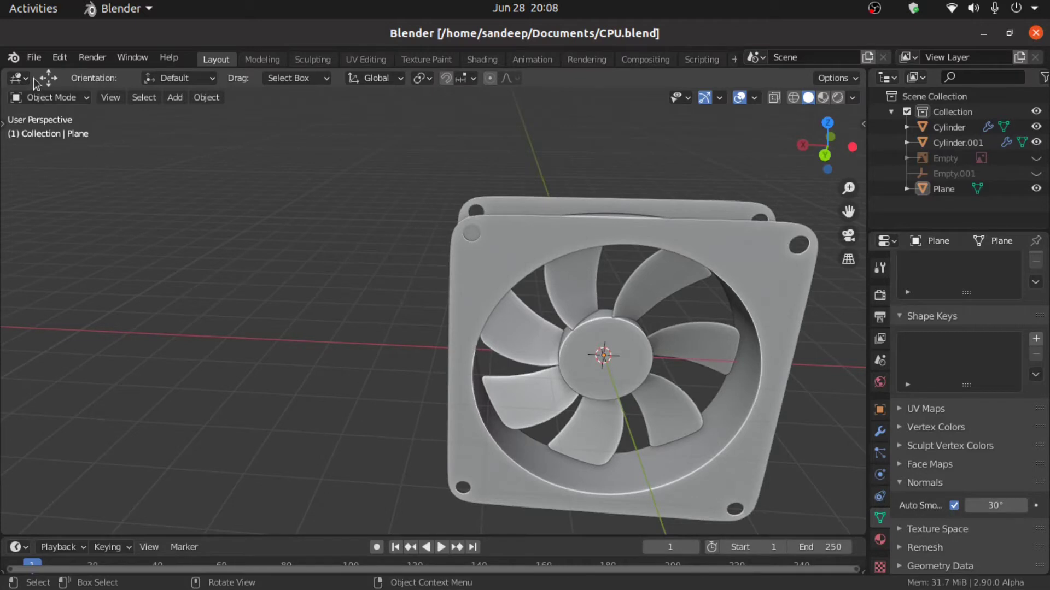
Start a new file from the General template
click(34, 58)
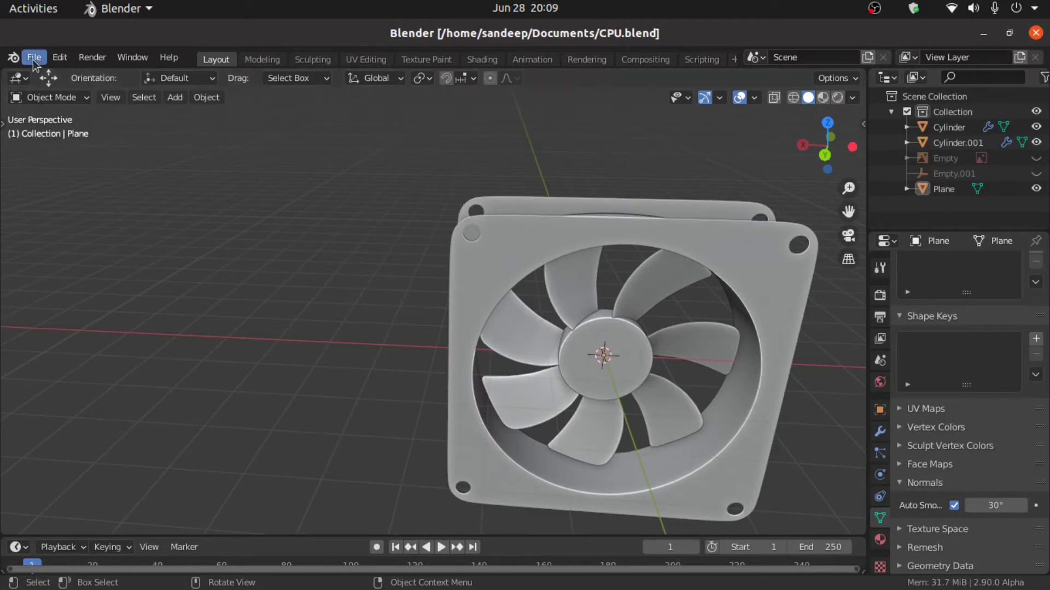
mouse_move(137, 75)
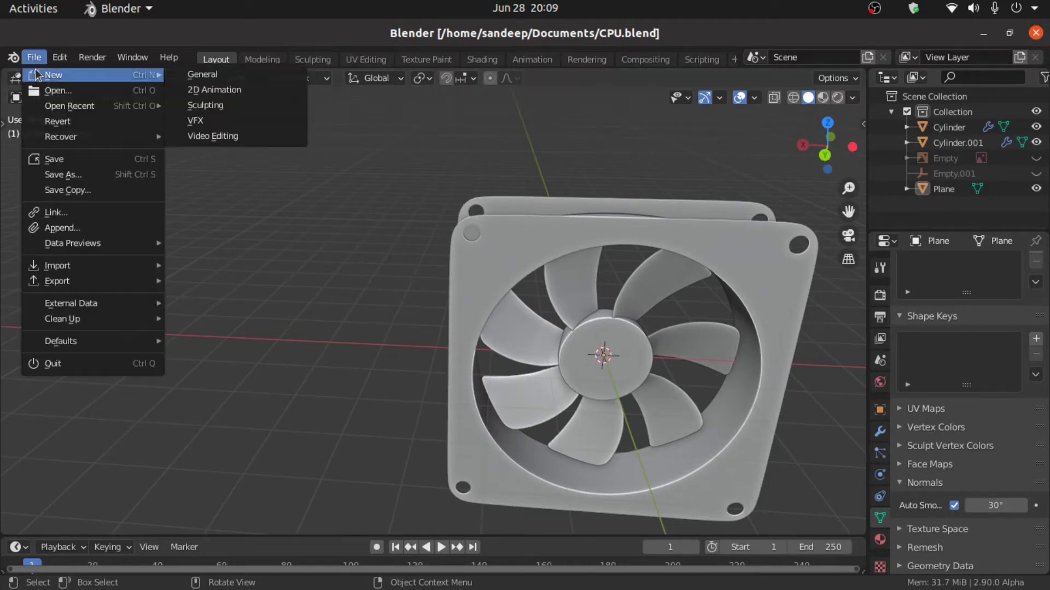
click(195, 75)
scroll(228, 211, down, 2)
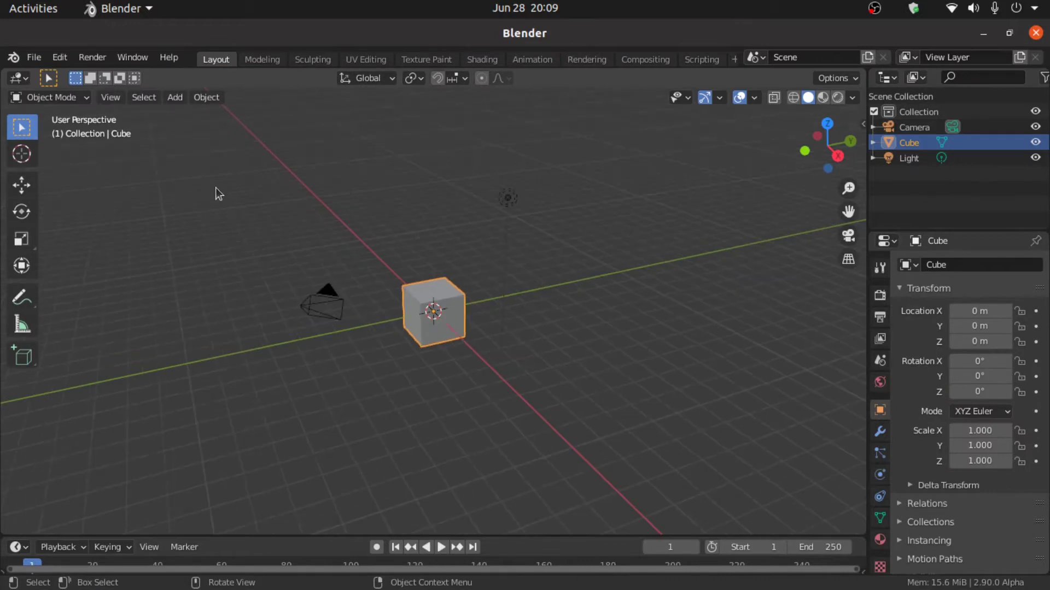
Delete the default camera, cube and light, and switch to the front orthographic view
drag(205, 182, 583, 386)
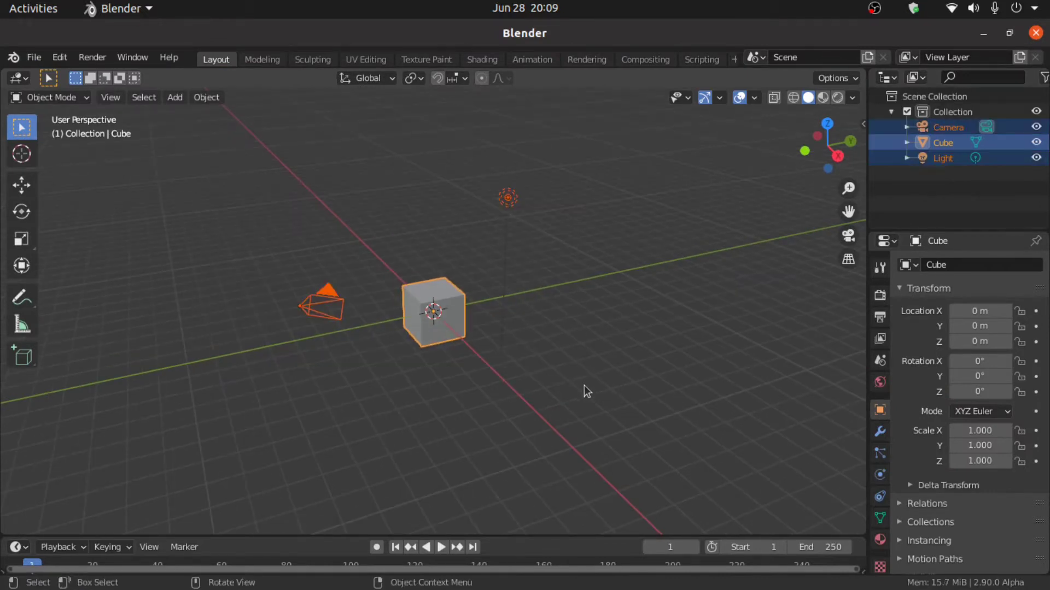
key(Delete)
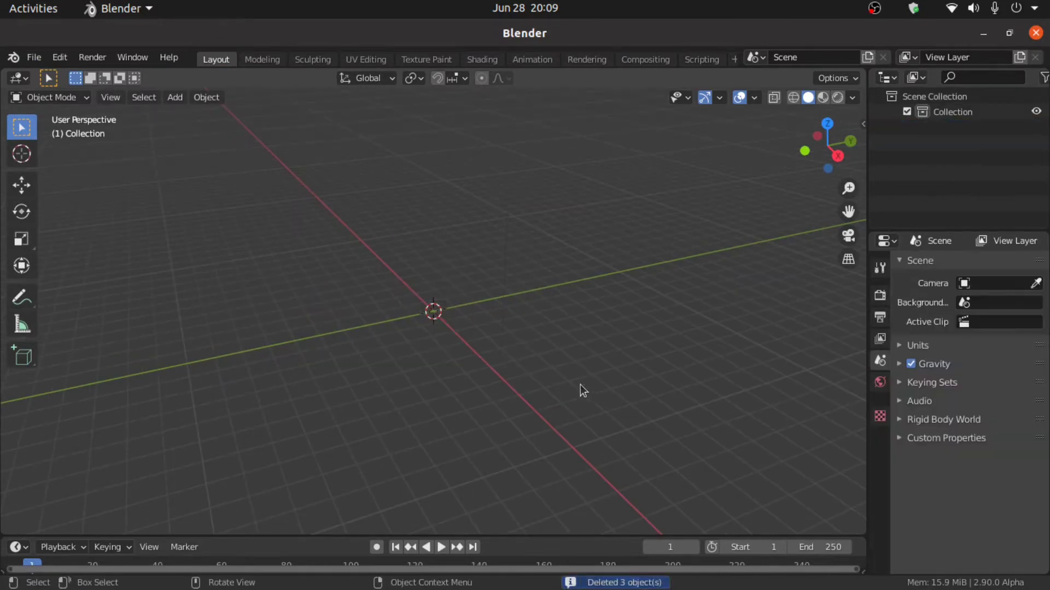
key(KP_1)
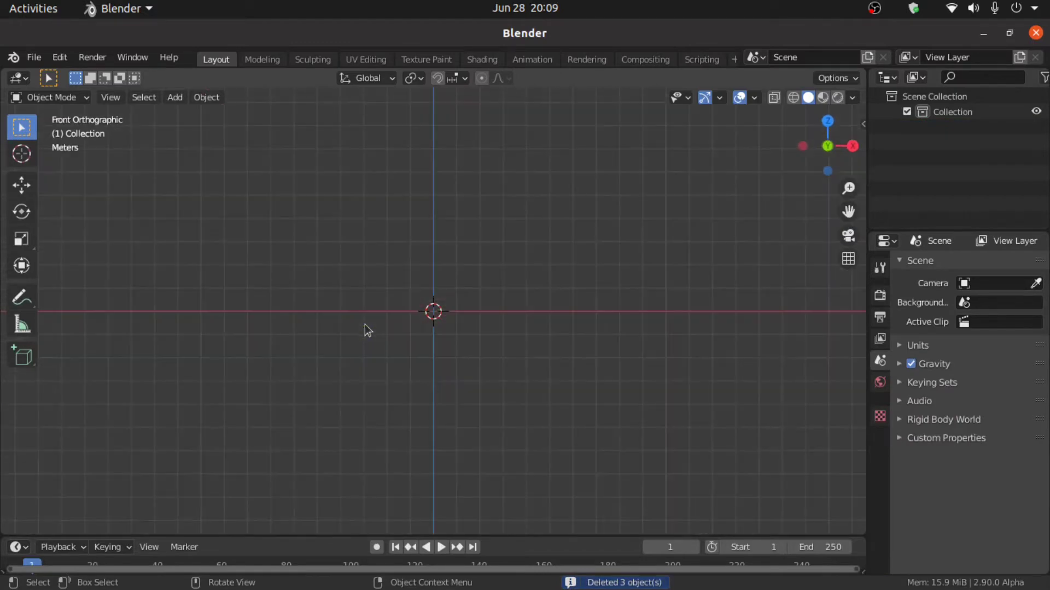
scroll(402, 353, up, 2)
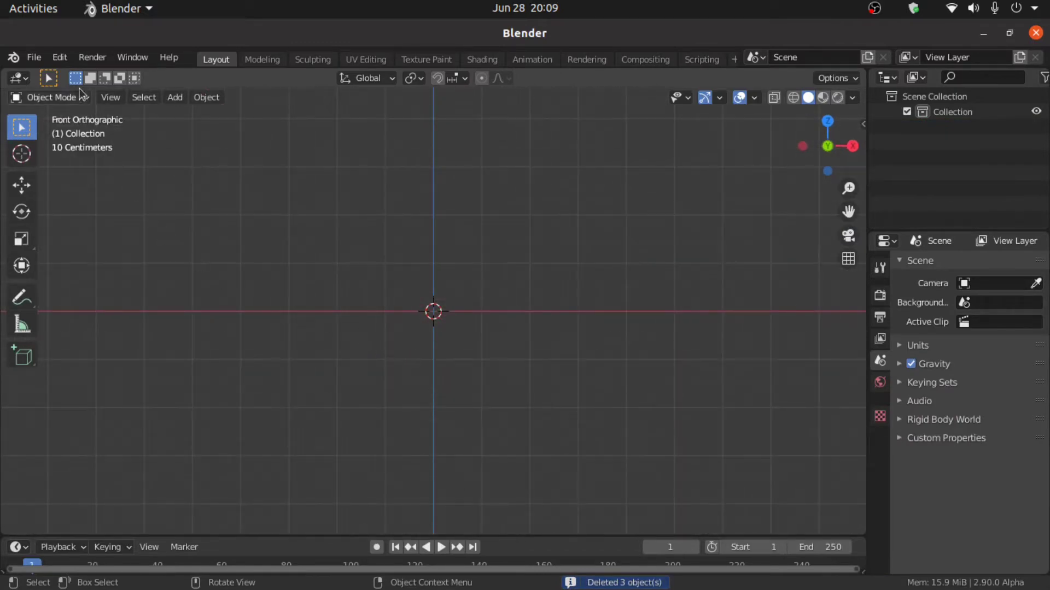
Search the add-on preferences for "loo" to check whether the LoopTools add-on is enabled
click(55, 58)
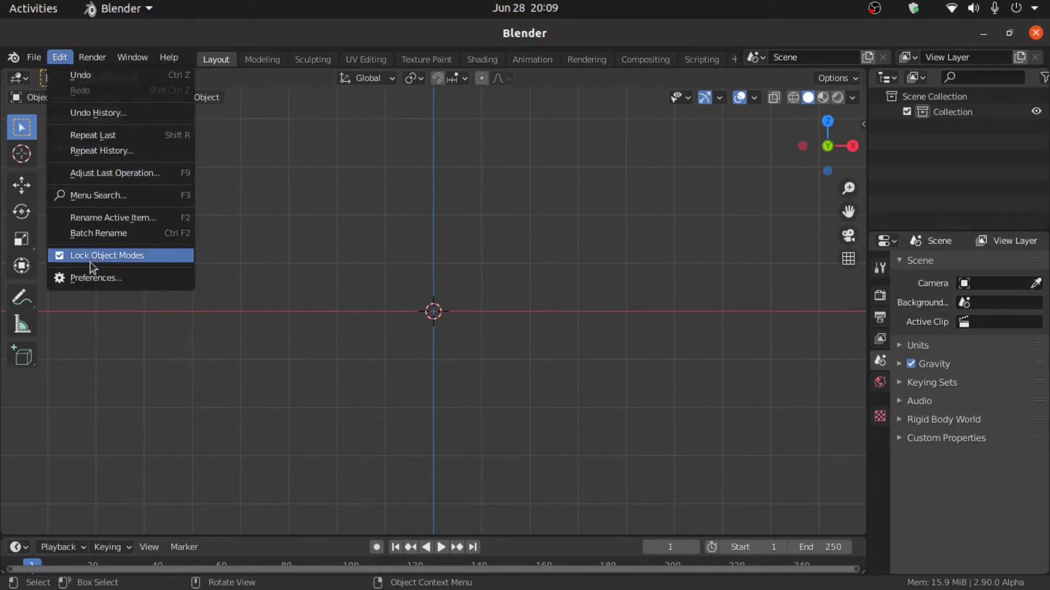
click(93, 276)
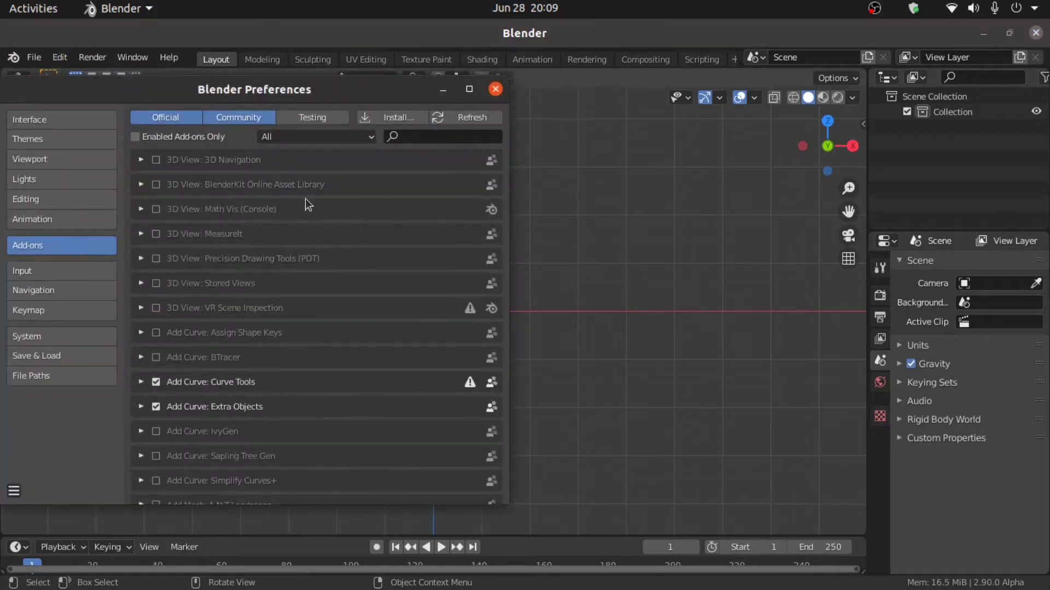
click(461, 136)
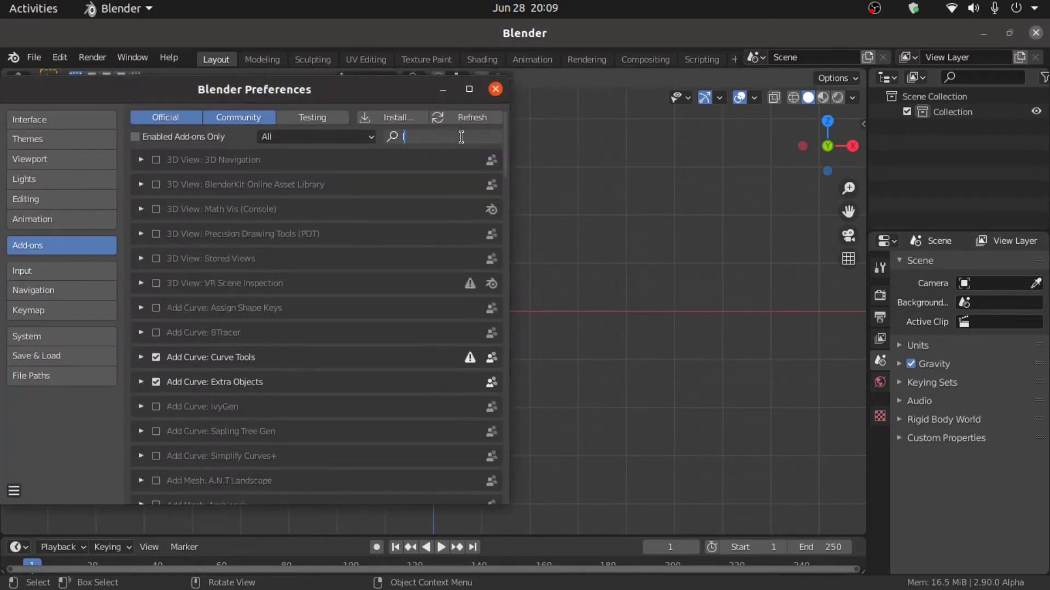
text(loo)
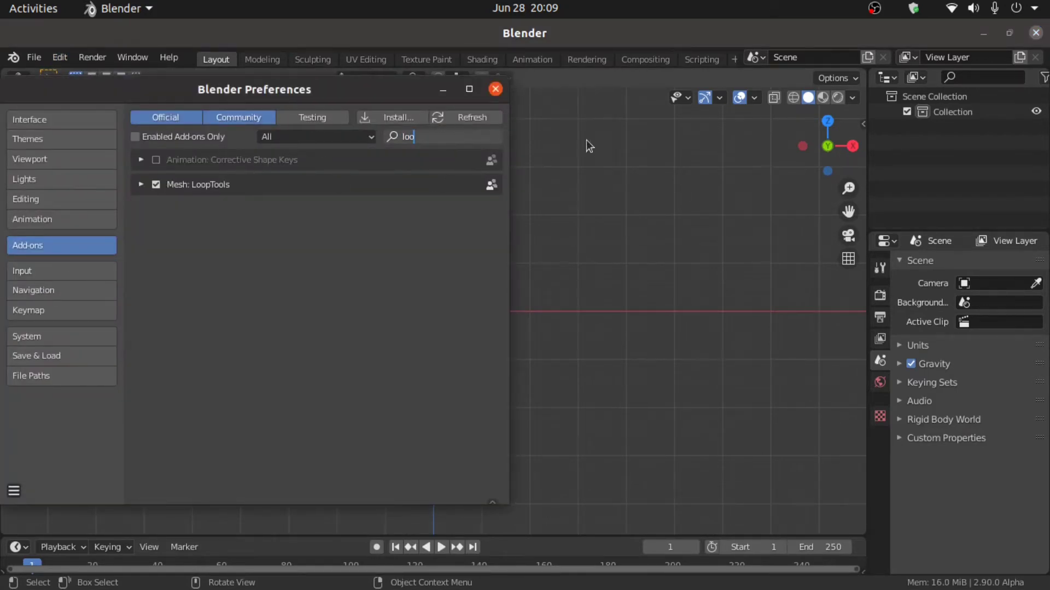
click(495, 89)
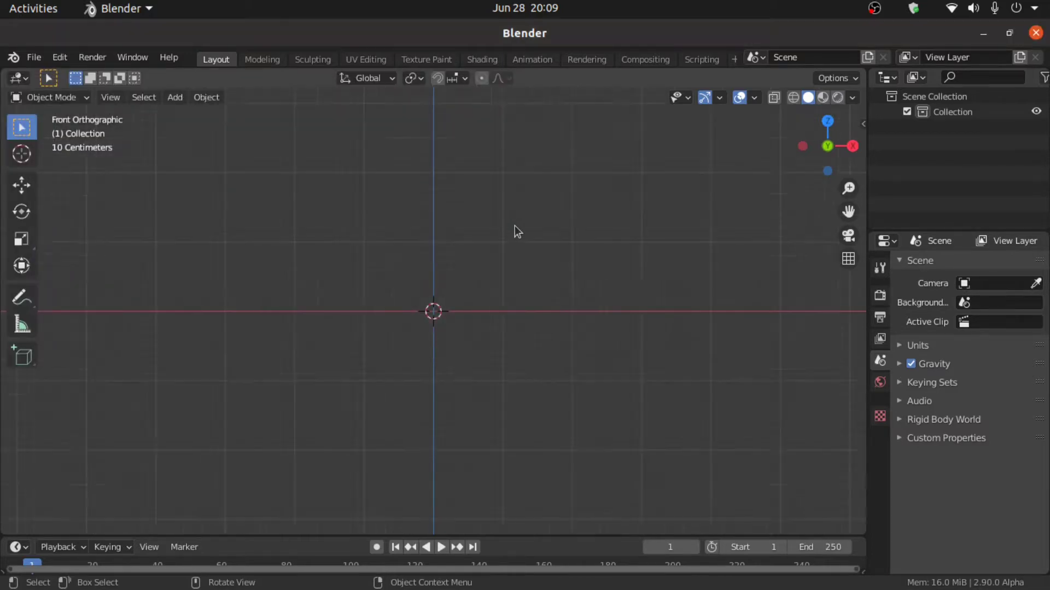
Add fan refference.jpg from the Pictures folder as a reference image aligned to the front view
click(176, 102)
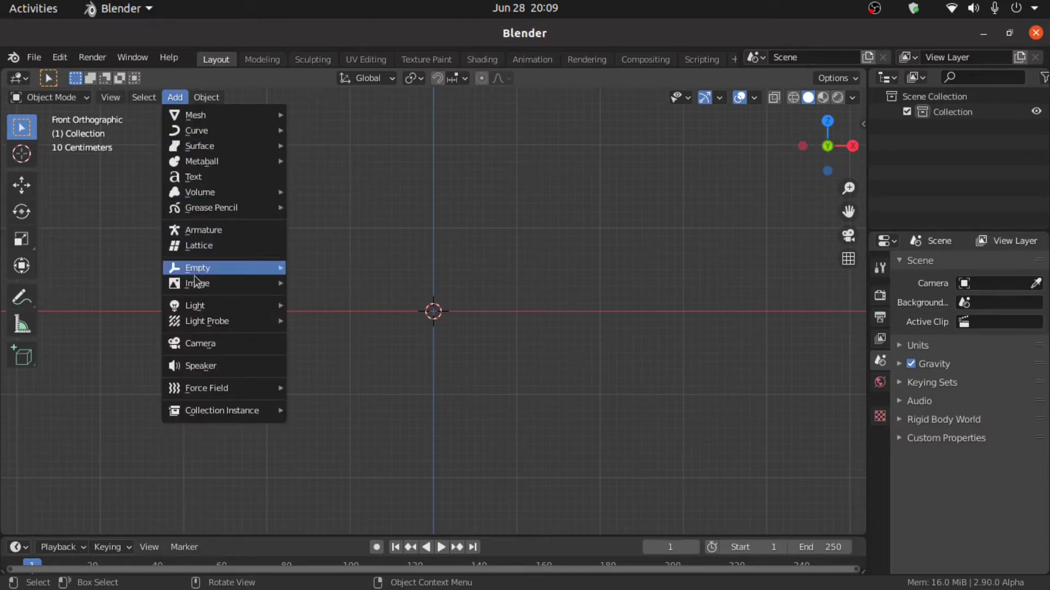
mouse_move(193, 284)
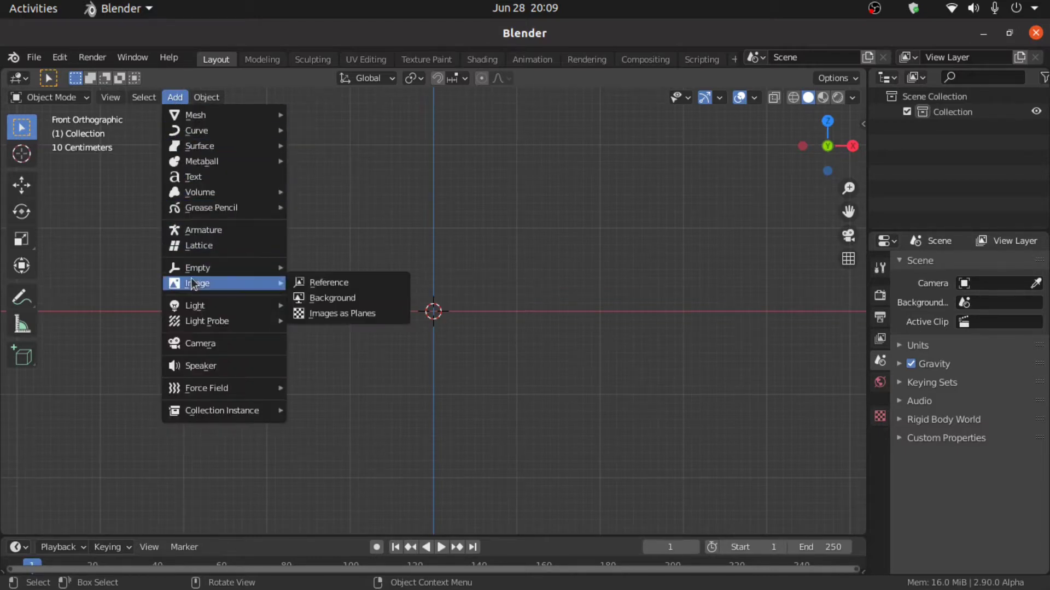
click(303, 284)
click(188, 308)
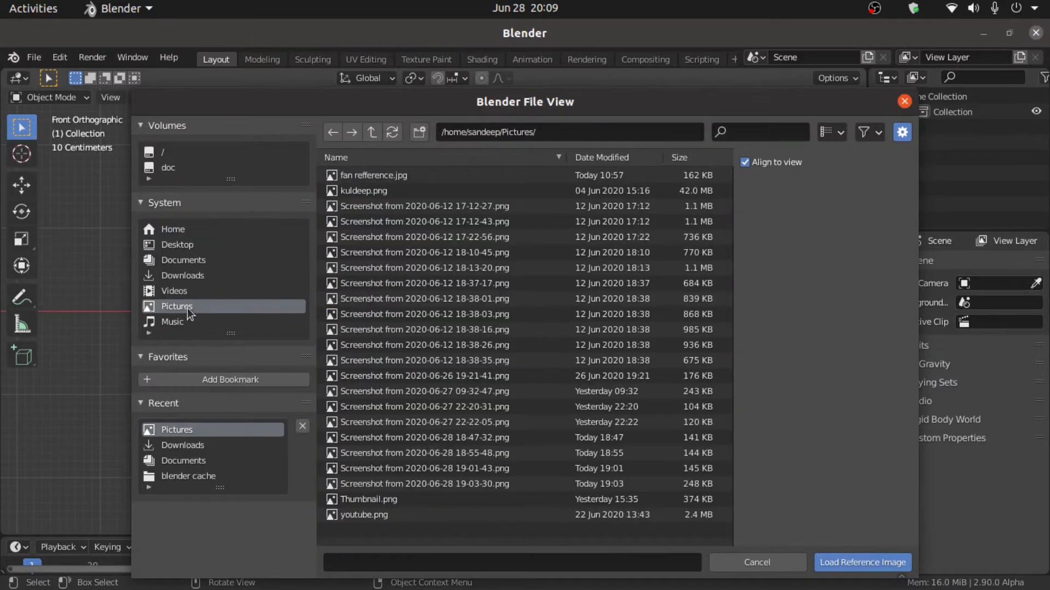
click(360, 176)
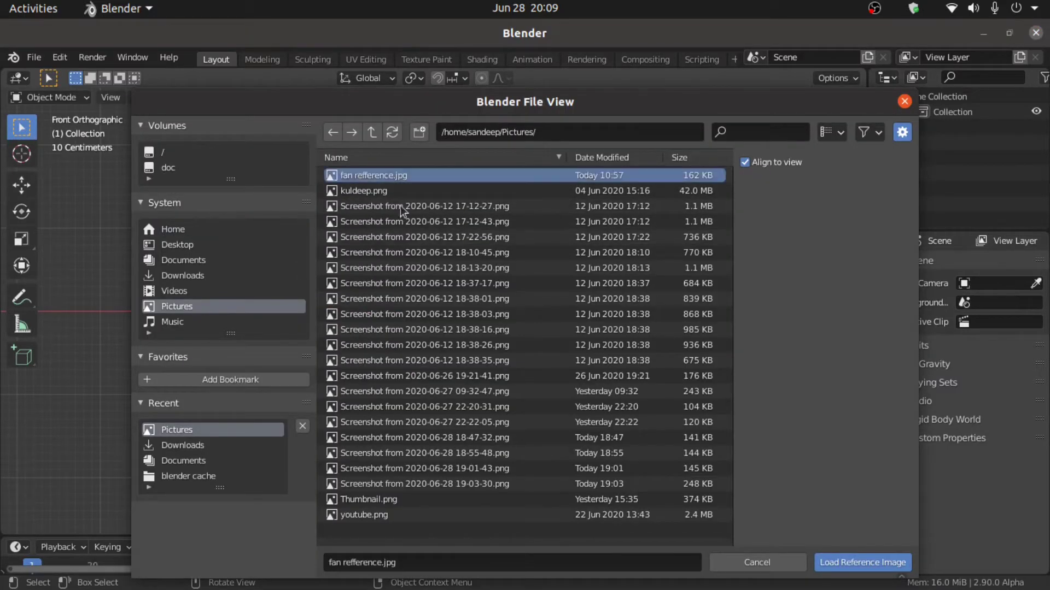
click(837, 563)
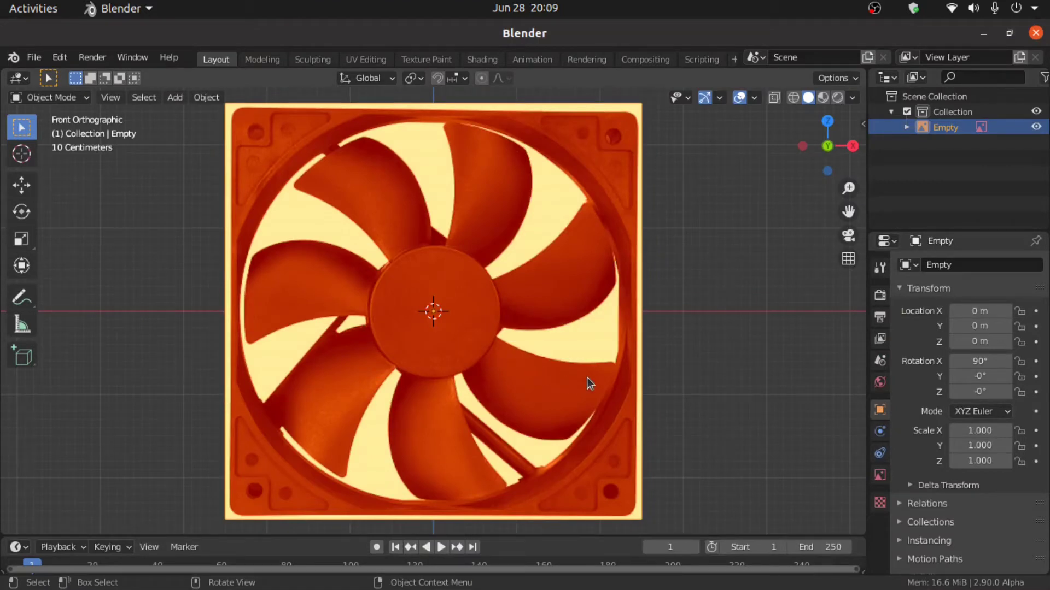
Lock the reference image's location, rotation and scale on all three axes
key(n)
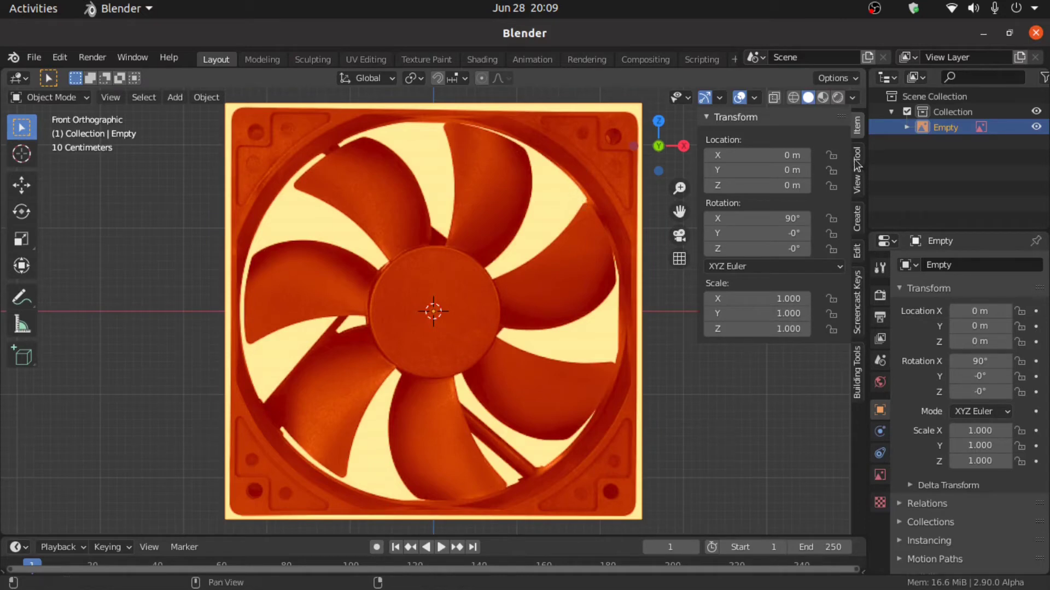
drag(831, 155, 833, 253)
drag(832, 301, 831, 363)
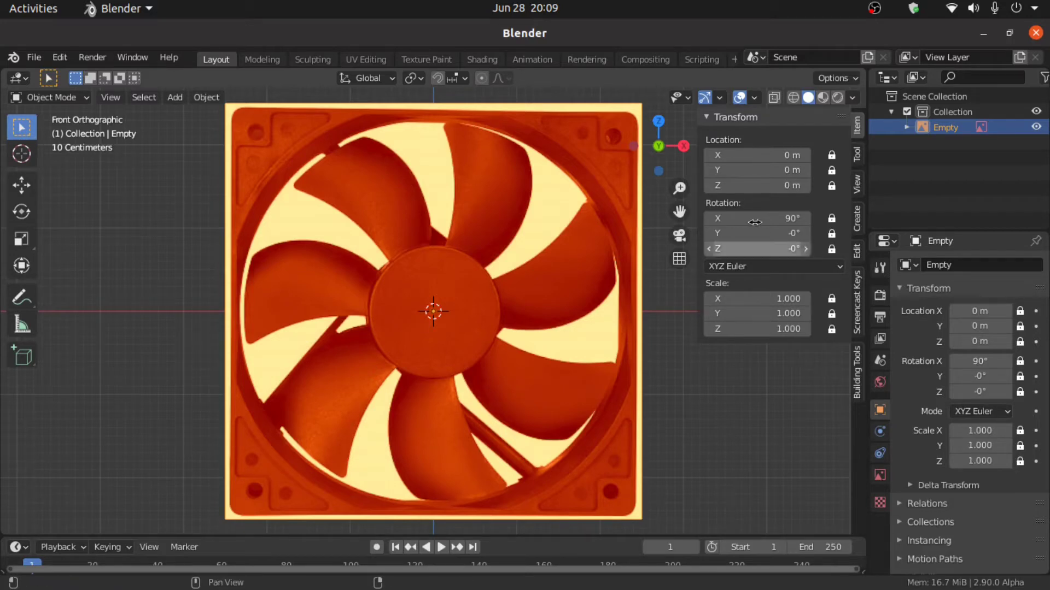
key(n)
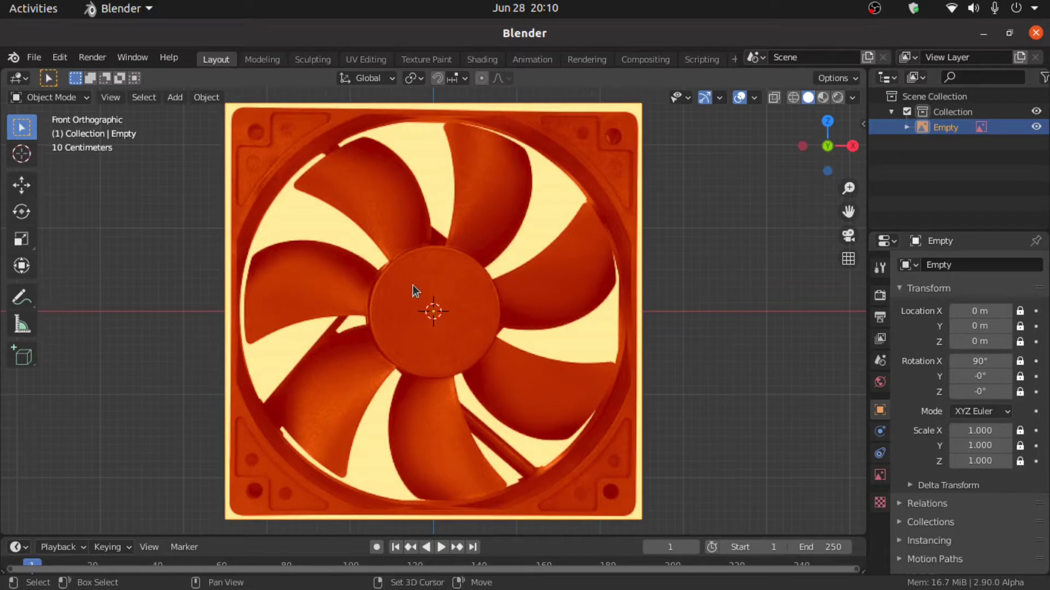
Add a cylinder mesh and rotate its geometry 90° about the X axis in Edit Mode
key(shift+a)
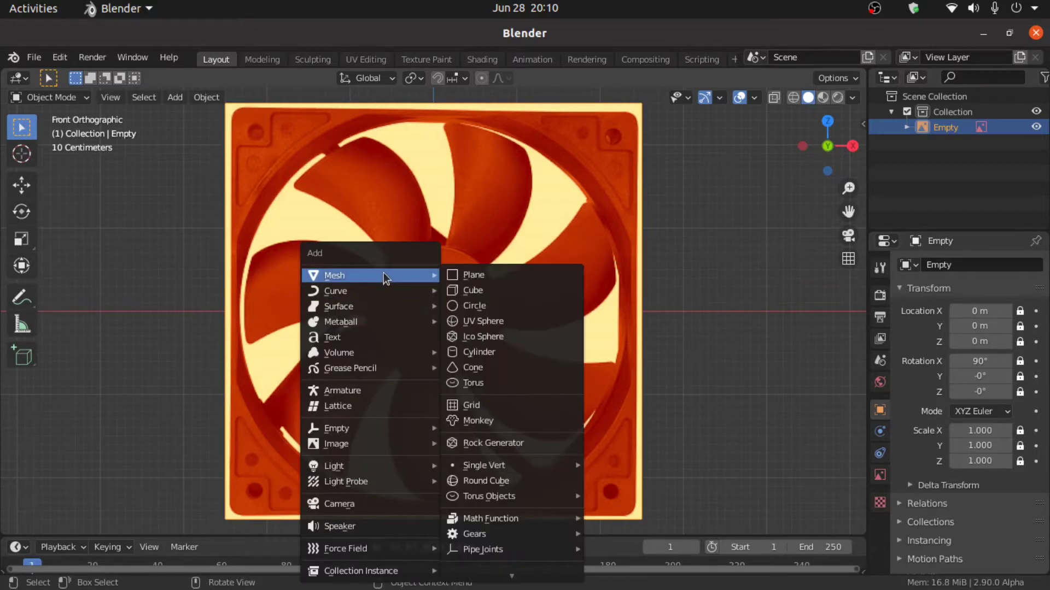
click(491, 352)
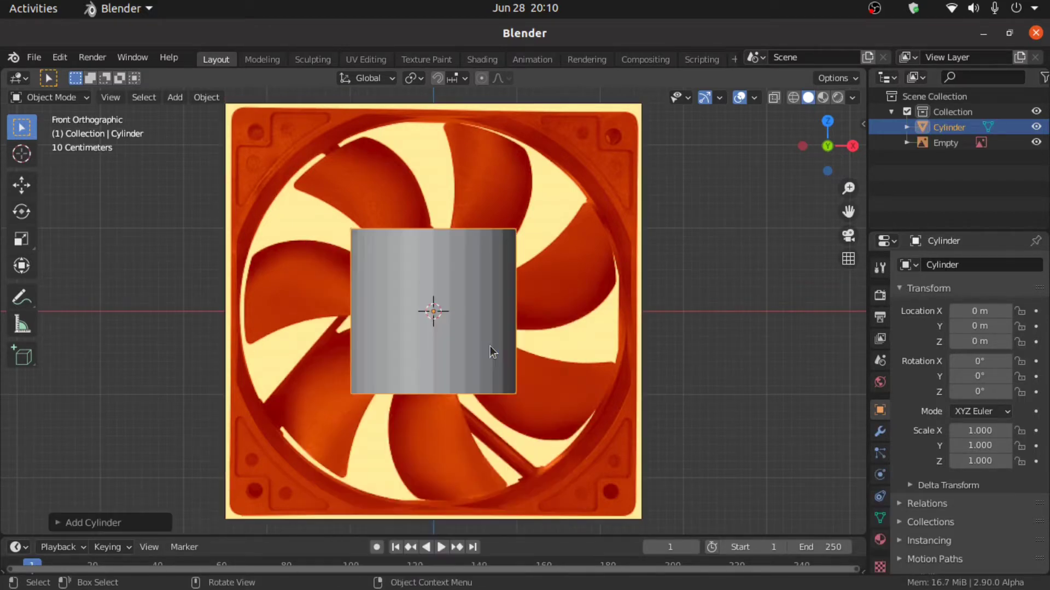
click(51, 98)
click(50, 133)
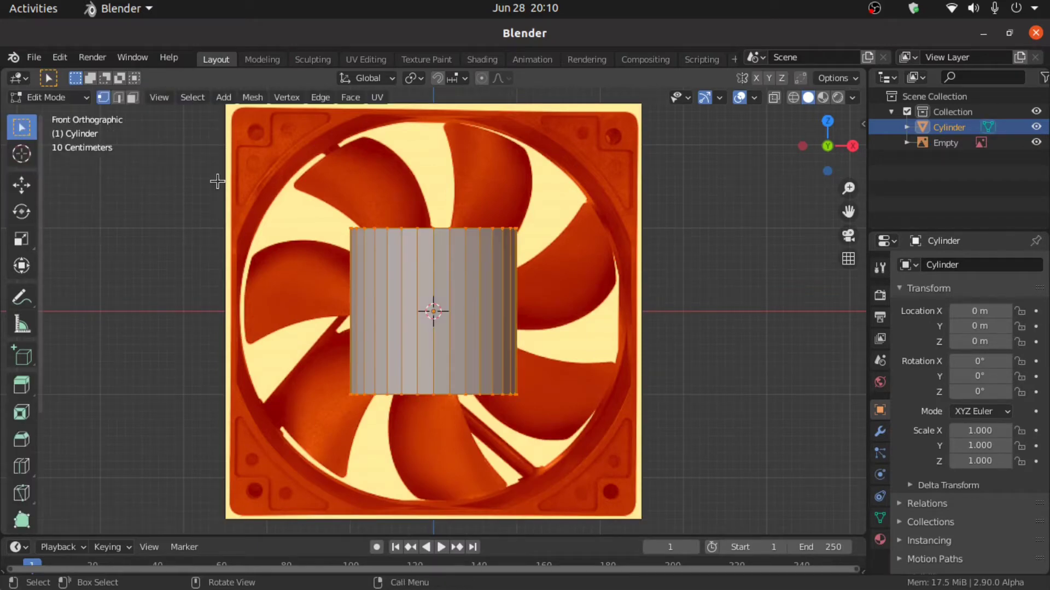
key(r)
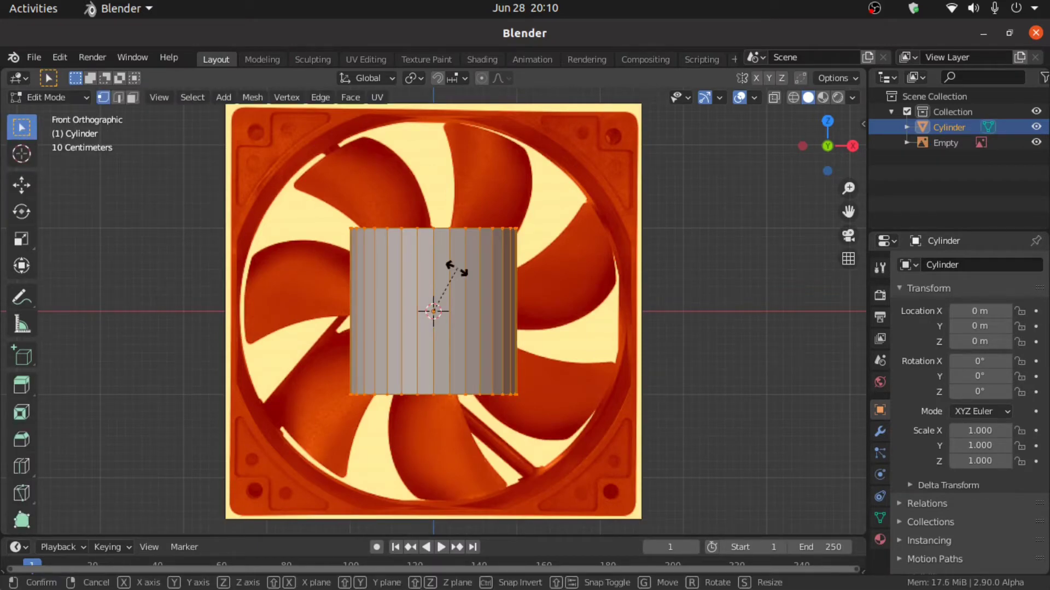
text(x)
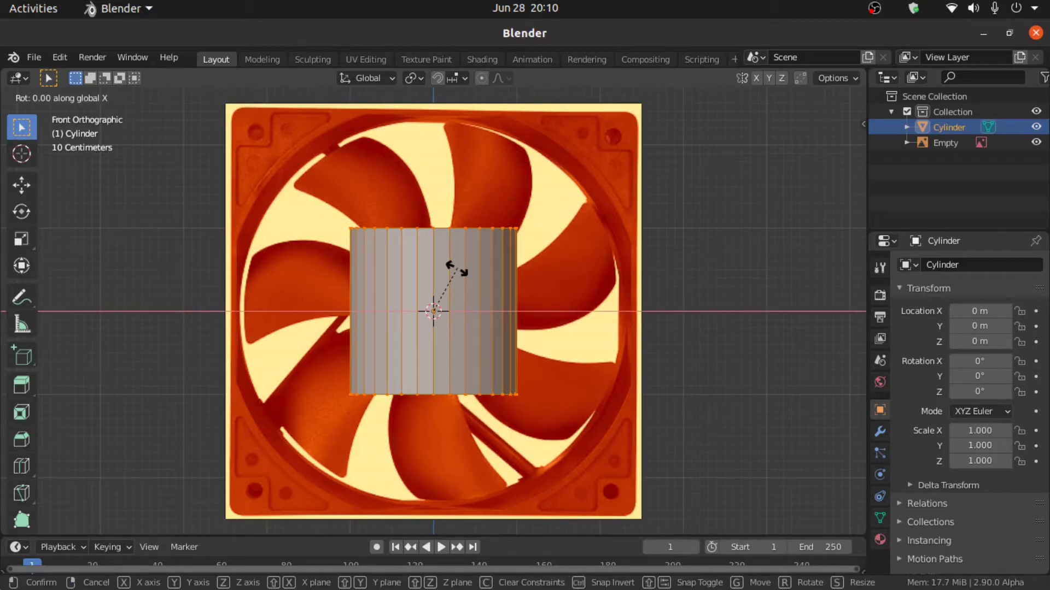
text(90)
key(Return)
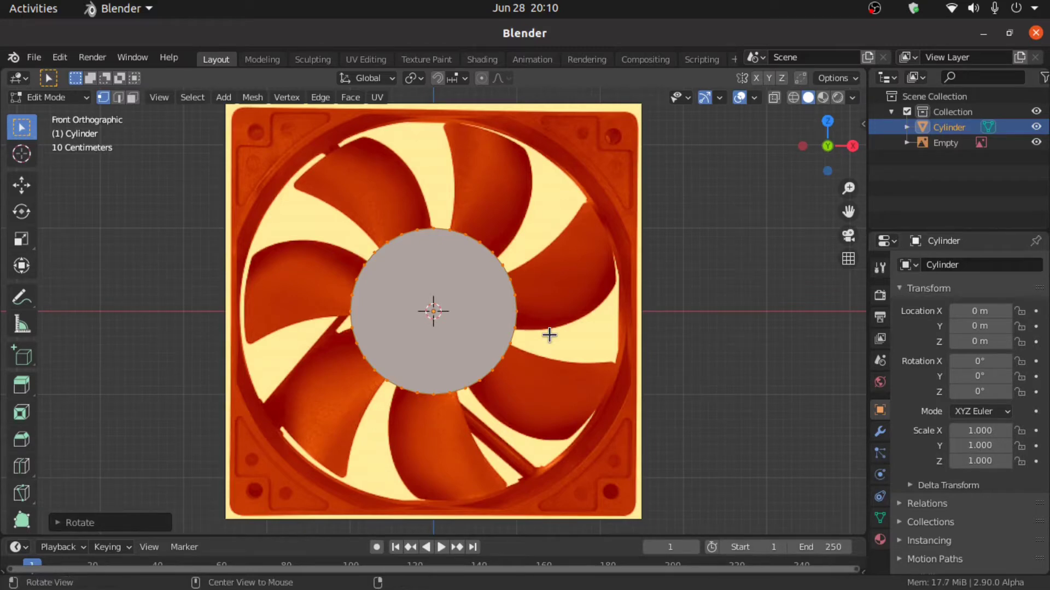
Turn on X-ray and scale the cylinder's geometry down to match the fan hub in the reference image
key(alt+z)
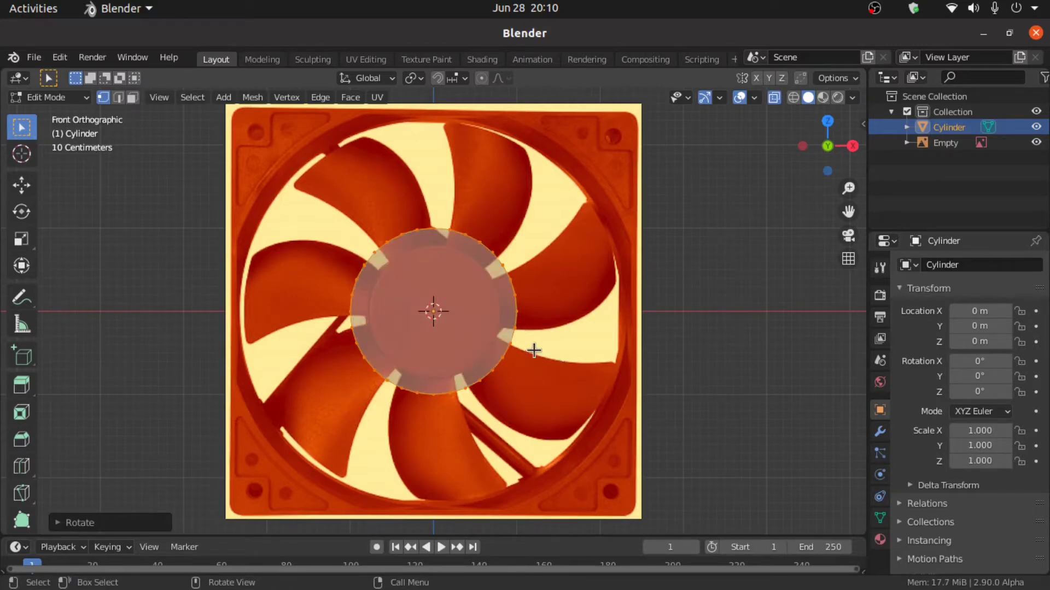
key(s)
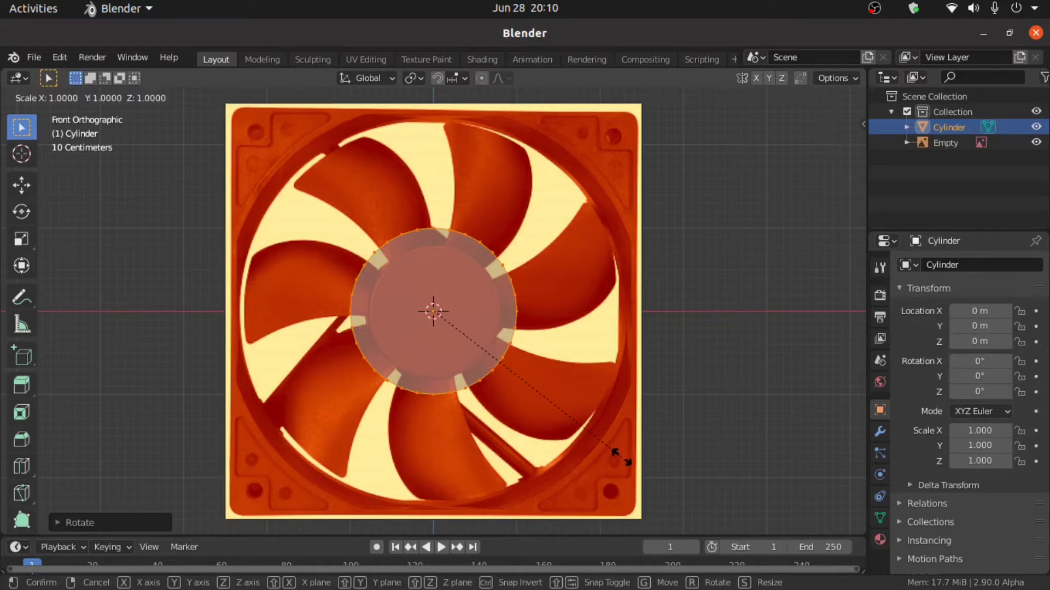
click(573, 434)
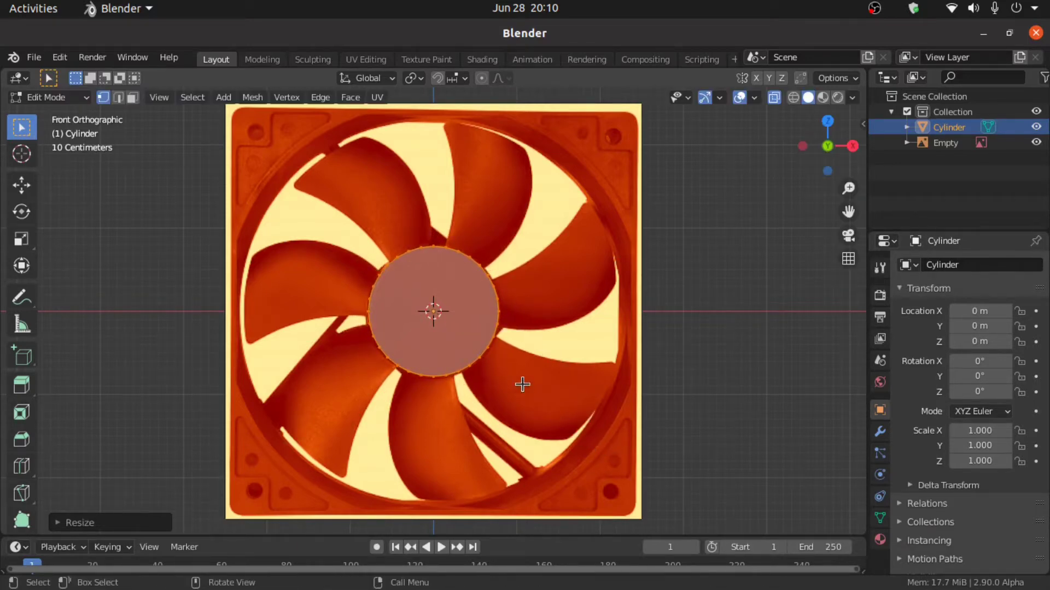
Flatten the cylinder along the Y axis to slightly over a quarter of its depth, and return to the front view
middle_drag(520, 382, 402, 464)
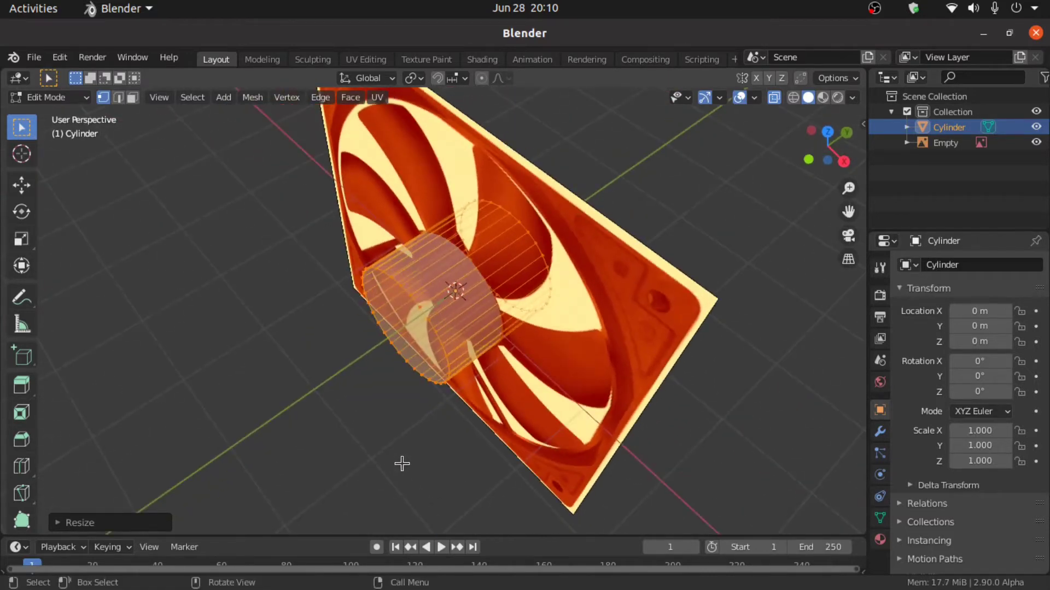
key(KP_7)
scroll(436, 440, up, 2)
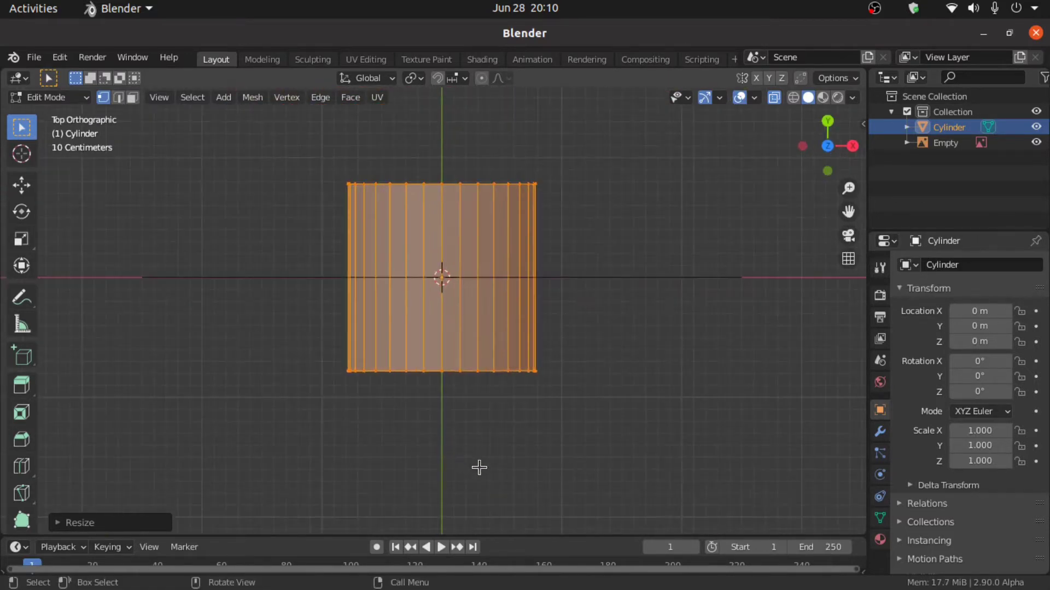
key(s)
key(y)
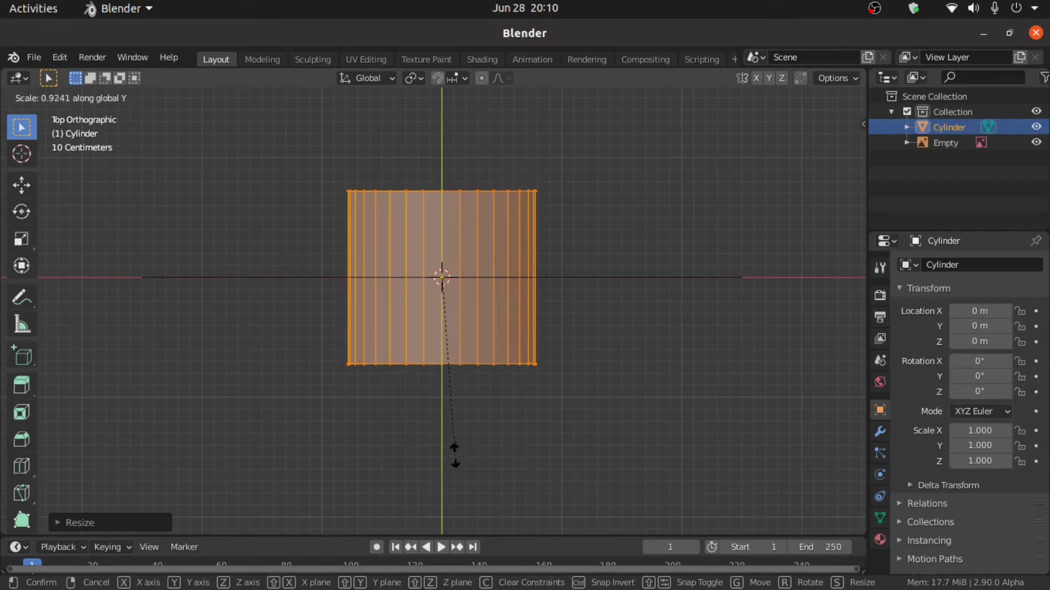
click(432, 330)
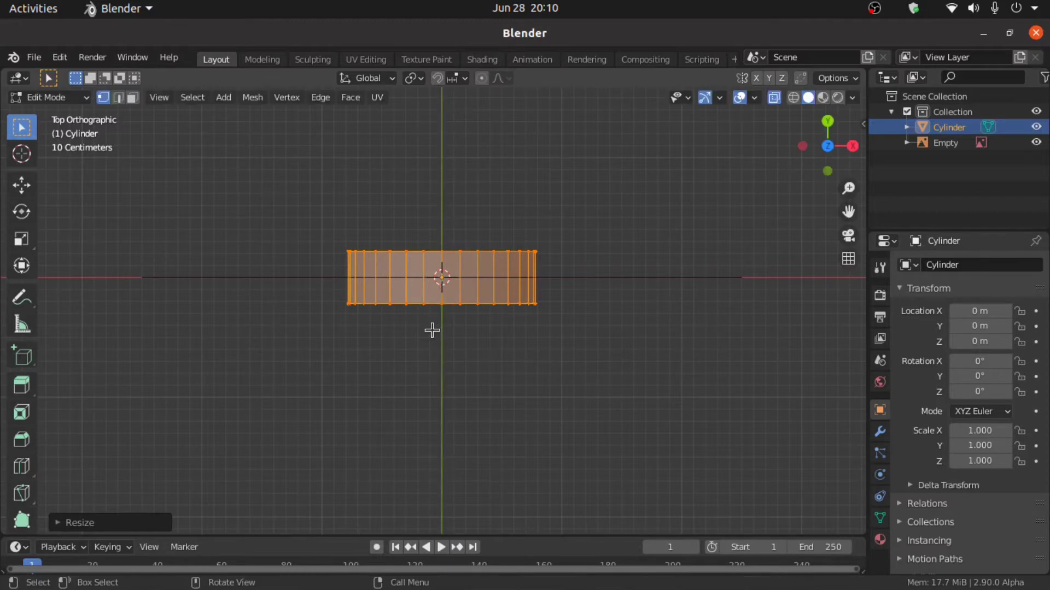
key(KP_1)
scroll(432, 329, up, 2)
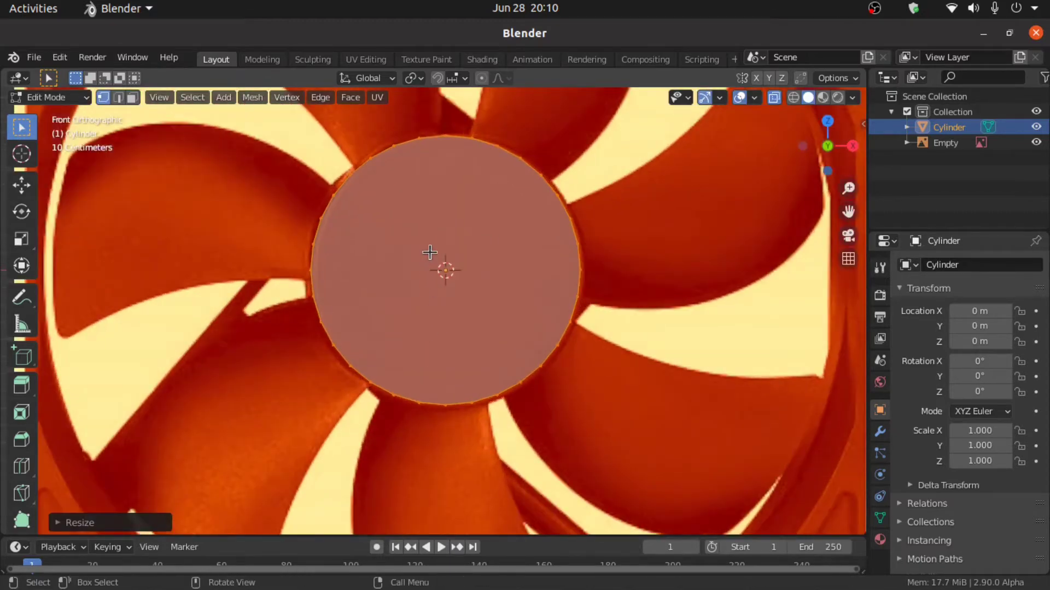
scroll(430, 252, down, 4)
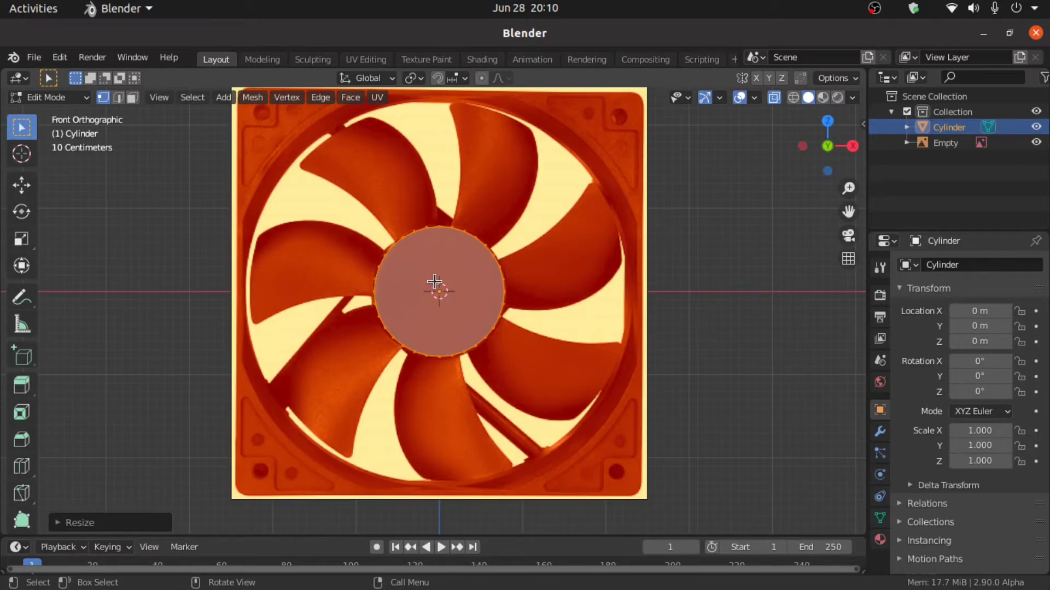
Connect a back-rim vertex of the hub cylinder to a front-rim vertex a few segments away with a new diagonal edge
key(alt+a)
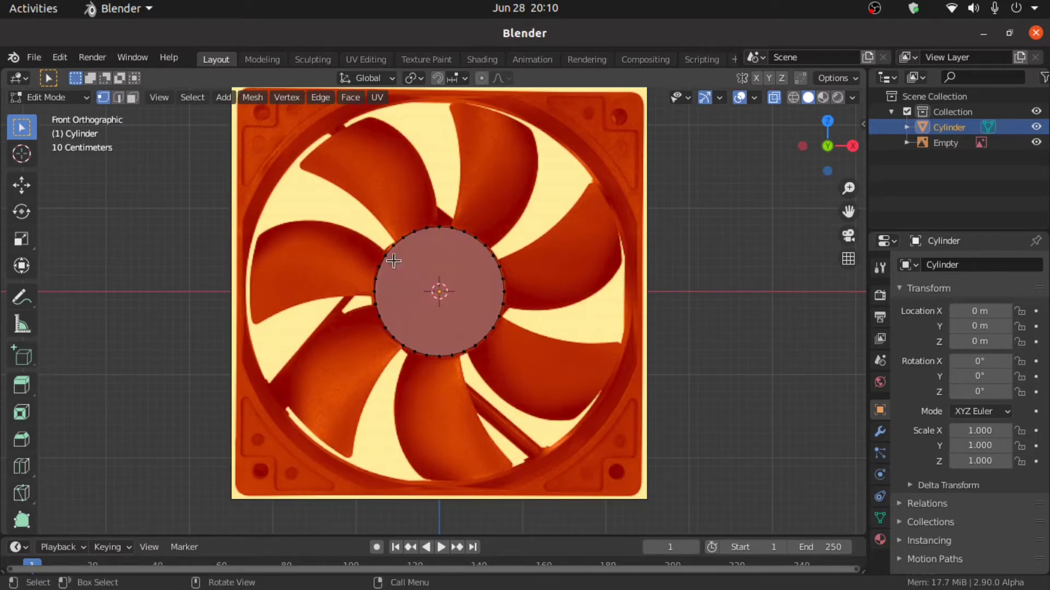
scroll(393, 260, up, 2)
middle_drag(431, 201, 394, 205)
scroll(394, 198, up, 2)
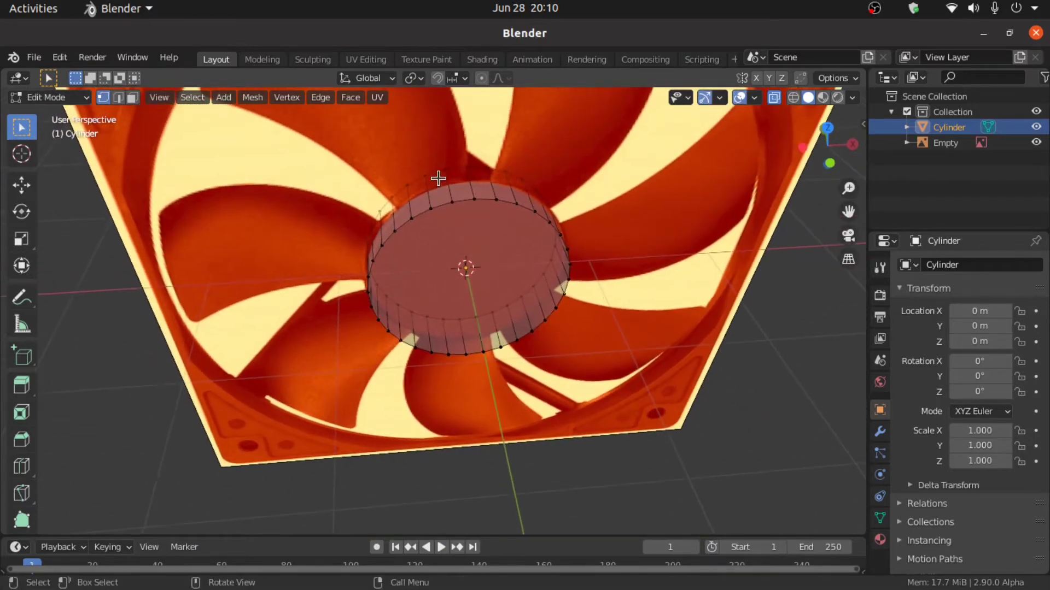
middle_drag(444, 207, 465, 334)
scroll(482, 231, up, 2)
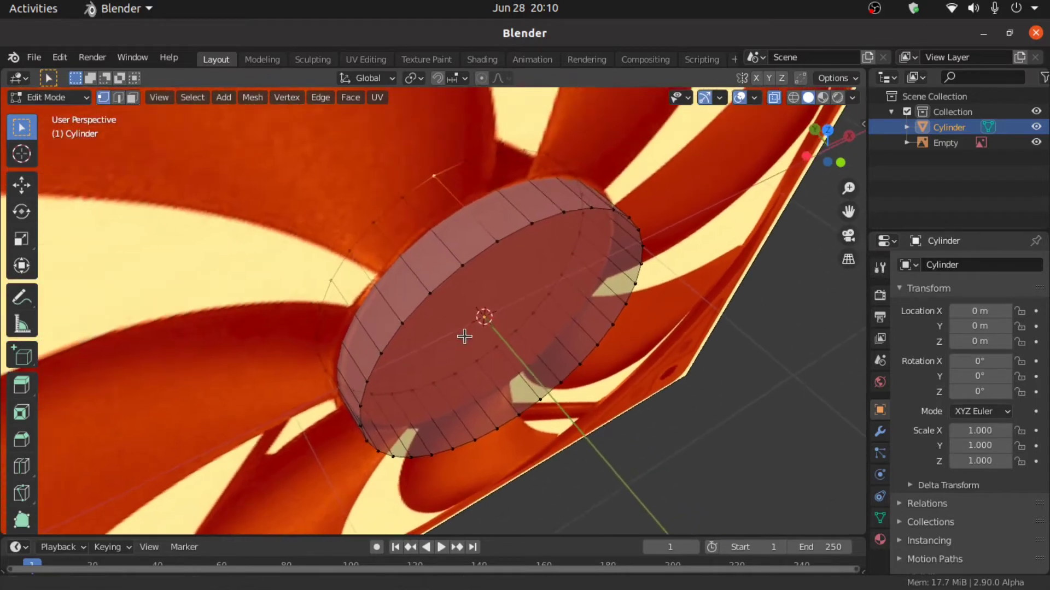
shift+click(429, 293)
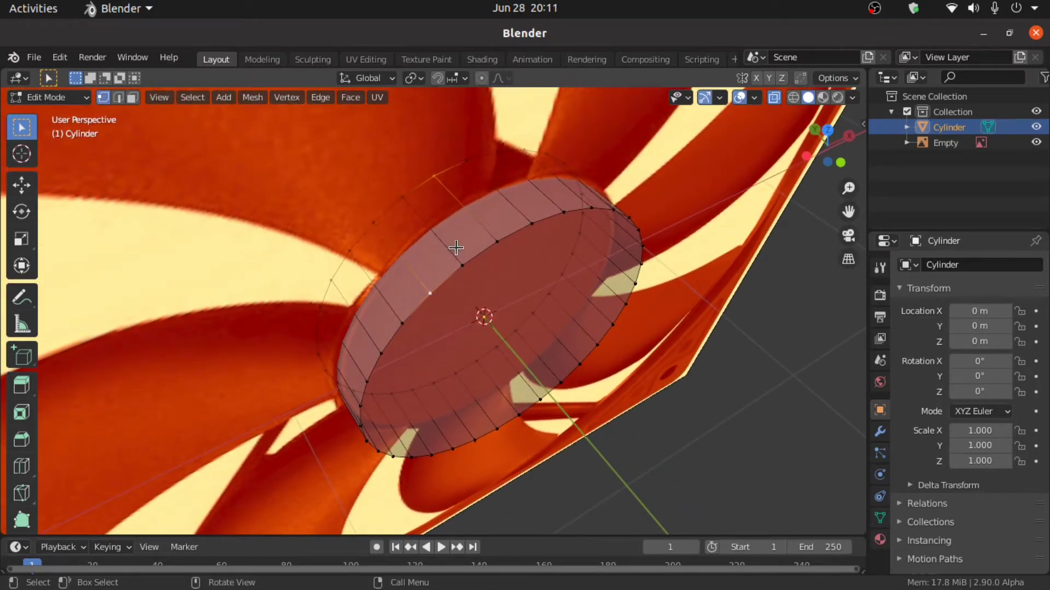
key(f)
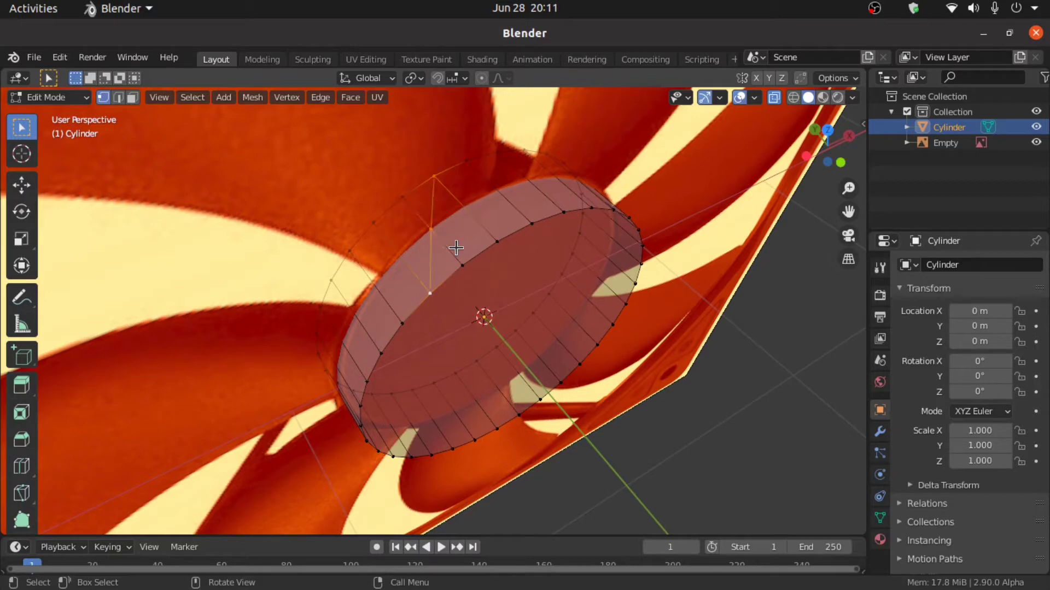
Duplicate the new diagonal edge in place, separate the copy into its own object, and return to Object Mode
click(120, 98)
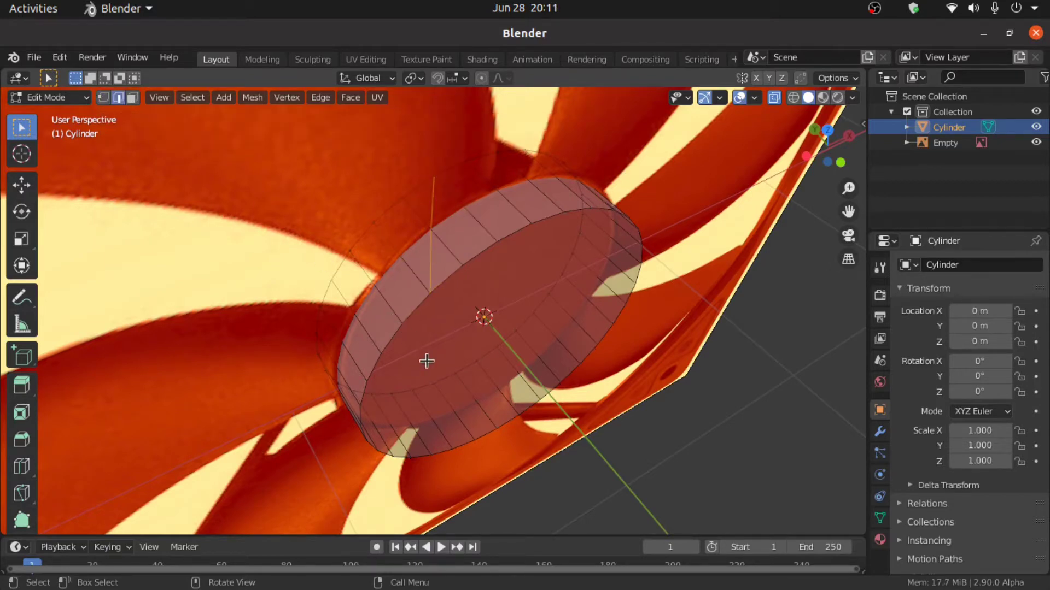
key(g)
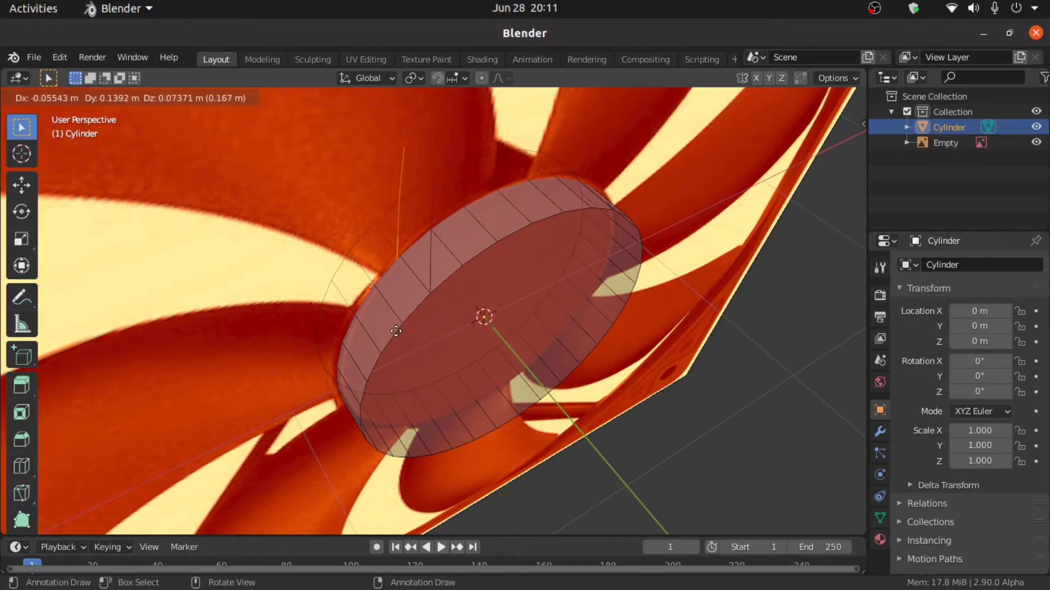
key(Escape)
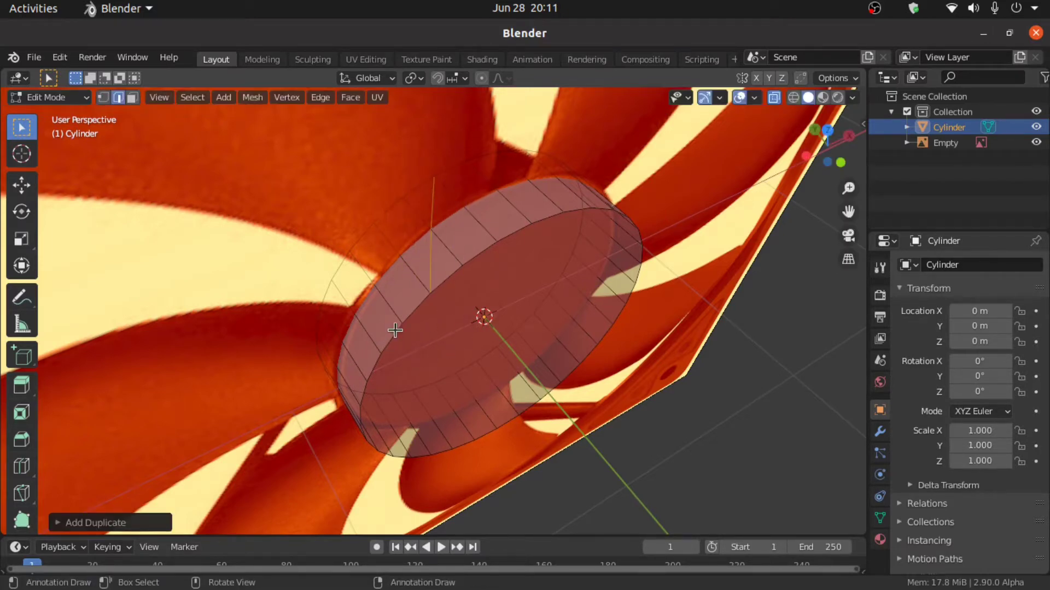
key(p)
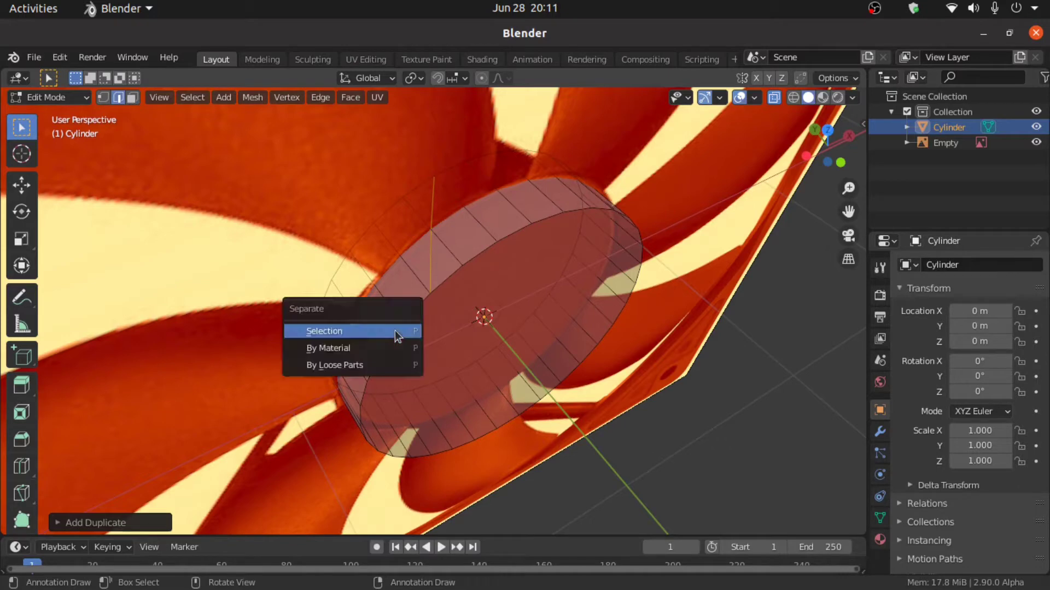
click(328, 333)
click(48, 97)
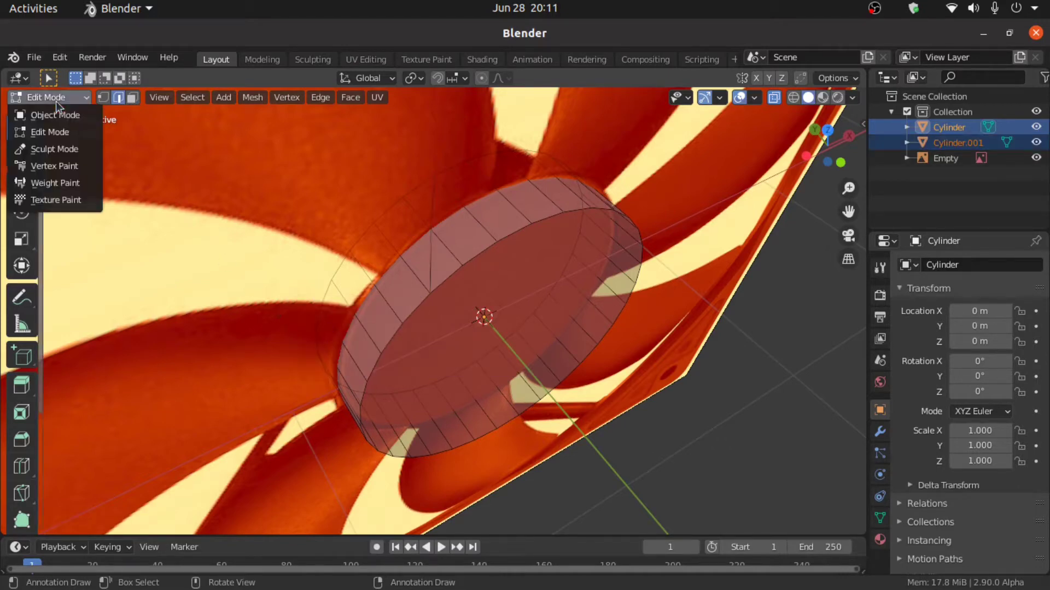
click(55, 116)
Select only the separated edge object and edit it in vertex selection mode from the front orthographic view
middle_drag(513, 281, 747, 468)
click(835, 476)
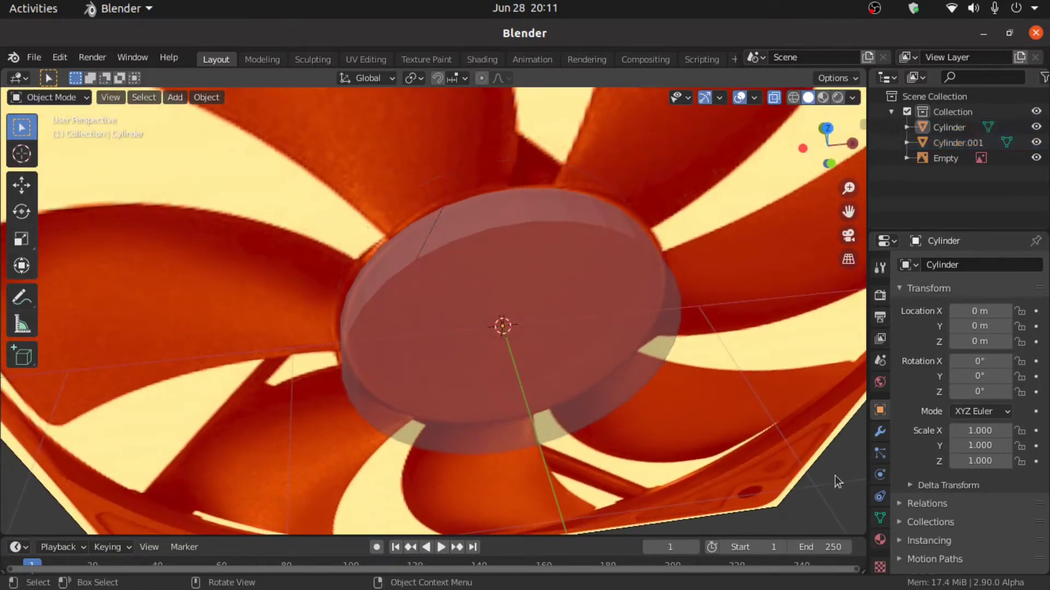
click(960, 144)
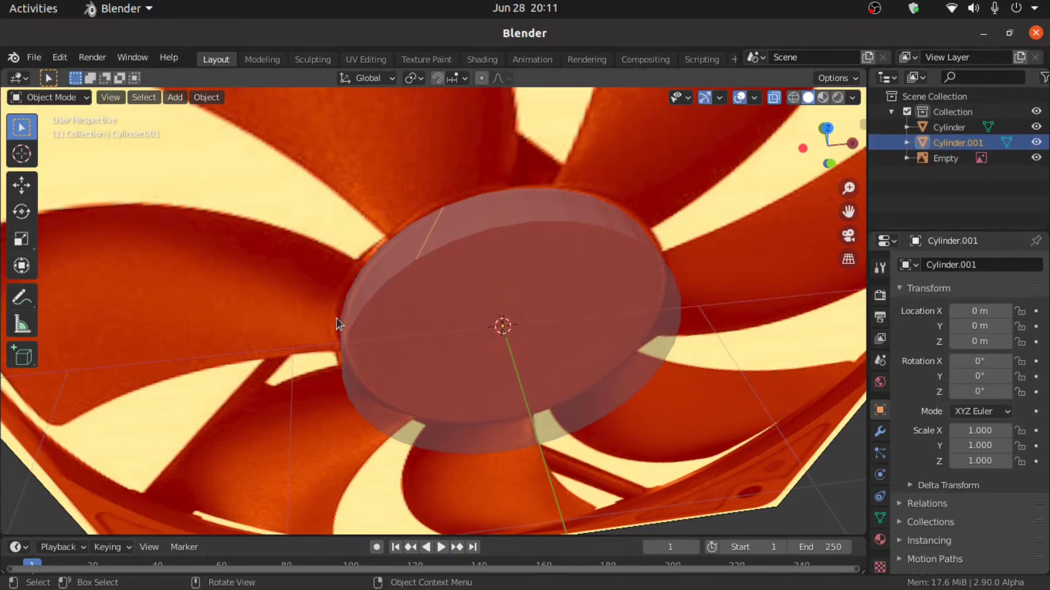
key(KP_7)
key(KP_5)
click(55, 98)
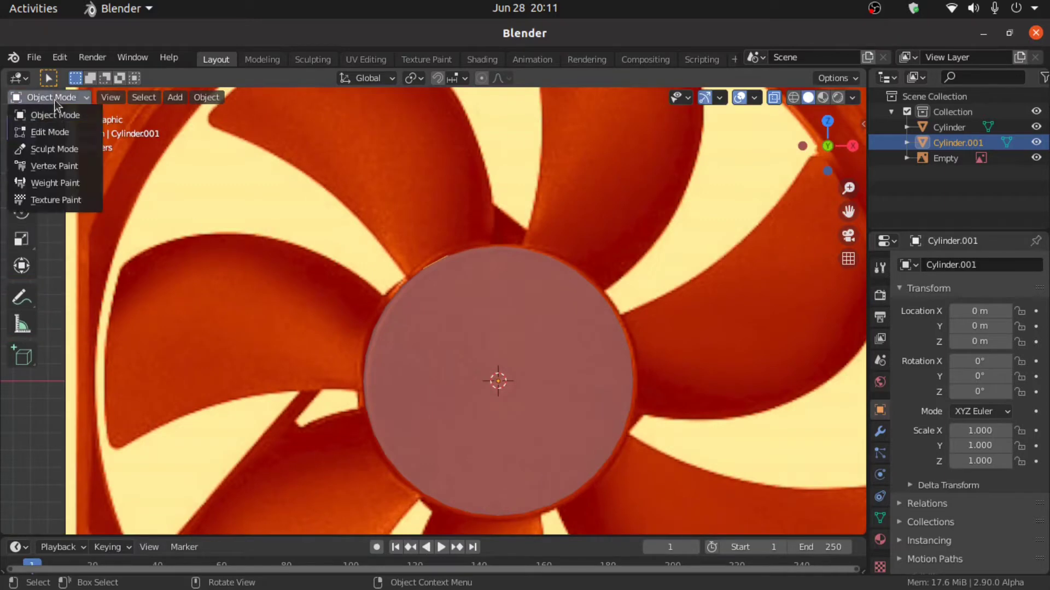
click(49, 132)
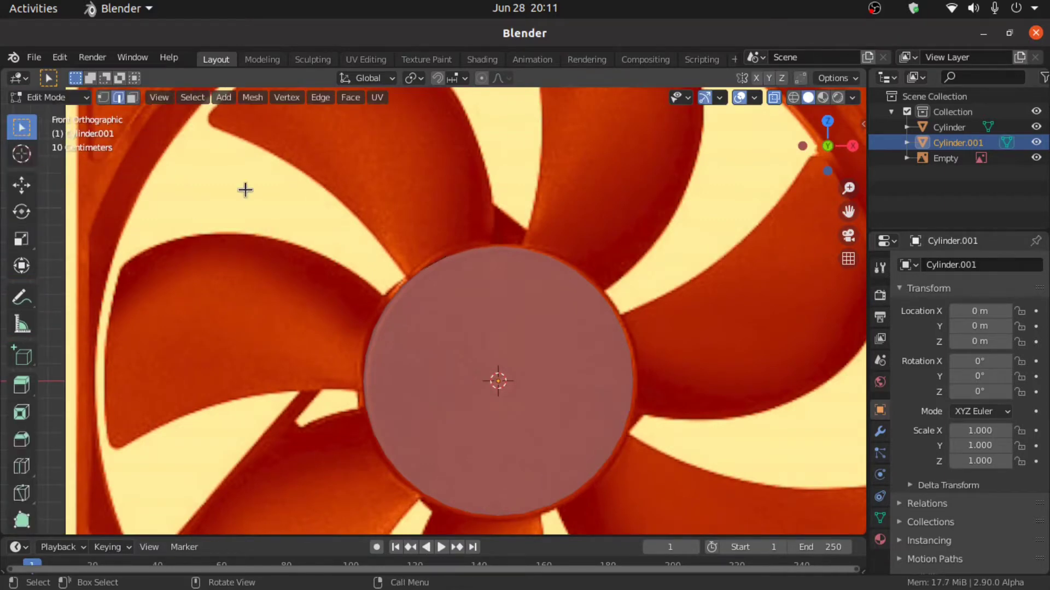
scroll(244, 188, up, 2)
click(103, 98)
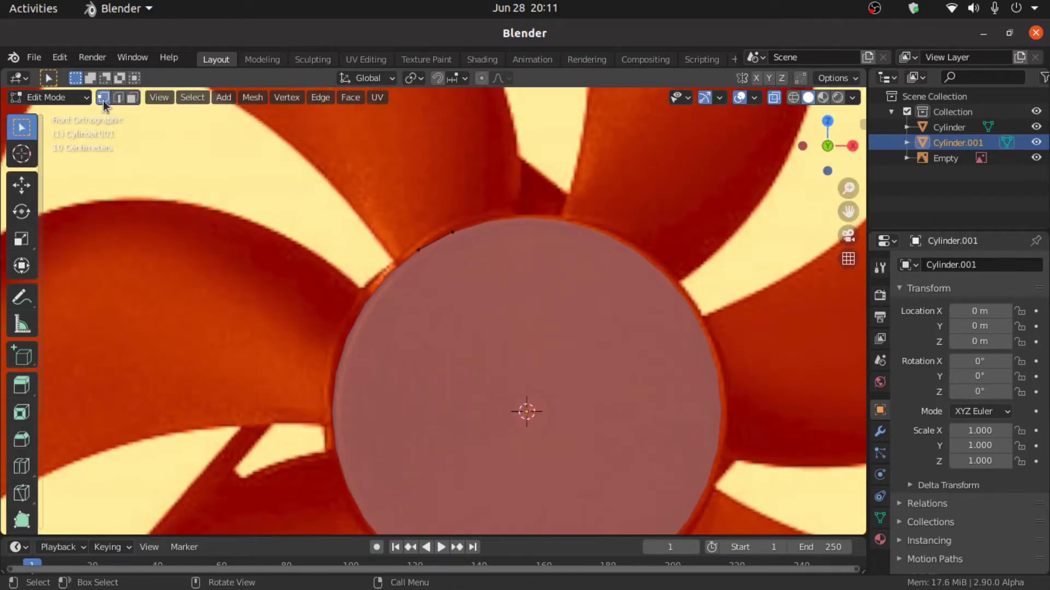
Move the edge's two end vertices about 0.1 m outward along the hub rim to the root corners of the upper-left blade
scroll(424, 248, up, 4)
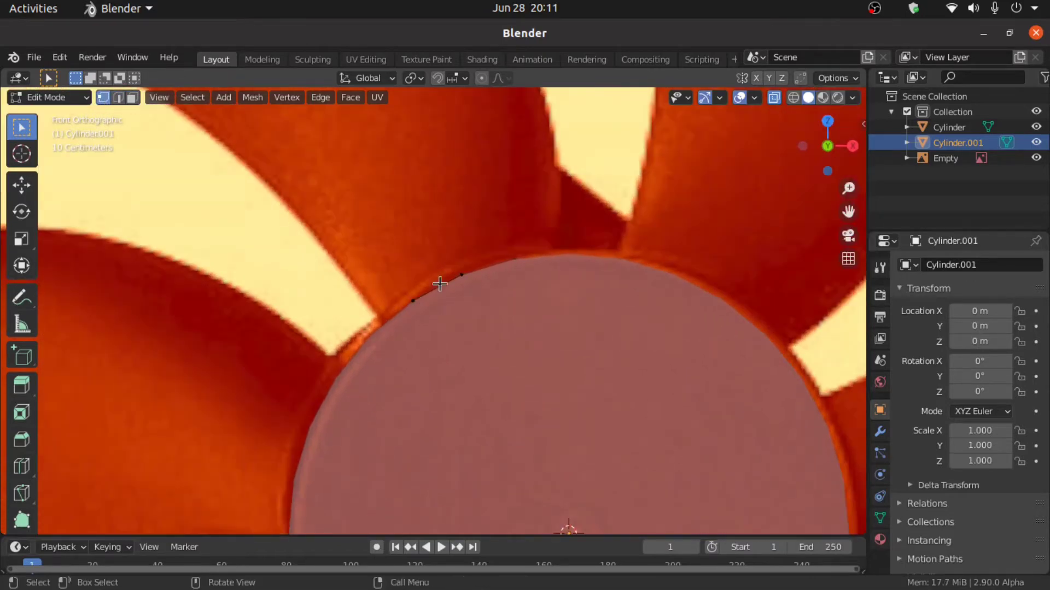
click(517, 317)
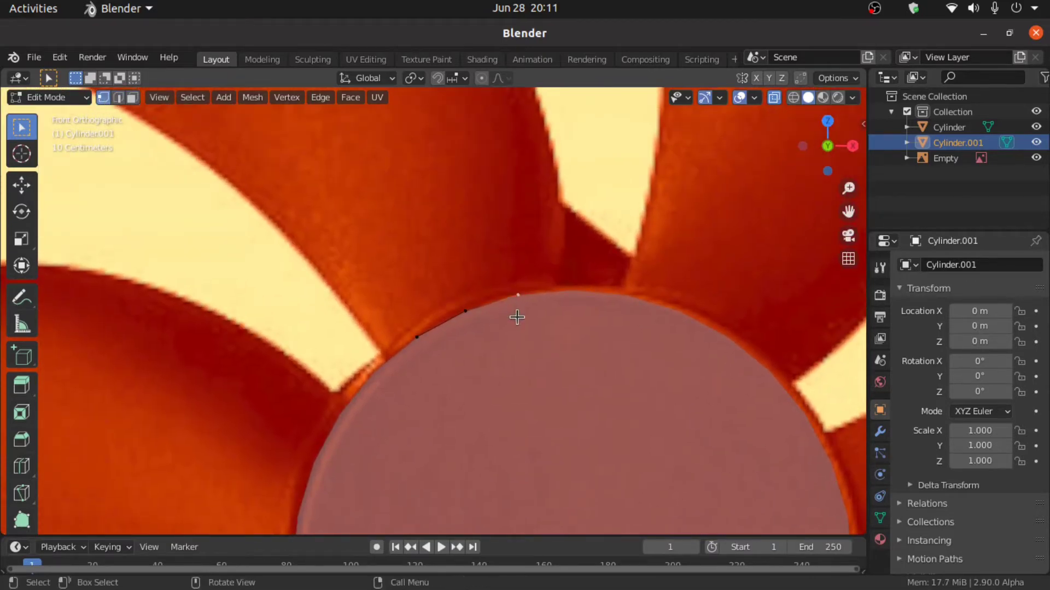
key(g)
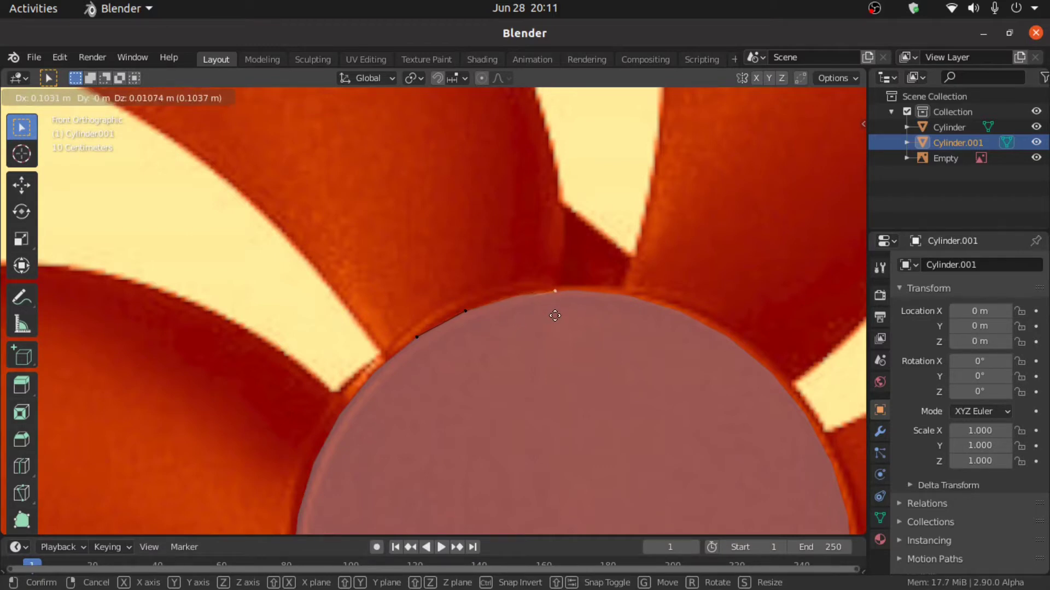
click(555, 316)
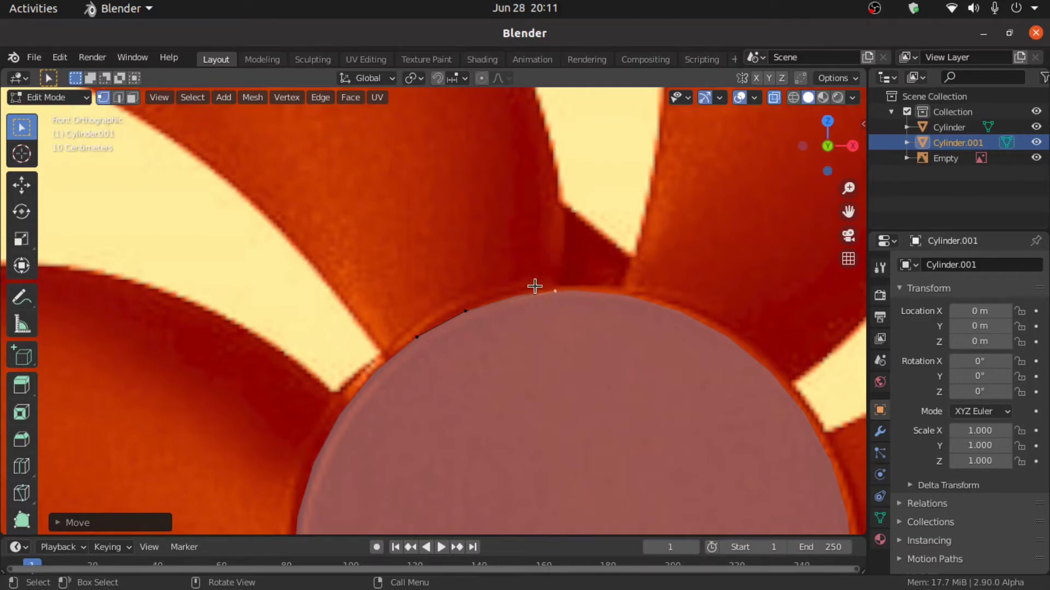
click(417, 336)
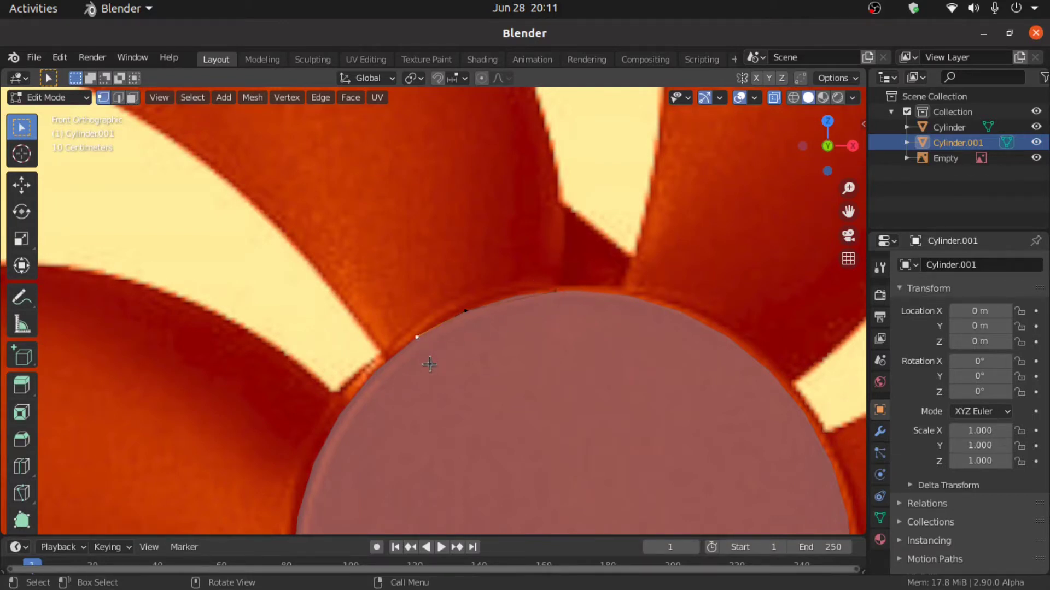
key(g)
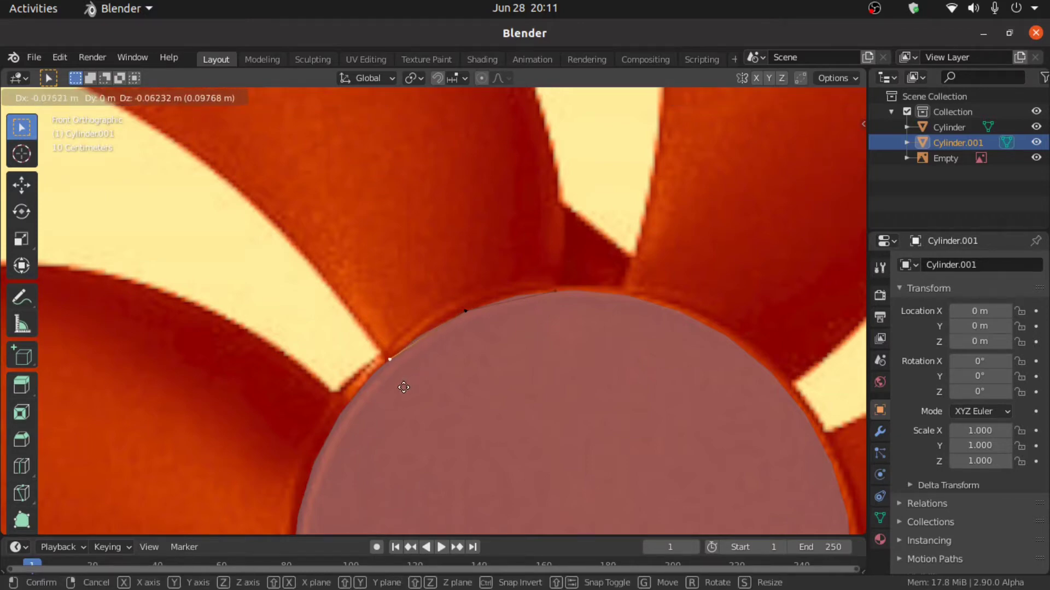
click(404, 387)
scroll(402, 371, down, 2)
scroll(398, 359, up, 1)
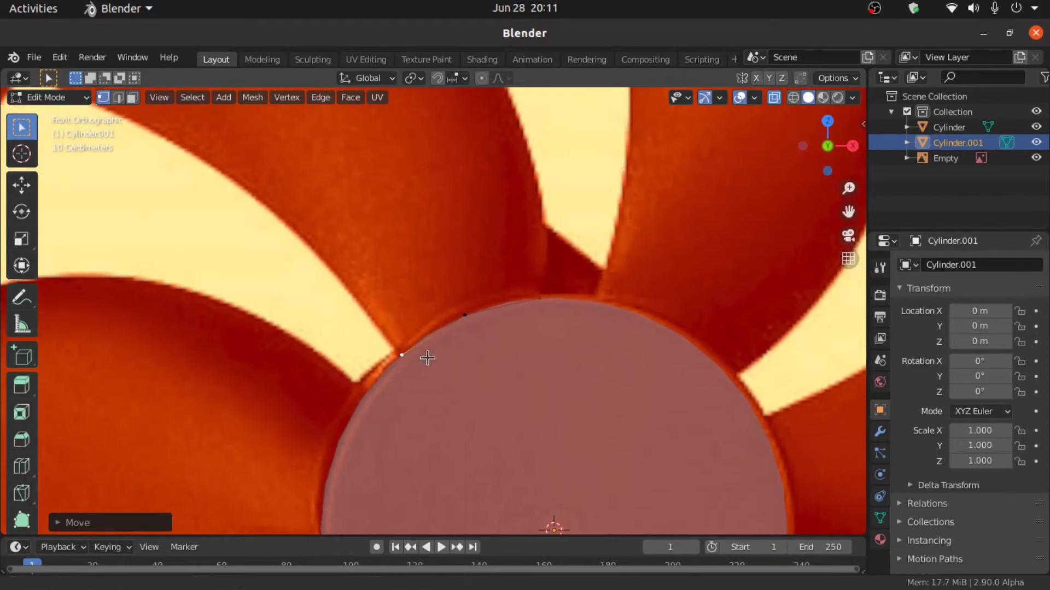
Extrude the left root vertex to the blade's lower outer corner and the right root vertex to its upper outer corner, about 1.5 m each
scroll(428, 358, down, 4)
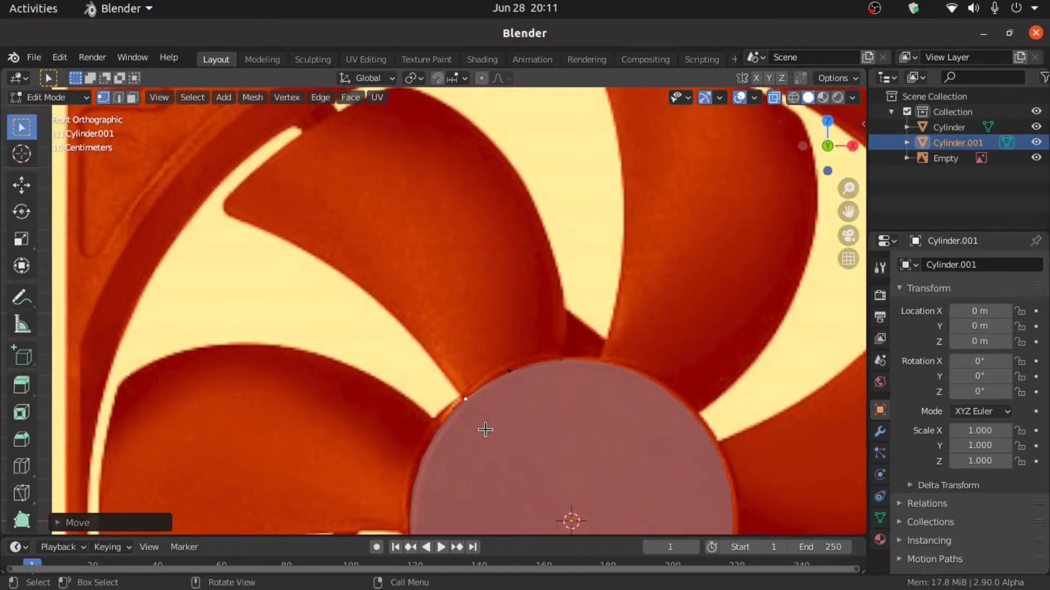
key(e)
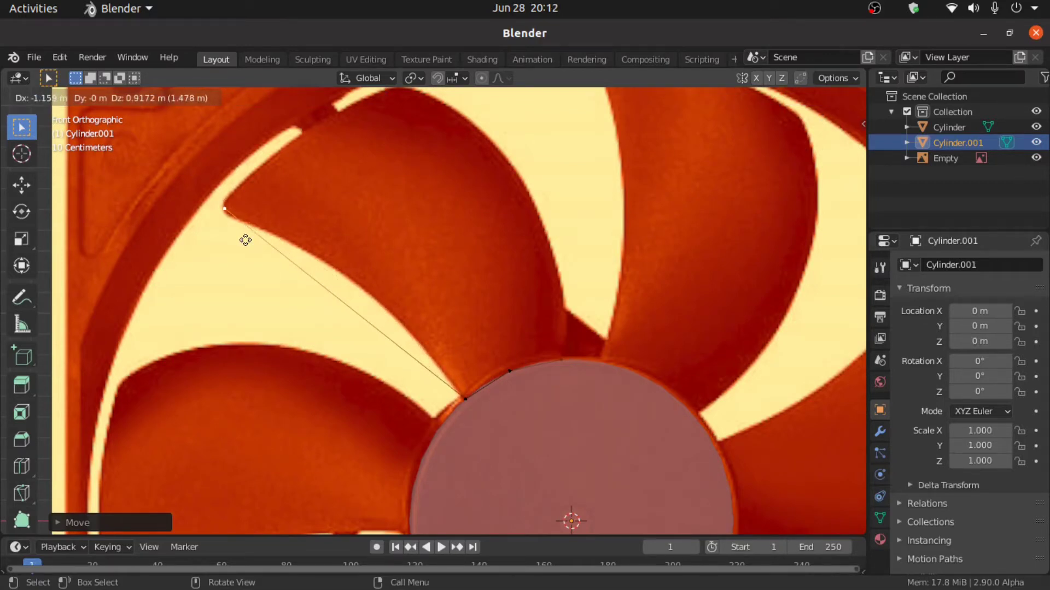
click(245, 240)
shift+scroll(300, 211, up, 2)
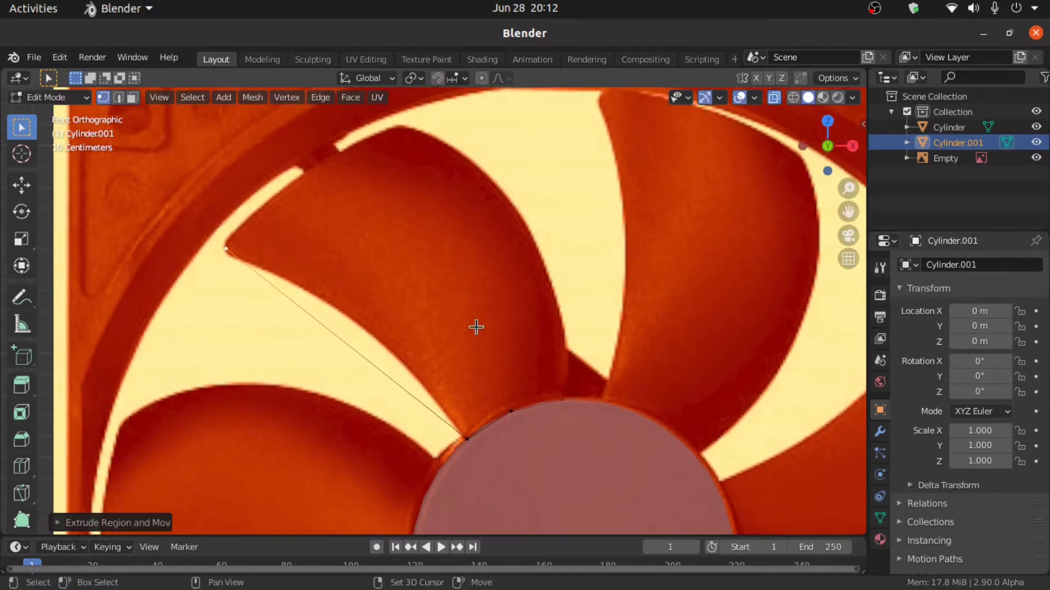
scroll(550, 382, up, 2)
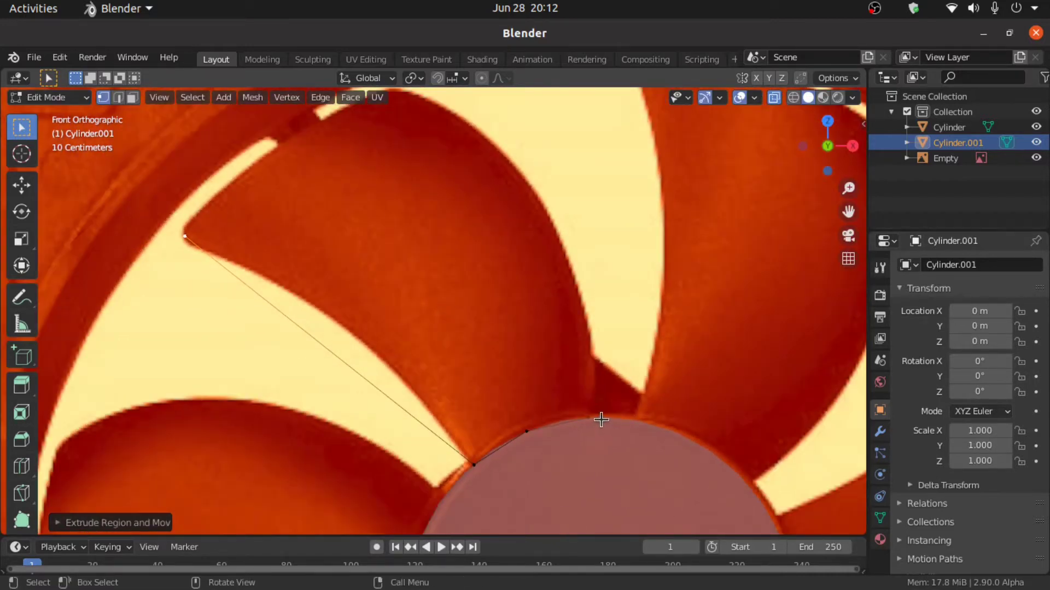
click(601, 419)
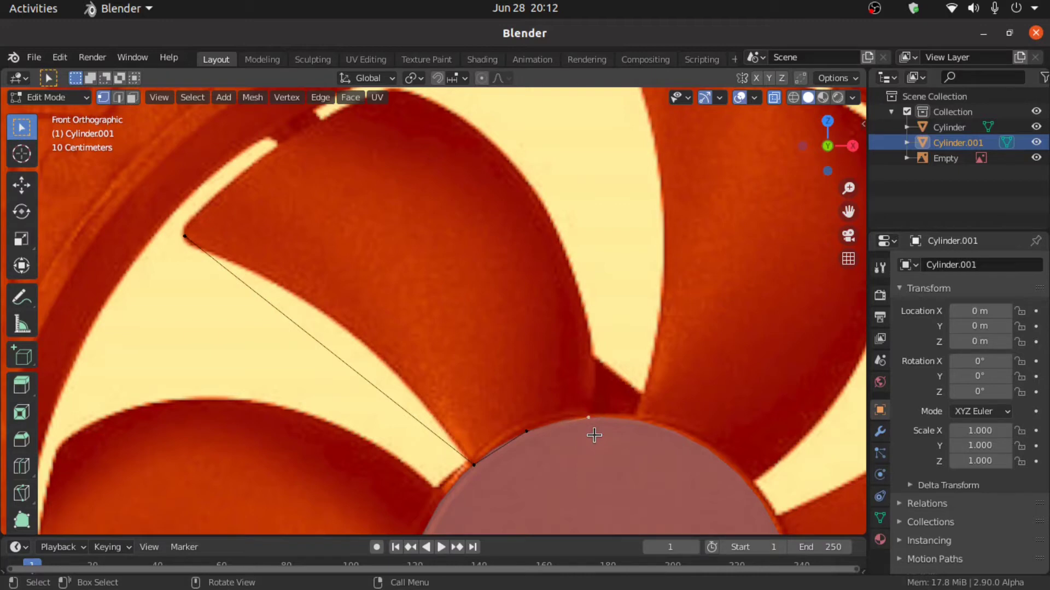
key(e)
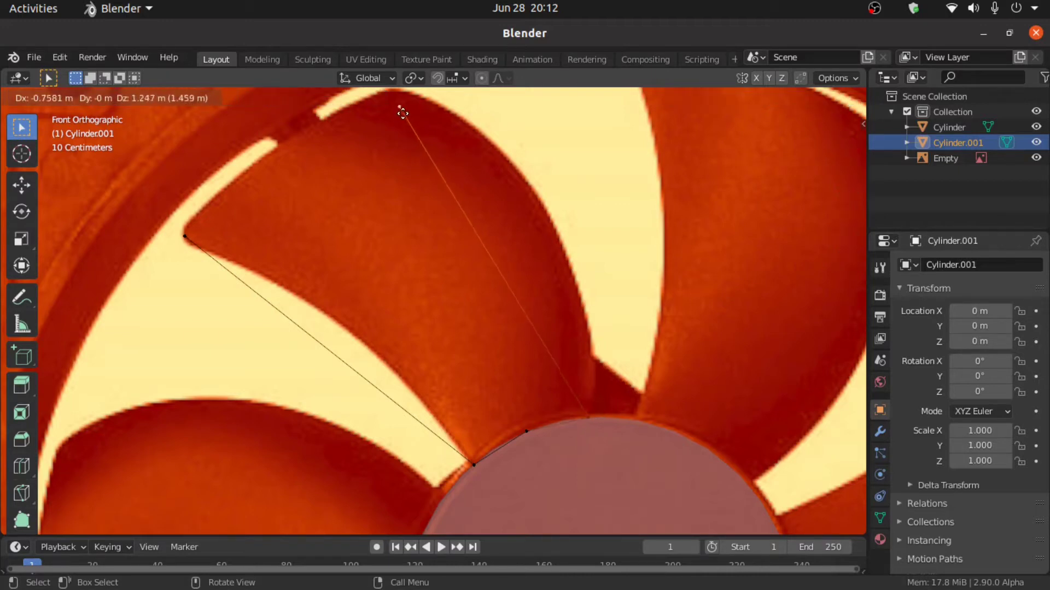
click(399, 107)
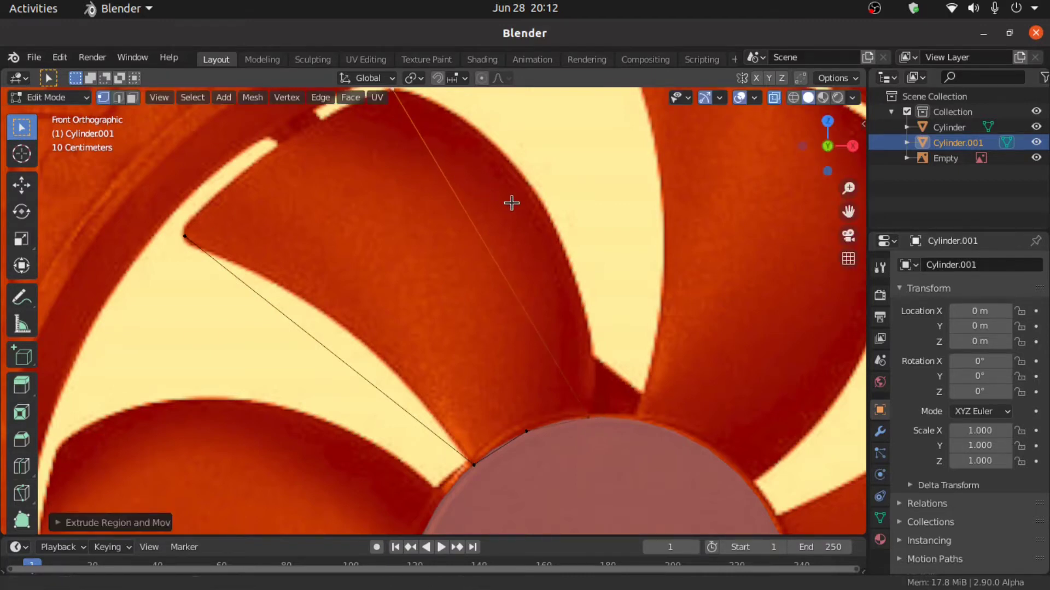
Join the two outer corner vertices of the blade outline with an edge, and clear the selection
shift+middle_drag(510, 202, 504, 227)
scroll(513, 273, up, 1)
scroll(514, 273, down, 1)
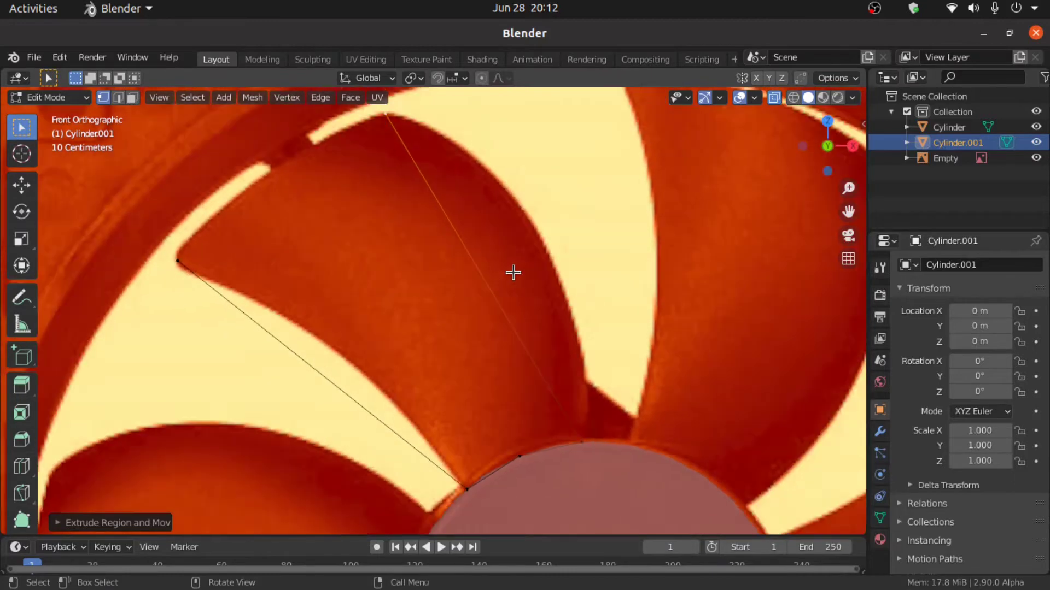
click(179, 260)
shift+middle_drag(286, 291, 301, 351)
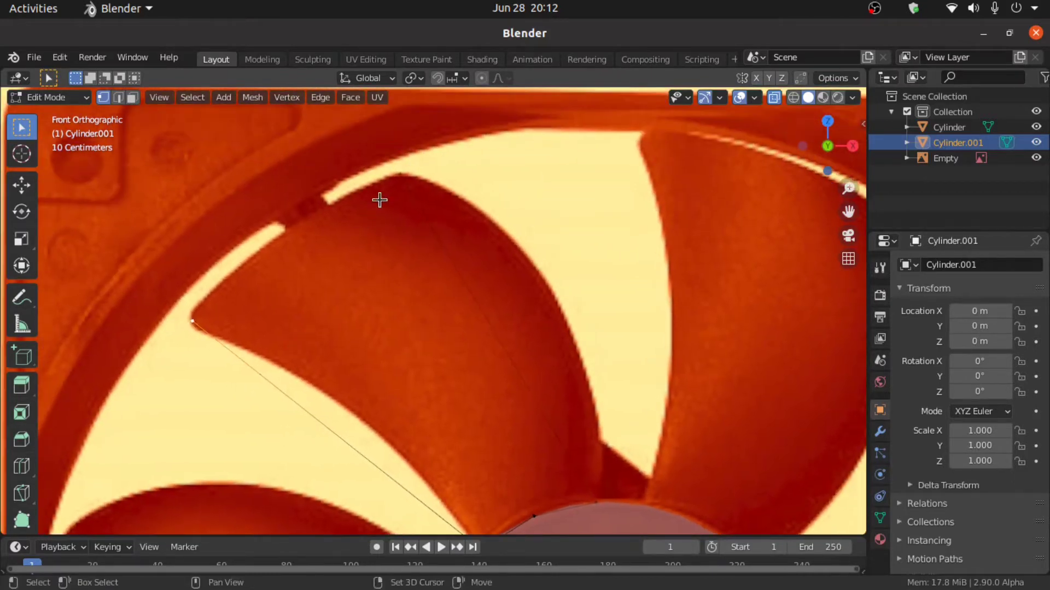
shift+click(396, 173)
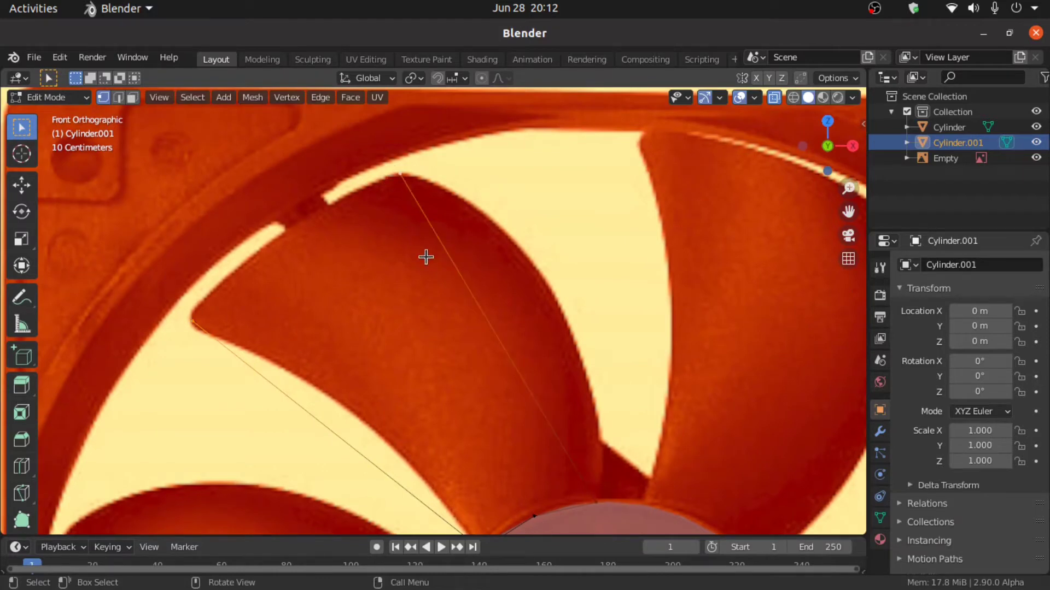
key(f)
key(alt+a)
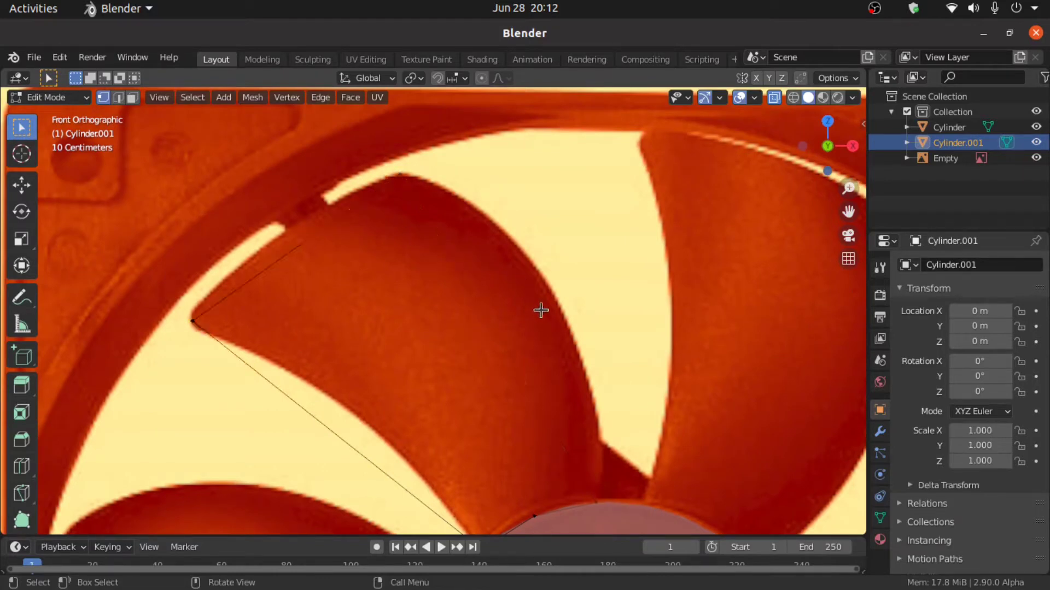
Subdivide the blade outline's right edge, from the upper outer corner to the hub, with 4 cuts and clear the selection
click(597, 501)
shift+click(418, 192)
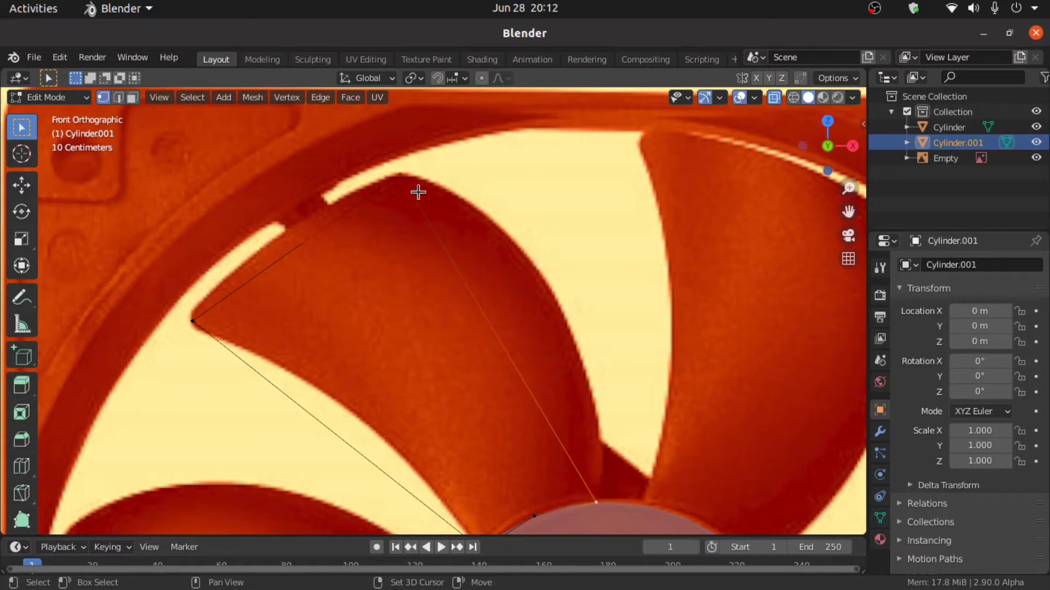
shift+click(402, 174)
right_click(507, 200)
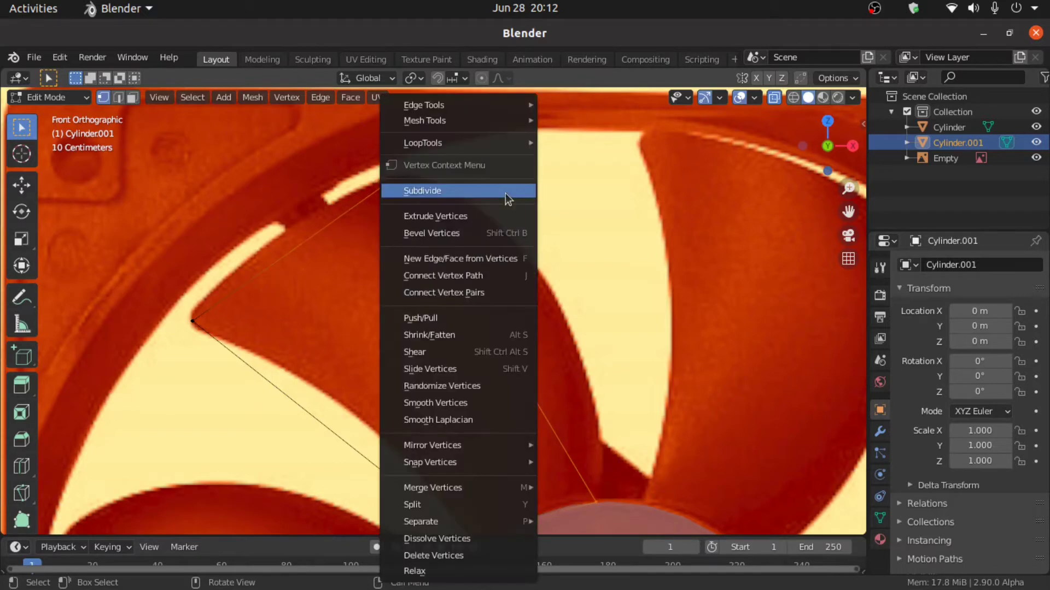
click(505, 193)
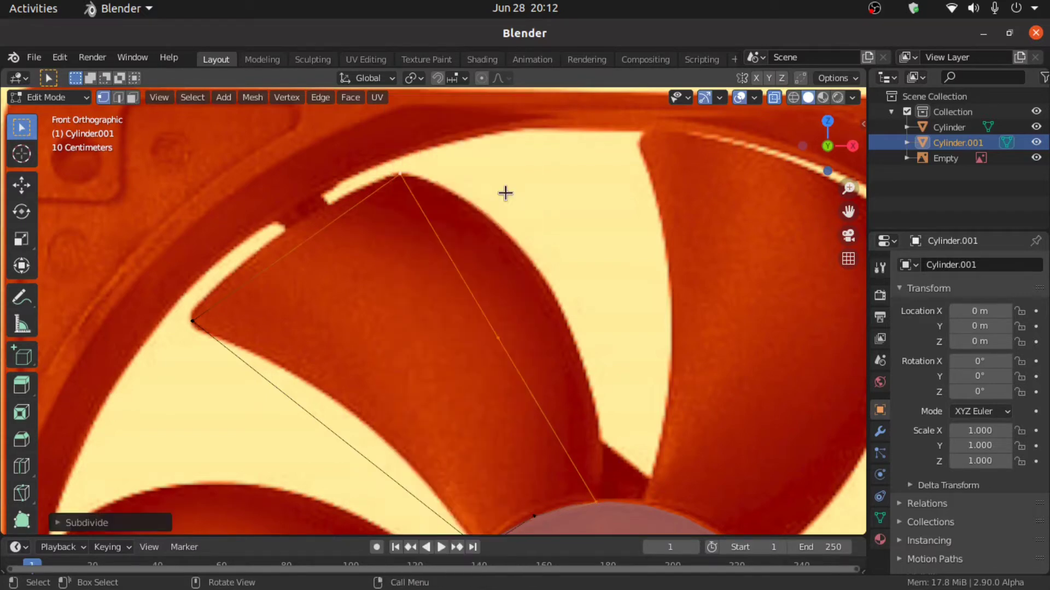
click(78, 524)
click(253, 415)
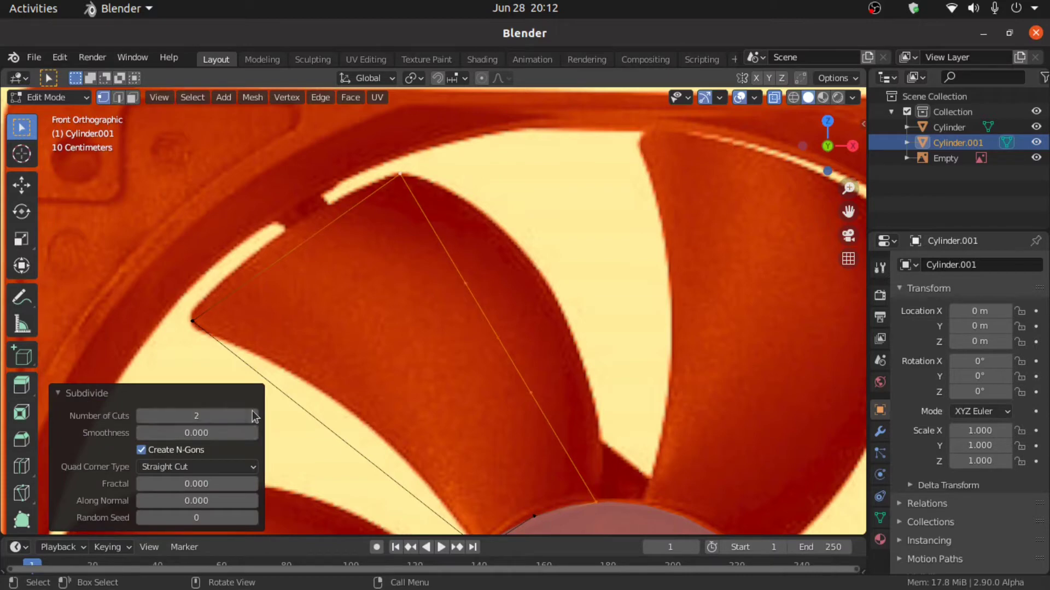
click(252, 413)
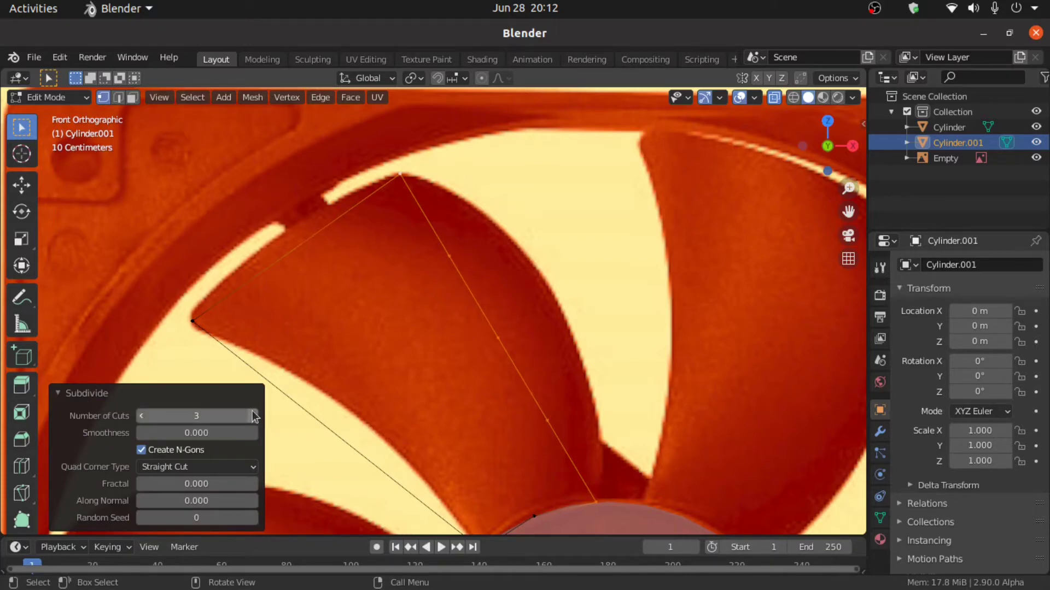
click(255, 416)
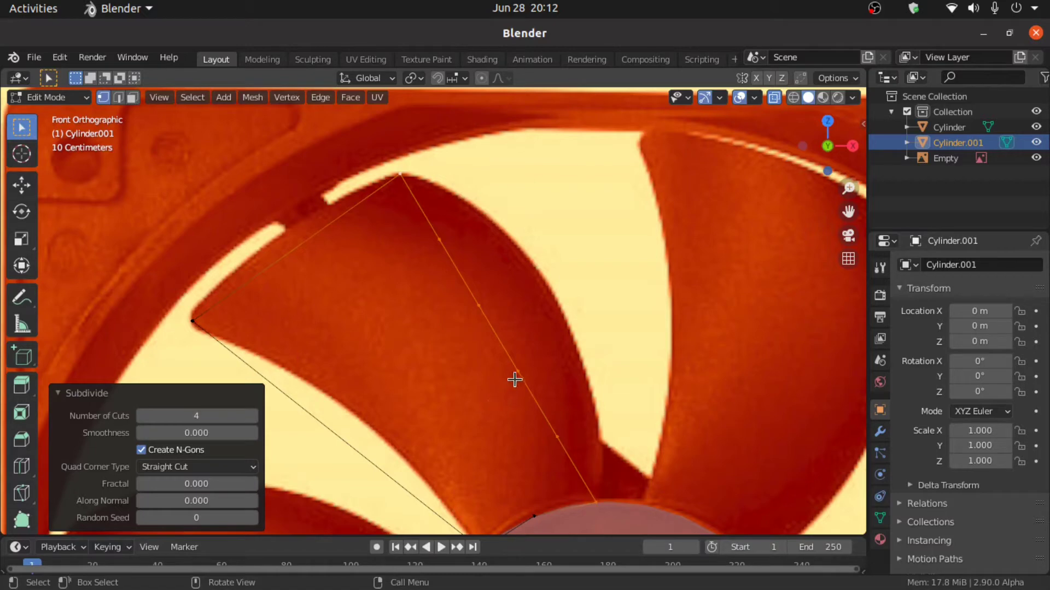
click(573, 361)
Move the two new vertices nearest the hub onto the blade's curved right contour, the upper about 0.28 m and the lower about 0.17 m
click(519, 371)
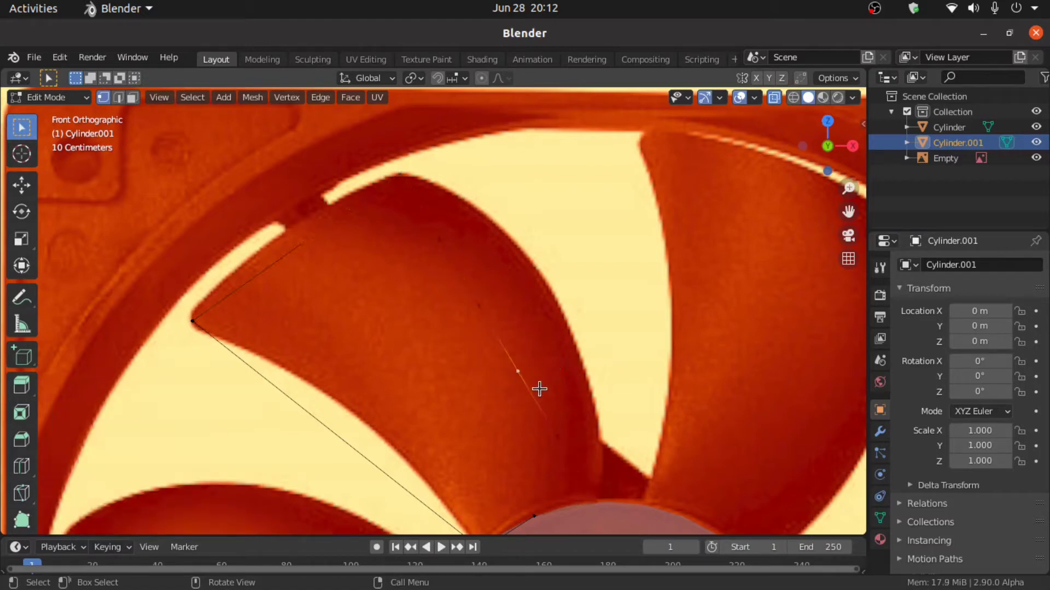
key(g)
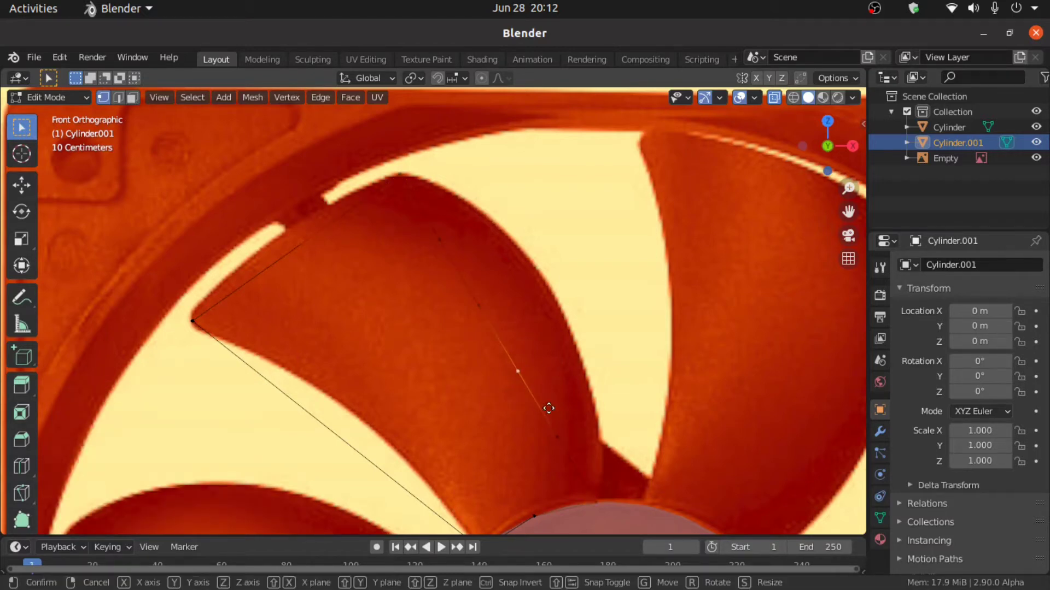
click(597, 358)
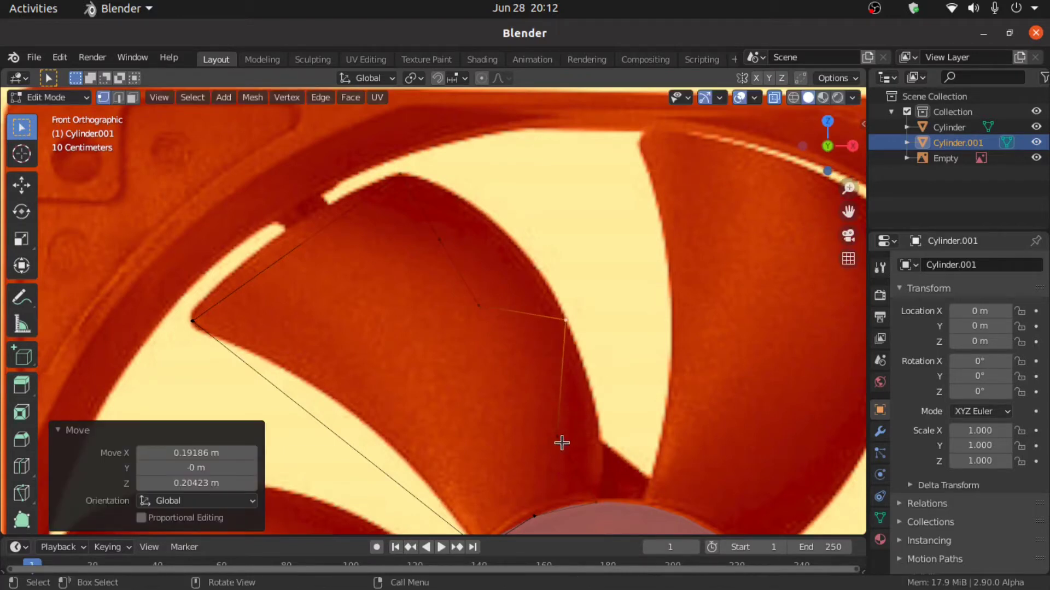
click(561, 443)
key(g)
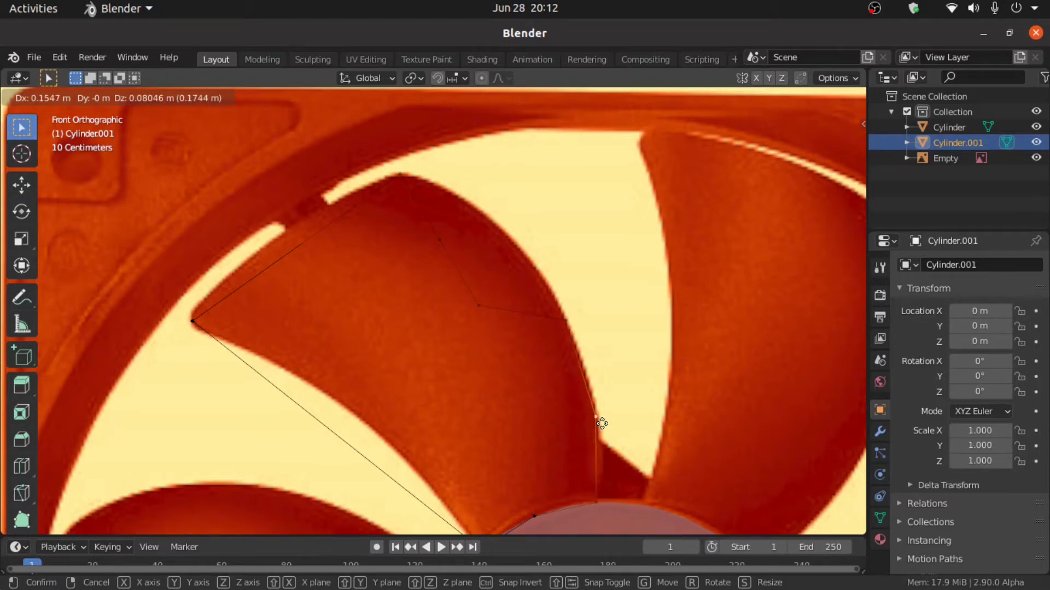
click(602, 423)
Move the right edge's two remaining new vertices onto the blade's upper right contour, about 0.29 m and 0.2 m
click(481, 308)
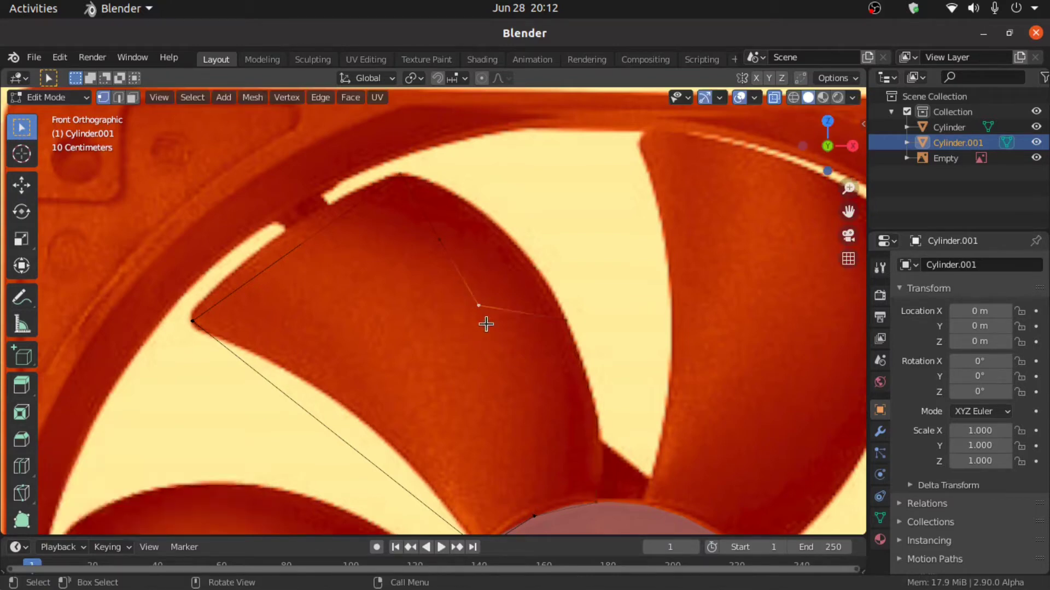
key(g)
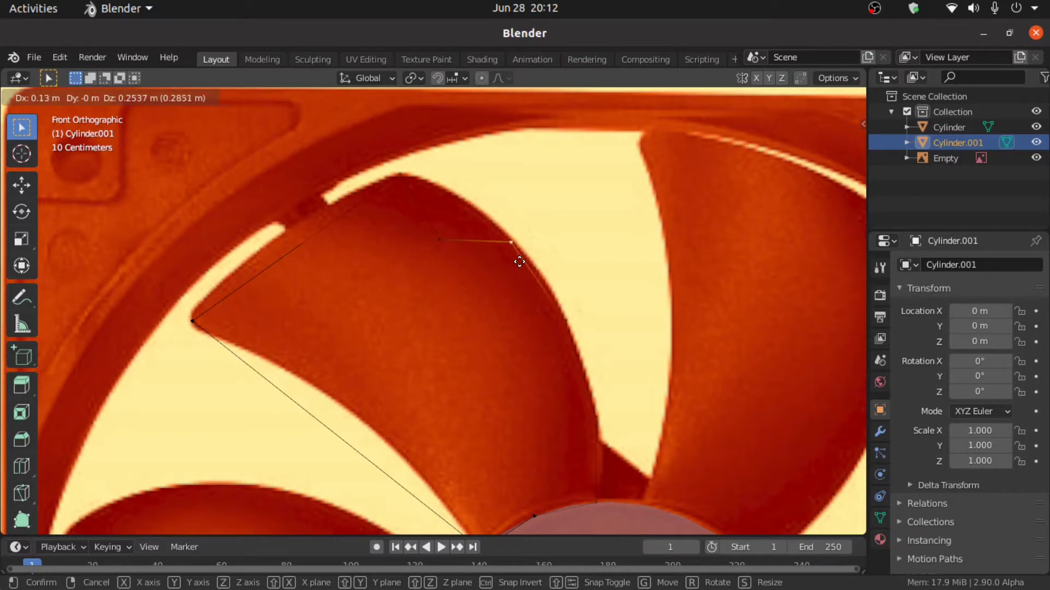
click(521, 257)
click(439, 241)
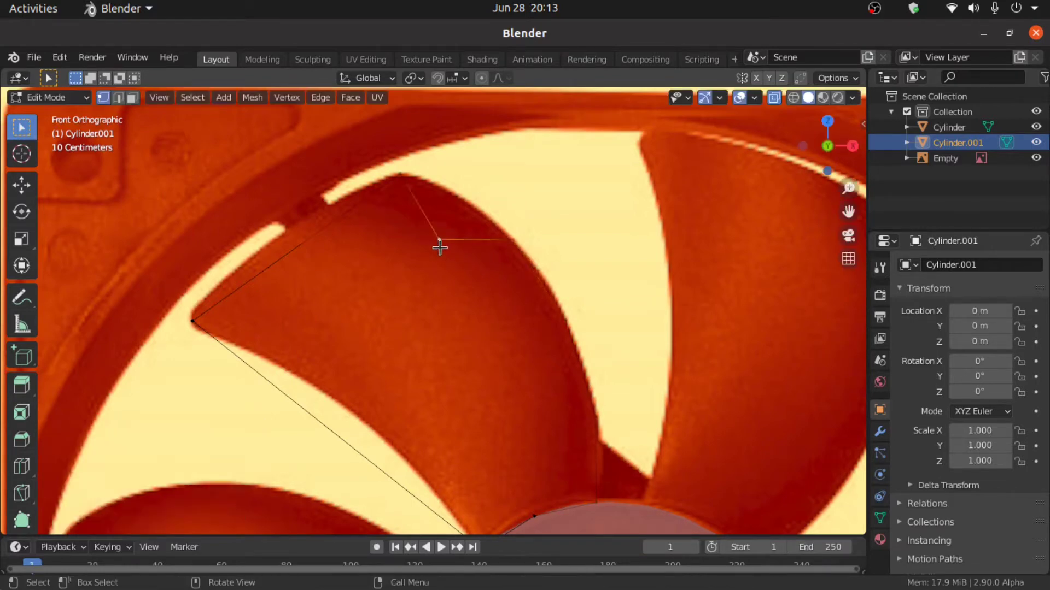
key(g)
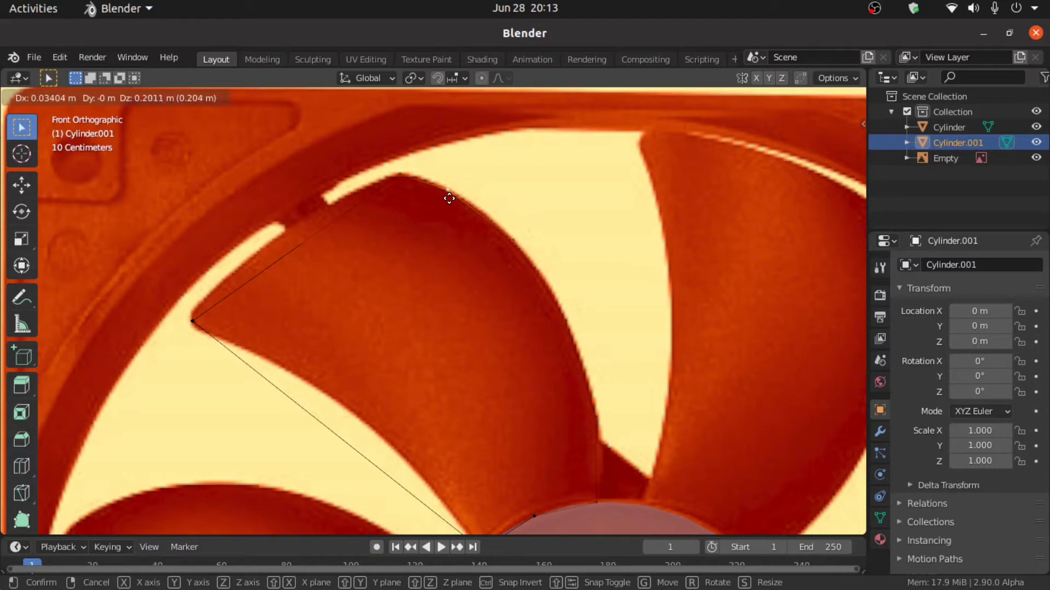
click(449, 198)
Subdivide the outline's lower-left edge, from the hub root to the lower outer corner, with 4 cuts and clear the selection
scroll(462, 284, down, 2)
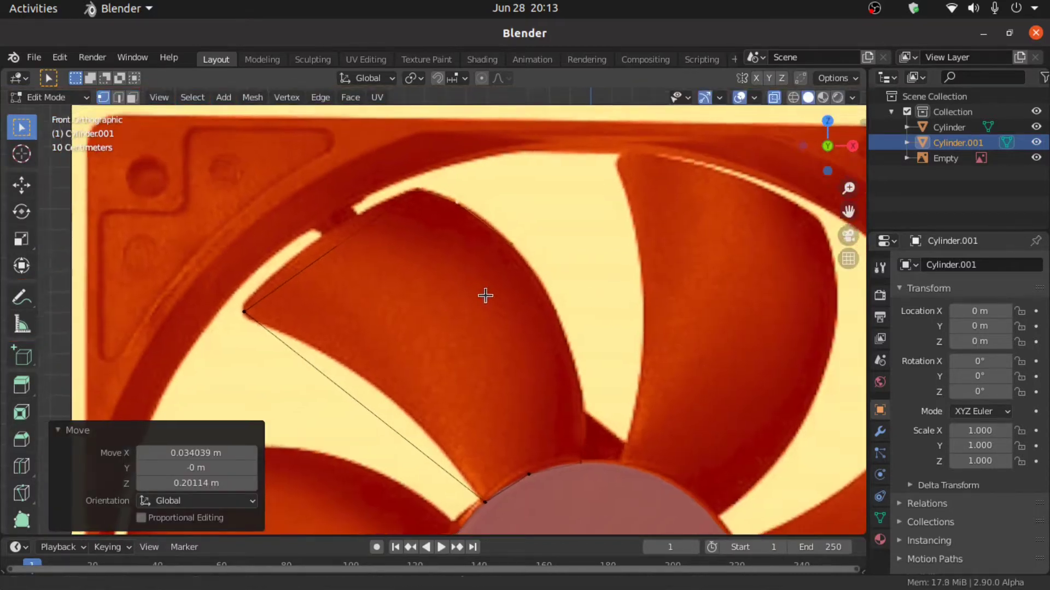
click(495, 477)
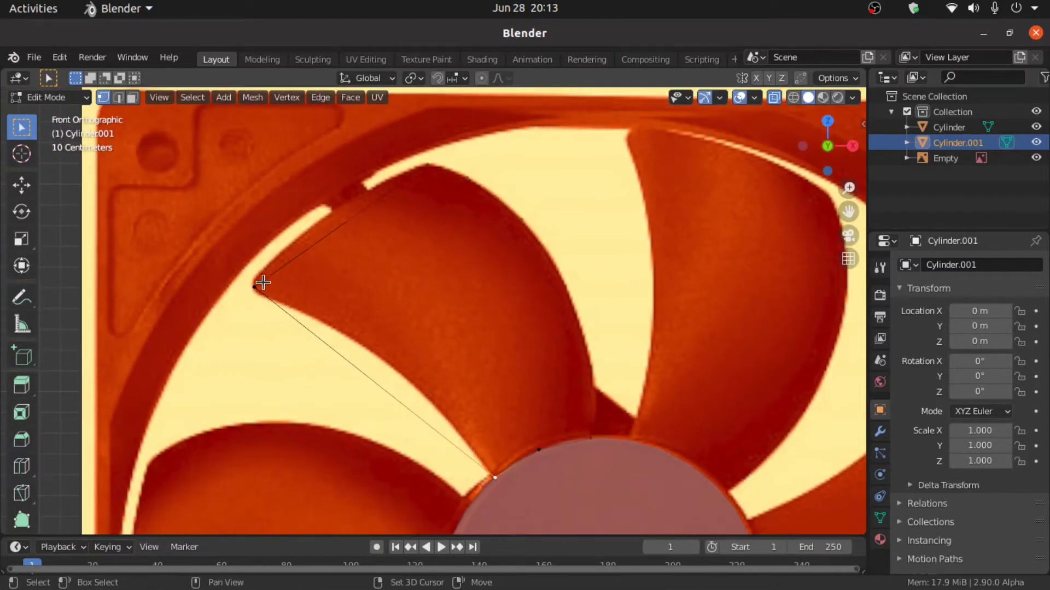
shift+click(263, 282)
right_click(338, 278)
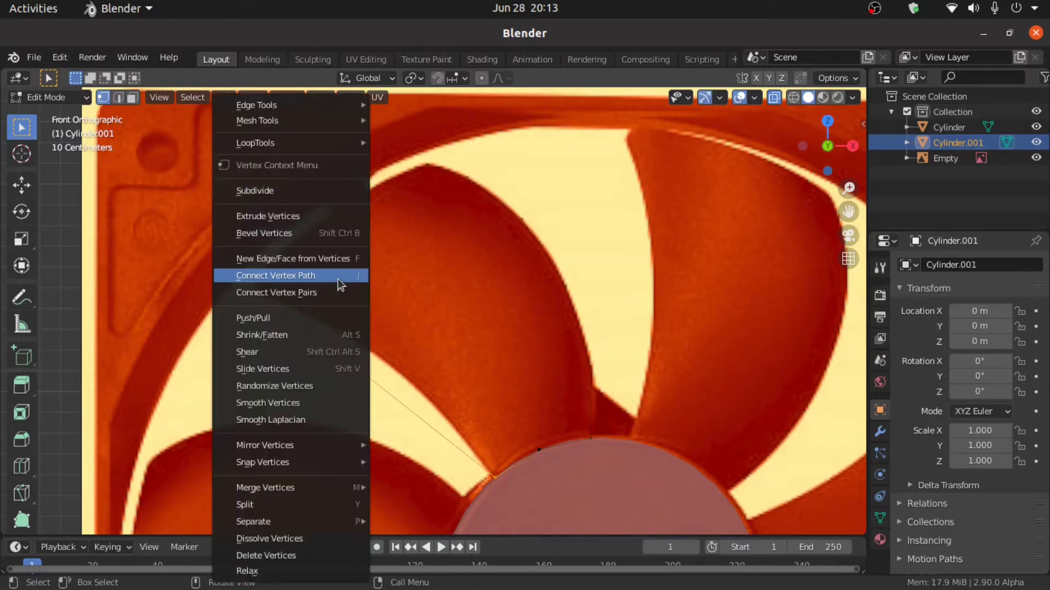
click(299, 191)
click(253, 416)
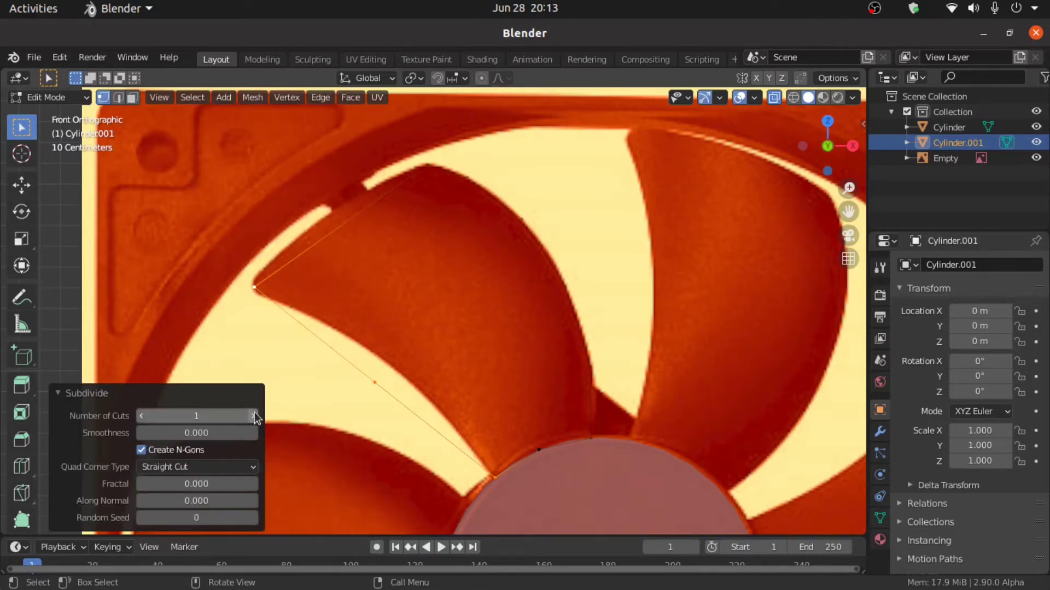
click(254, 416)
click(370, 438)
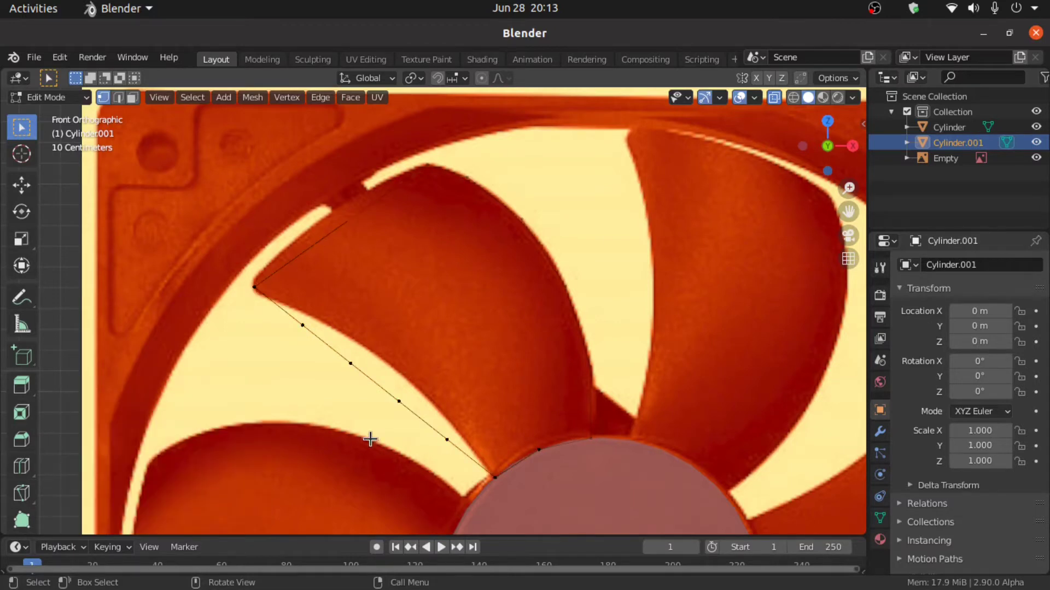
Move the two new lower-left vertices nearest the hub about 0.09 m each onto the blade's lower contour
click(446, 439)
key(g)
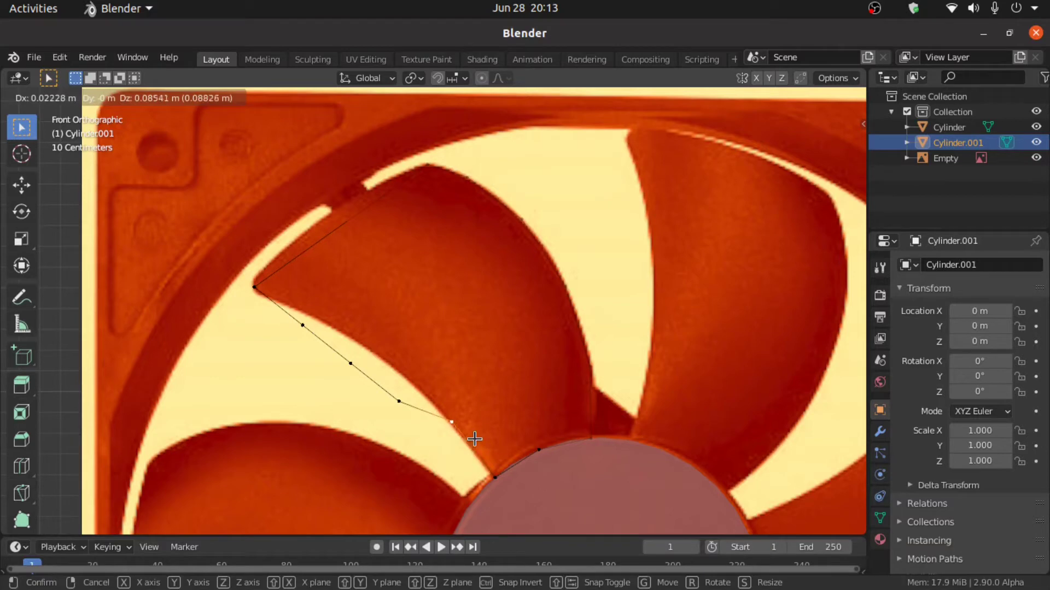
click(475, 439)
click(402, 401)
key(g)
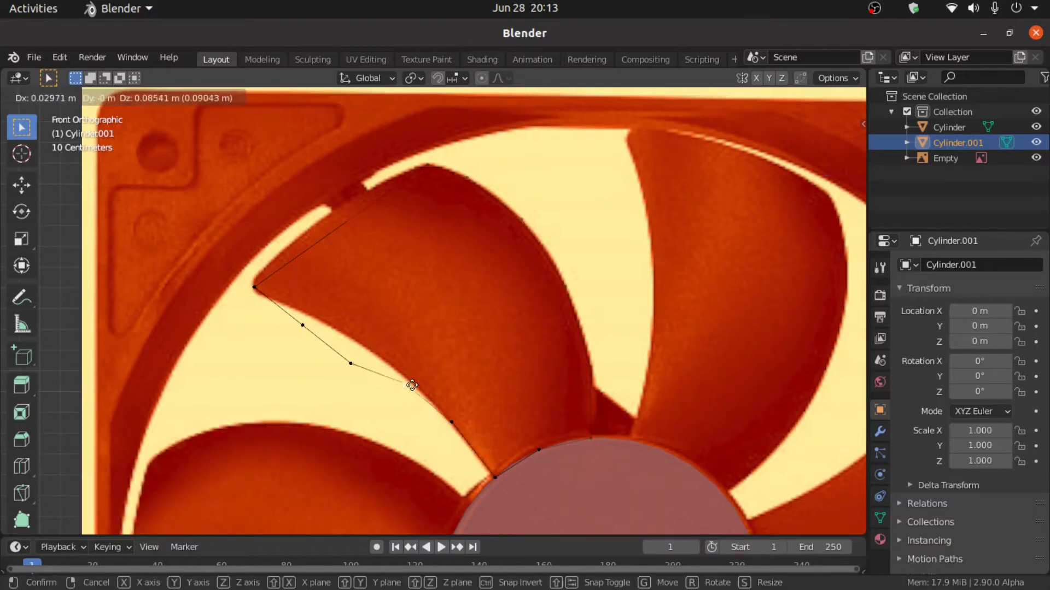
click(409, 381)
Move the two outer new vertices of the lower-left edge onto the blade's lower contour, about 0.11 m and 0.06 m
click(353, 362)
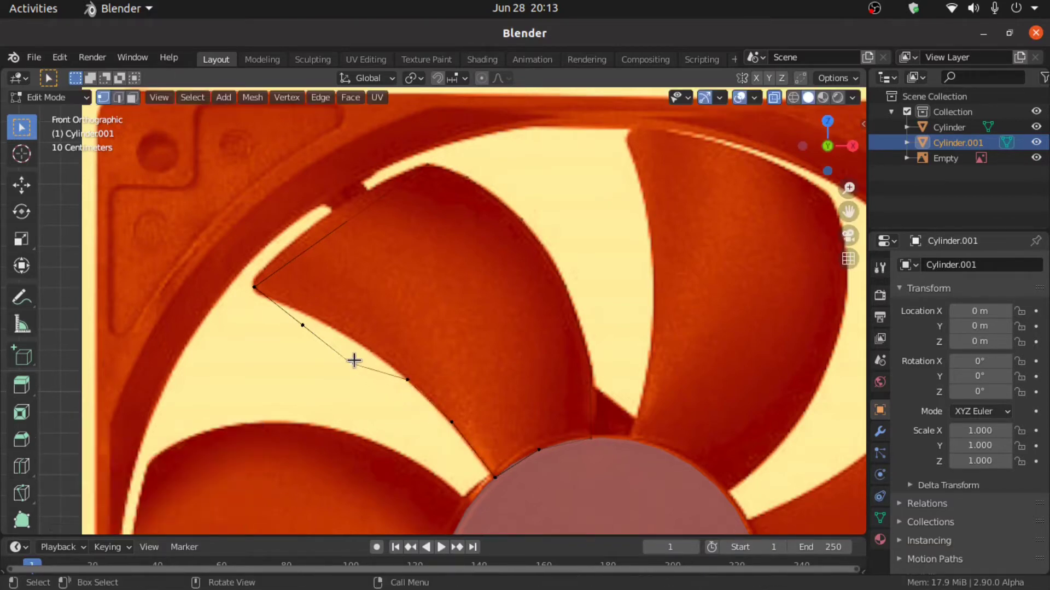
key(g)
click(359, 338)
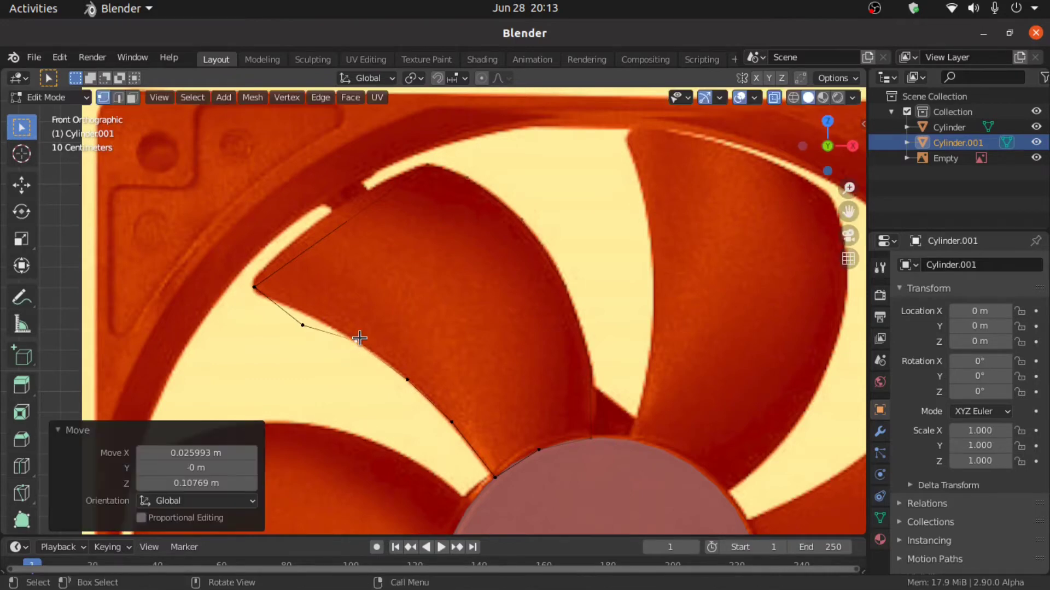
click(302, 325)
key(g)
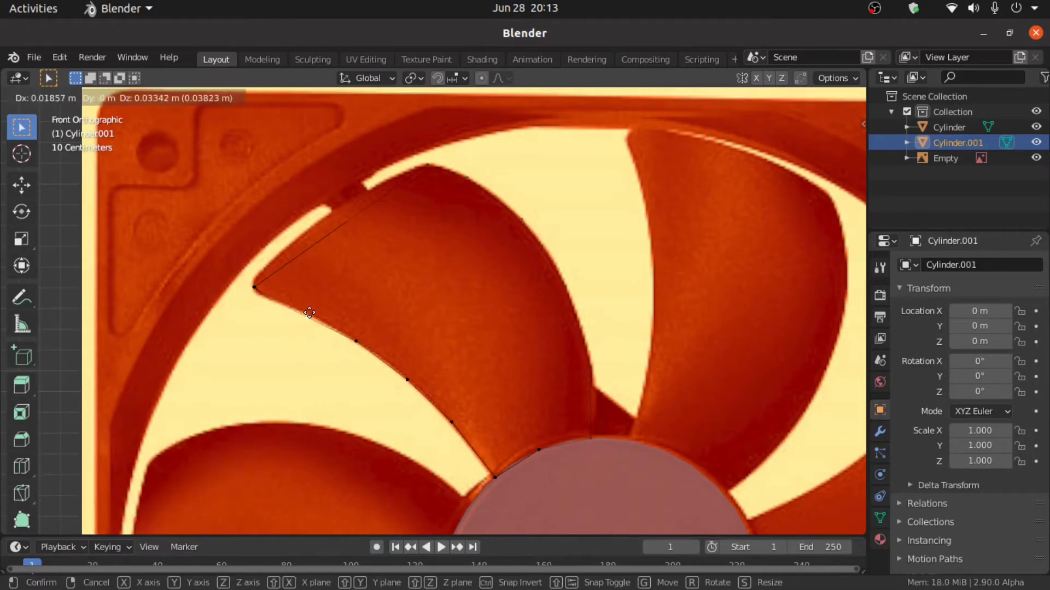
click(310, 311)
Subdivide the outline's outer edge between the blade's two outer corners with 3 cuts
scroll(383, 341, up, 1)
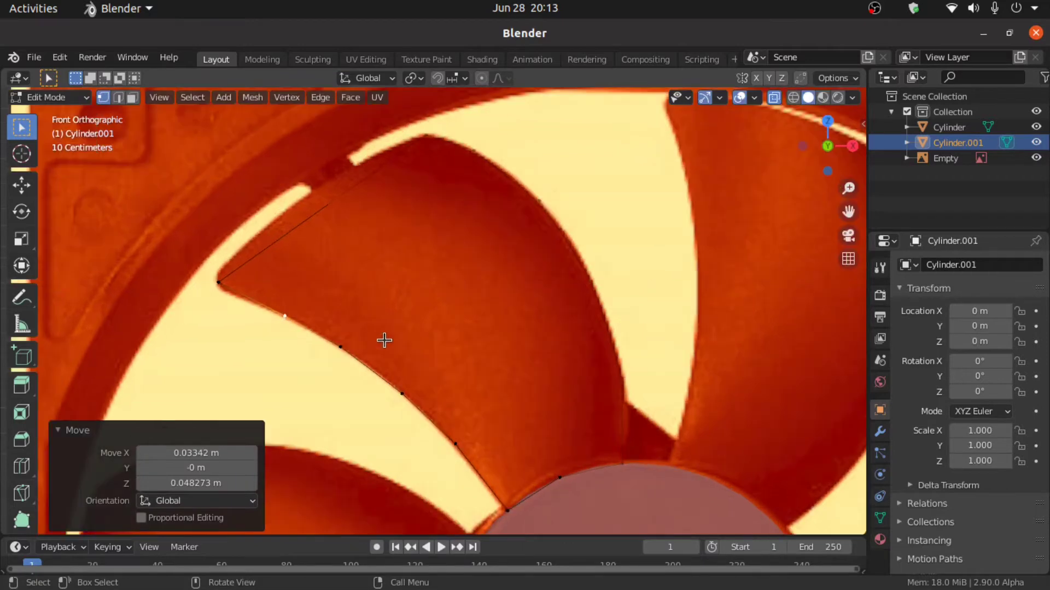
shift+middle_drag(400, 242, 433, 280)
click(458, 176)
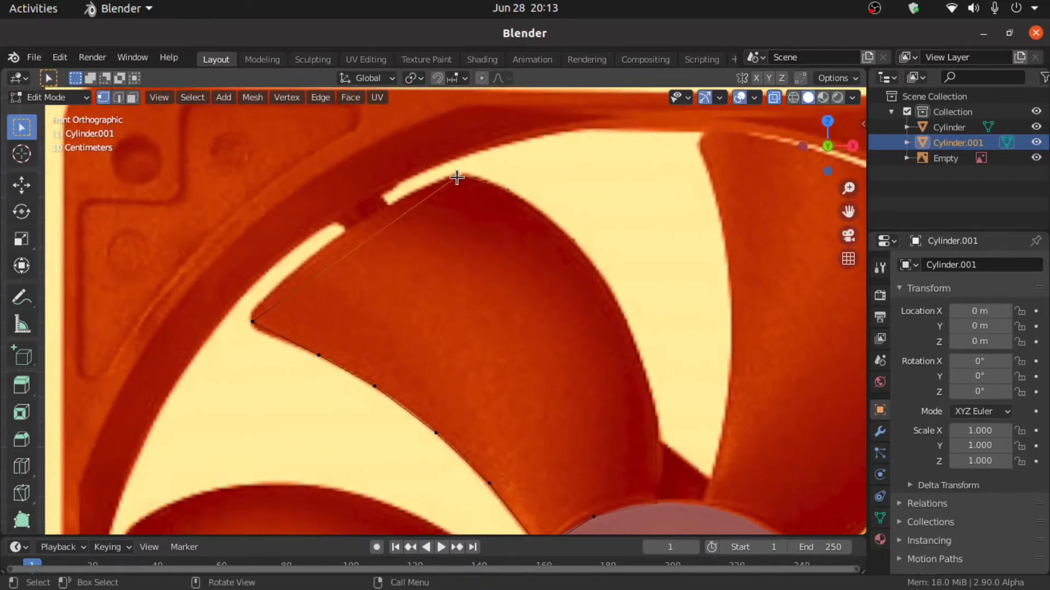
shift+click(249, 319)
right_click(310, 183)
click(310, 184)
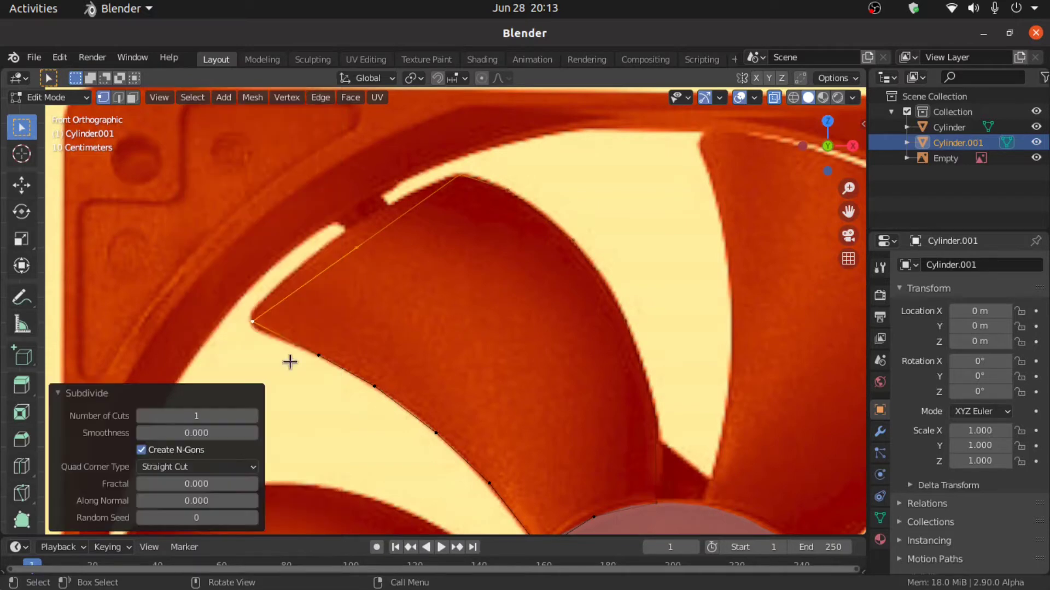
click(258, 415)
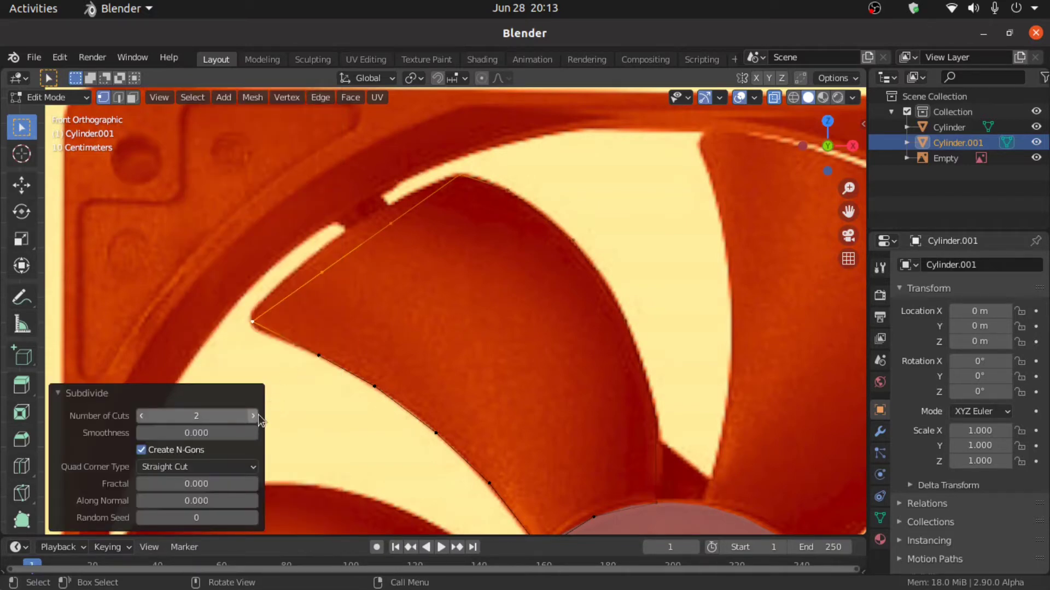
click(258, 416)
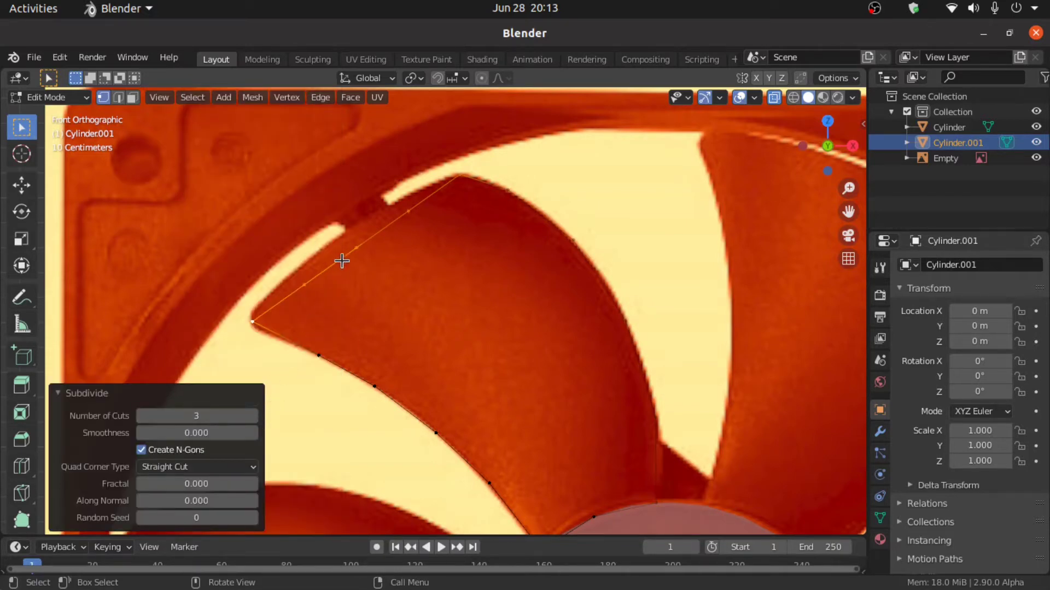
Move the outer edge's three new vertices onto the blade's curved tip: the middle one, the upper about 0.05 m, the lower about 0.06 m
click(355, 246)
key(g)
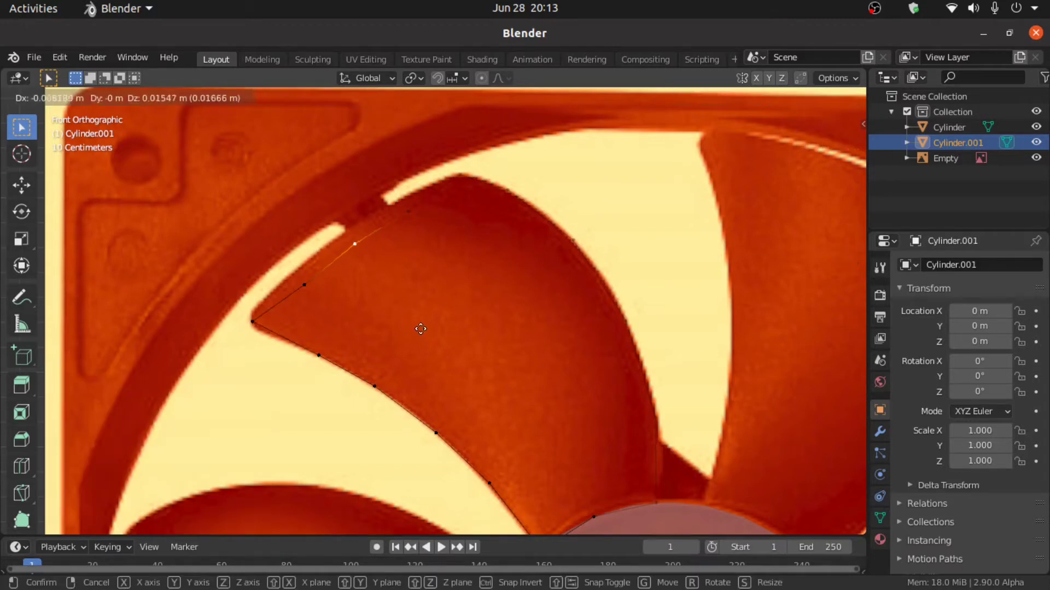
click(419, 319)
click(414, 215)
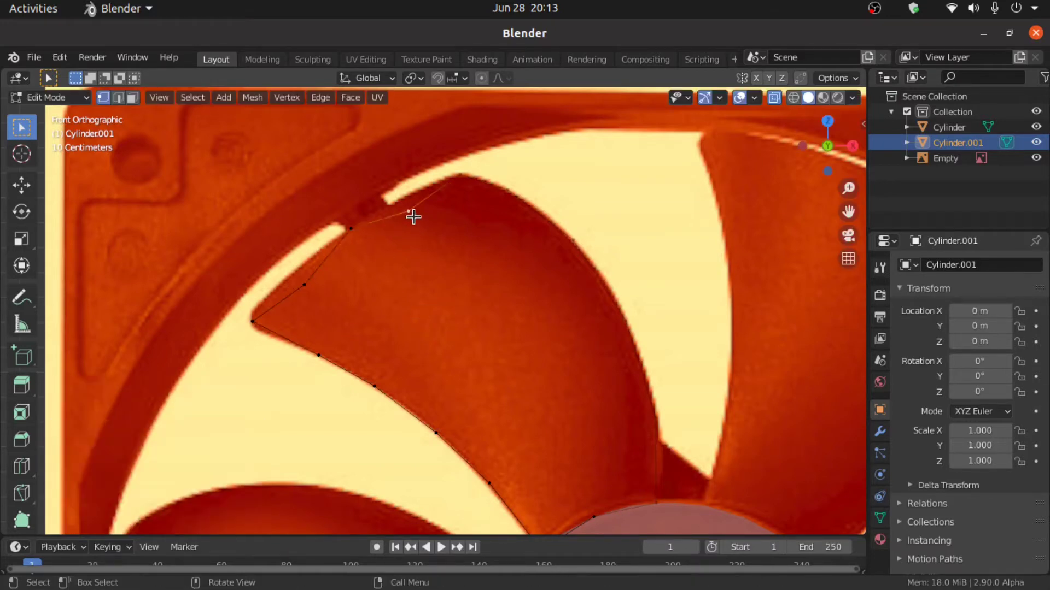
key(g)
click(409, 206)
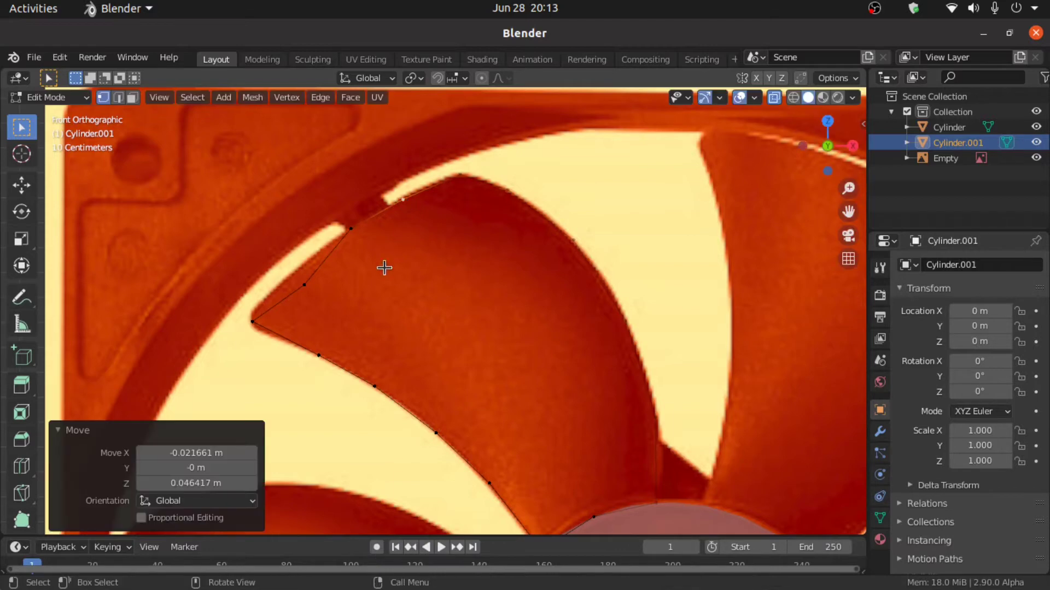
click(308, 287)
key(g)
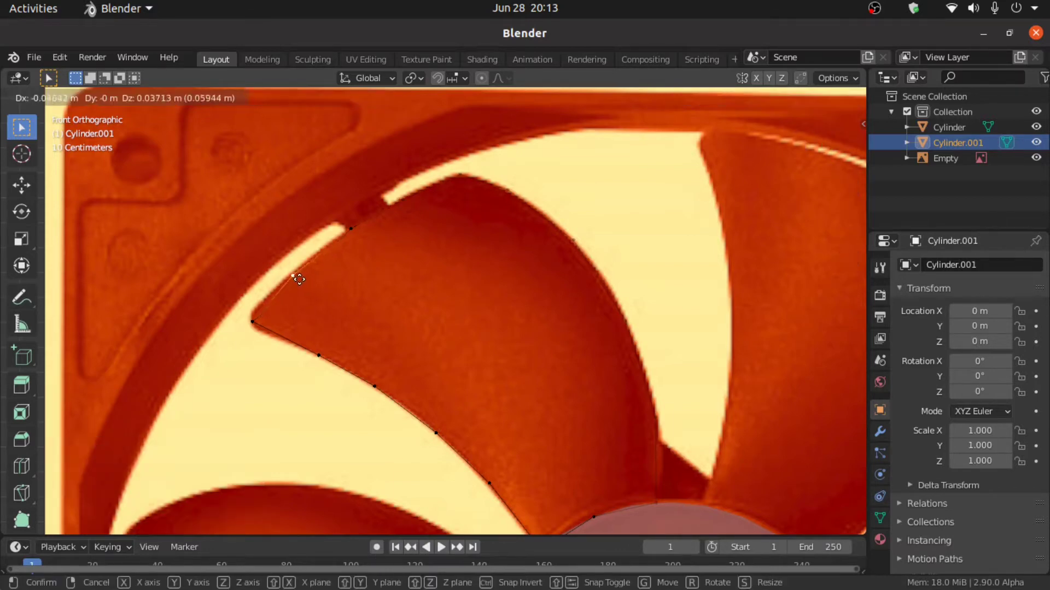
click(295, 276)
scroll(321, 277, up, 2)
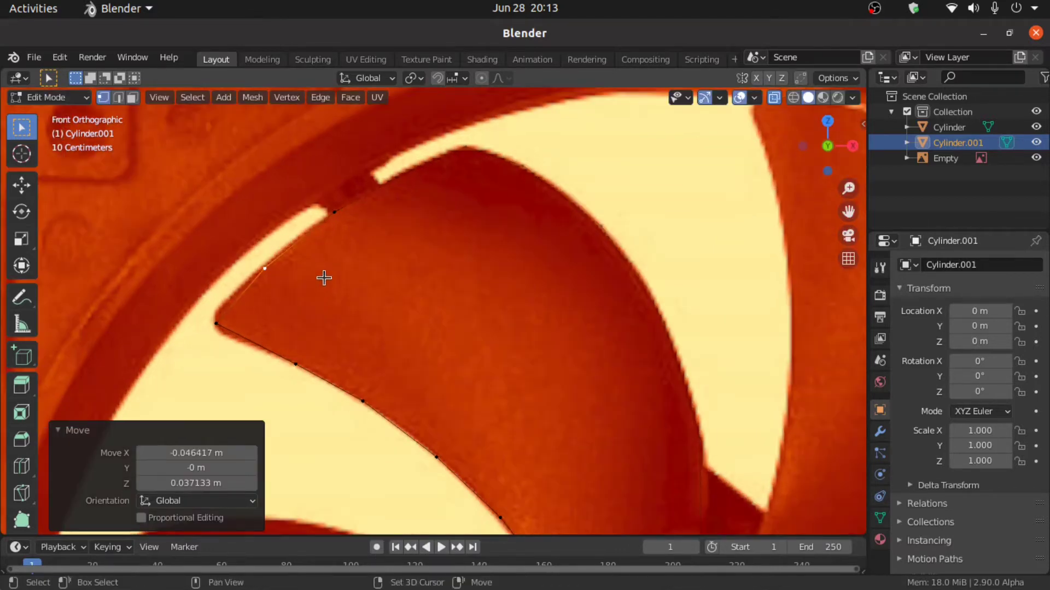
shift+middle_drag(402, 274, 442, 255)
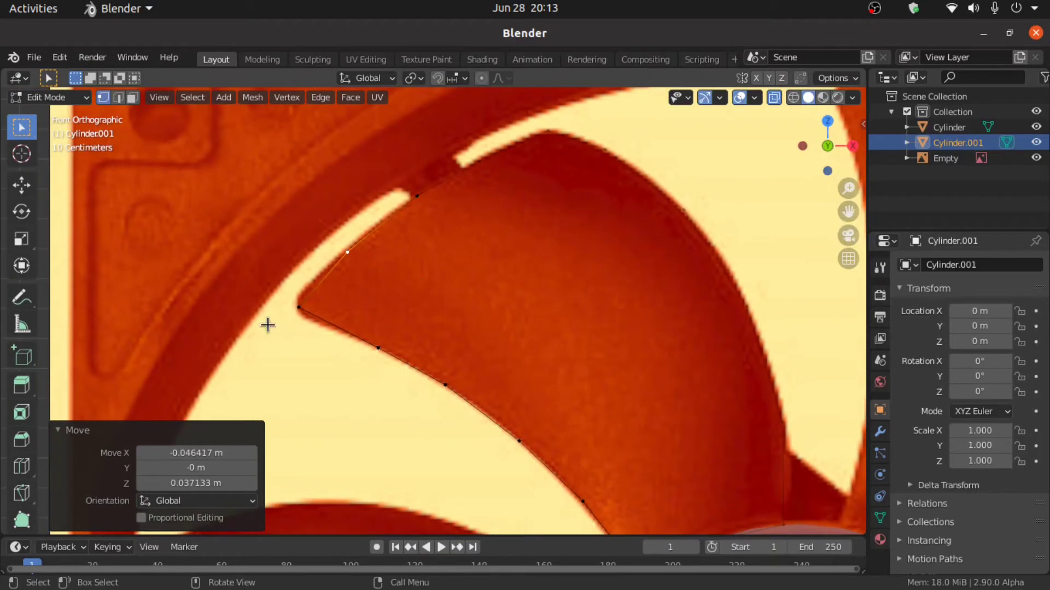
Bevel the vertex at the blade's lower outer corner with 3 segments and an offset of about 0.073 m
click(297, 312)
scroll(333, 300, up, 2)
shift+middle_drag(332, 300, 388, 316)
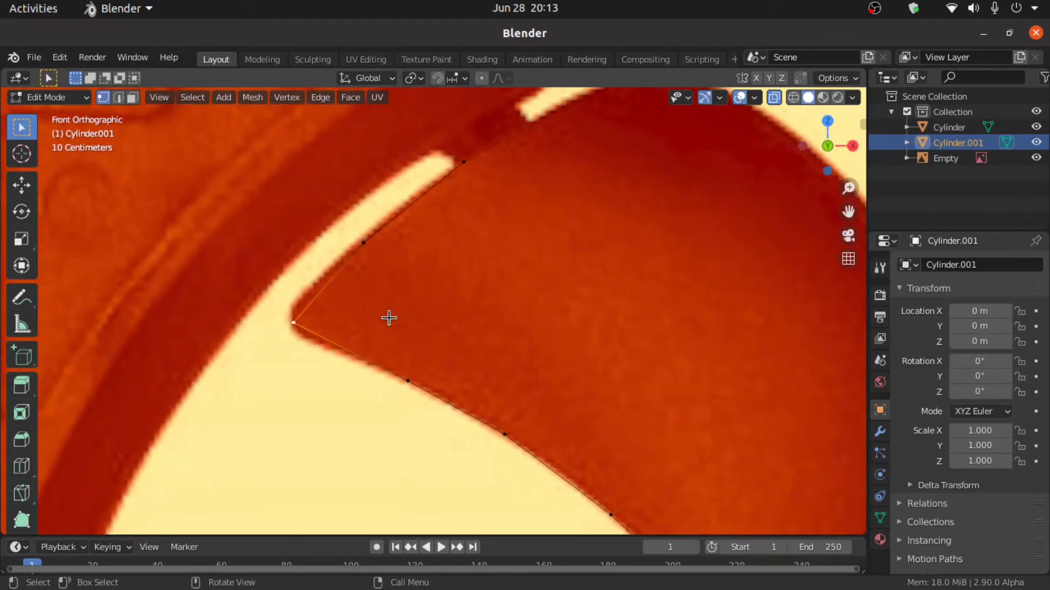
key(ctrl+shift+b)
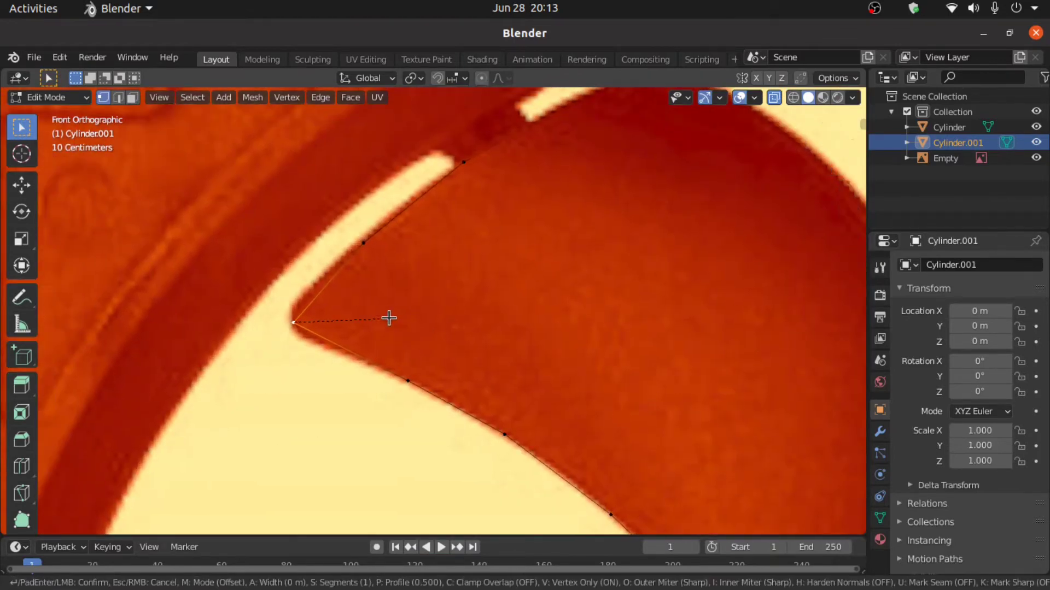
scroll(398, 341, up, 2)
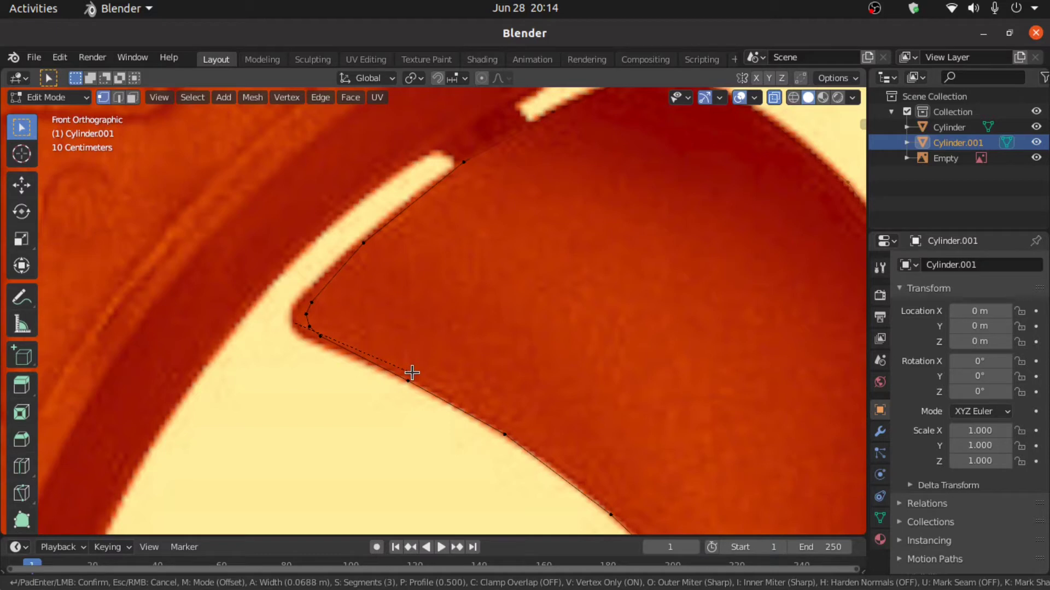
click(414, 373)
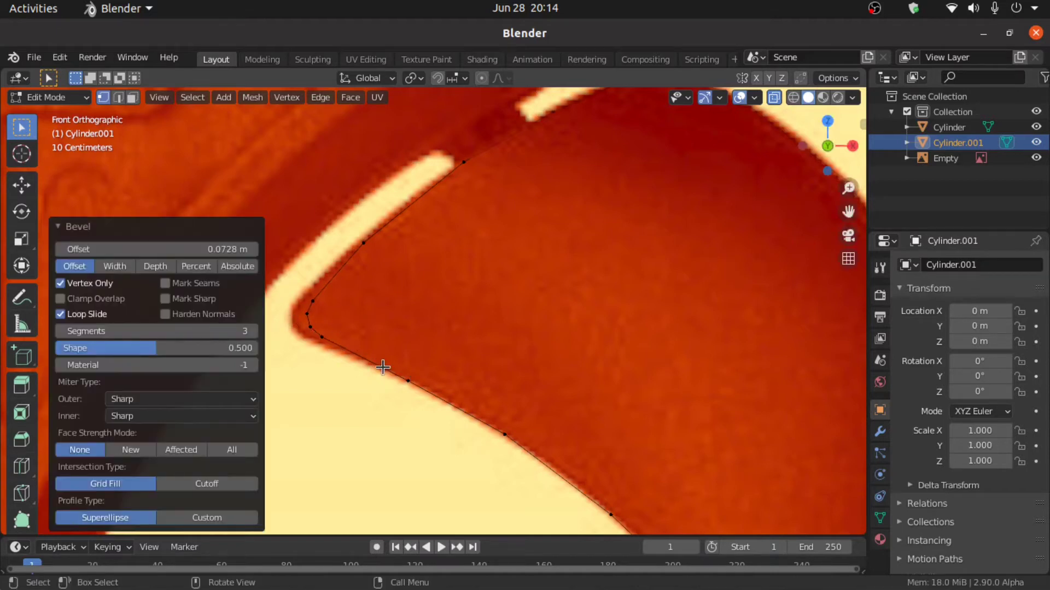
Move the bevelled lower-corner vertices together about 0.03 m outward onto the reference blade's rounded corner
click(299, 339)
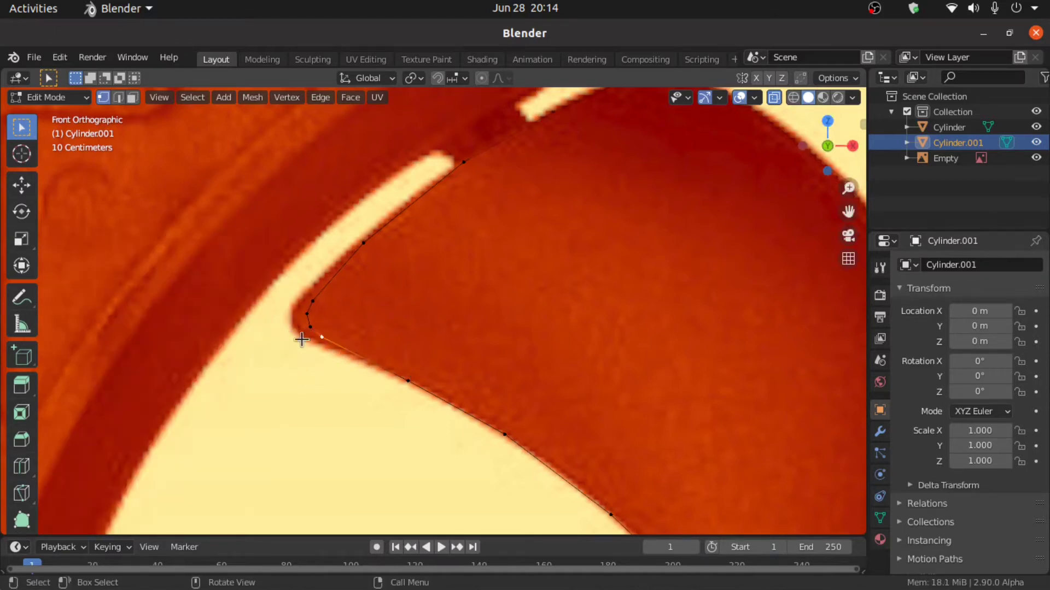
drag(282, 282, 333, 359)
key(g)
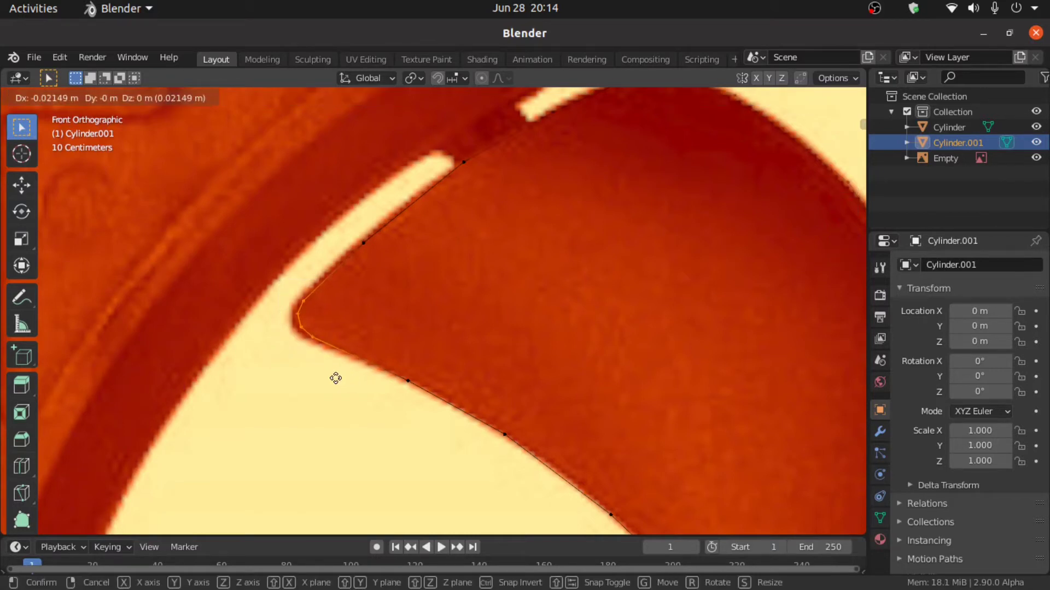
click(334, 378)
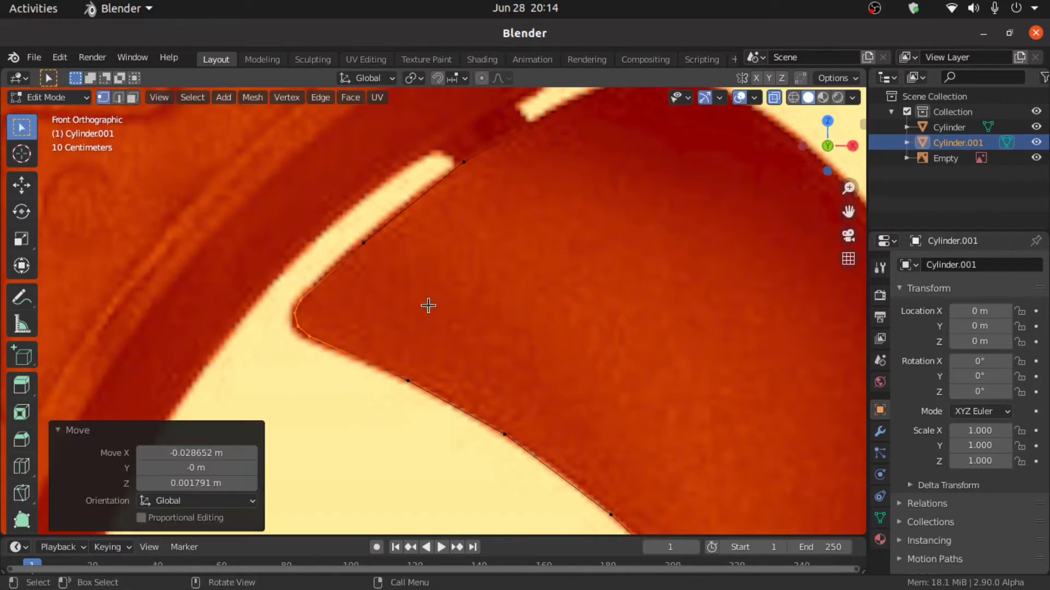
Bevel the vertex at the blade's upper outer corner with 3 segments and an offset of about 0.065 m
shift+middle_drag(654, 231, 560, 345)
scroll(604, 304, up, 2)
scroll(570, 307, down, 3)
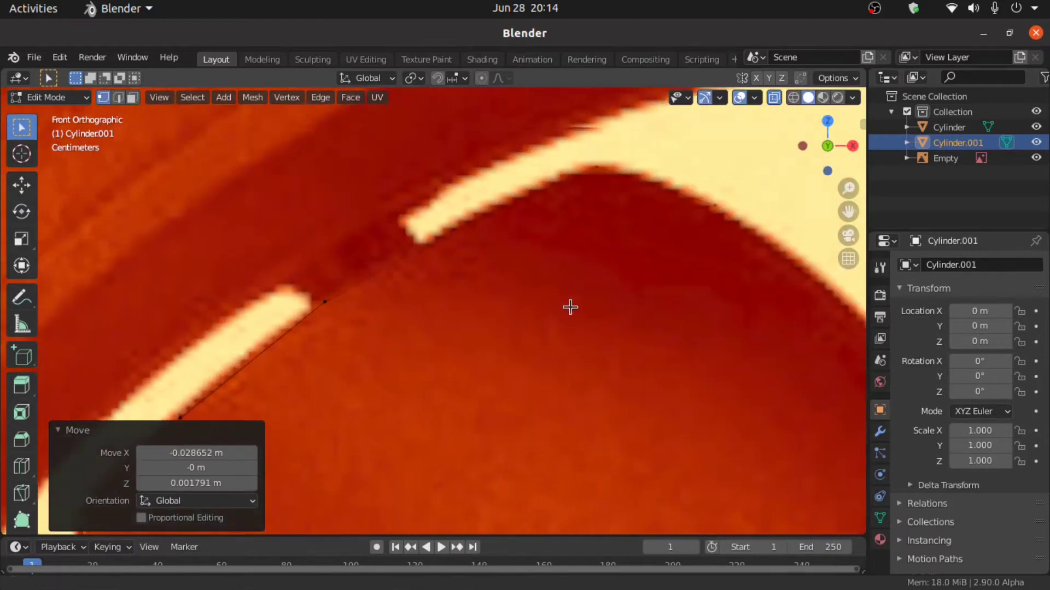
click(563, 249)
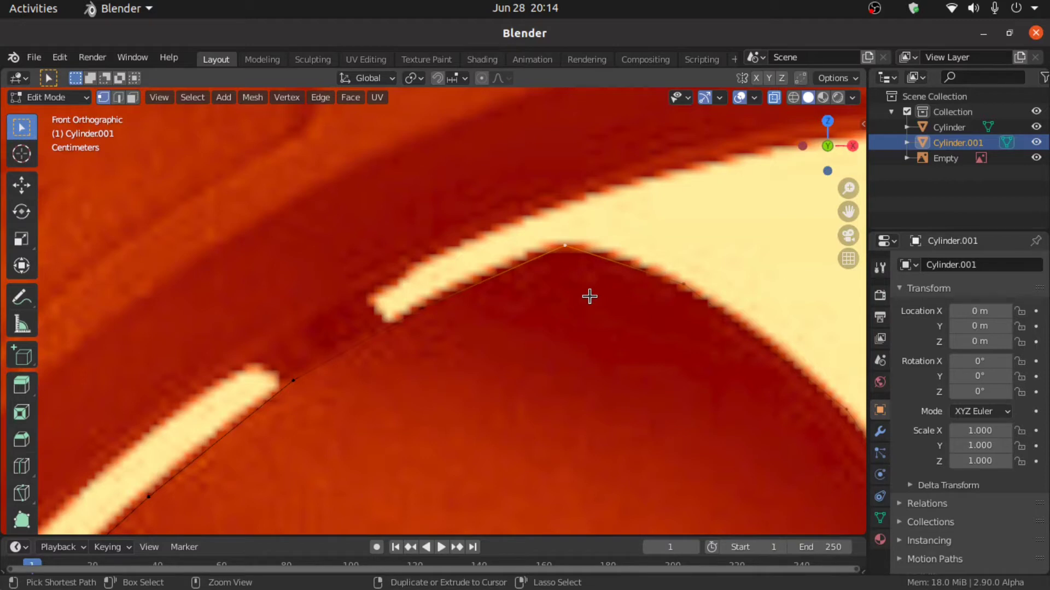
key(ctrl+shift+b)
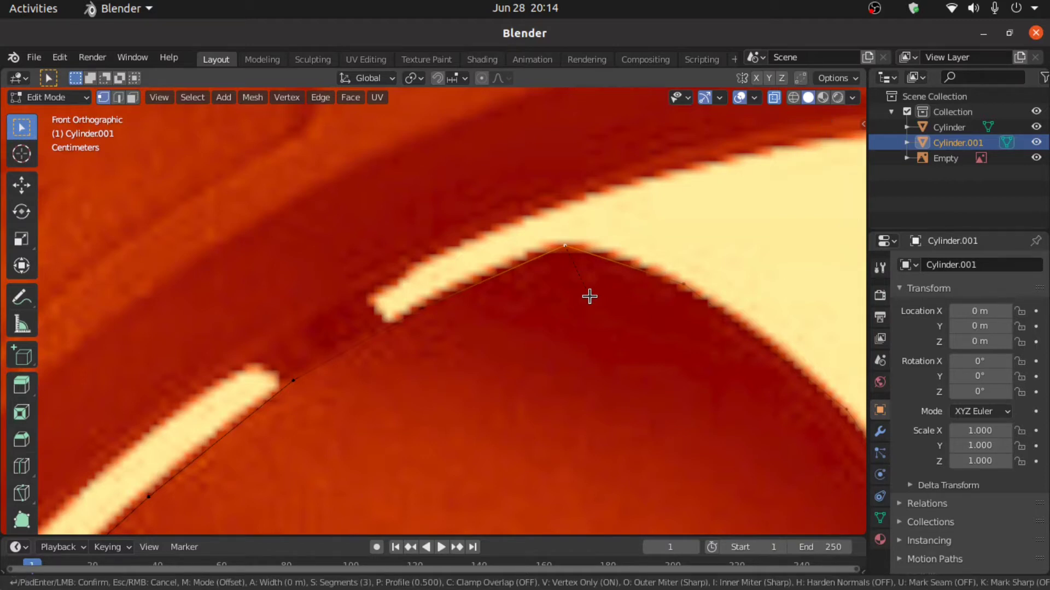
click(619, 330)
scroll(619, 330, down, 6)
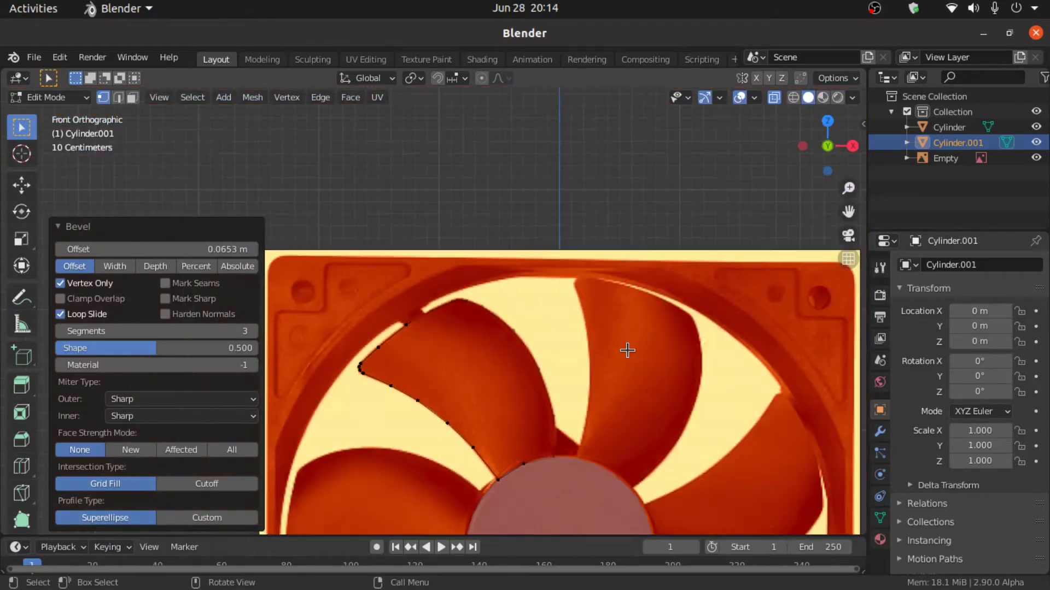
Hide the reference image and fill the complete blade outline with a face
click(1035, 159)
middle_drag(579, 306, 625, 321)
key(a)
key(f)
key(KP_1)
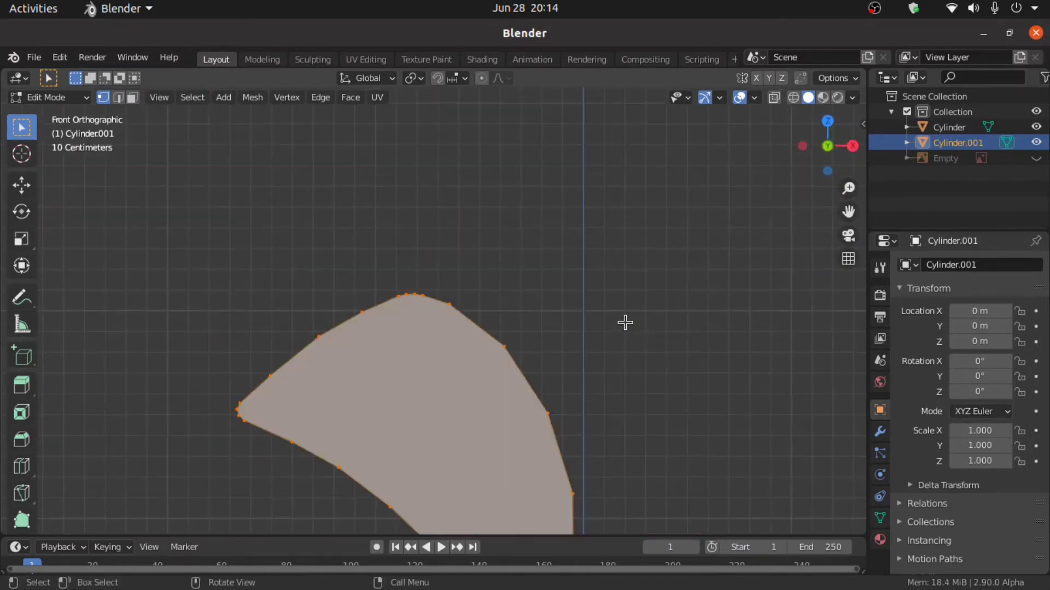
Connect the two facing vertex pairs nearest the blade tip across the face, from the upper long edge to the lower one
shift+middle_drag(587, 255, 587, 230)
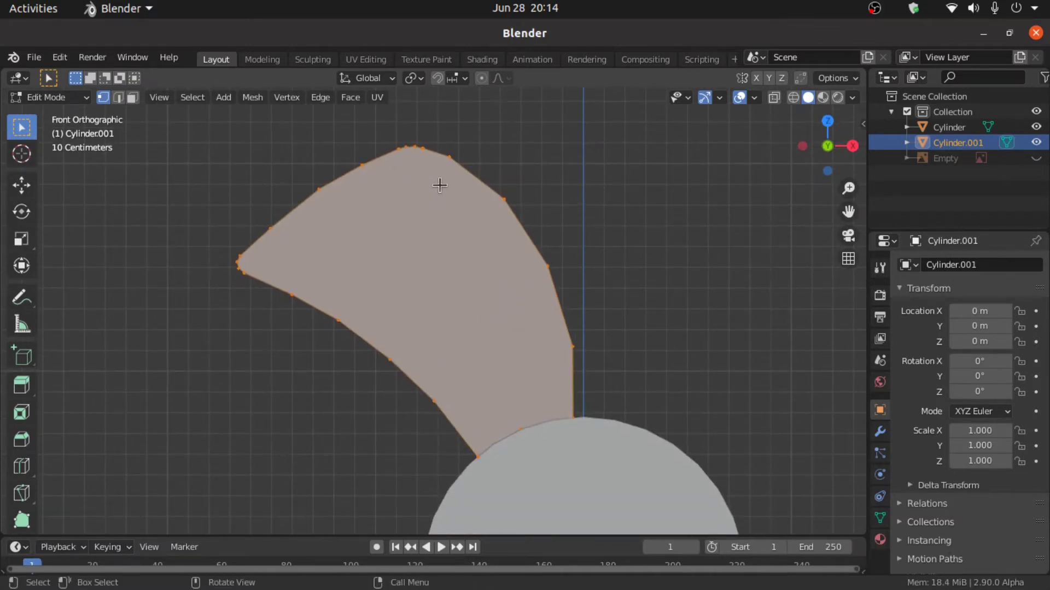
click(449, 156)
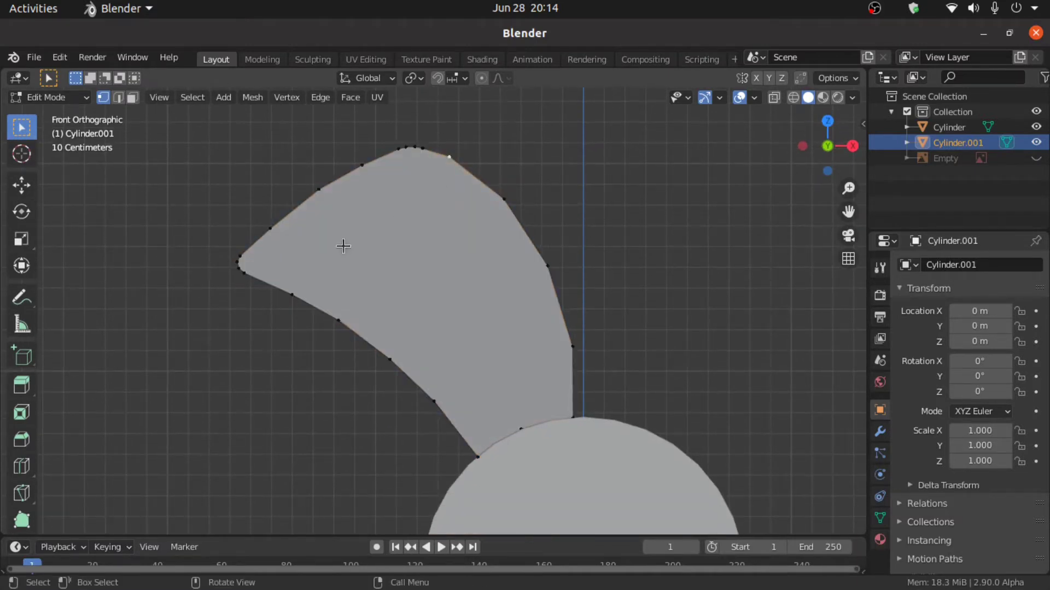
shift+click(293, 293)
key(j)
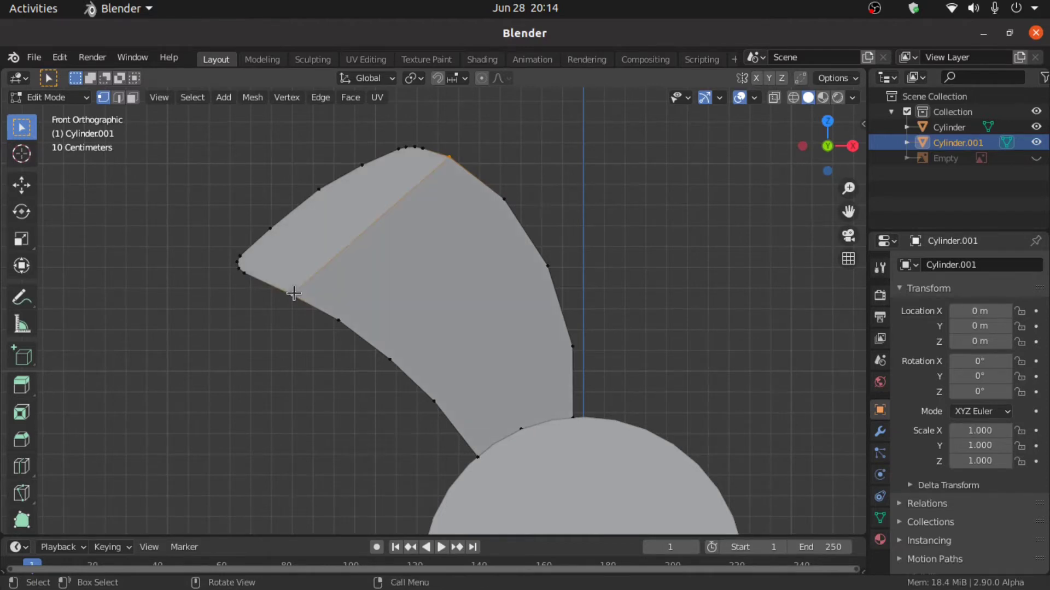
click(504, 201)
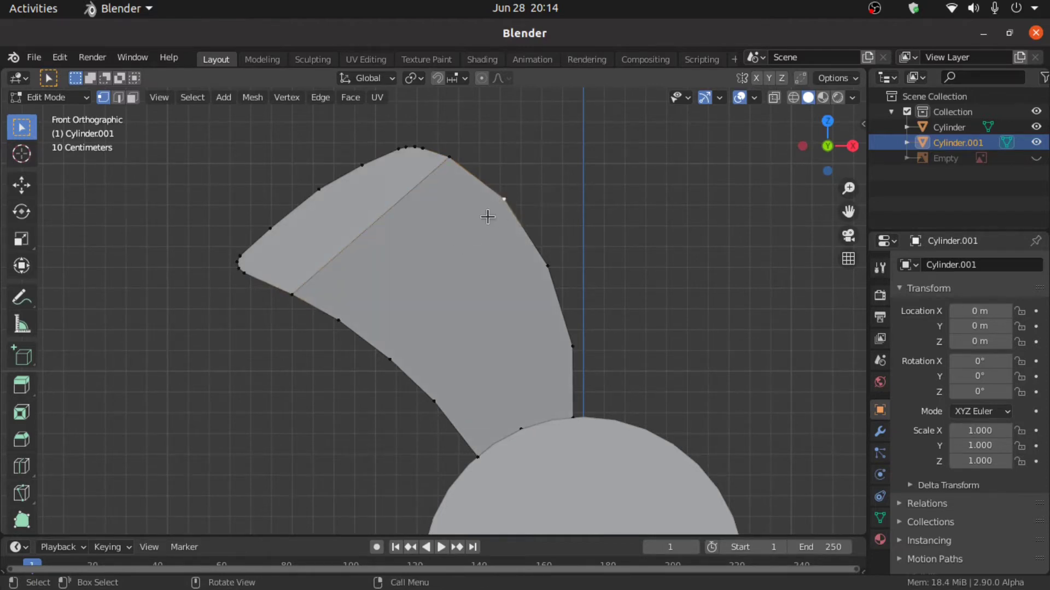
shift+click(344, 318)
key(j)
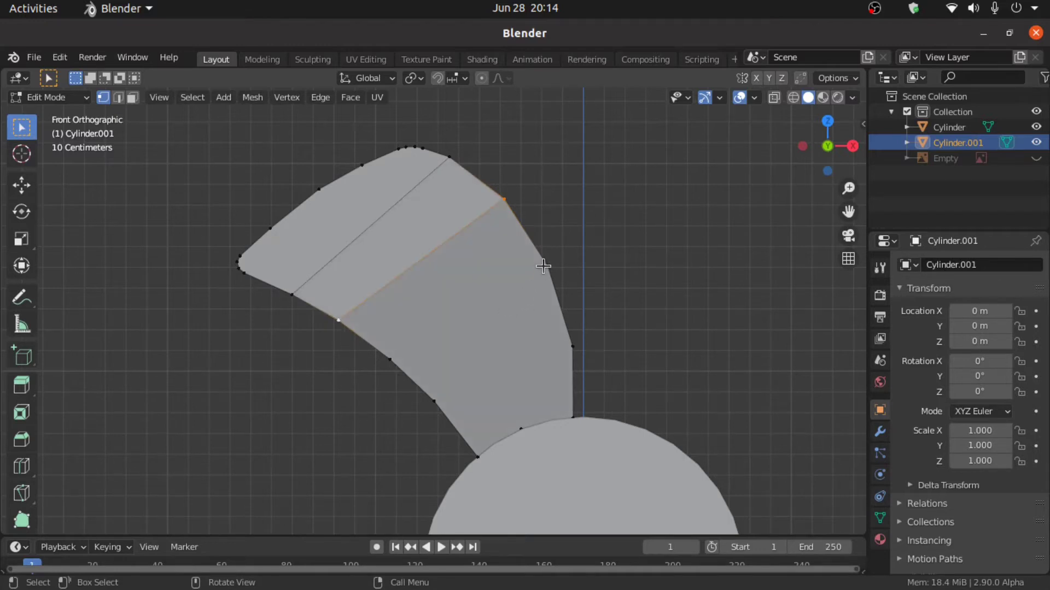
Connect the two remaining facing vertex pairs nearer the hub across the blade face
shift+click(548, 266)
shift+click(393, 361)
key(j)
click(580, 341)
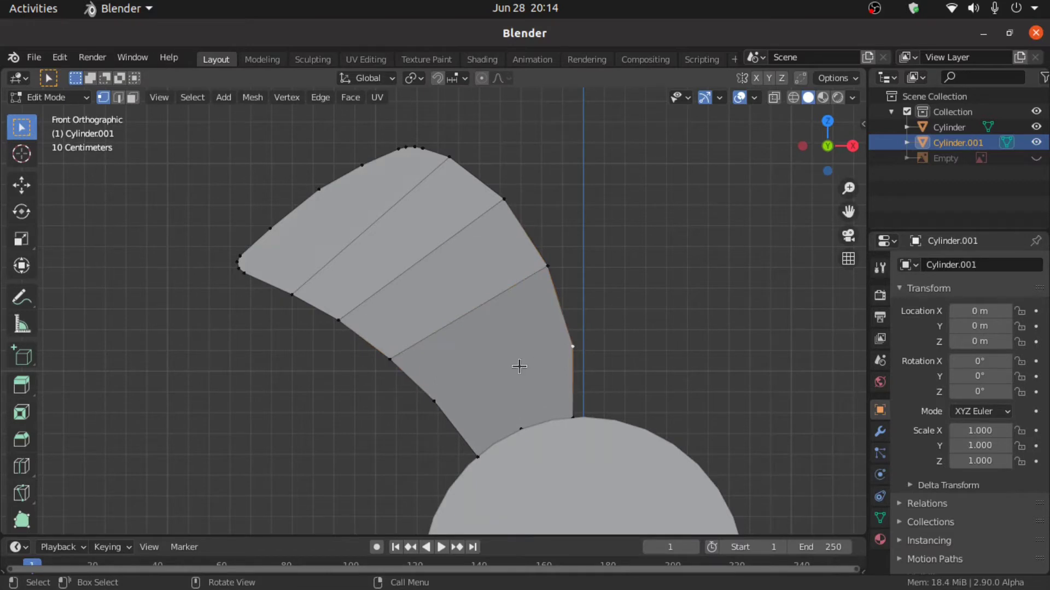
shift+click(435, 403)
middle_drag(443, 421, 475, 458)
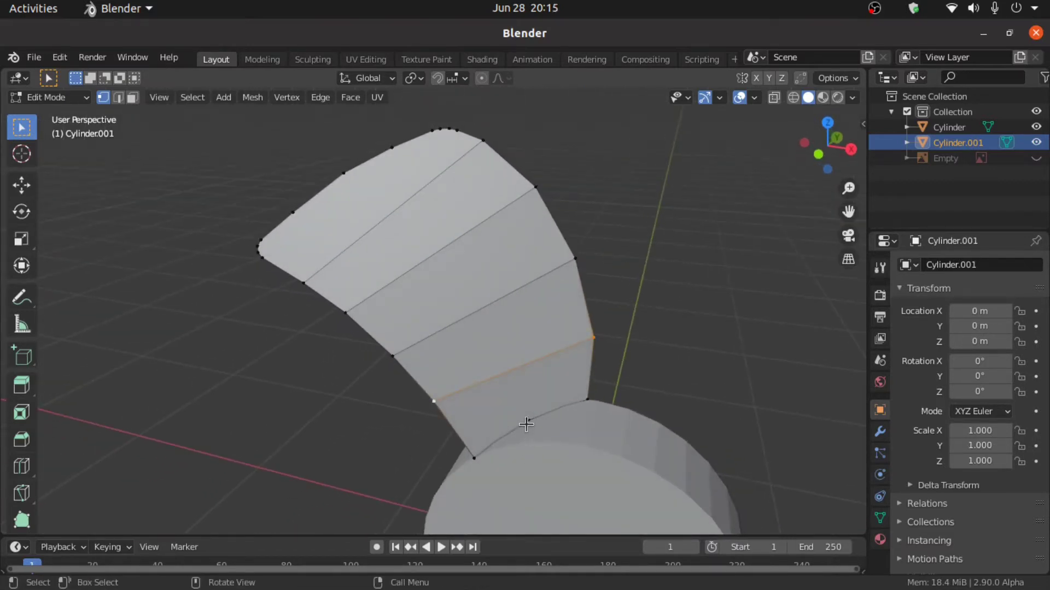
Hide the hub cylinder and subdivide the lower segment of the blade's root edge with 1 cut
click(527, 421)
shift+click(478, 456)
click(1036, 127)
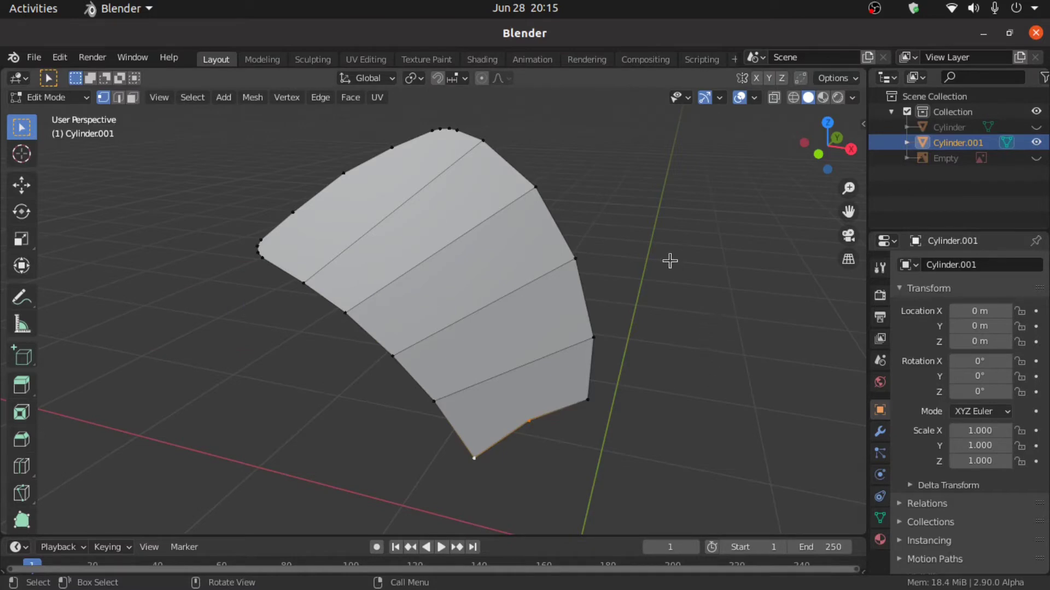
right_click(638, 222)
click(609, 188)
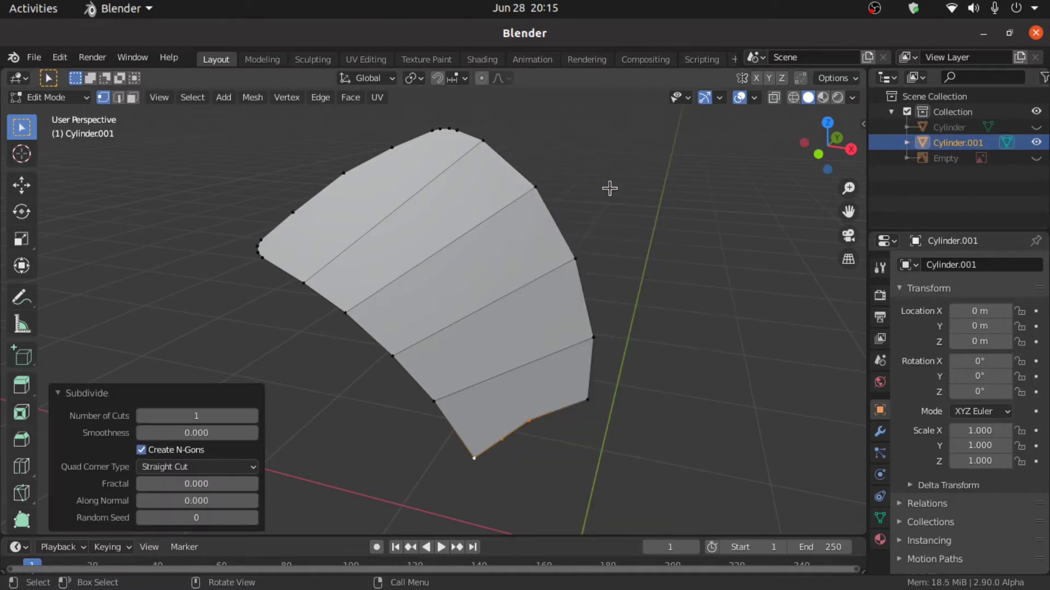
Subdivide the upper segment of the blade's root edge with 1 cut
click(598, 400)
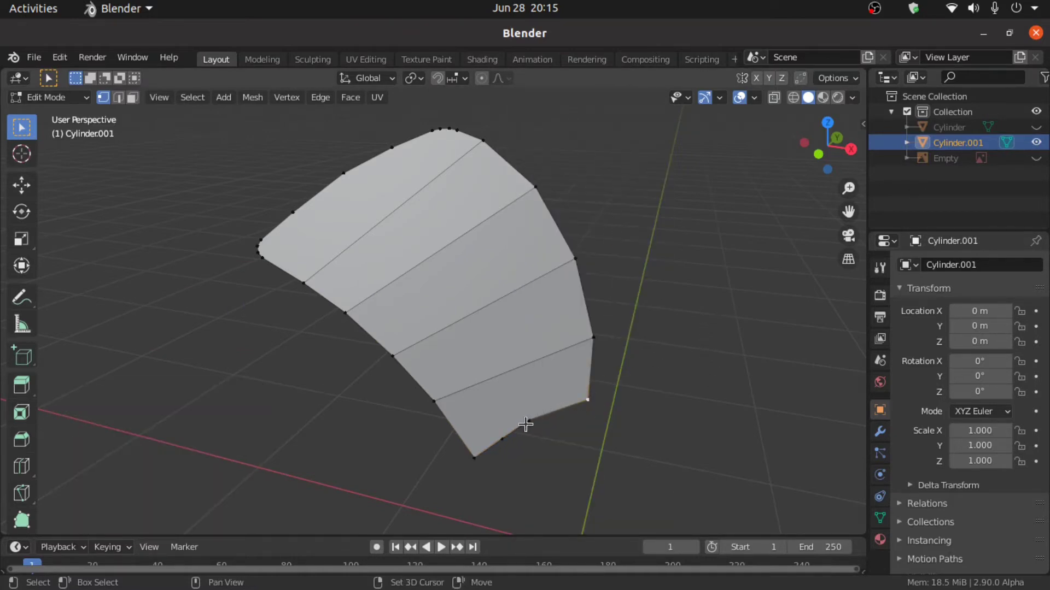
shift+click(526, 423)
right_click(695, 214)
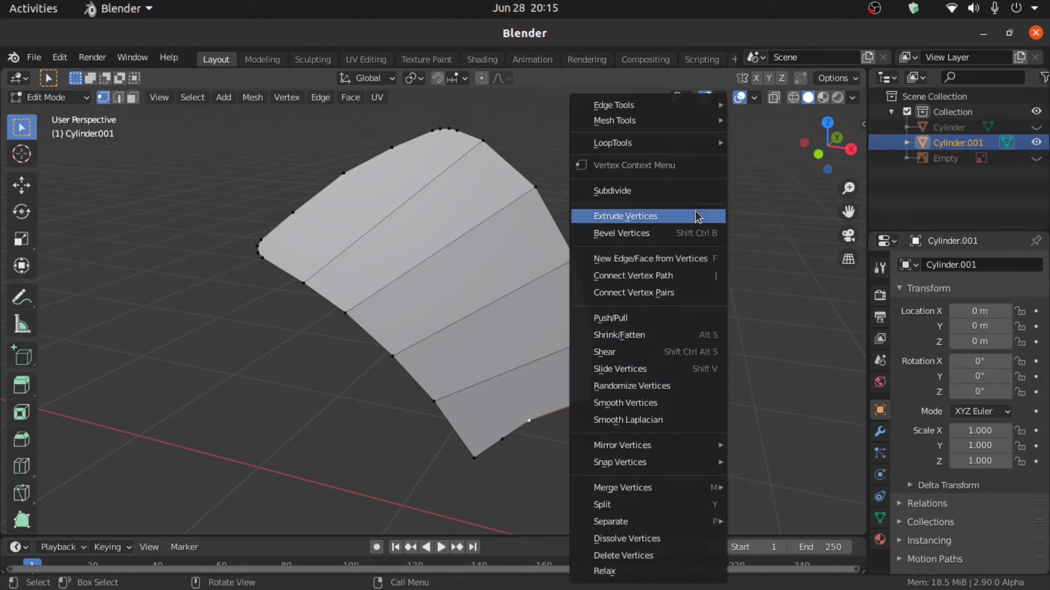
click(667, 191)
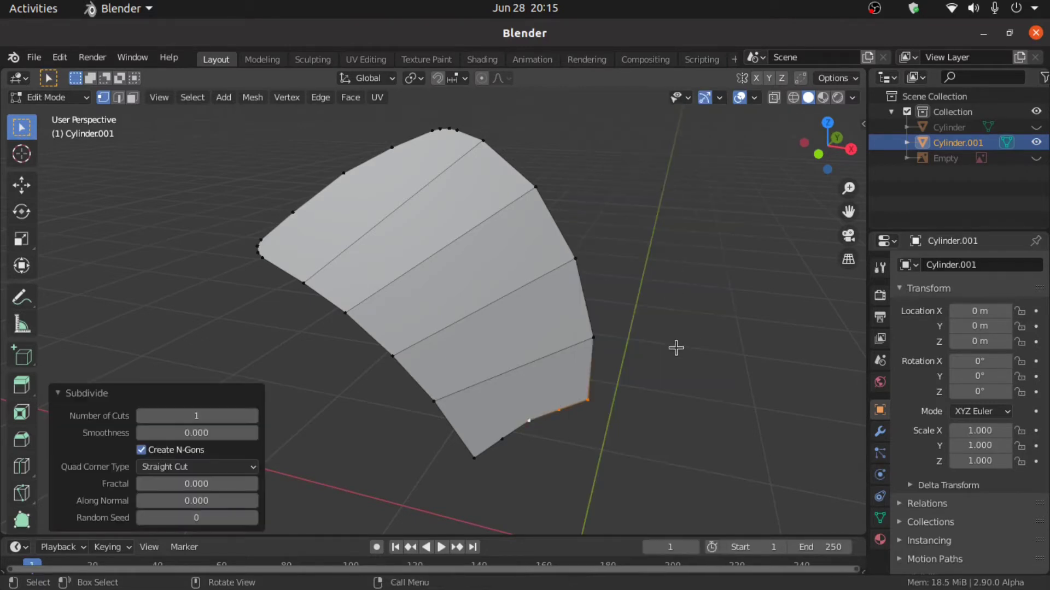
Connect the outer edge's three intermediate vertices to the matching root-edge vertices, dividing the blade lengthwise
shift+click(391, 147)
shift+click(563, 417)
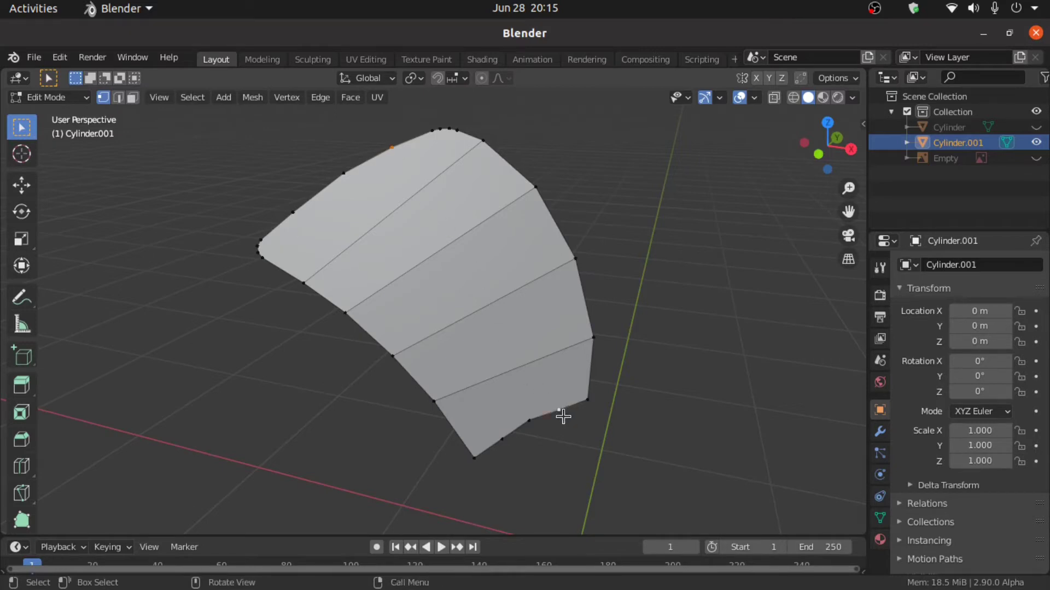
ctrl+click(564, 417)
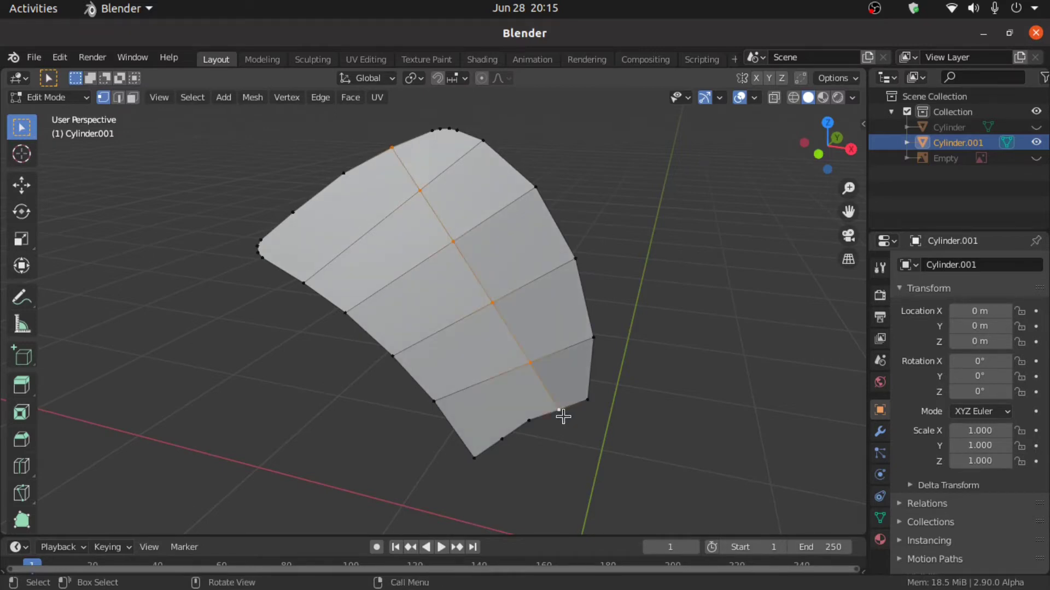
click(350, 180)
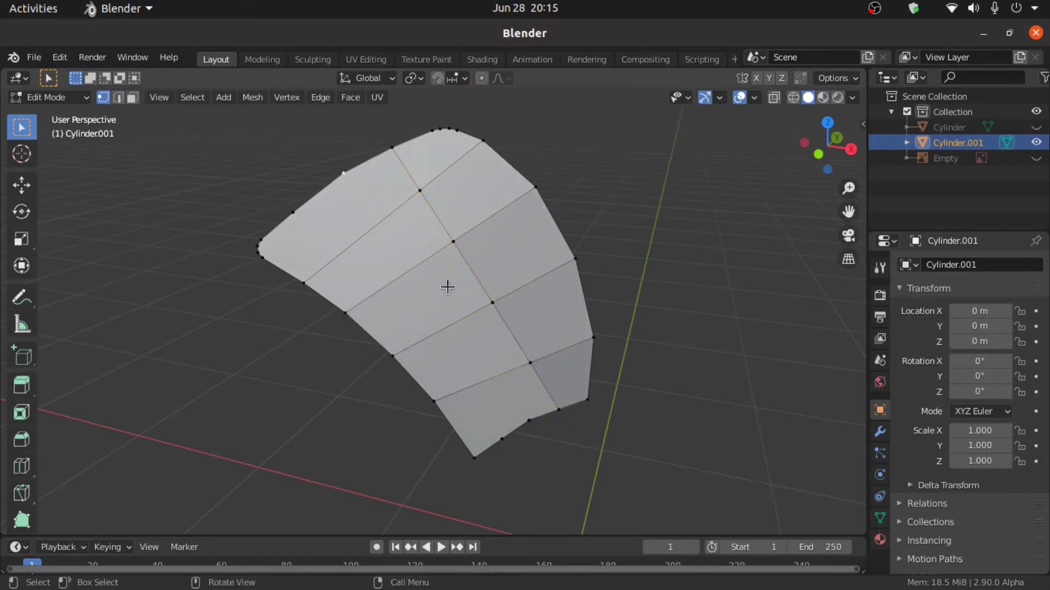
ctrl+click(529, 422)
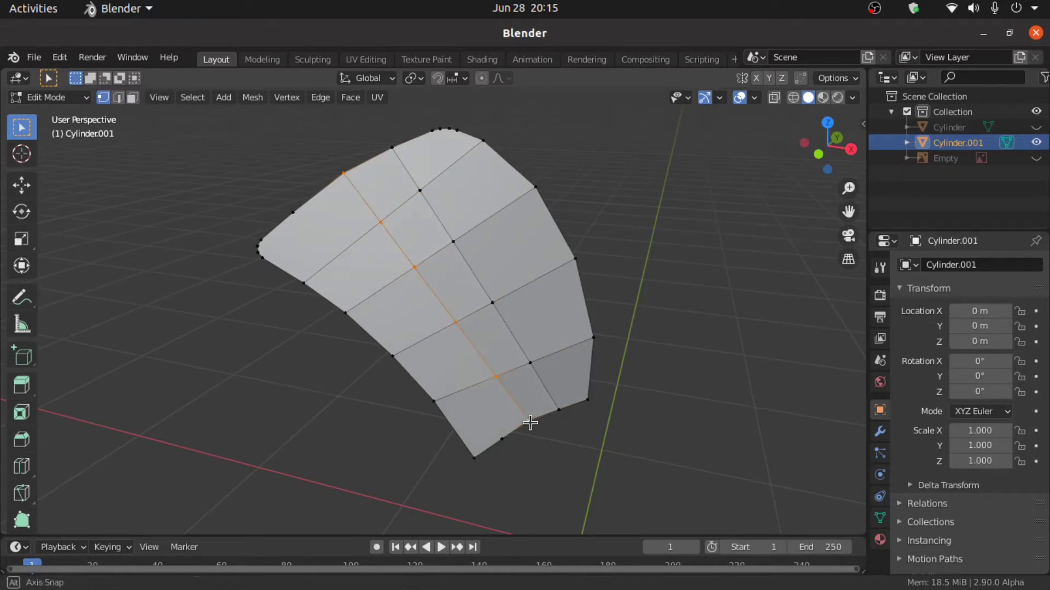
middle_drag(530, 423, 573, 362)
click(282, 227)
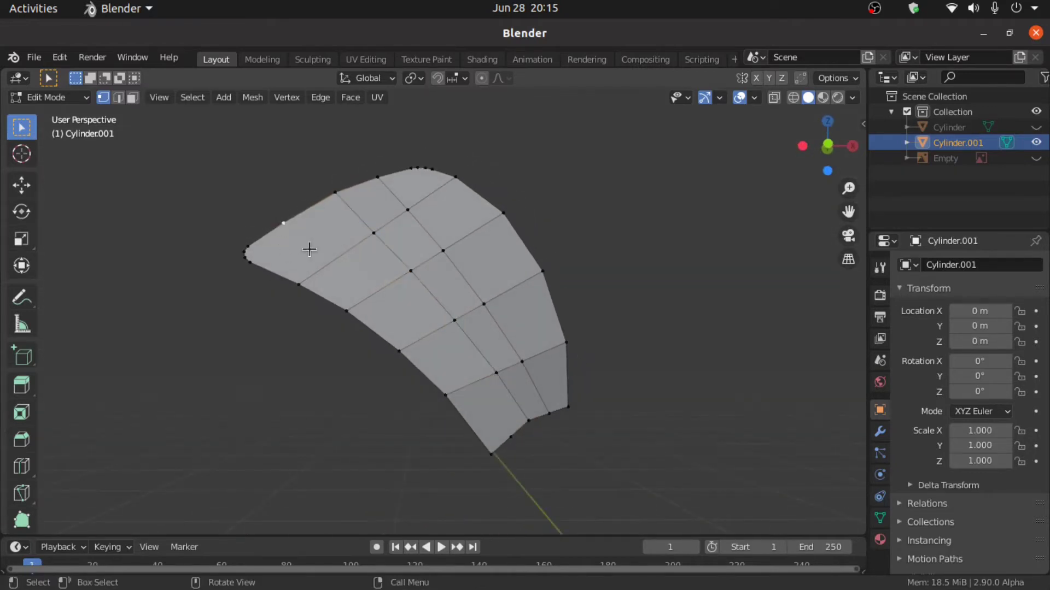
shift+click(508, 437)
middle_drag(511, 450, 828, 509)
Leave mesh editing and add a Solidify modifier to the blade with a thickness of 0.034 m
key(Tab)
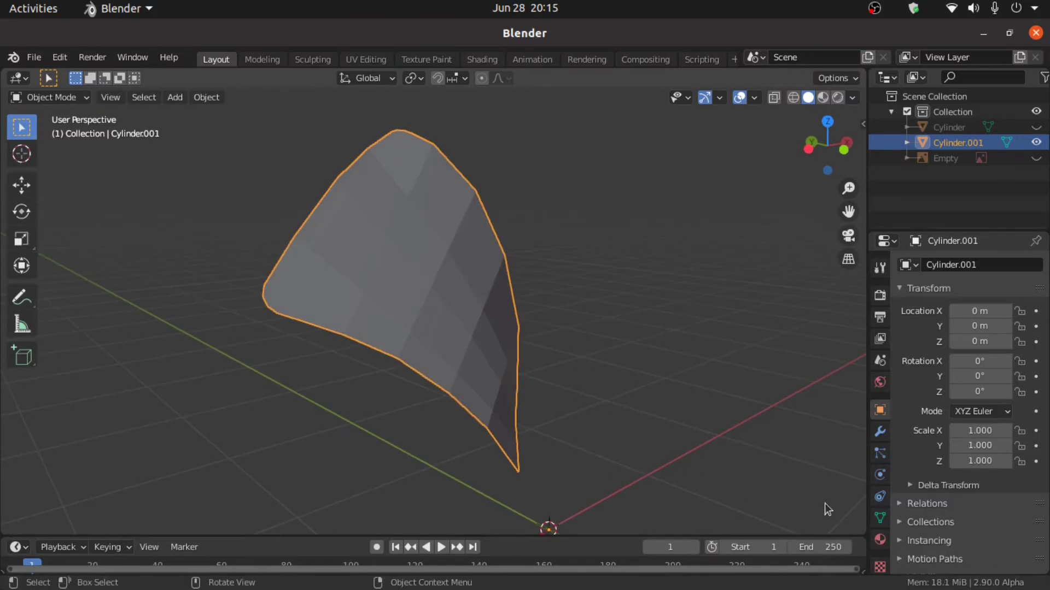
click(880, 433)
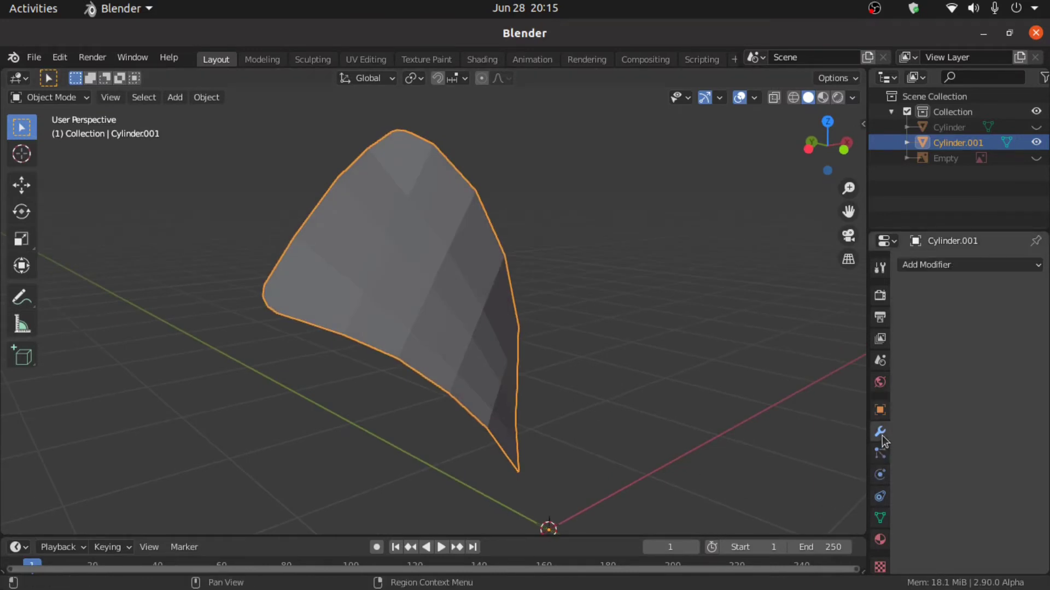
click(933, 270)
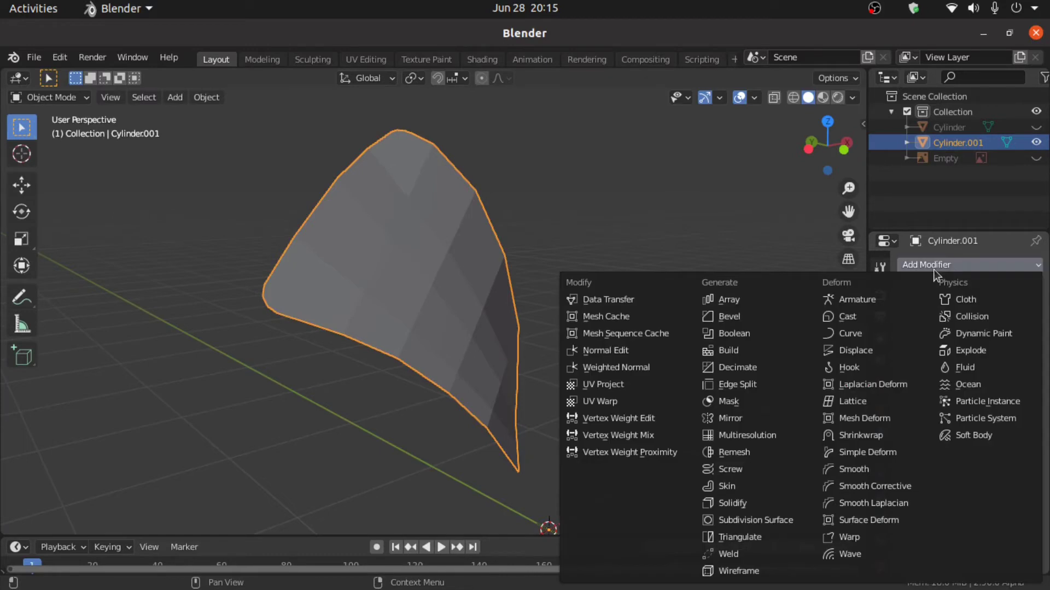
click(745, 503)
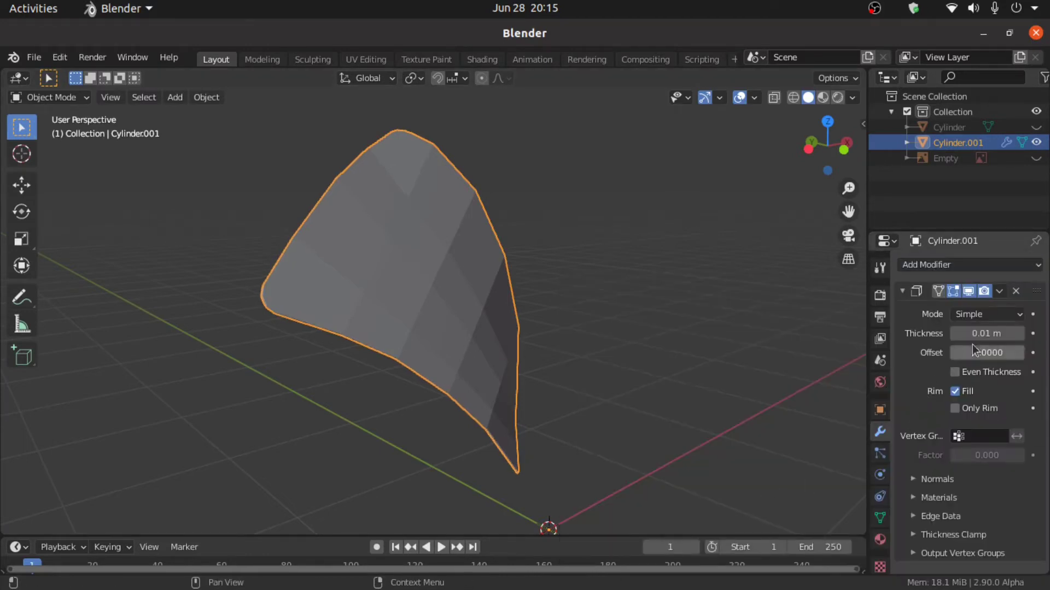
drag(982, 334, 1000, 335)
middle_drag(636, 422, 597, 420)
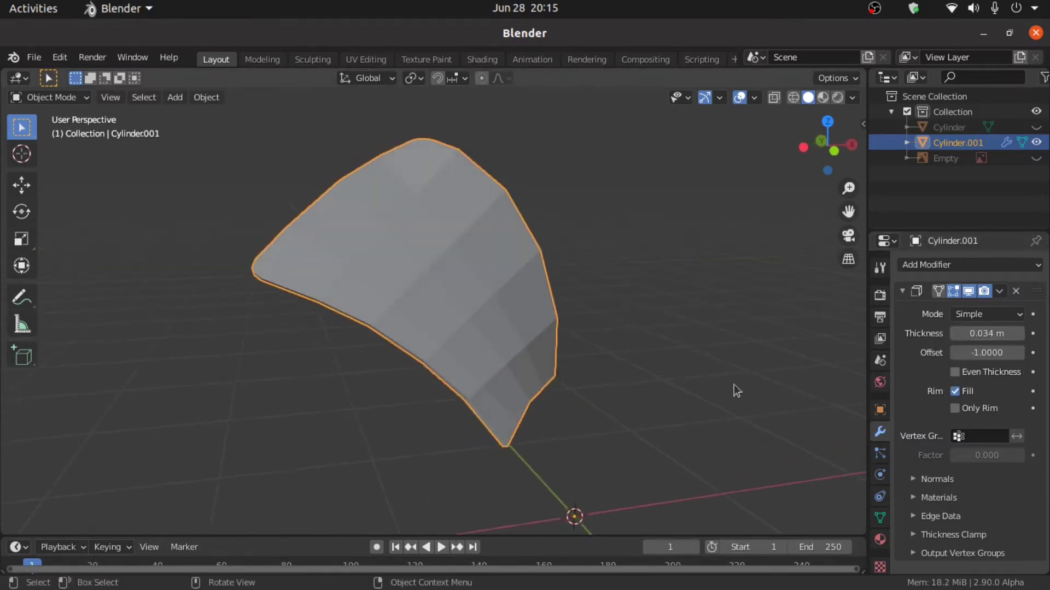
Add a Subdivision Surface modifier to the blade and set its viewport level to 3
click(948, 267)
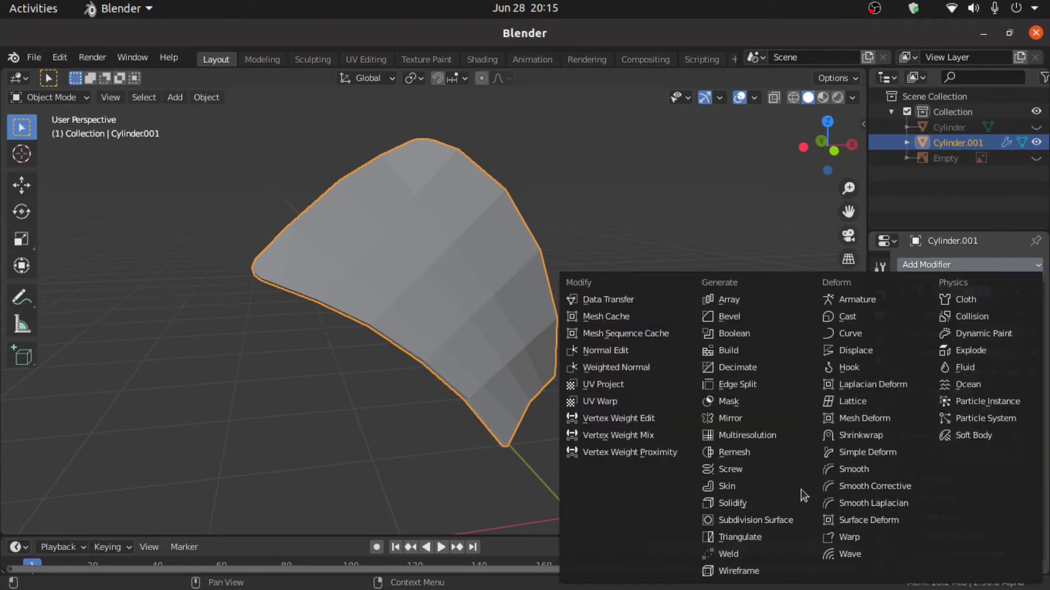
click(772, 522)
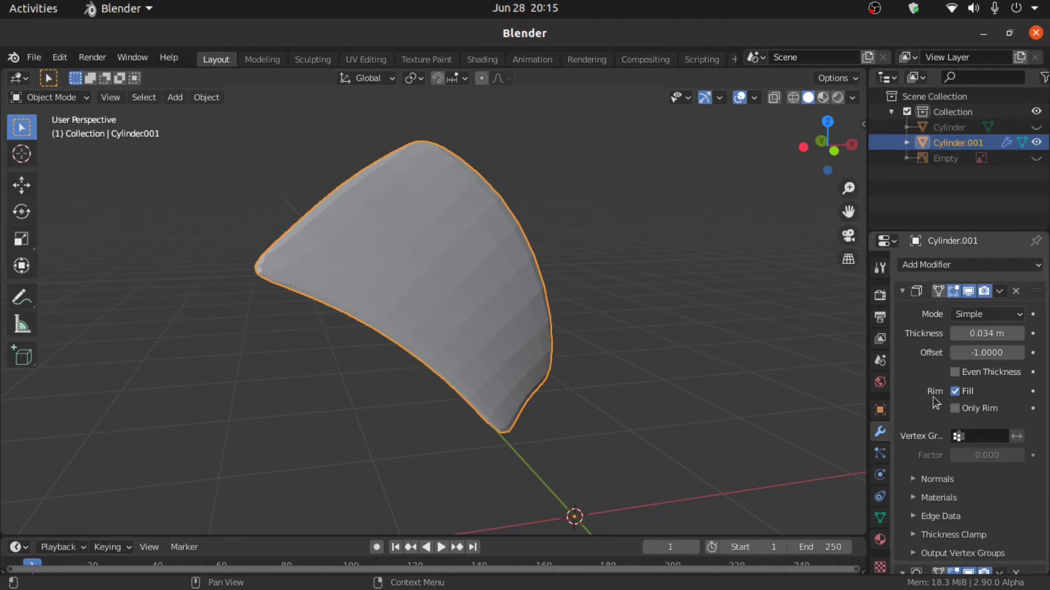
scroll(938, 424, down, 2)
scroll(937, 424, down, 3)
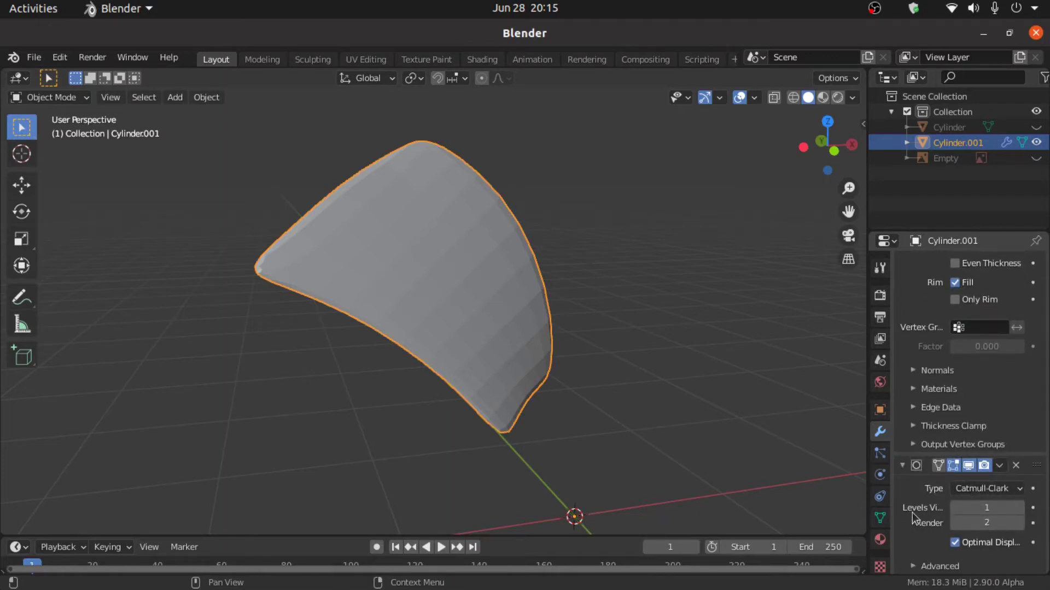
click(1020, 508)
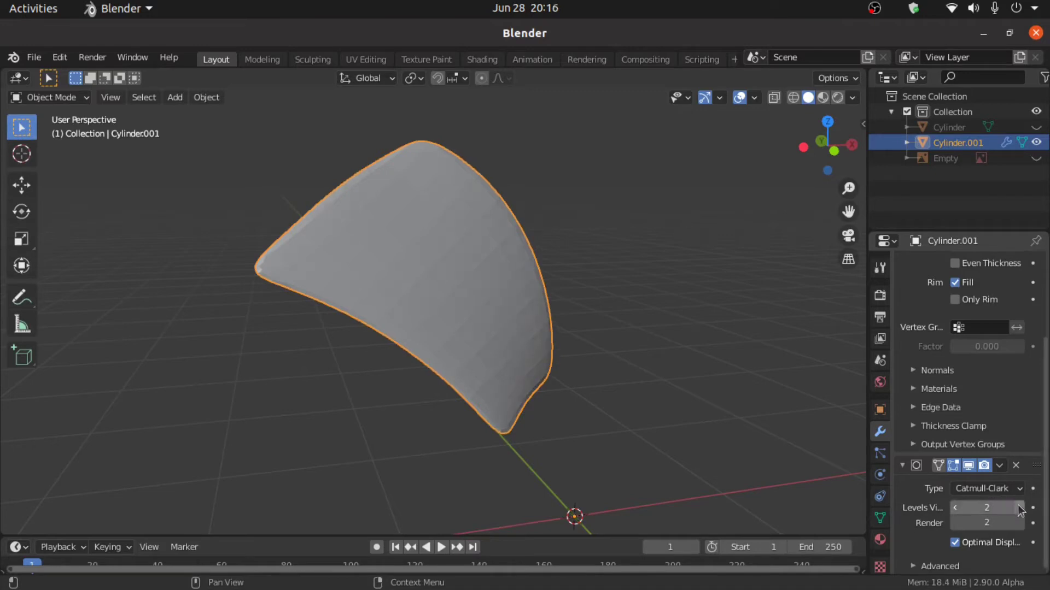
click(1019, 508)
Shade the blade smooth and enable Auto Smooth for its normals at 30°
middle_drag(671, 443, 652, 456)
middle_drag(605, 386, 552, 379)
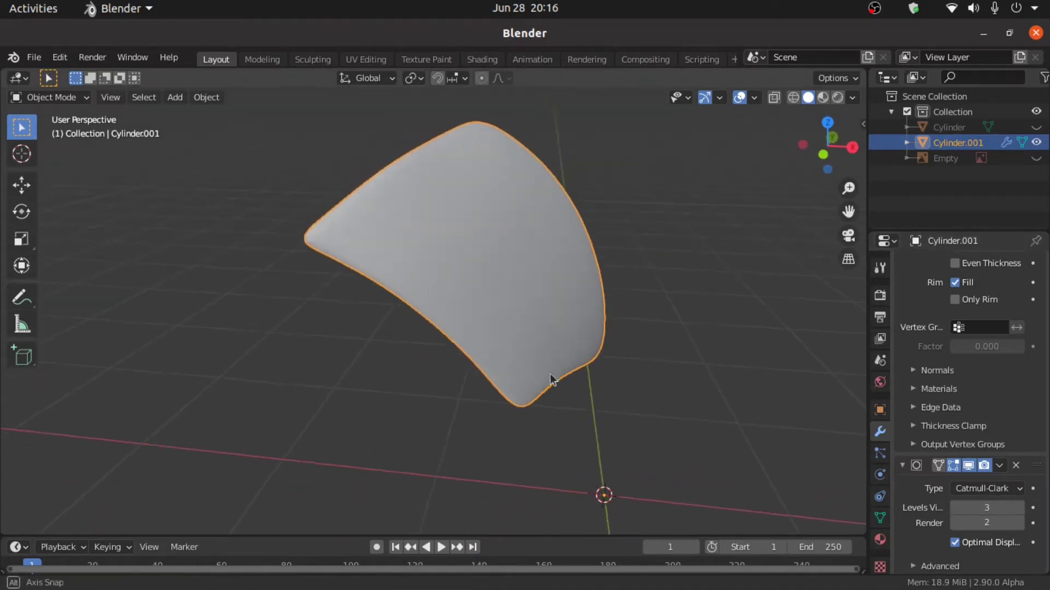
right_click(494, 221)
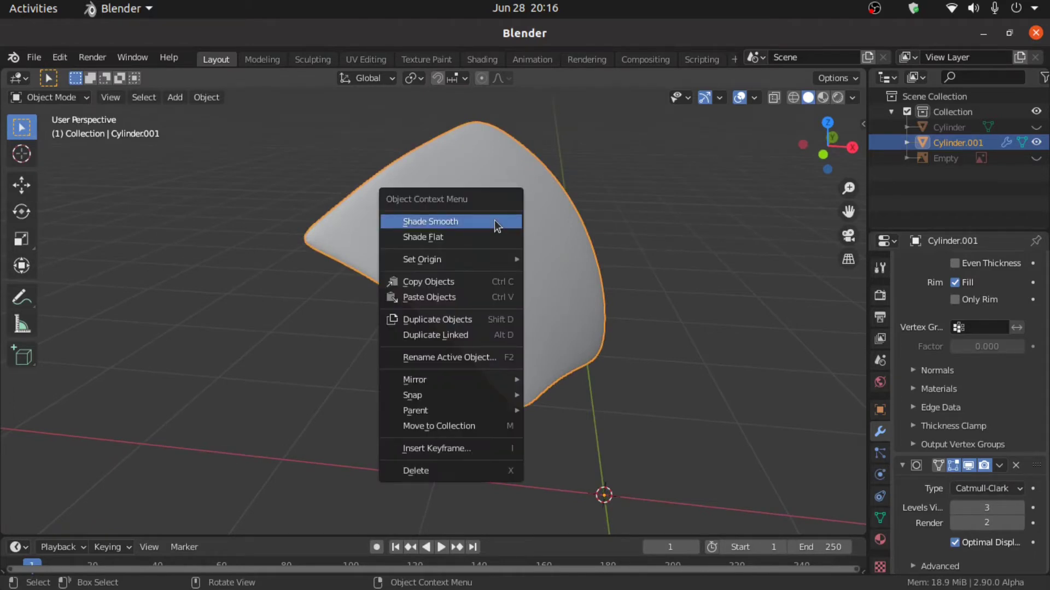
click(496, 222)
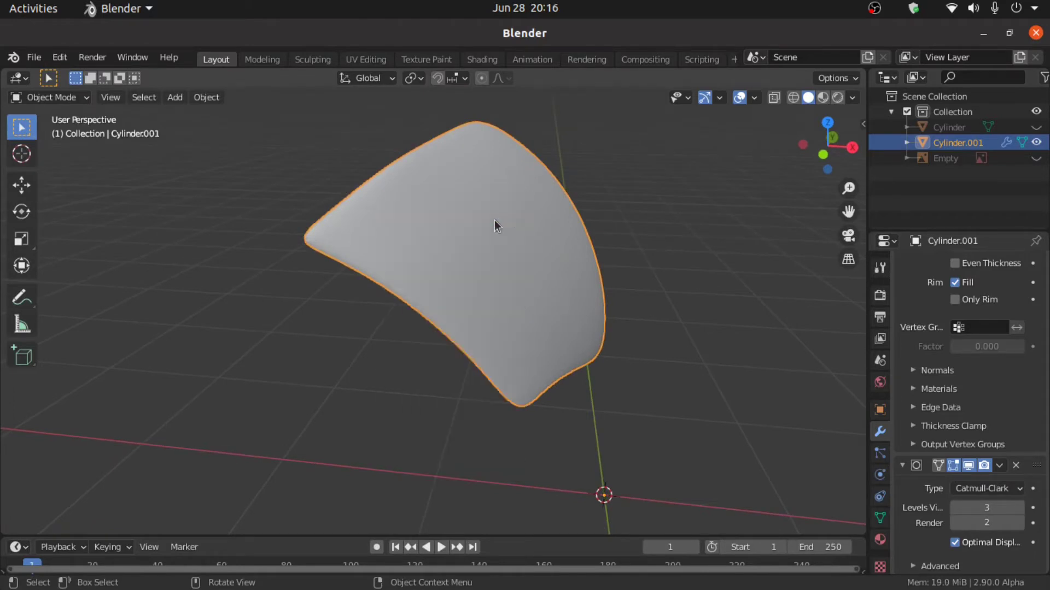
click(880, 519)
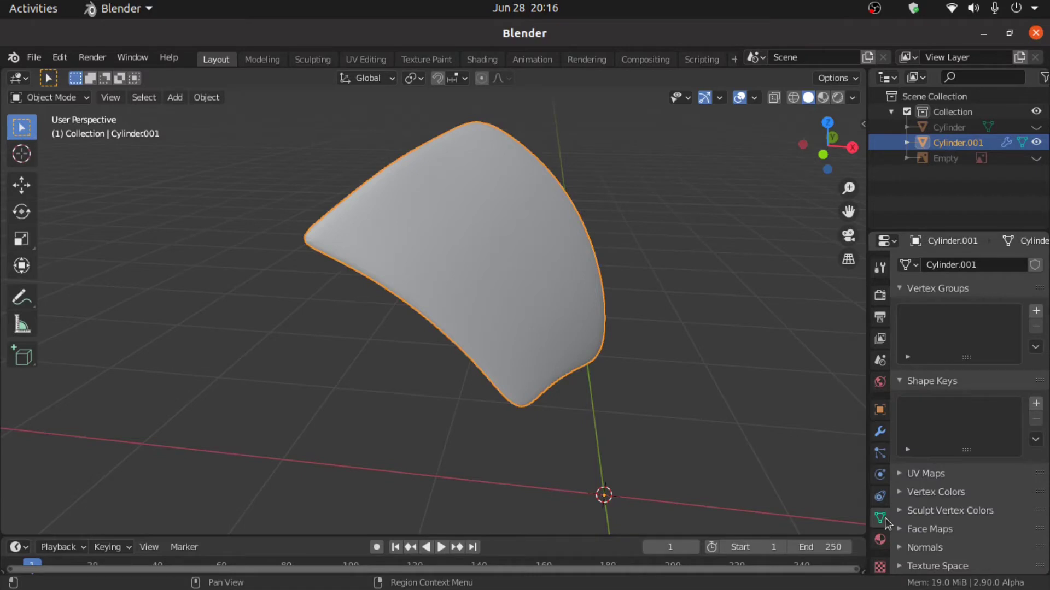
click(905, 547)
scroll(937, 566, down, 3)
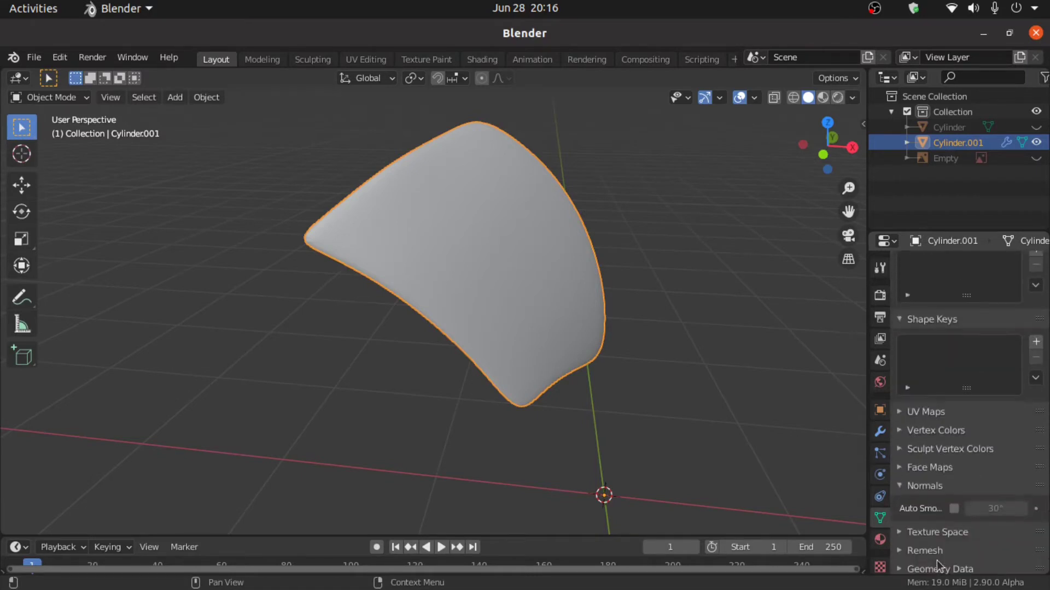
click(954, 509)
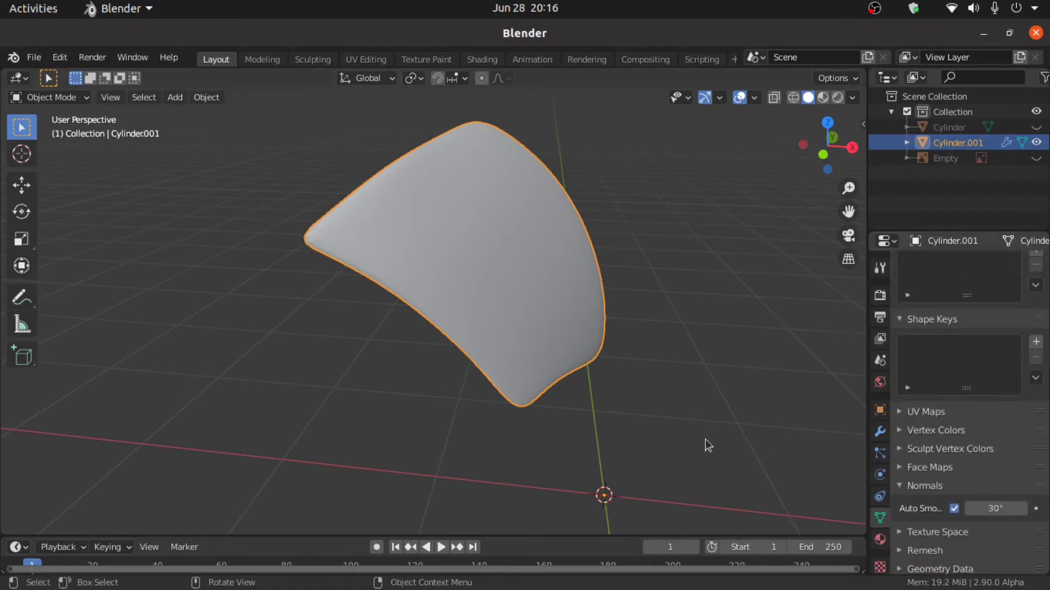
Unhide the old hub cylinder and delete it
middle_drag(703, 440, 563, 391)
key(KP_1)
scroll(642, 428, down, 2)
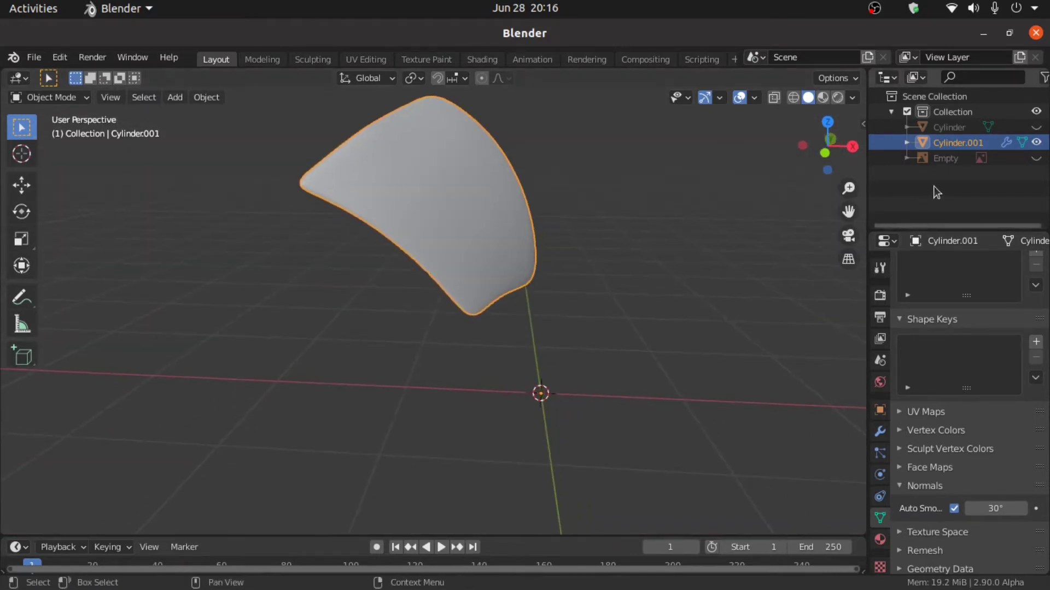
click(1036, 127)
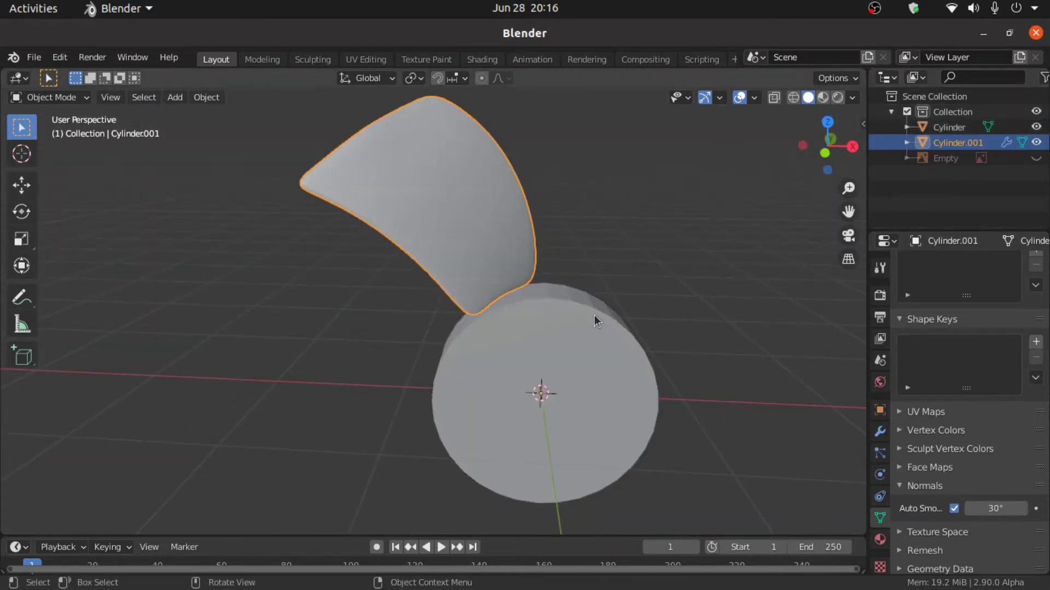
key(KP_1)
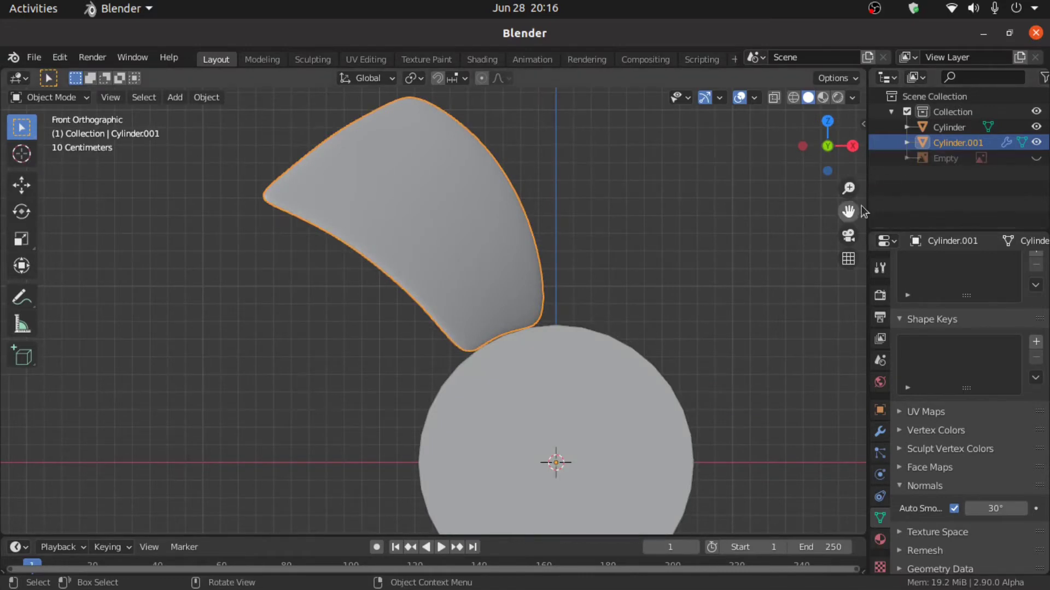
click(941, 129)
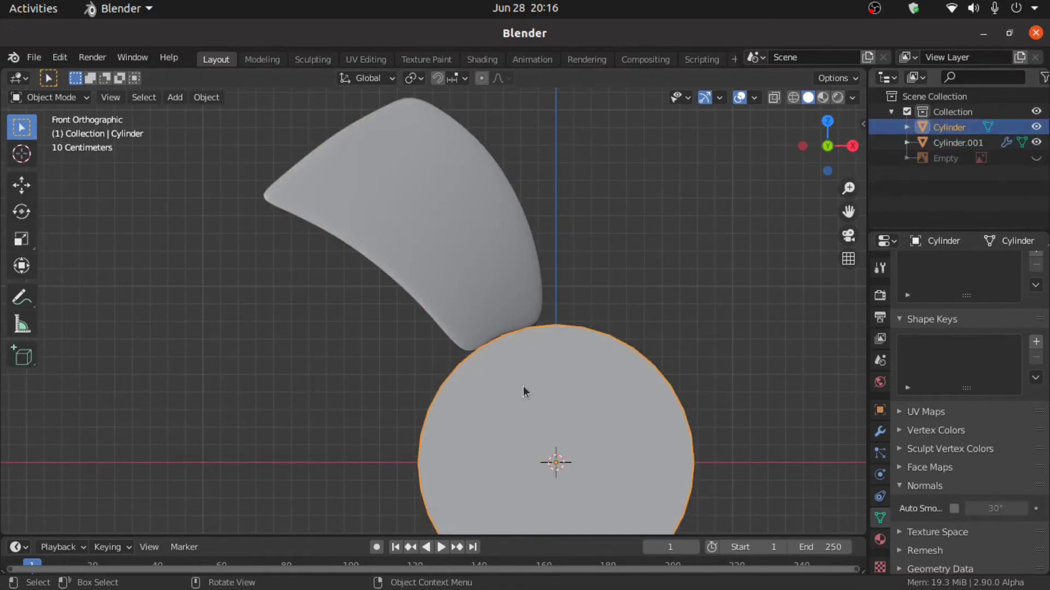
middle_drag(525, 392, 622, 309)
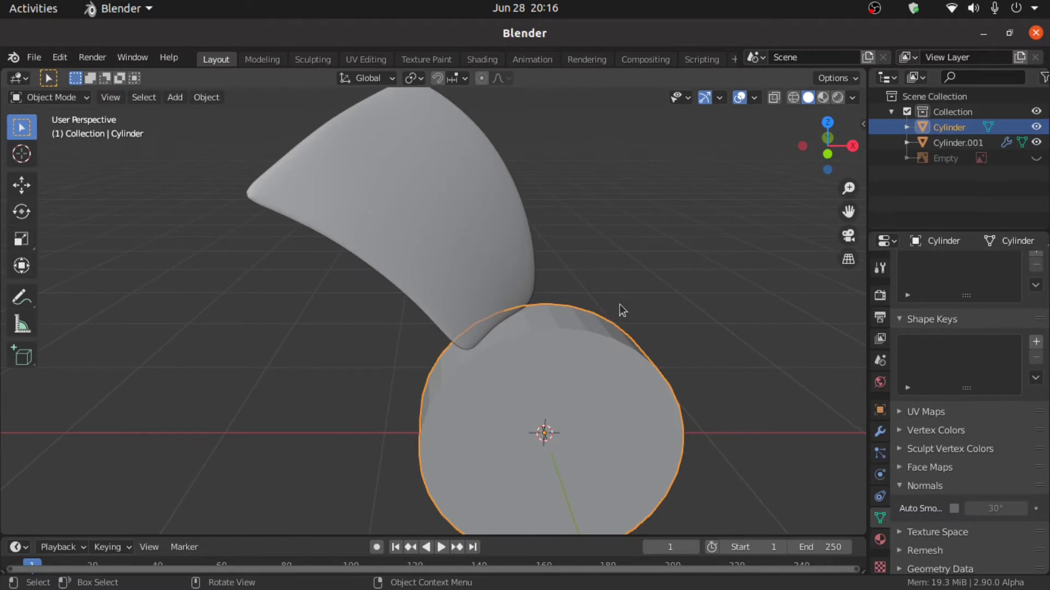
key(Delete)
Add a new cylinder mesh at the world origin with 128 vertices
key(KP_1)
scroll(603, 372, down, 3)
shift+middle_drag(602, 365, 562, 312)
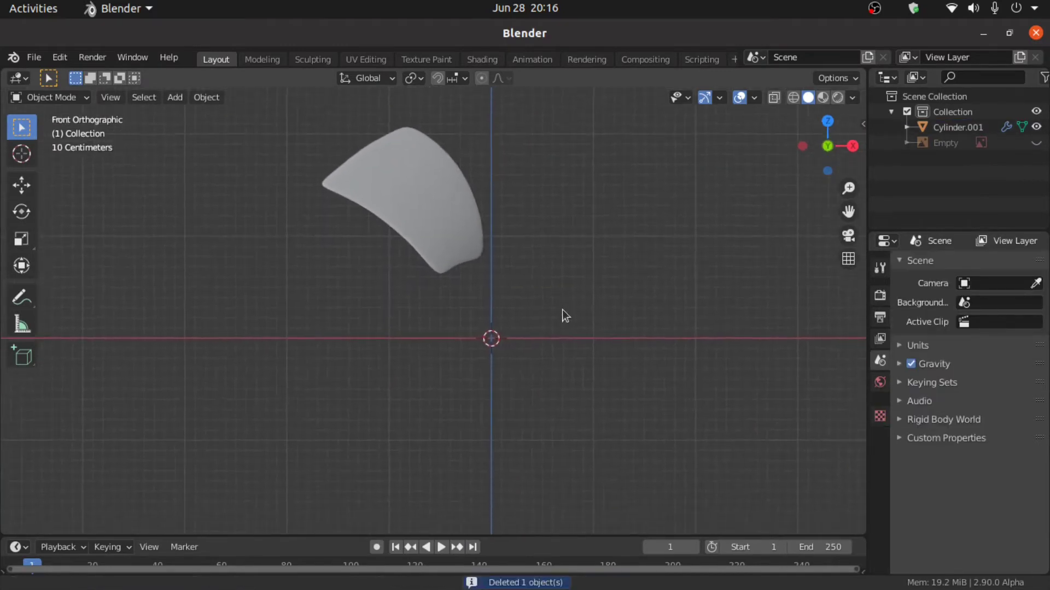
key(shift+a)
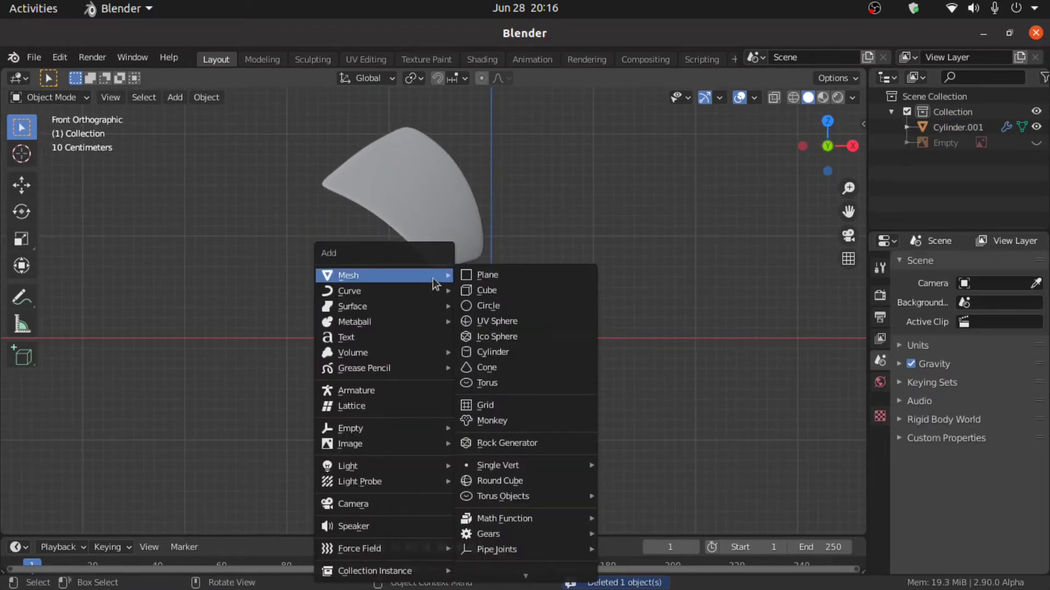
click(498, 353)
middle_drag(498, 356, 500, 379)
scroll(267, 373, up, 2)
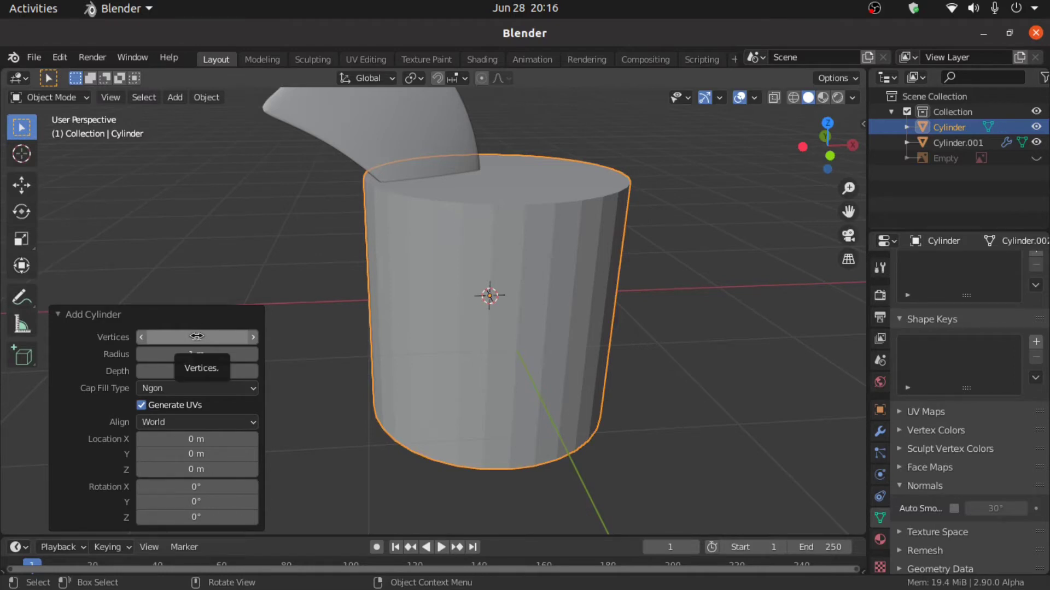
click(197, 336)
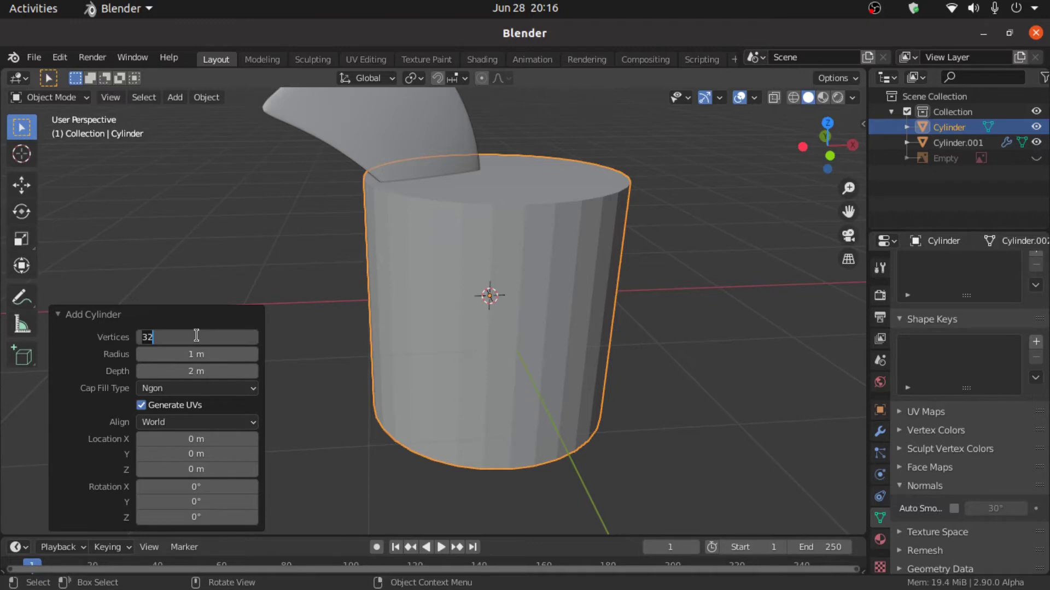
text(128)
key(Return)
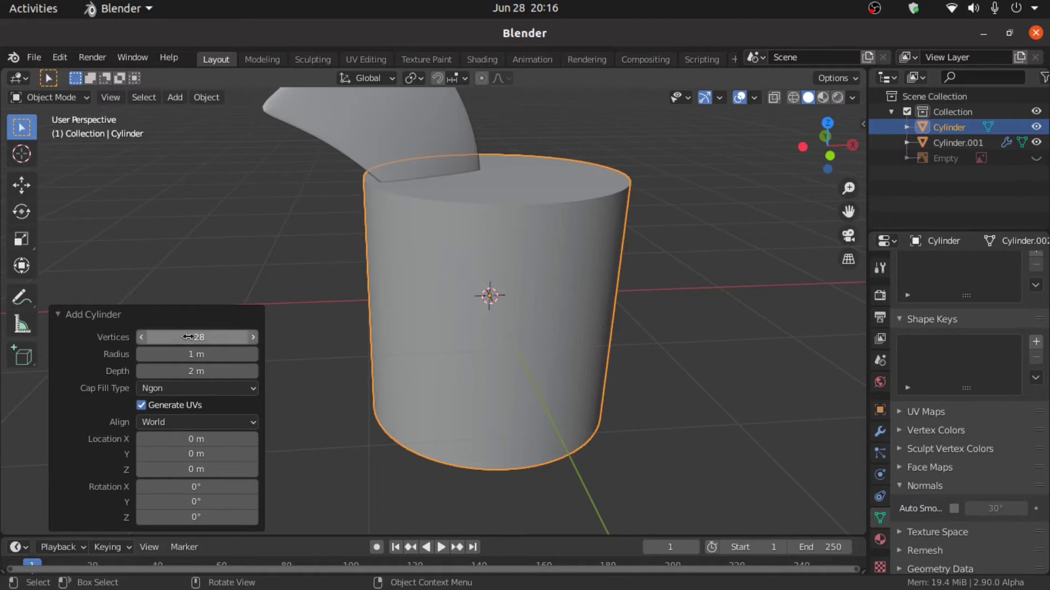
Rotate the new cylinder's whole mesh 90° about the global X axis in Edit Mode
key(KP_1)
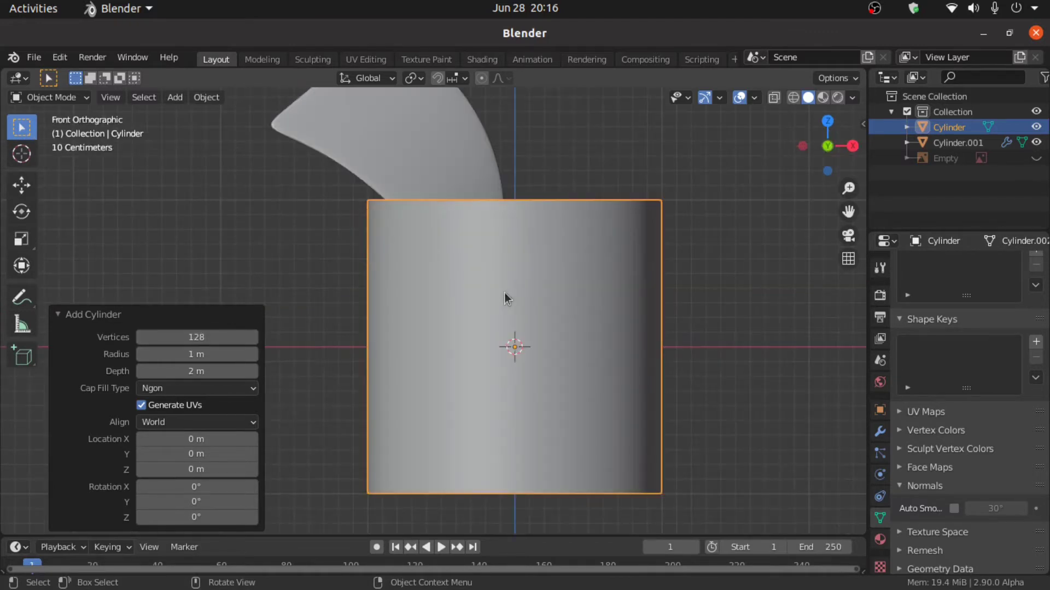
scroll(504, 293, down, 1)
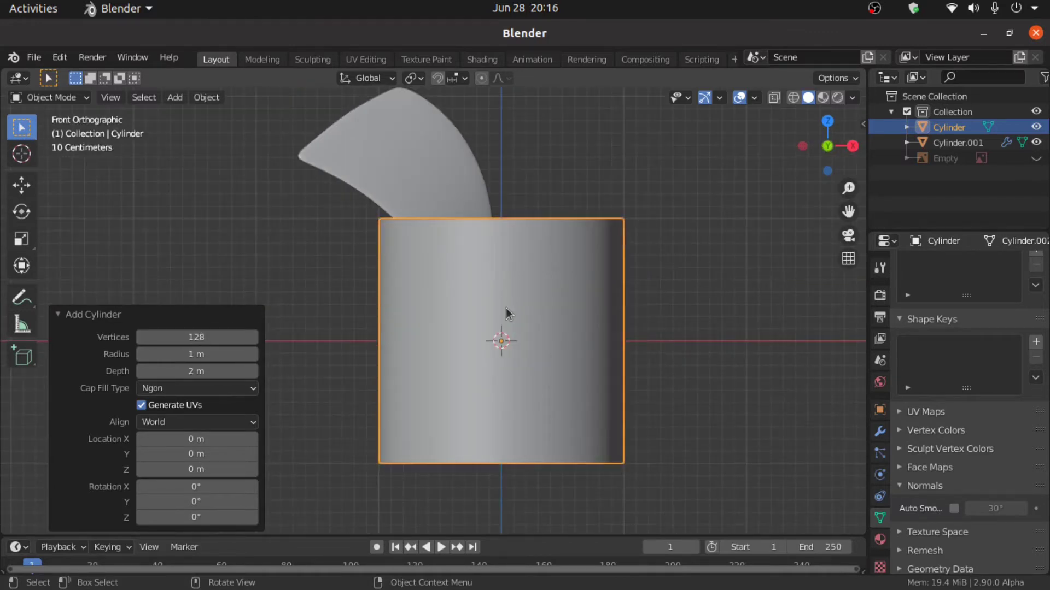
key(Tab)
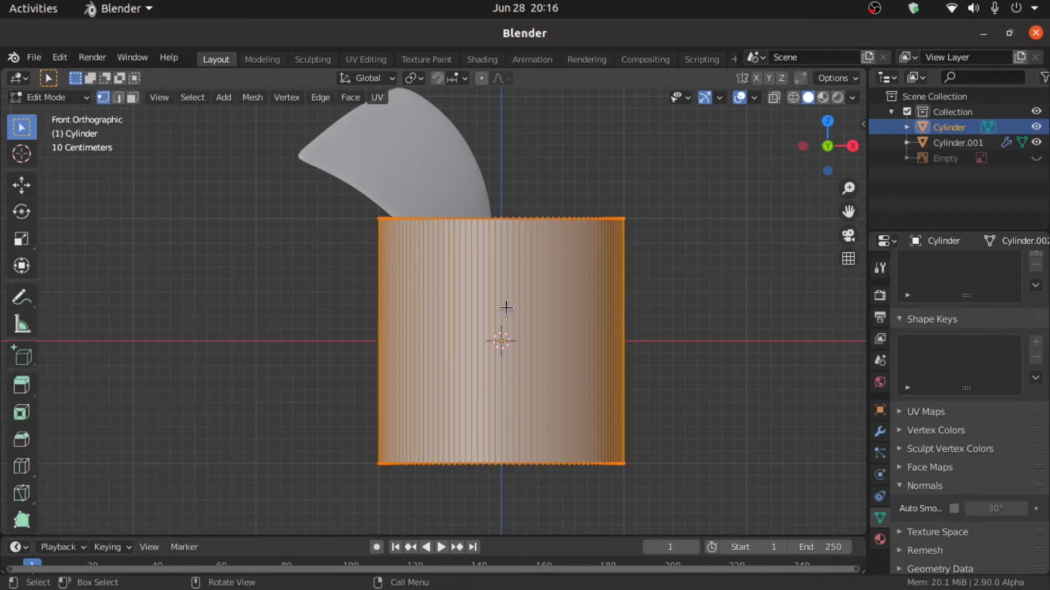
key(r)
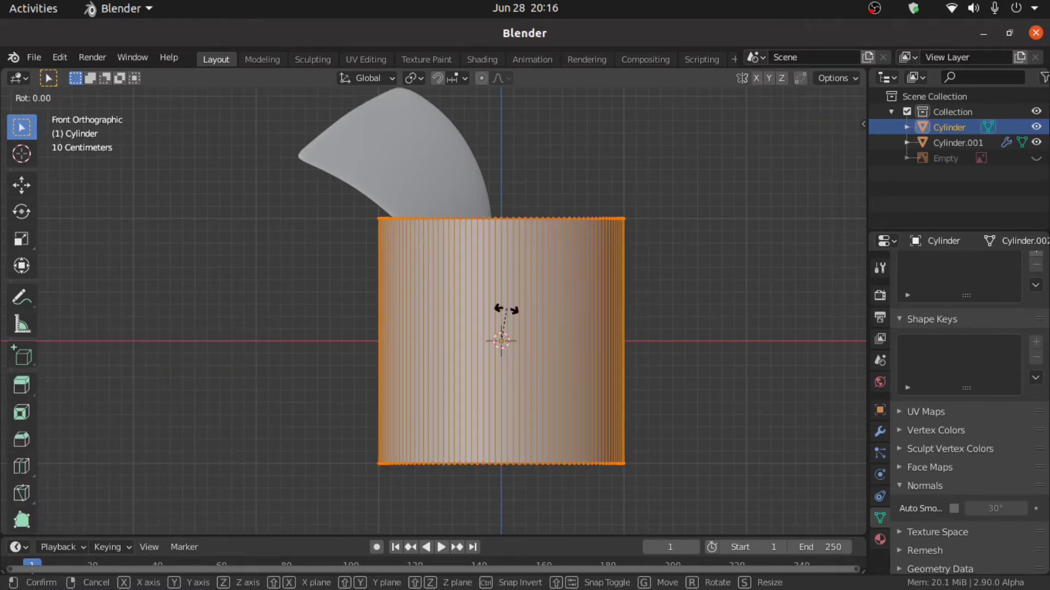
text(x)
text(90)
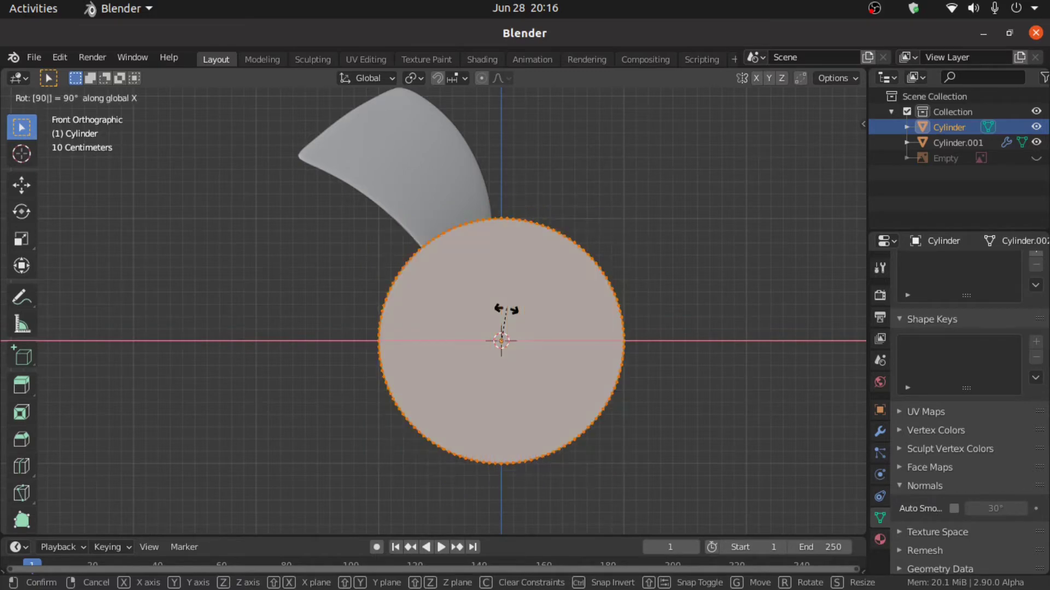
key(Return)
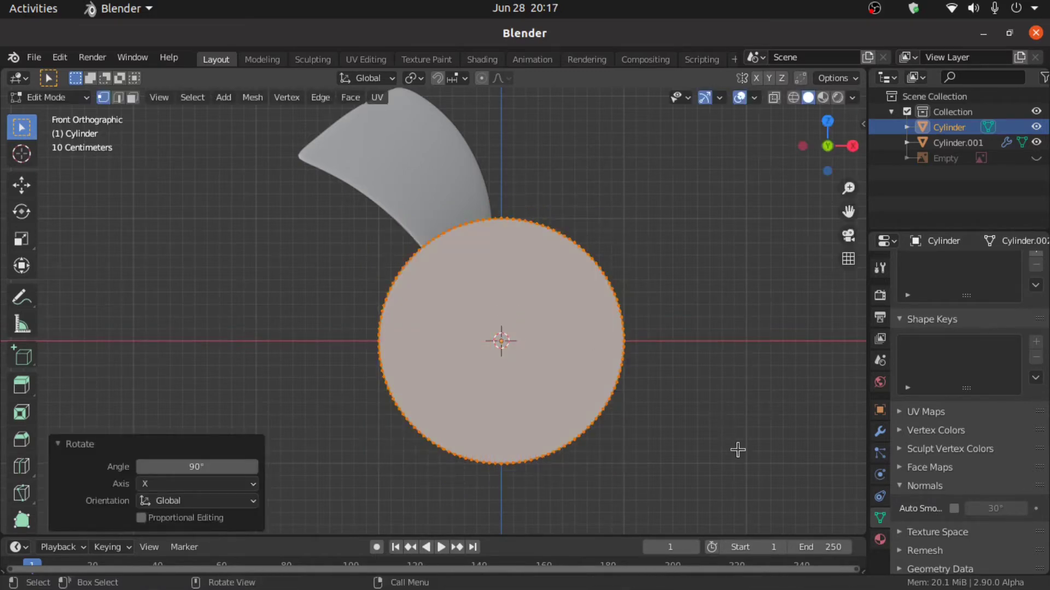
Scale the cylinder's mesh uniformly to about 0.824 and along Y to about 0.304, and return to Object Mode
key(s)
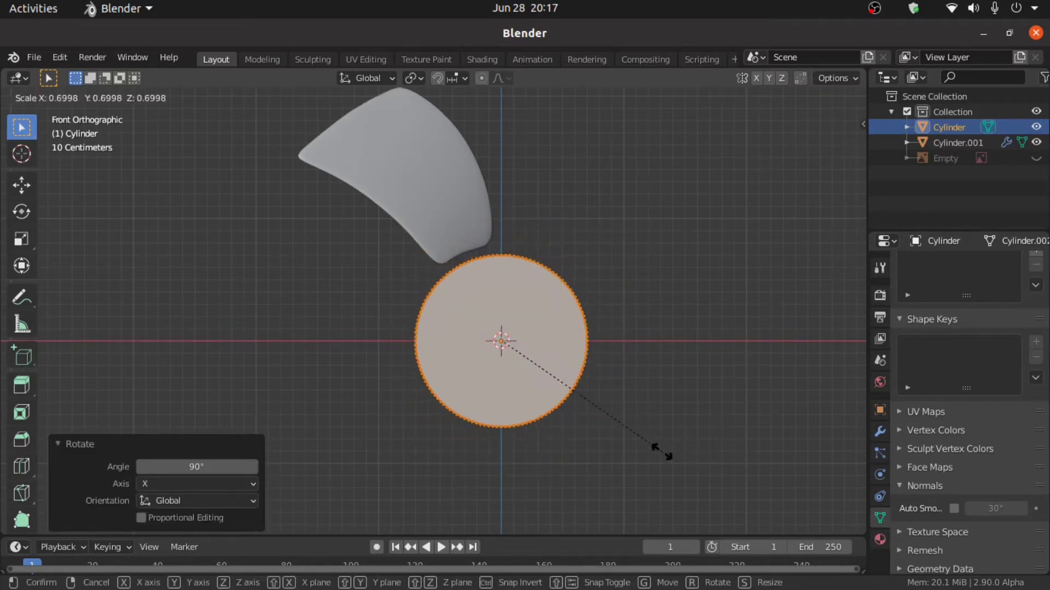
click(673, 497)
middle_drag(644, 475, 601, 521)
key(KP_7)
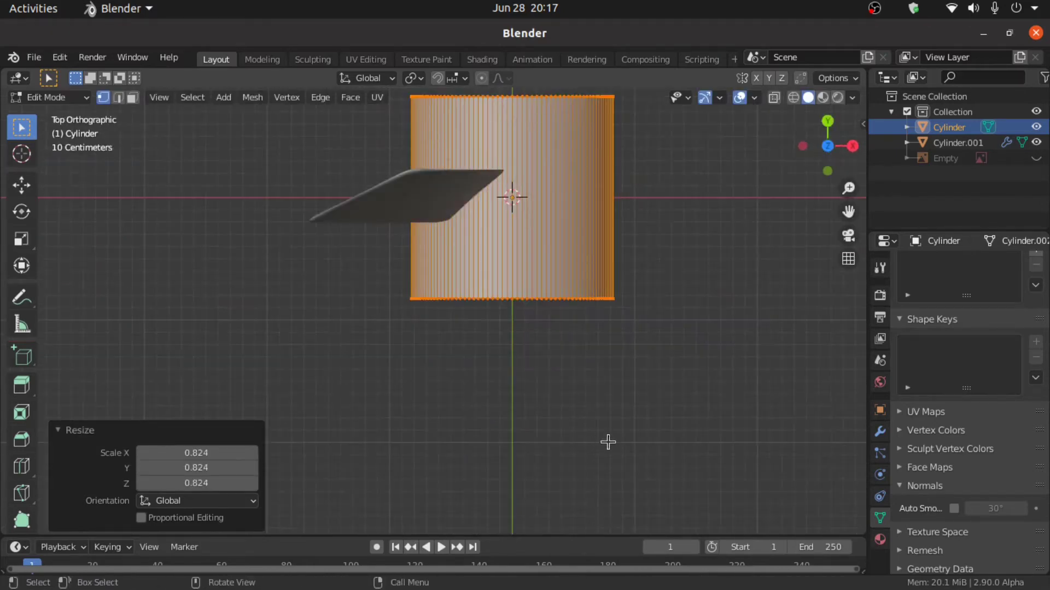
key(s)
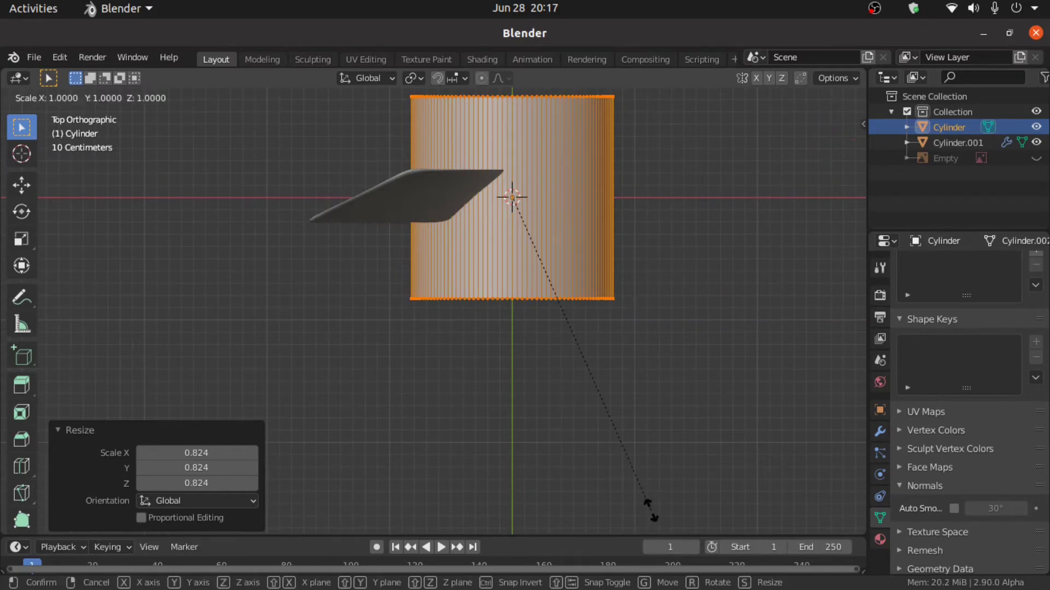
key(y)
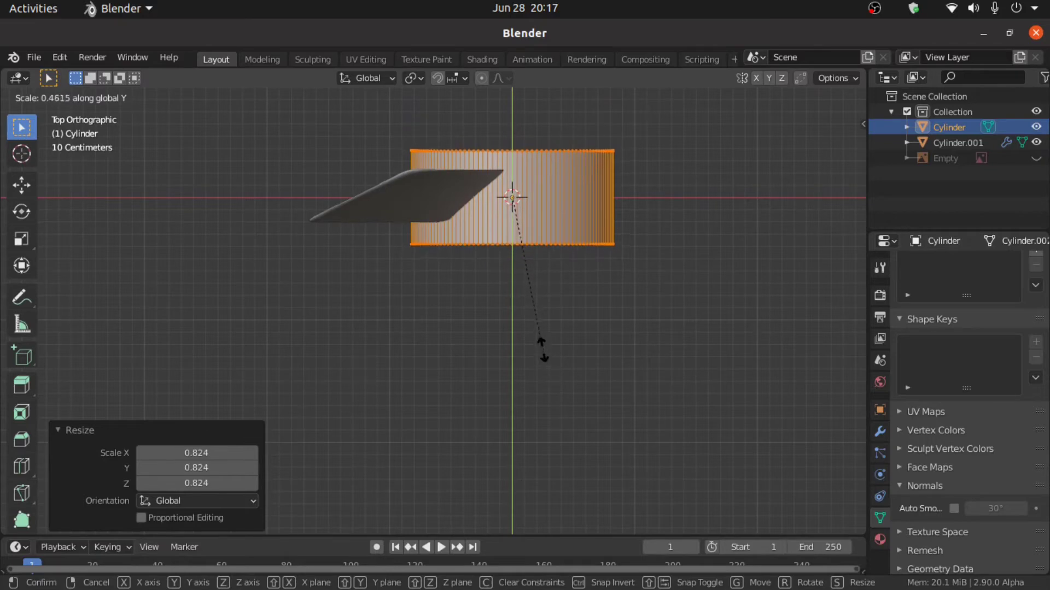
click(528, 300)
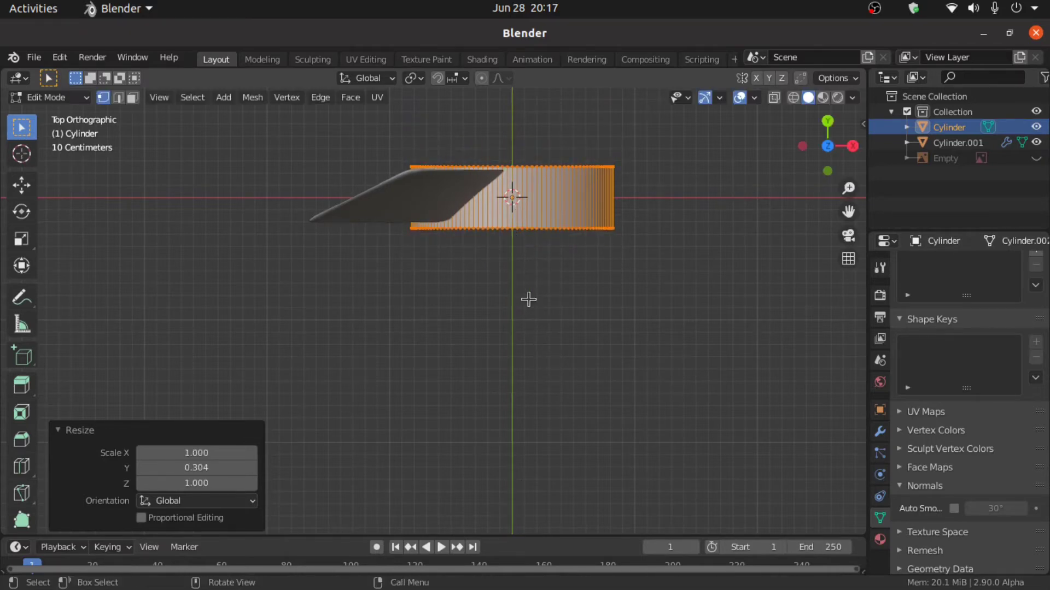
click(78, 101)
click(82, 117)
Add a Bevel modifier to the hub cylinder and set its limit method to Angle
key(KP_1)
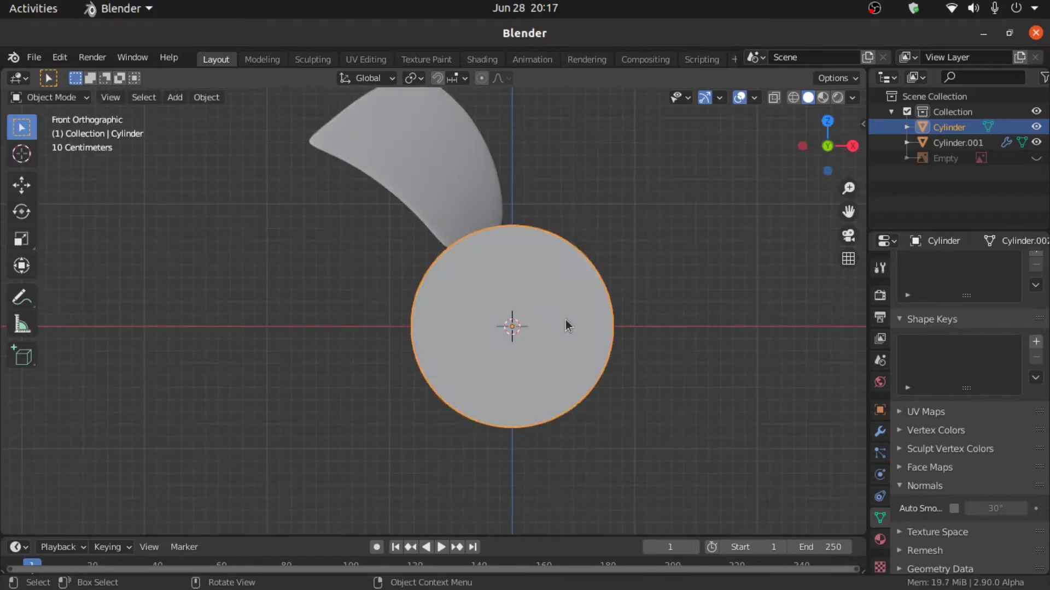
scroll(569, 325, up, 3)
scroll(569, 323, down, 1)
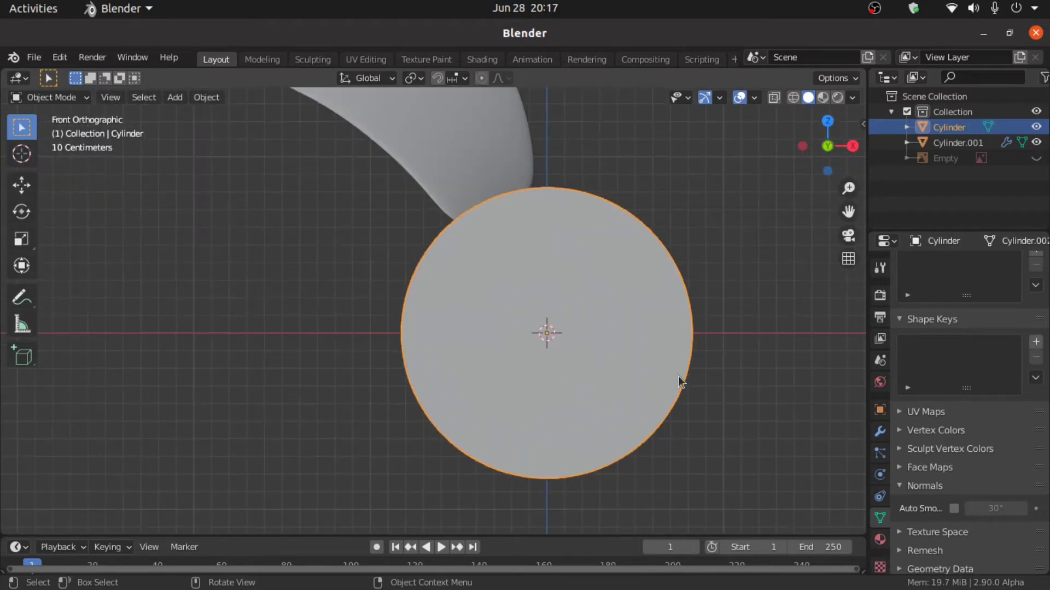
click(881, 427)
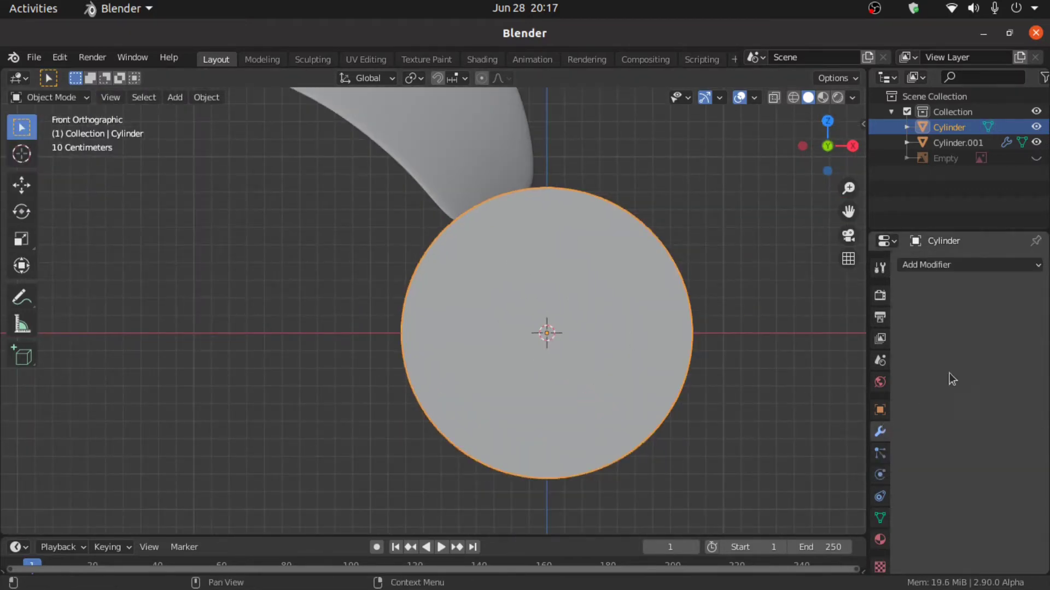
click(952, 268)
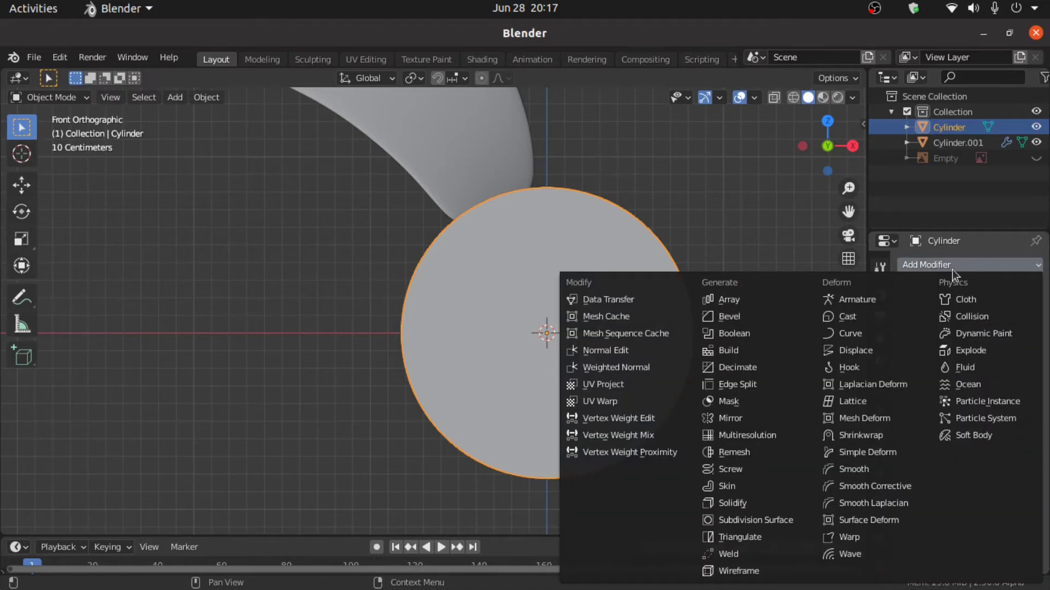
click(755, 316)
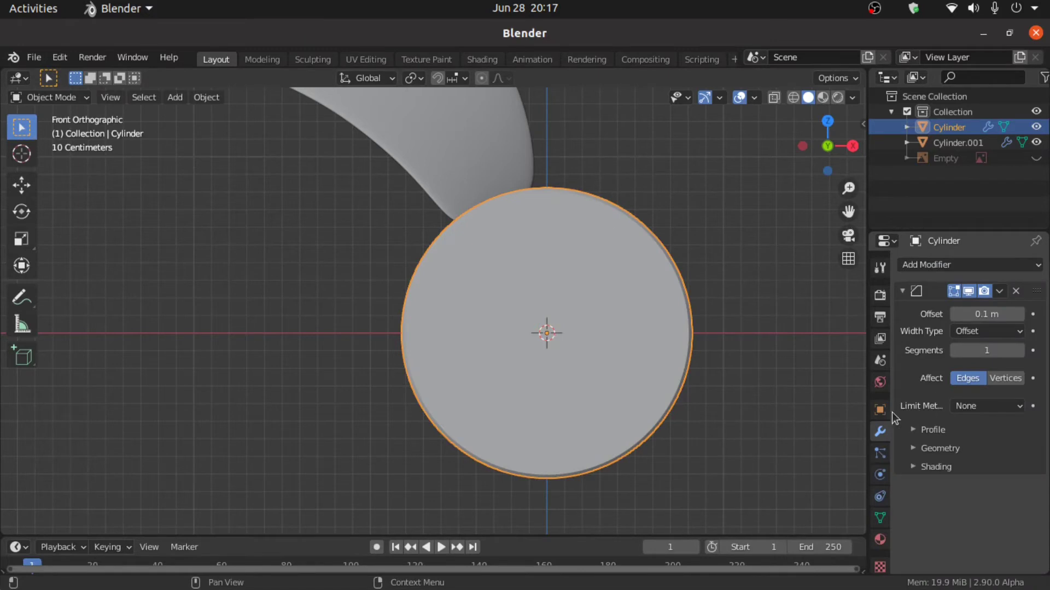
click(972, 408)
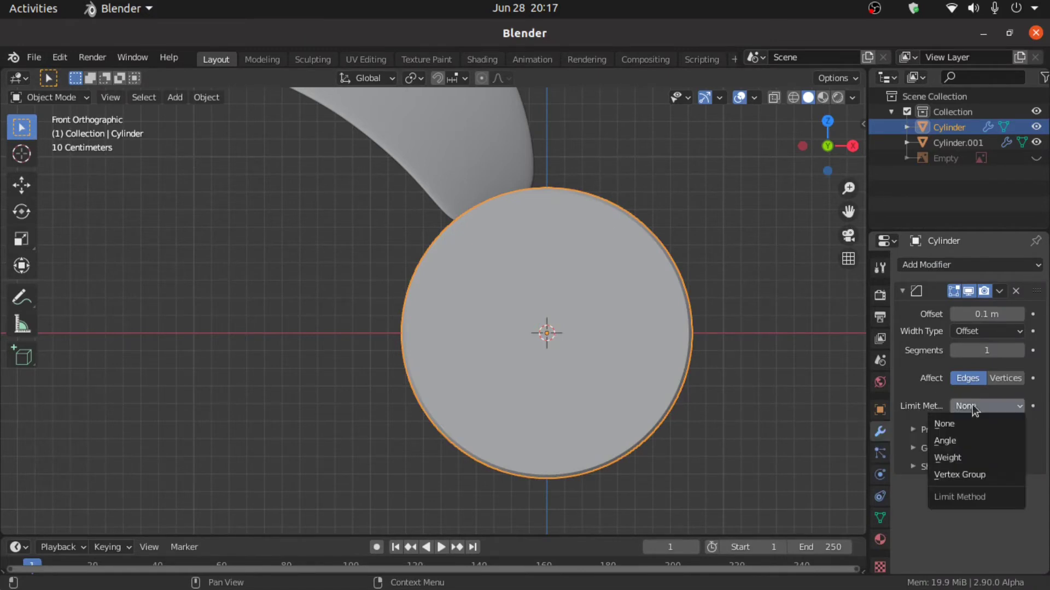
click(948, 441)
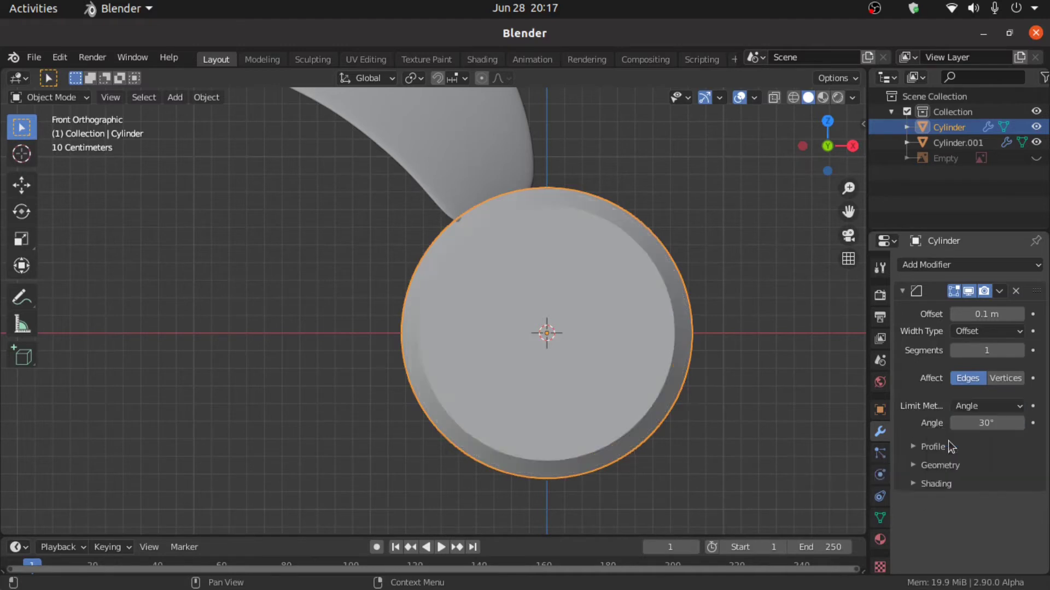
Set the hub's bevel offset to 0.022 m with 3 segments
middle_drag(643, 339, 691, 402)
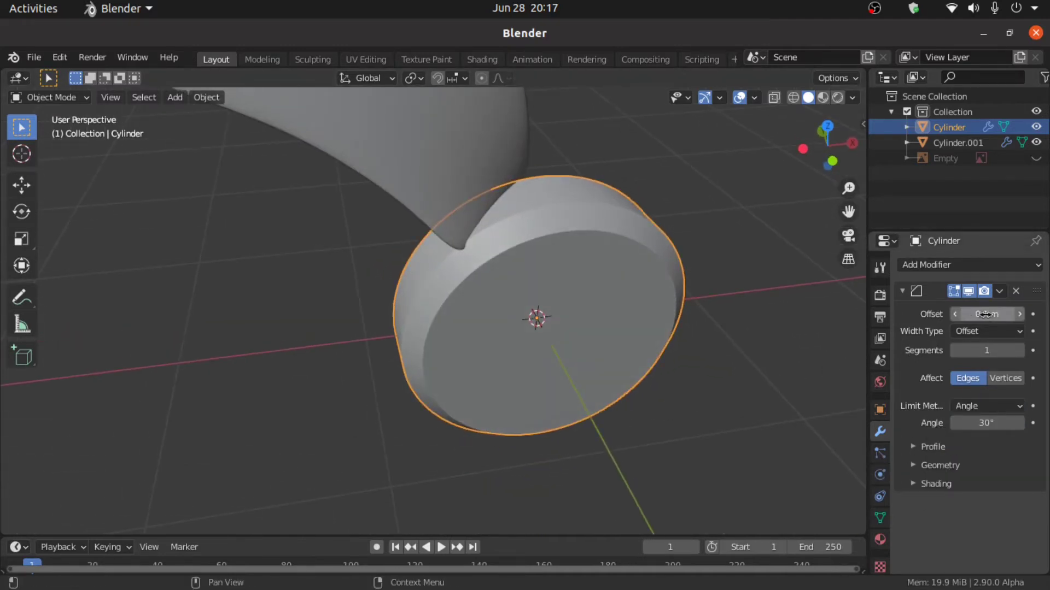
drag(986, 315, 936, 315)
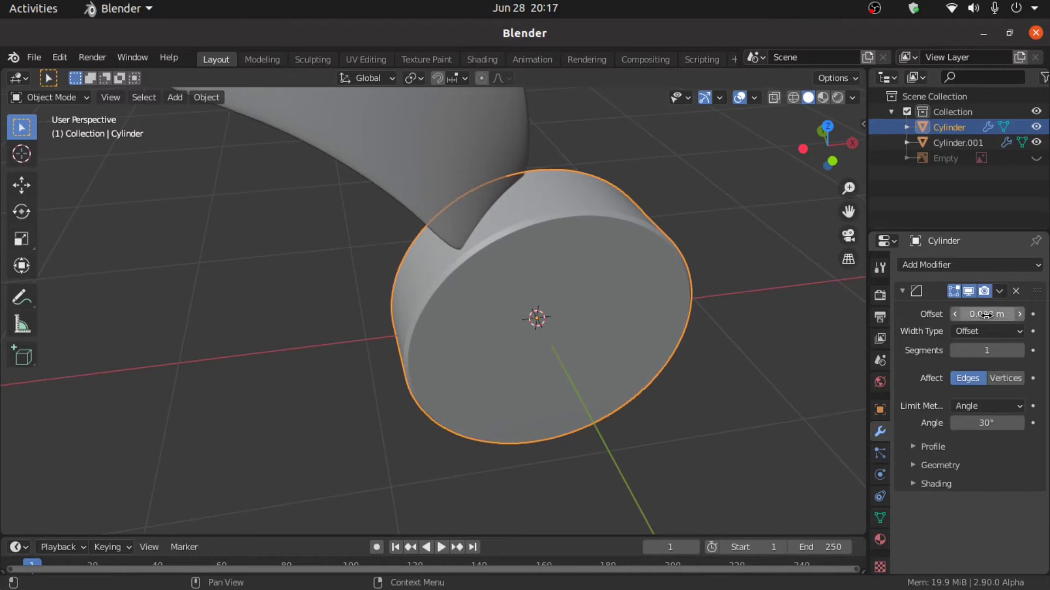
click(1019, 351)
click(1019, 351)
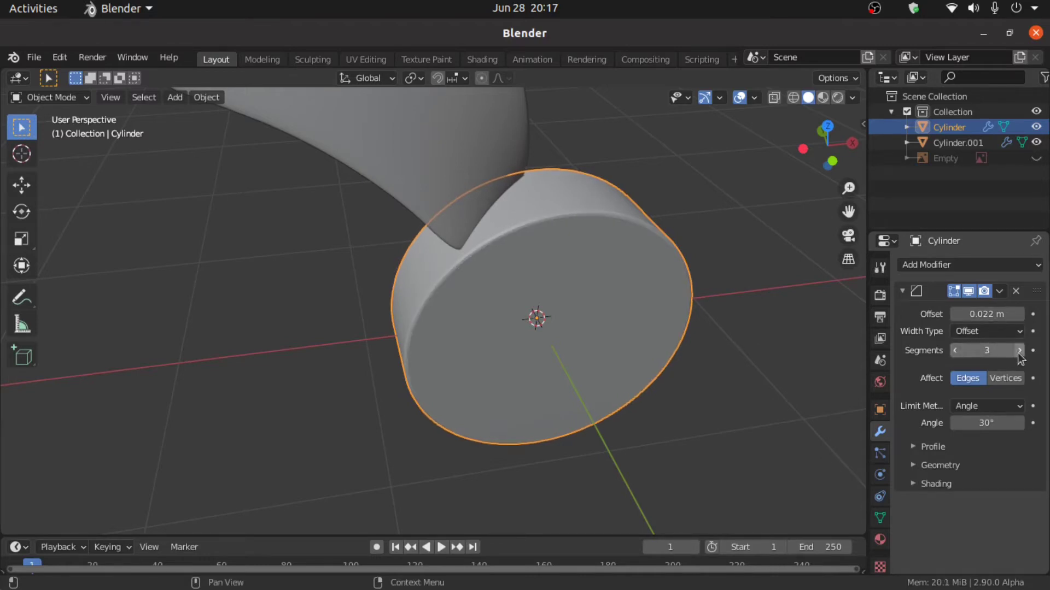
Apply smooth shading to the hub cylinder
middle_drag(460, 297, 484, 274)
scroll(484, 275, up, 3)
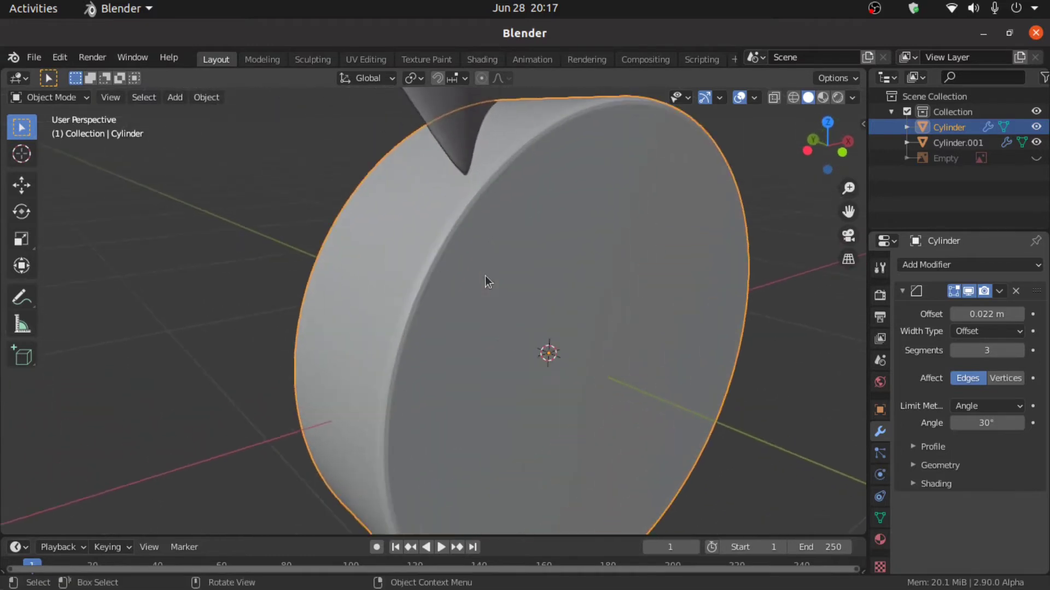
right_click(488, 242)
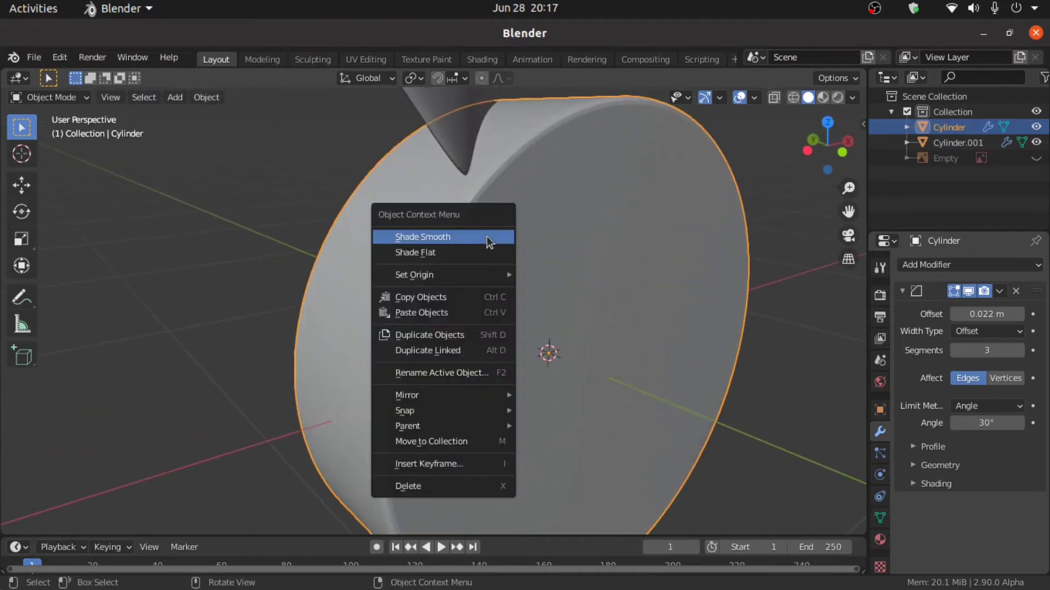
click(488, 238)
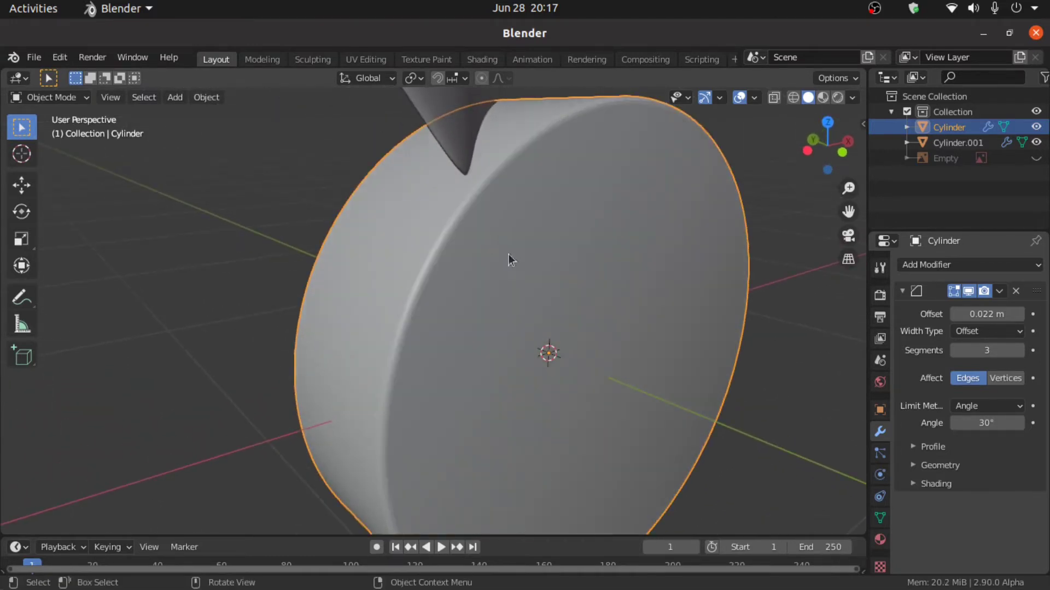
Enable Harden Normals in the hub's bevel shading settings and turn on Auto Smooth for its mesh normals
click(918, 487)
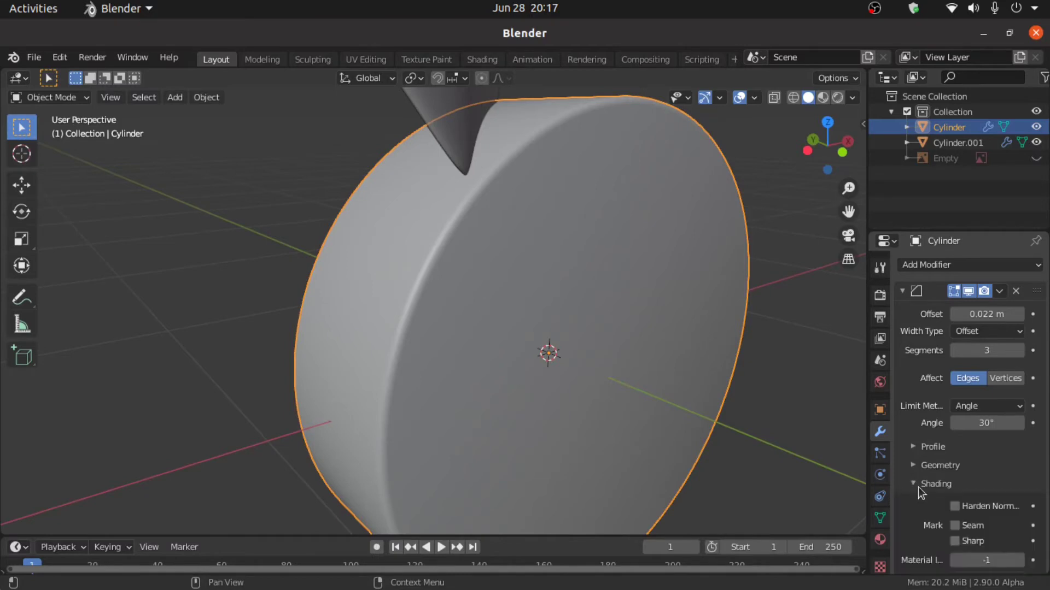
click(954, 507)
scroll(929, 508, down, 2)
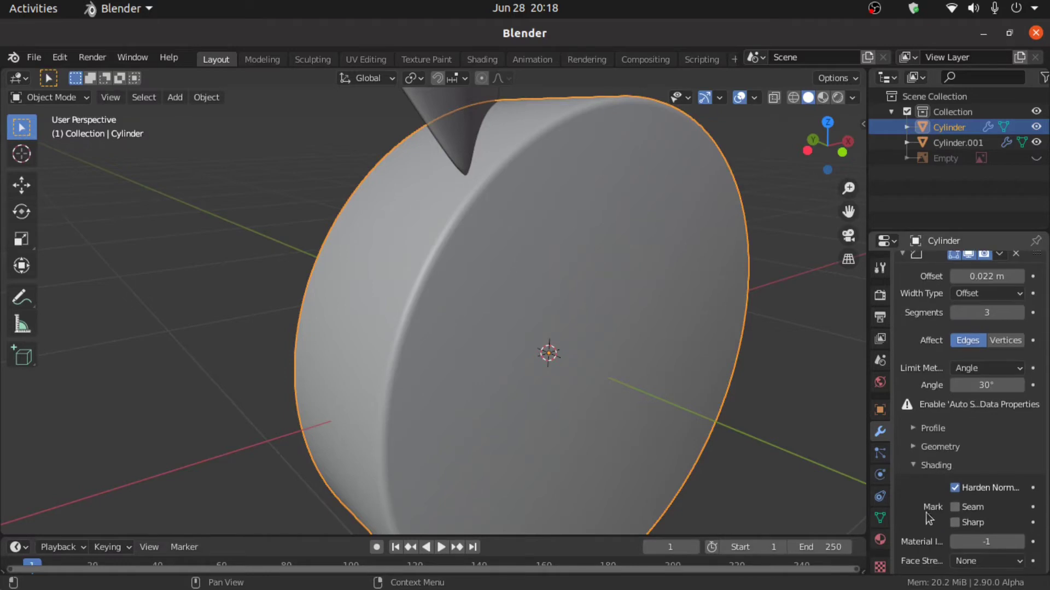
click(881, 519)
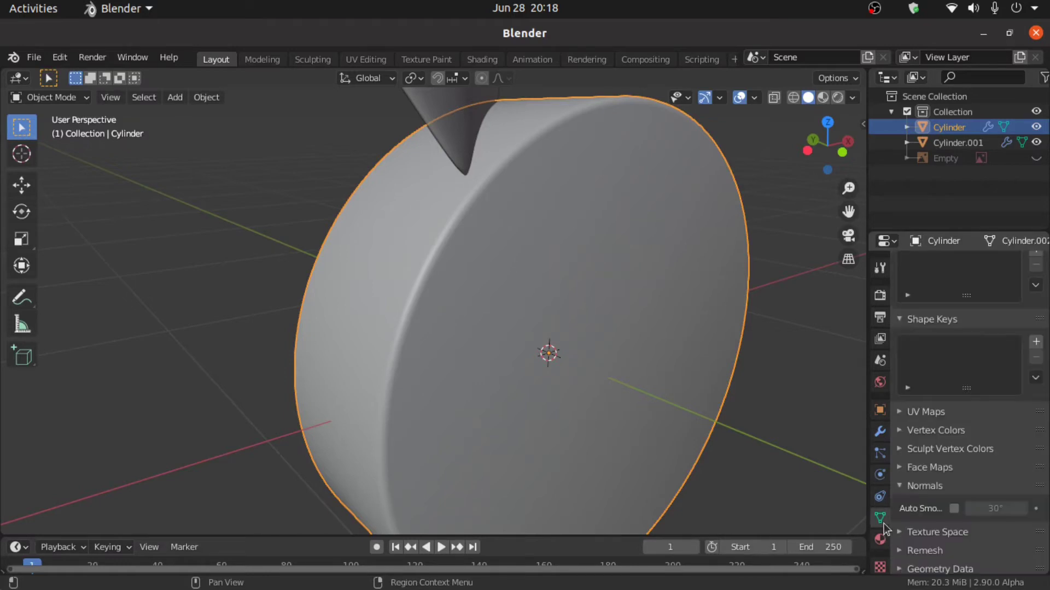
click(954, 508)
Select the fan blade and unhide the reference image, viewing the whole fan from the front in orthographic projection
key(KP_1)
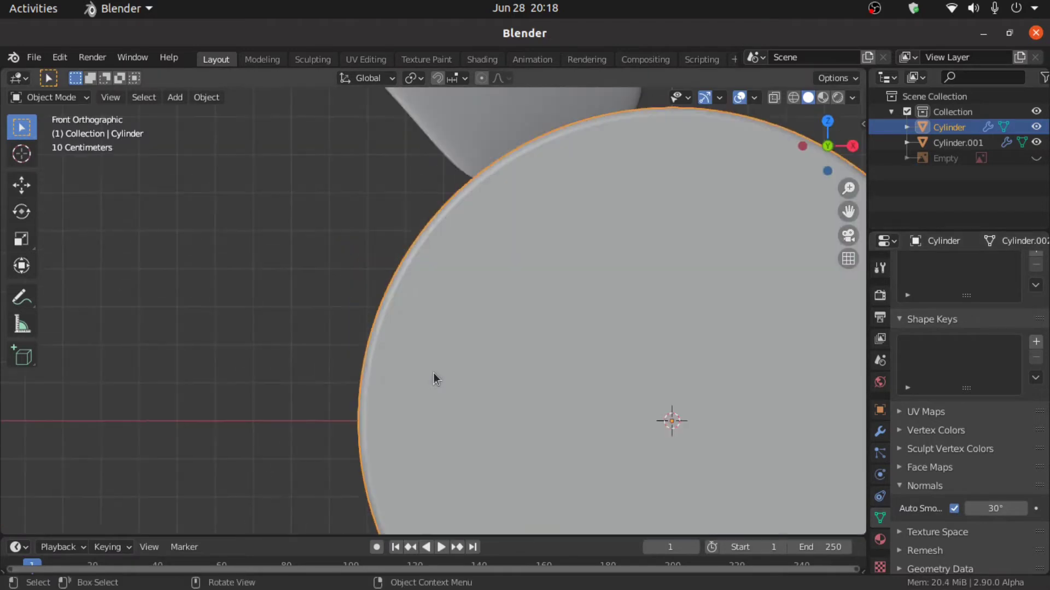
scroll(434, 373, down, 3)
click(700, 317)
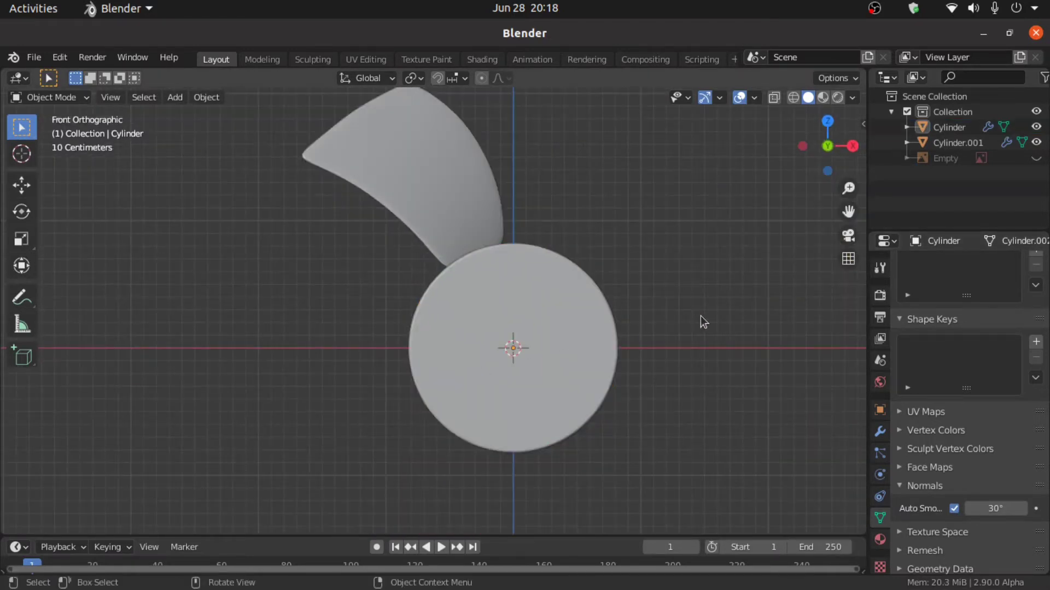
click(436, 159)
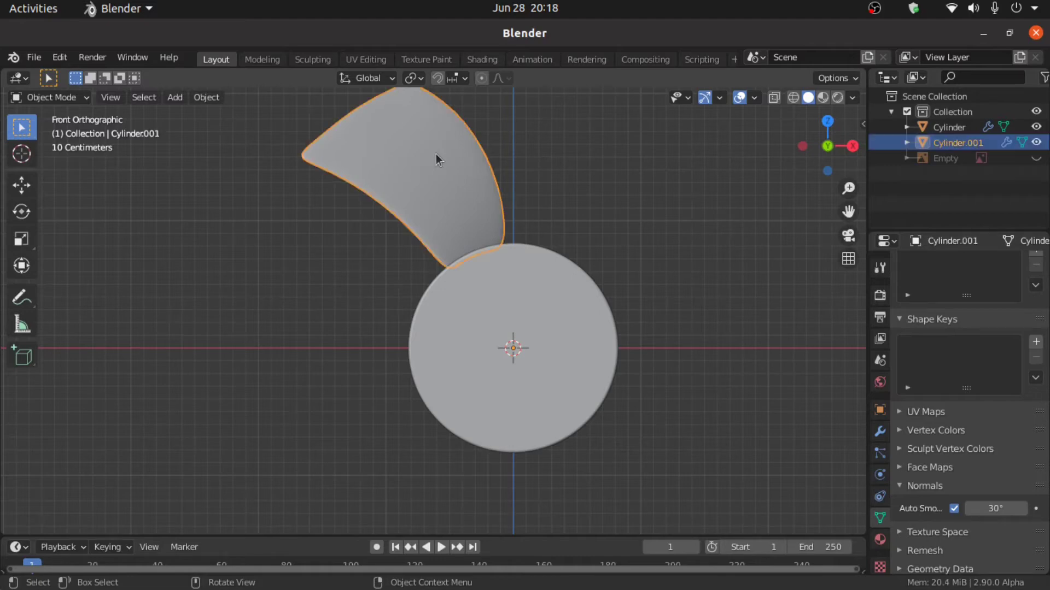
scroll(435, 158, down, 1)
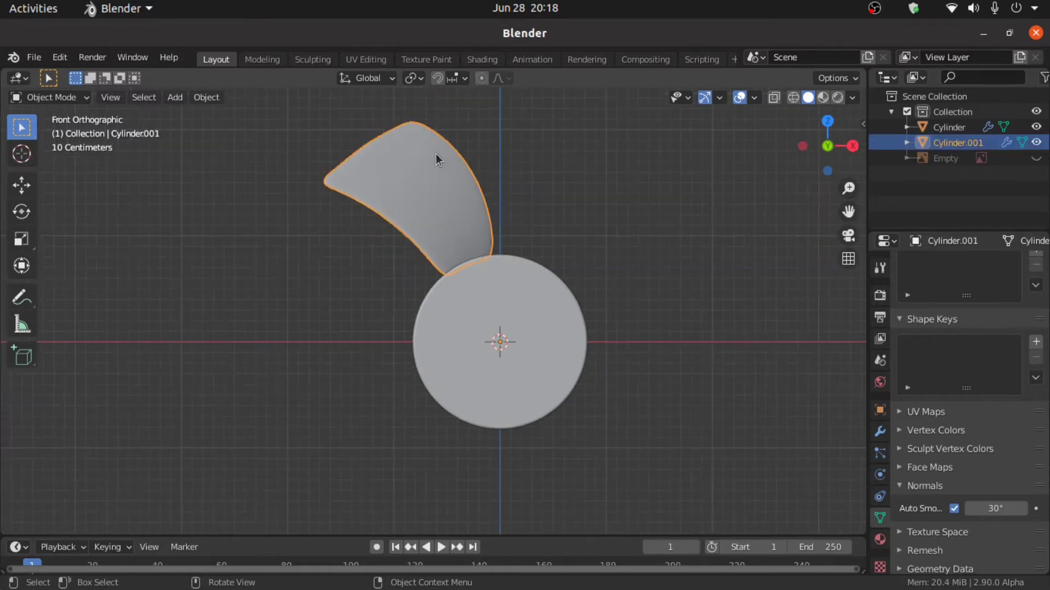
click(1036, 159)
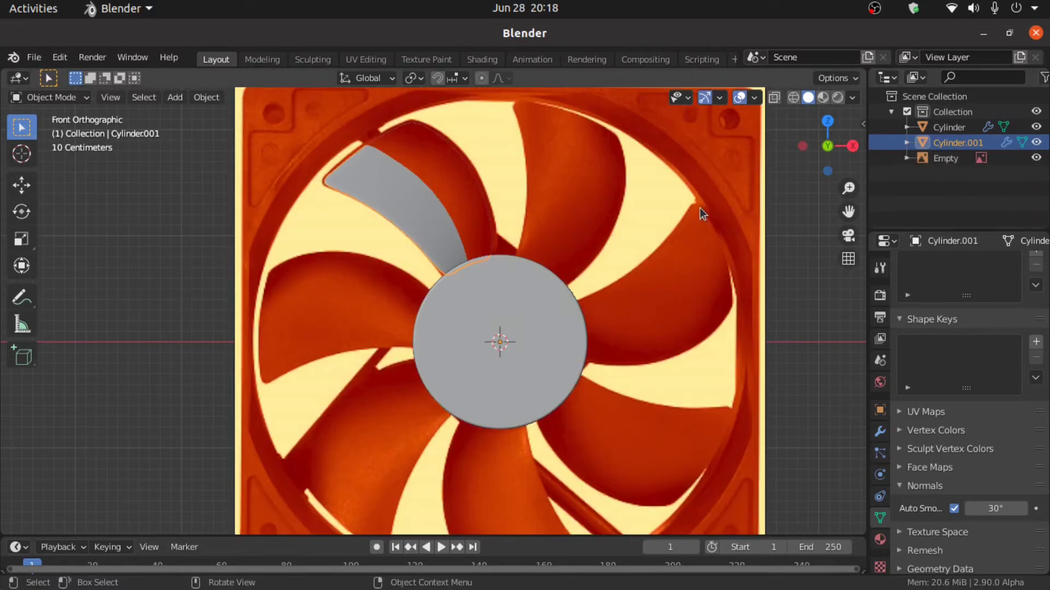
middle_drag(699, 211, 706, 257)
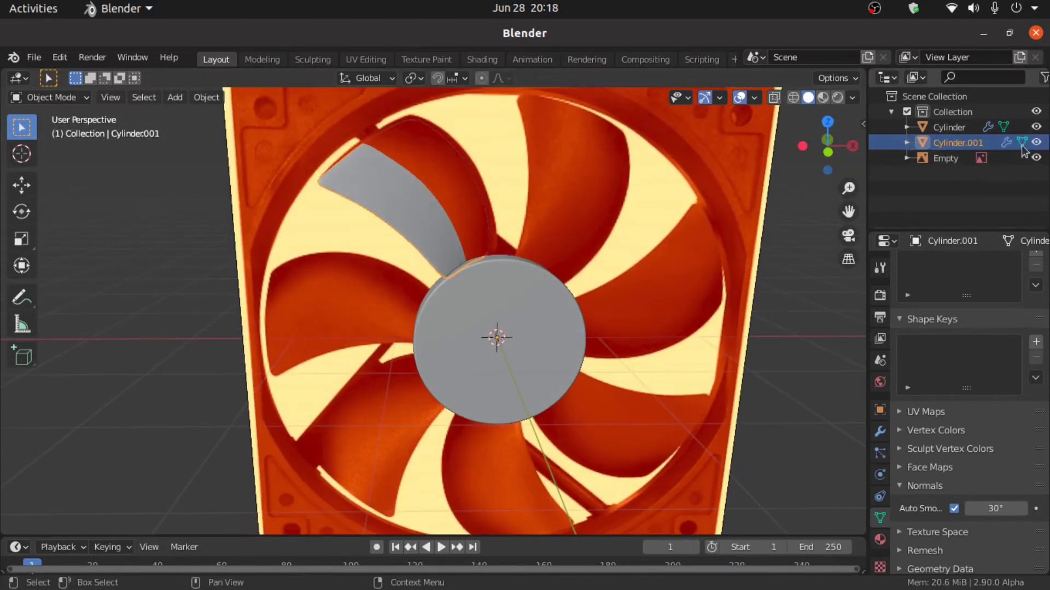
key(KP_5)
key(KP_1)
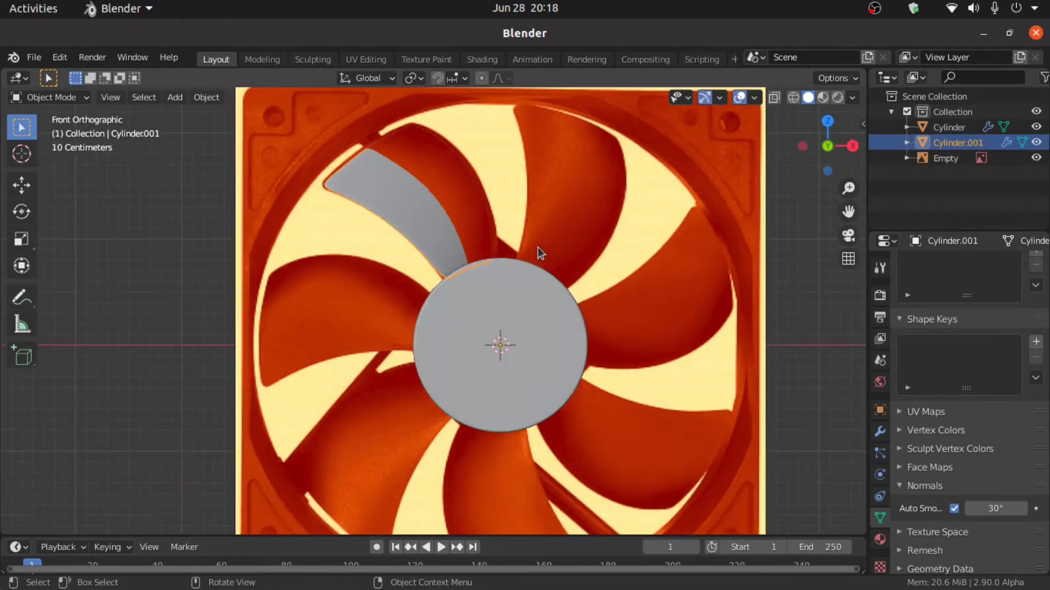
scroll(537, 246, down, 2)
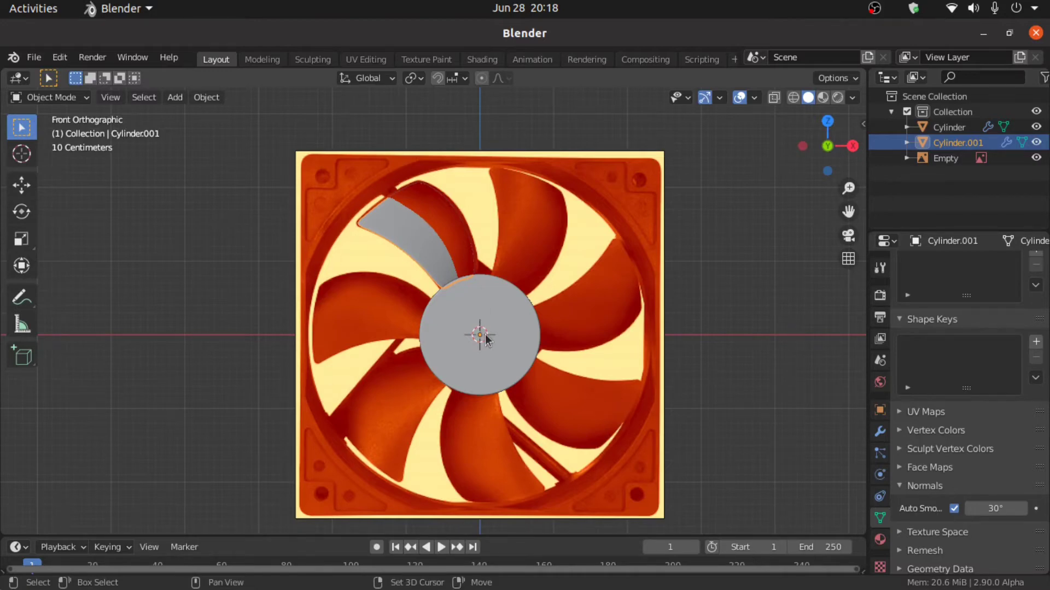
shift+middle_drag(486, 335, 484, 304)
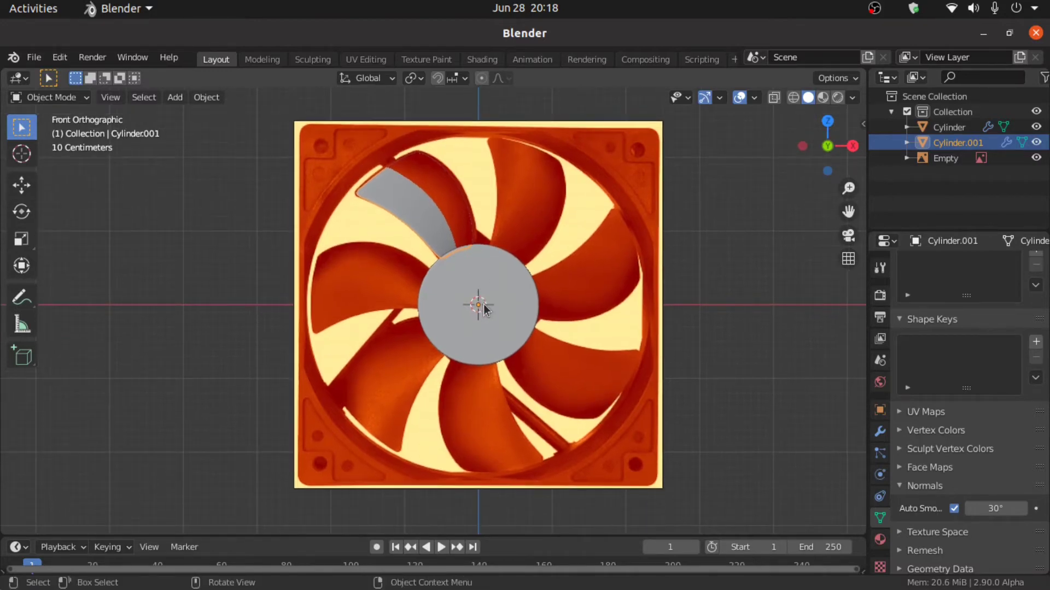
Show the blade's transform values and apply its rotation and scale
key(n)
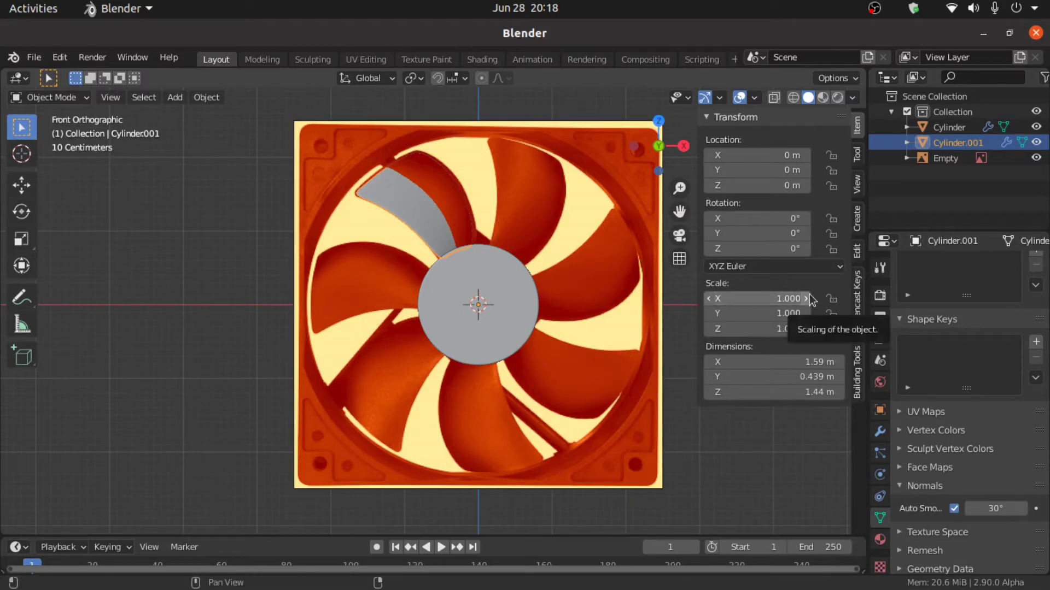
click(200, 101)
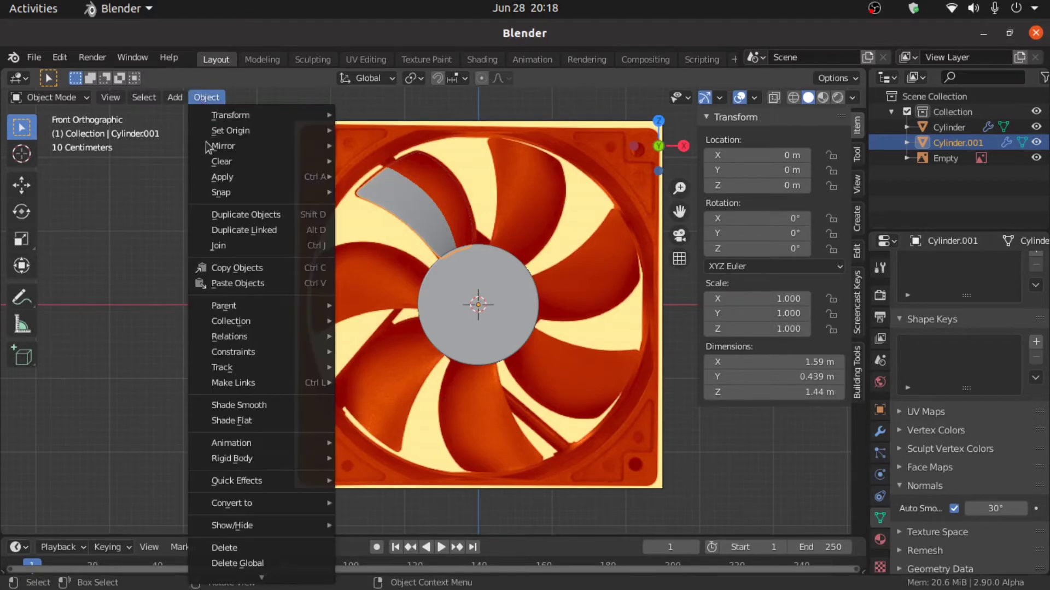
mouse_move(289, 183)
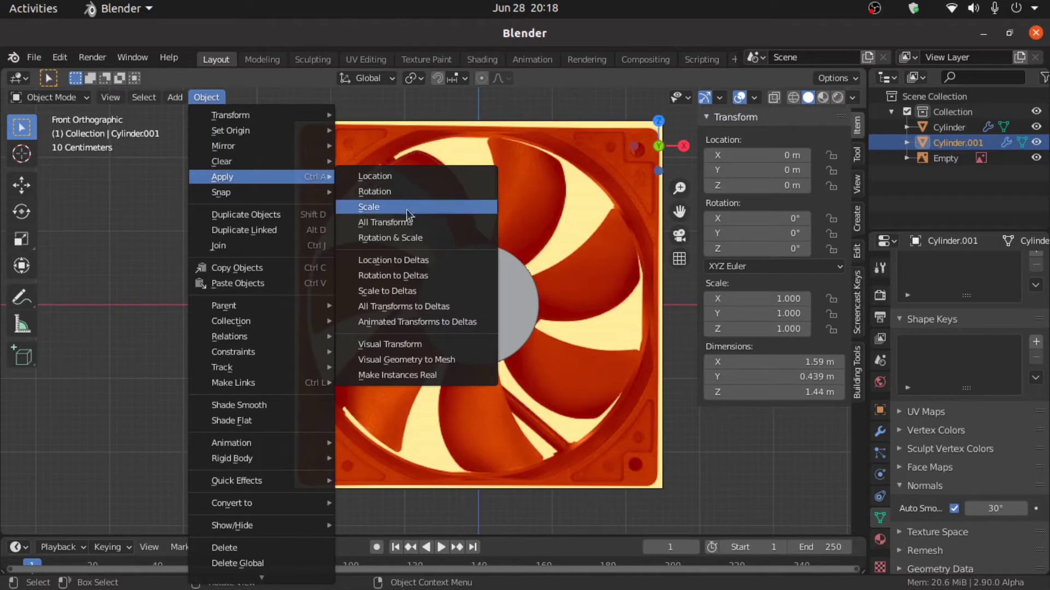
click(414, 240)
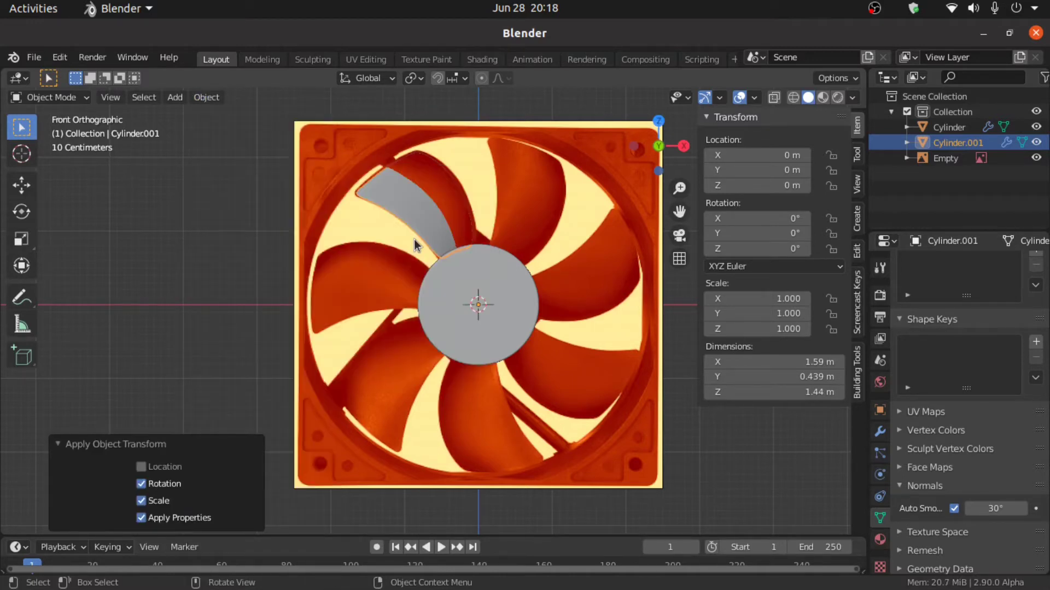
Add a Plain Axes empty at the world origin in the hub's centre
key(shift+a)
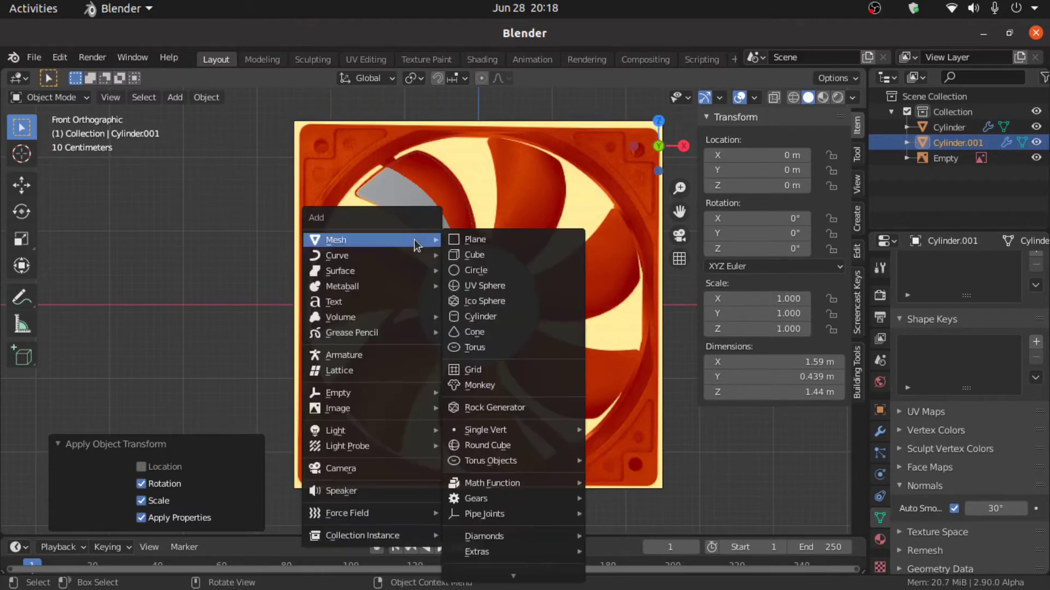
mouse_move(347, 399)
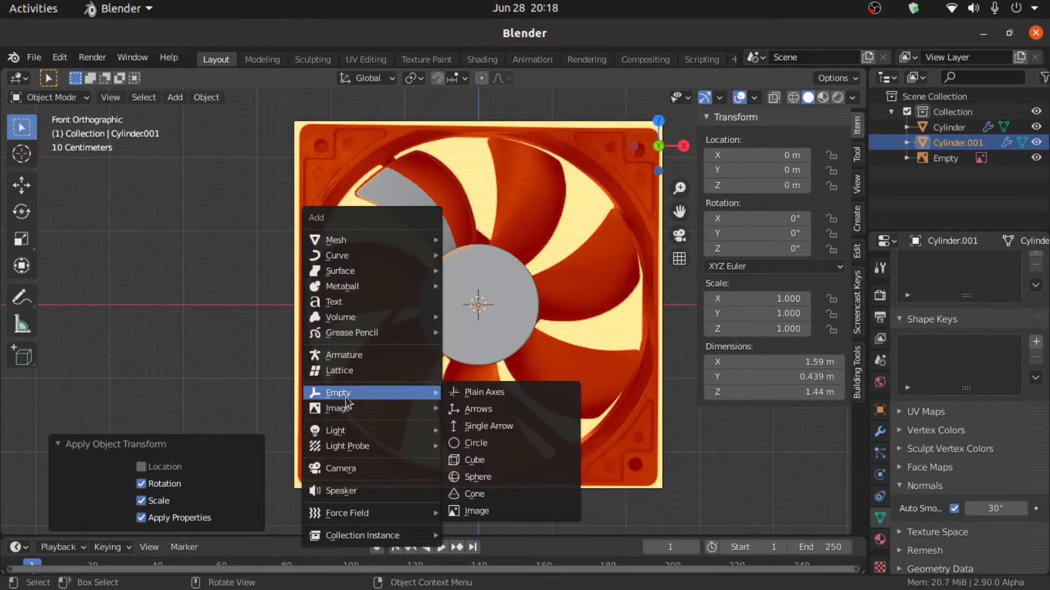
click(474, 392)
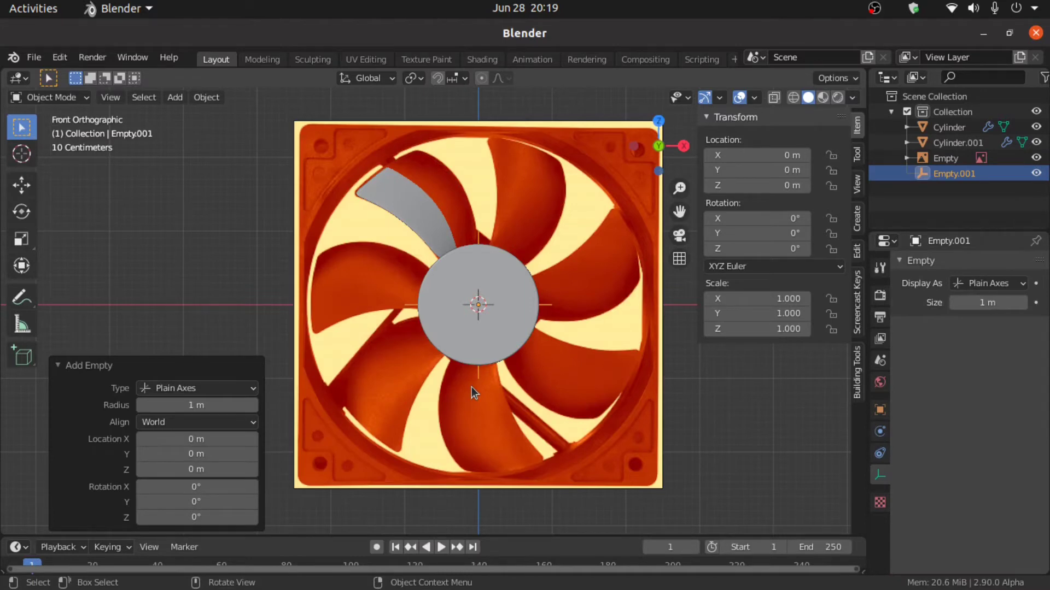
Select the fan blade, collapse its two existing modifiers and add an Array modifier below them
click(405, 206)
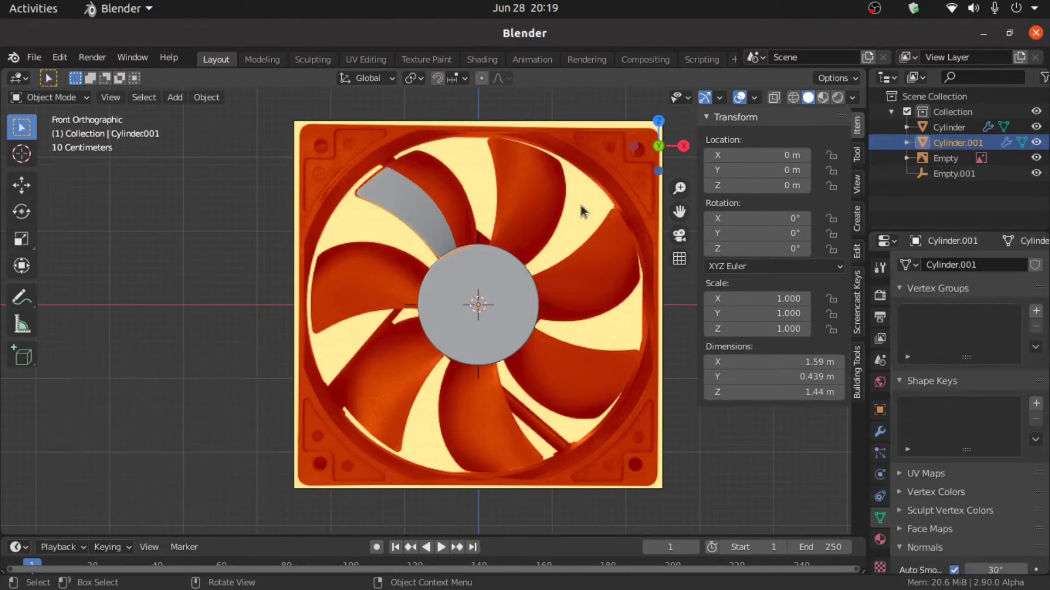
scroll(474, 239, up, 1)
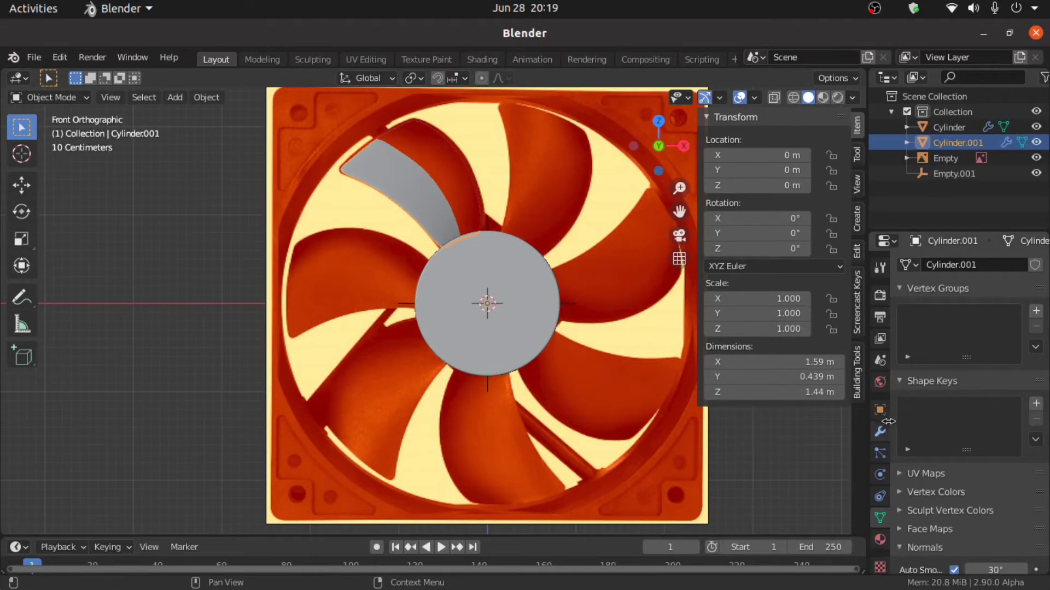
click(881, 432)
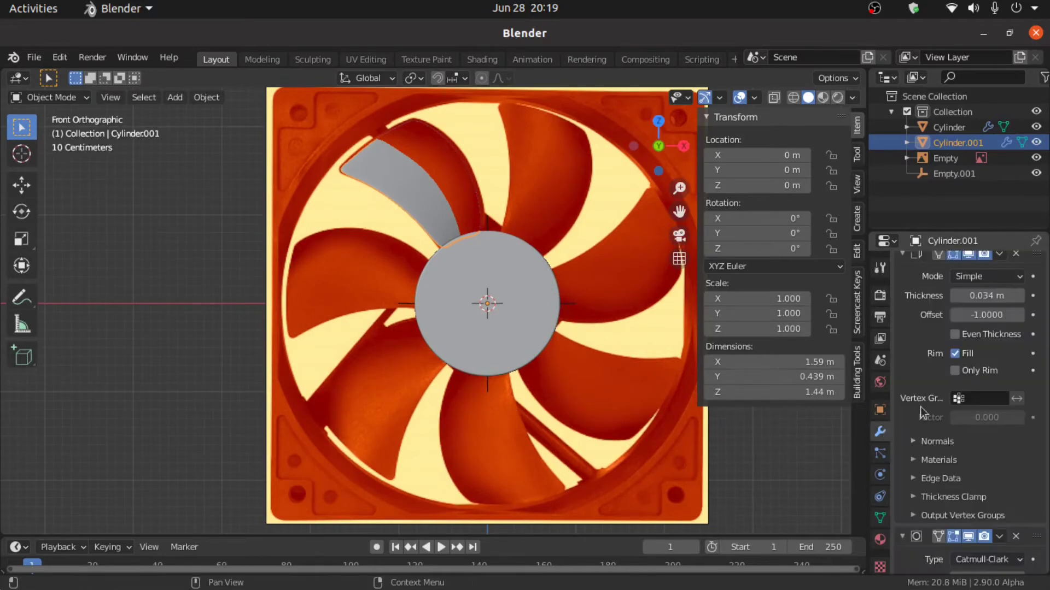
scroll(902, 437, down, 3)
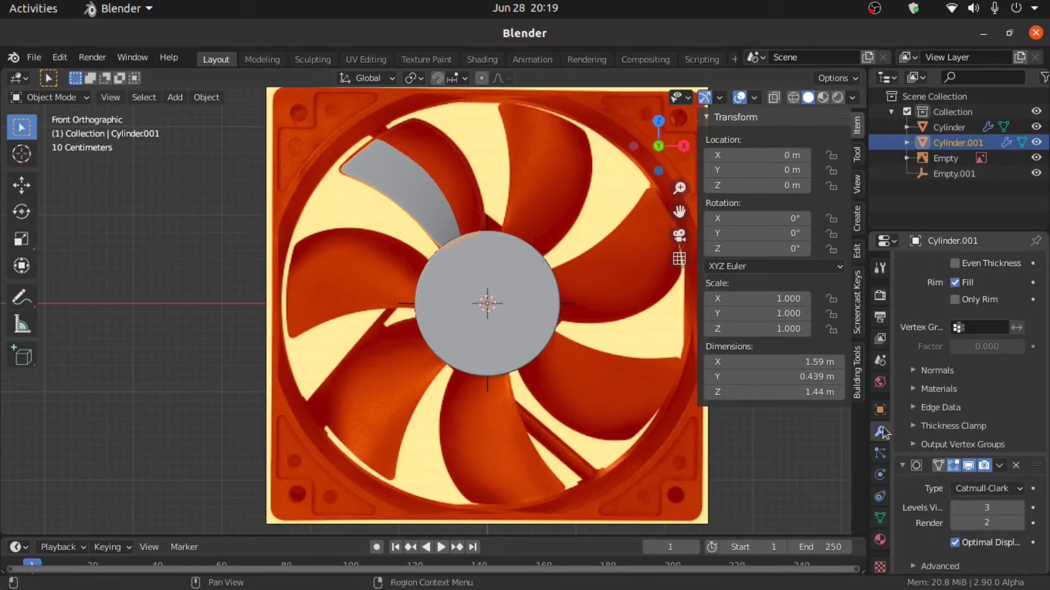
scroll(892, 416, up, 5)
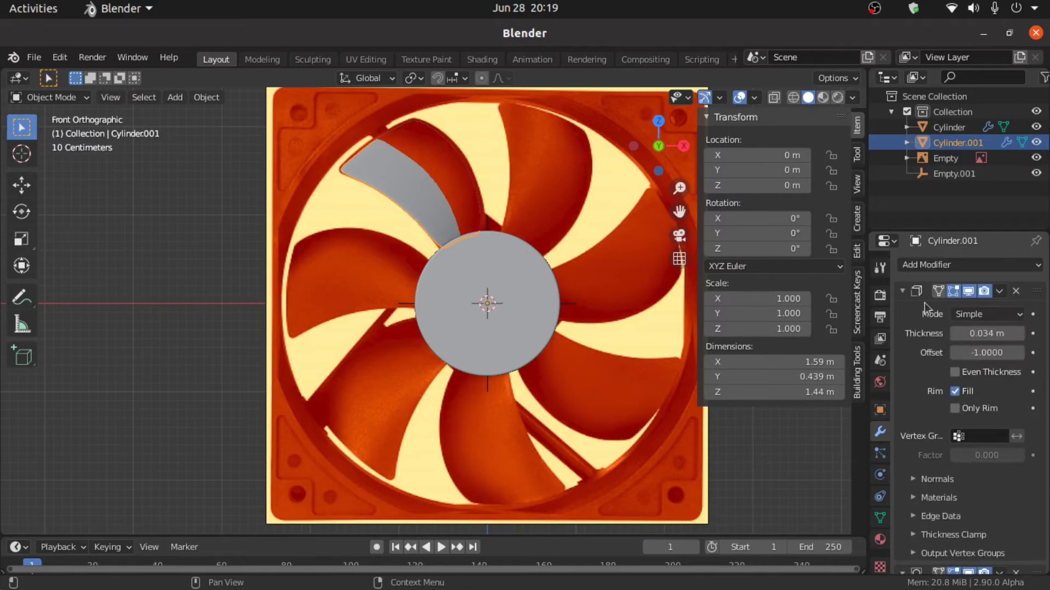
click(905, 291)
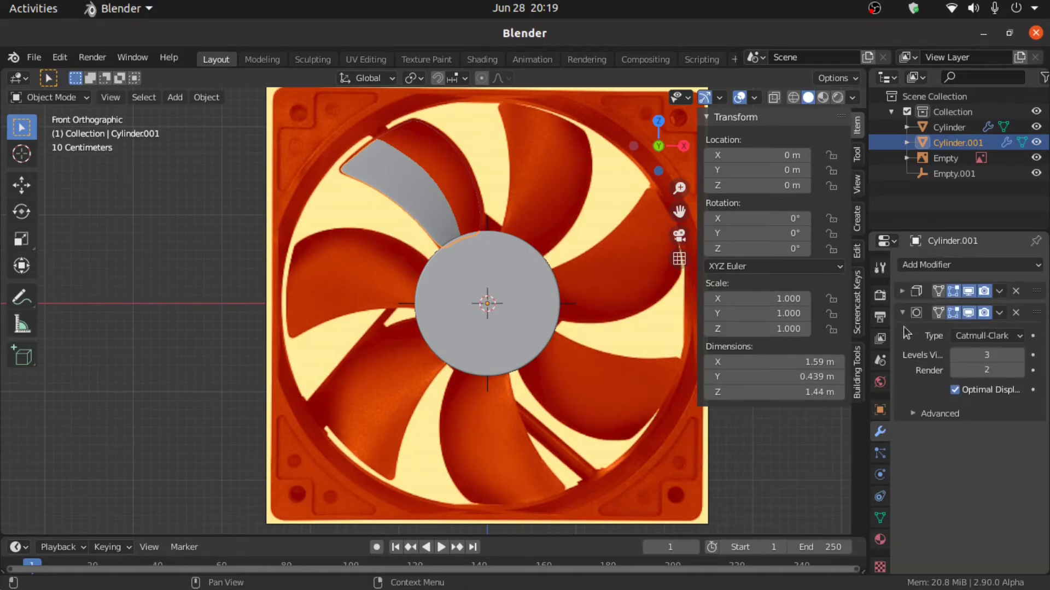
click(902, 314)
click(920, 264)
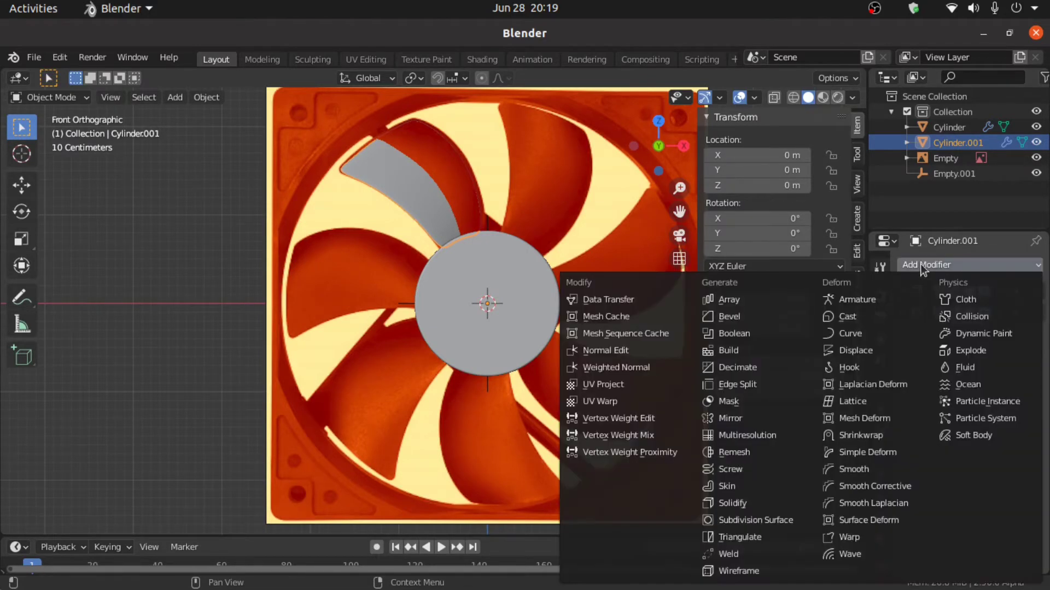
click(765, 299)
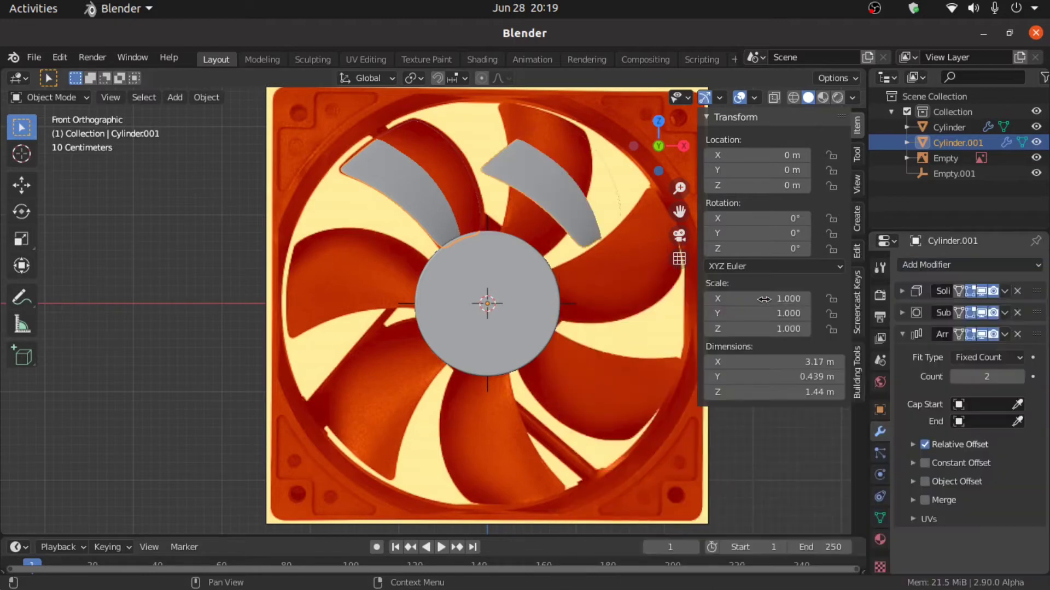
Replace the array's relative offset with an object offset that uses Empty.001, and set the count to 7
click(925, 445)
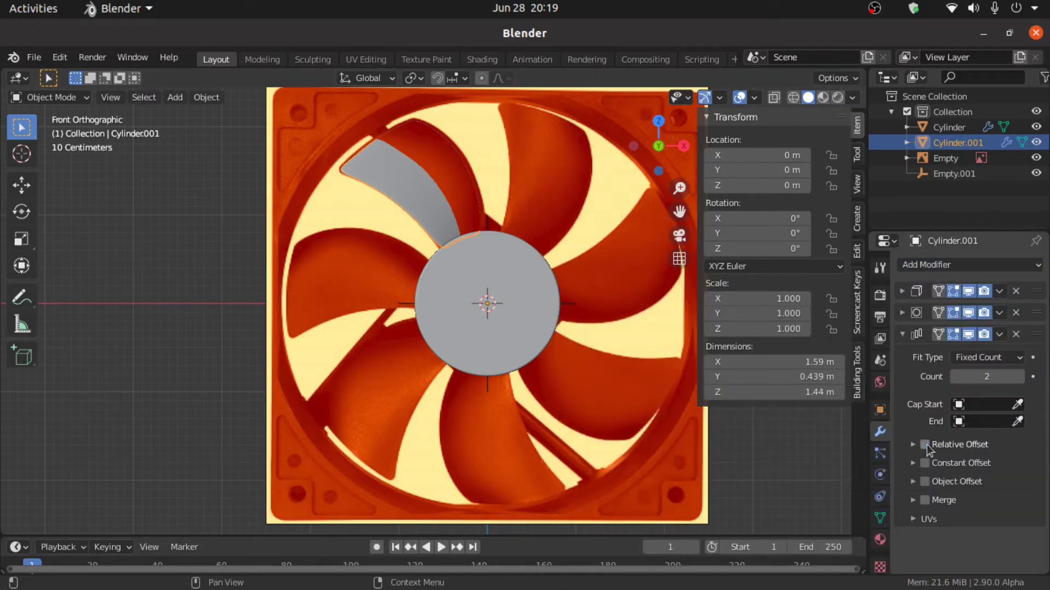
click(918, 483)
click(912, 481)
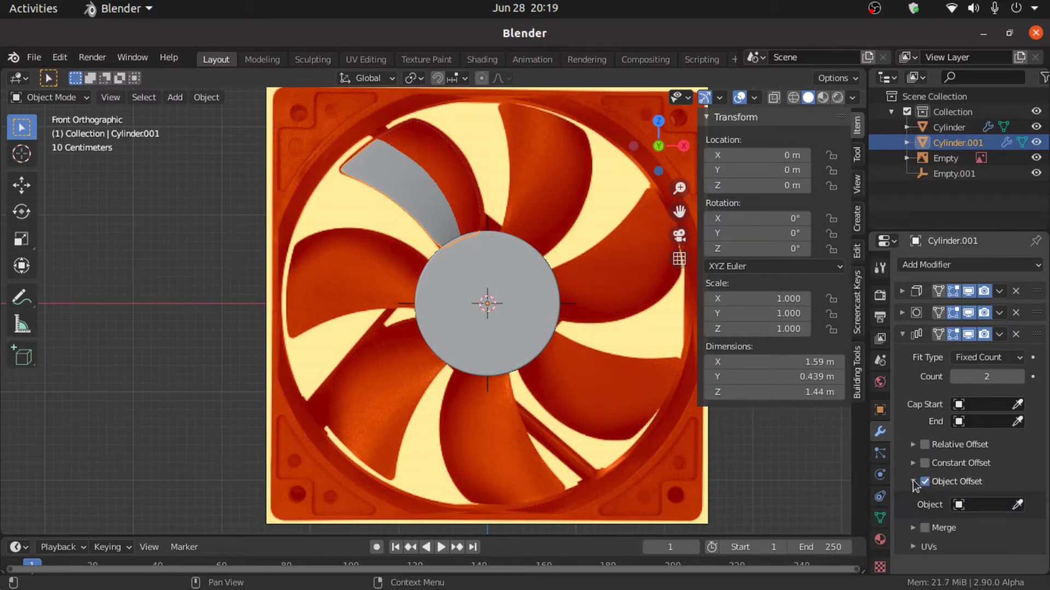
click(971, 501)
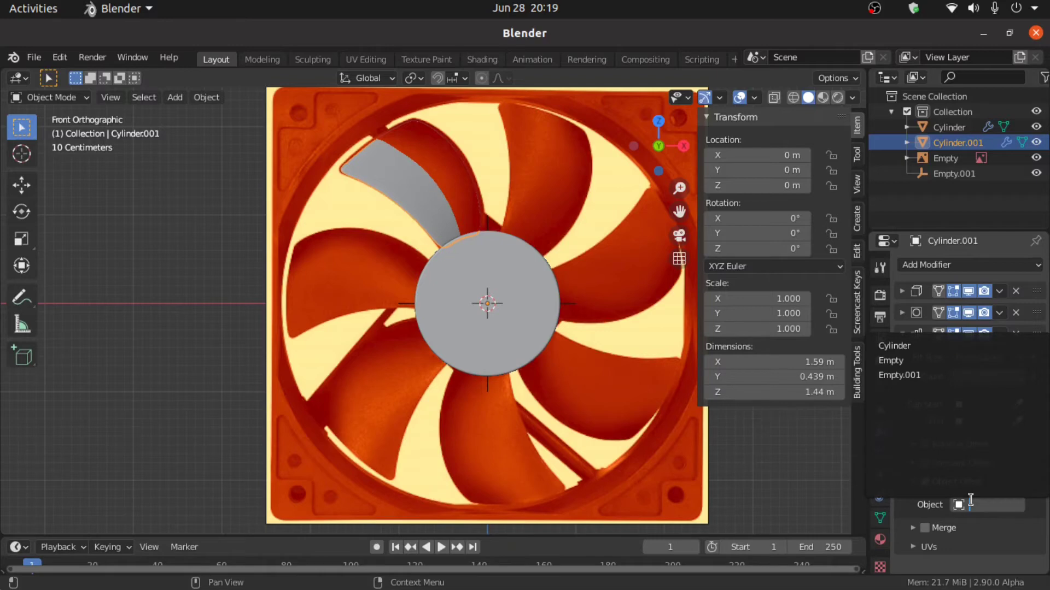
click(912, 377)
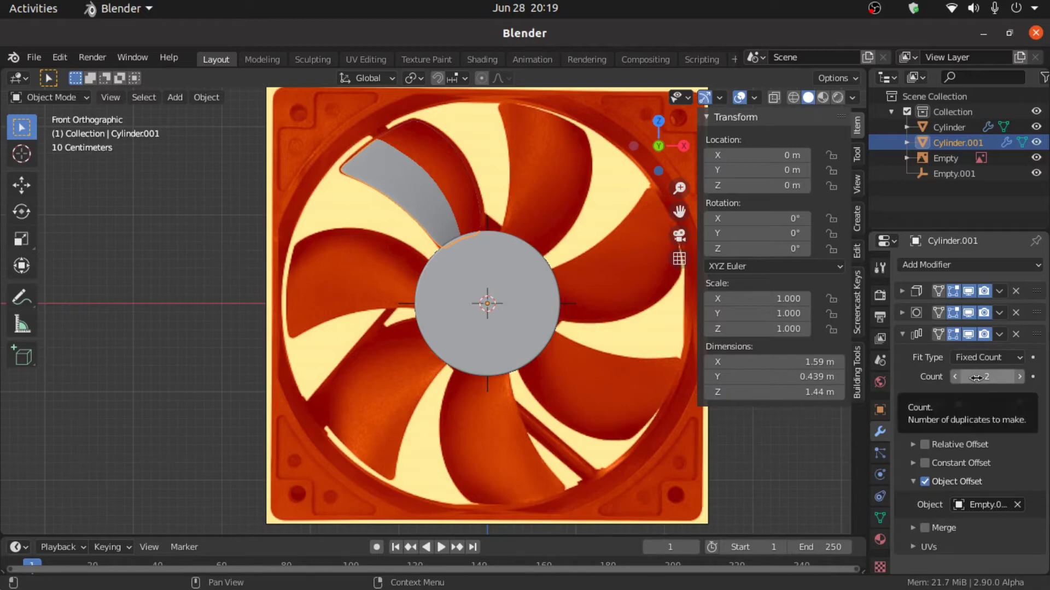
click(976, 377)
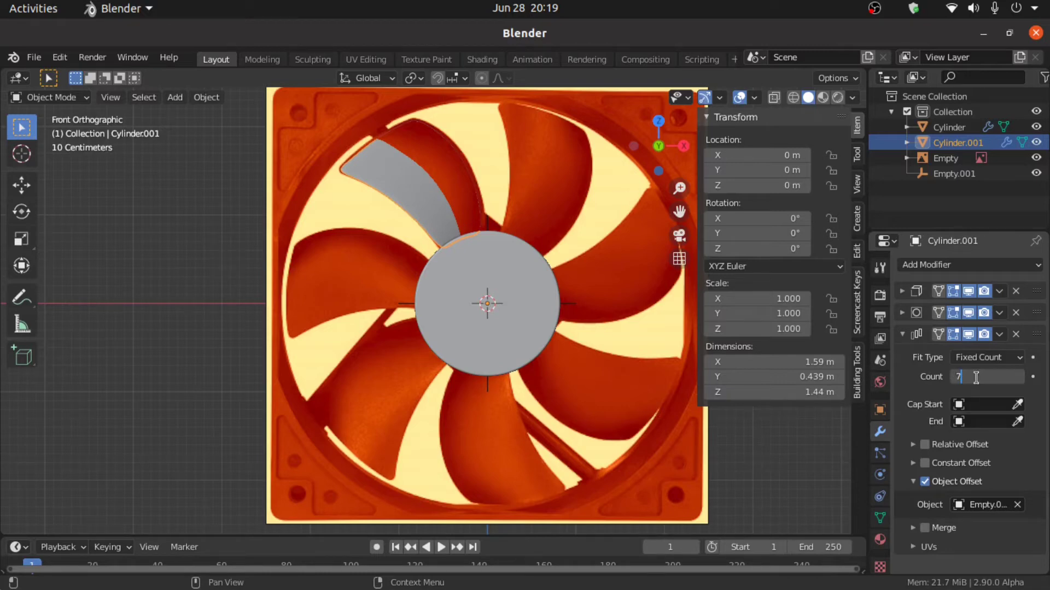
key(Return)
Set the Y rotation of Empty.001 to 51.4° to spread the blades around the hub, and inspect them without the reference image
click(954, 175)
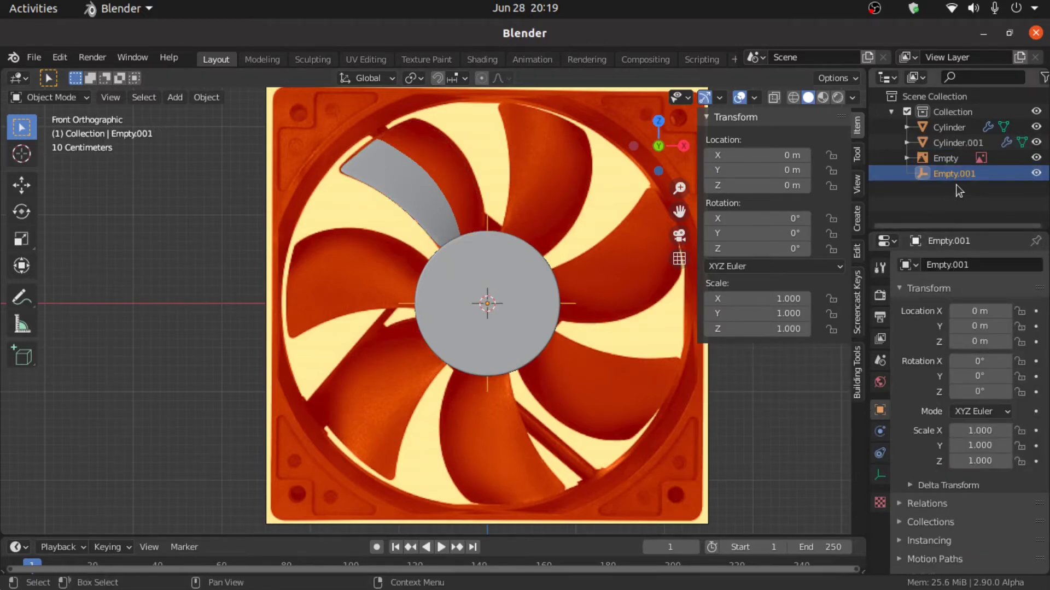
shift+middle_drag(754, 395, 661, 396)
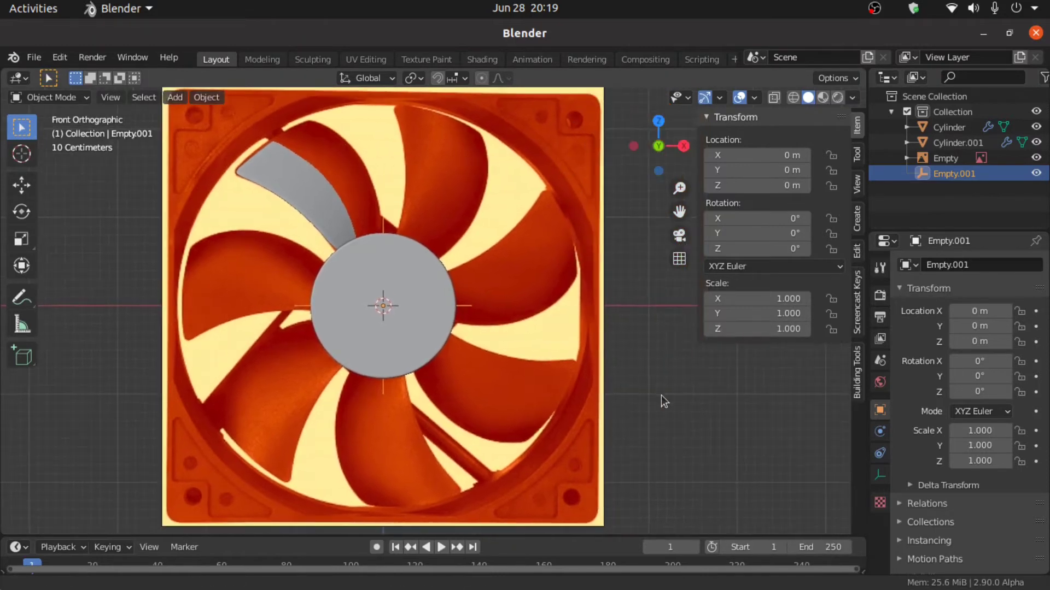
click(742, 235)
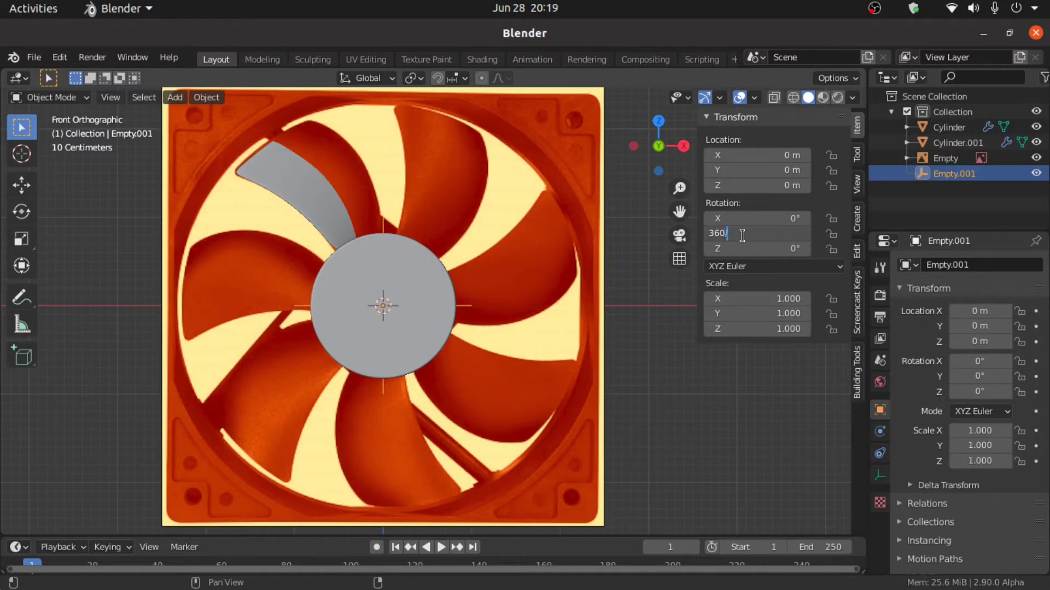
key(Return)
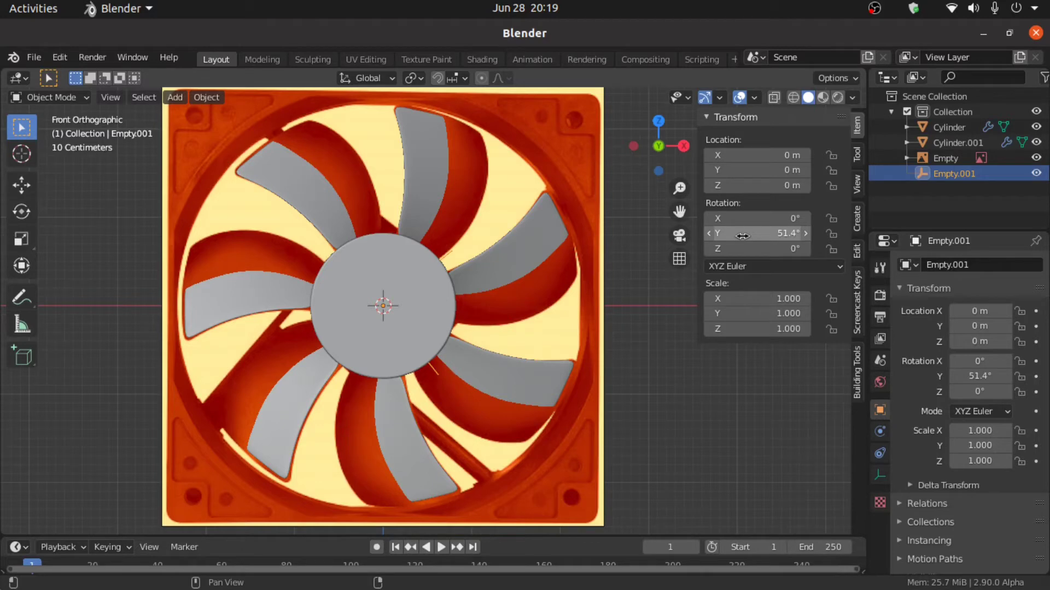
click(1036, 158)
middle_drag(448, 393, 359, 375)
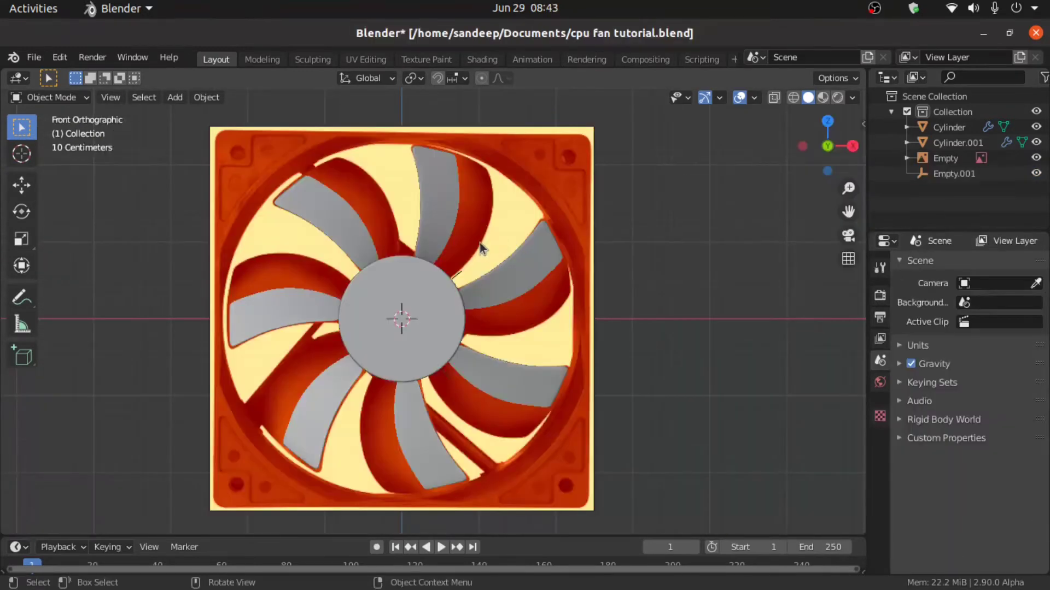
Add a single-vertex mesh and move it about -2.23 m in X and 1.33 m in Z, onto the frame's upper-left corner recess
shift+middle_drag(396, 245, 438, 253)
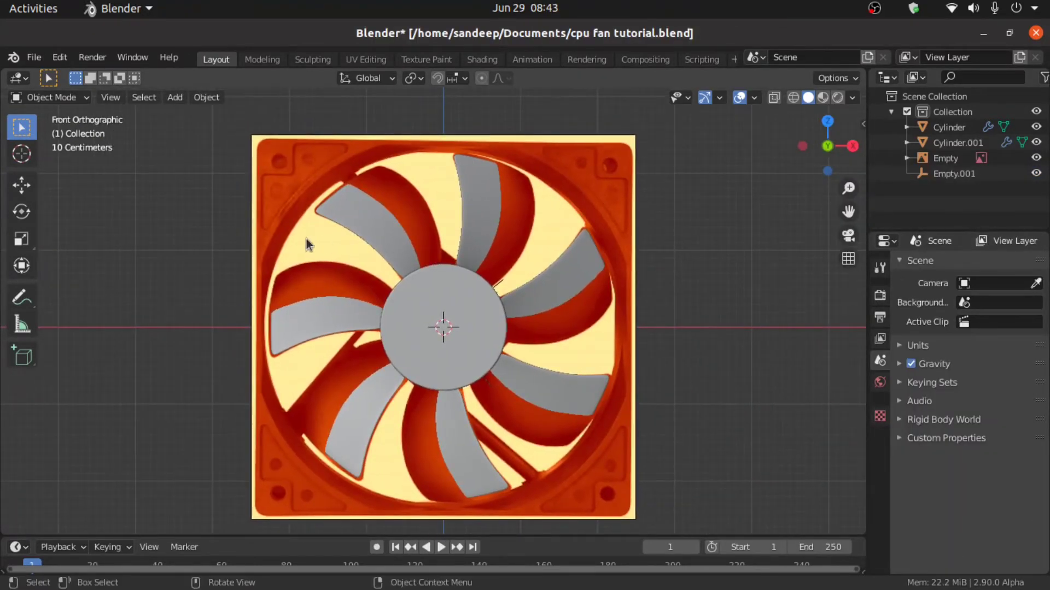
scroll(308, 248, up, 1)
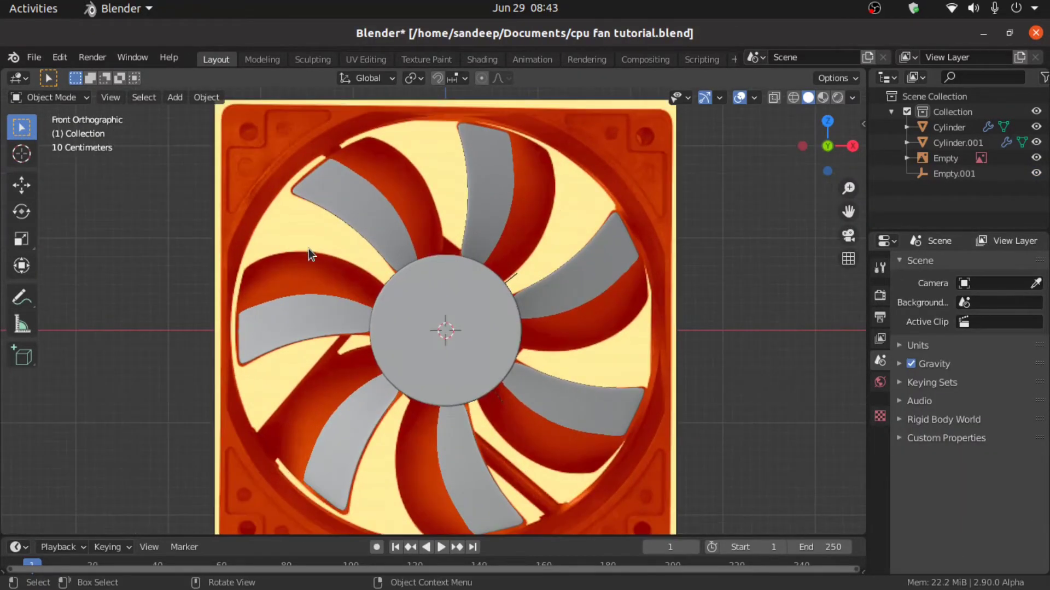
shift+middle_drag(310, 235, 329, 257)
key(shift+a)
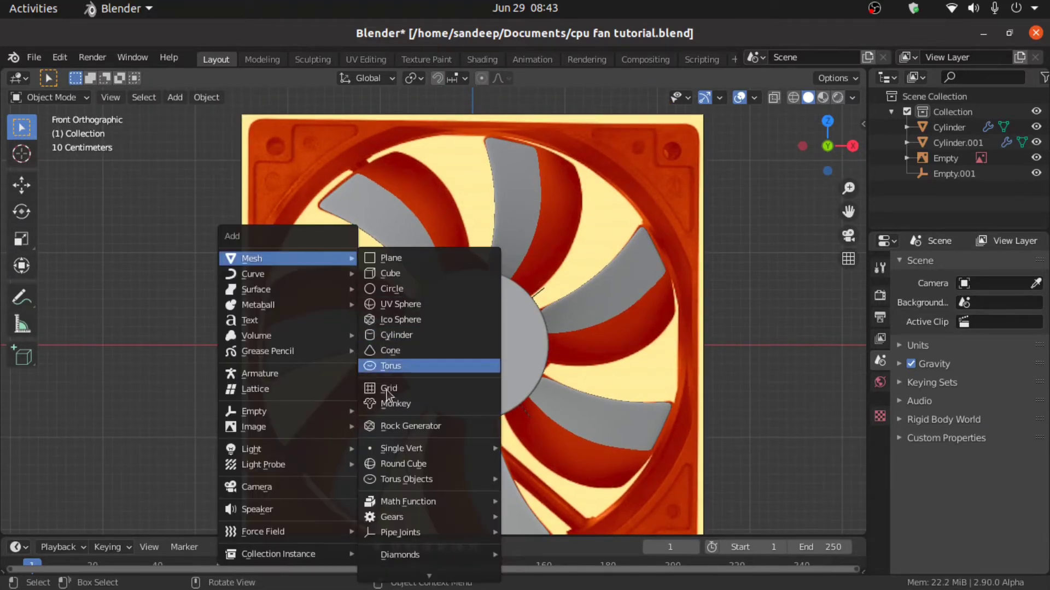
mouse_move(386, 452)
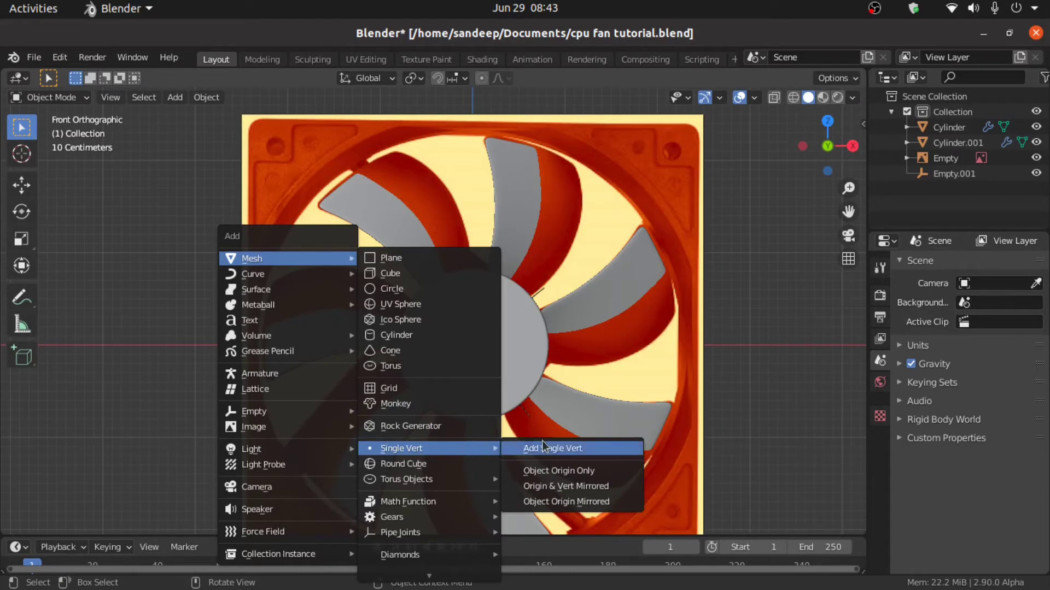
click(585, 455)
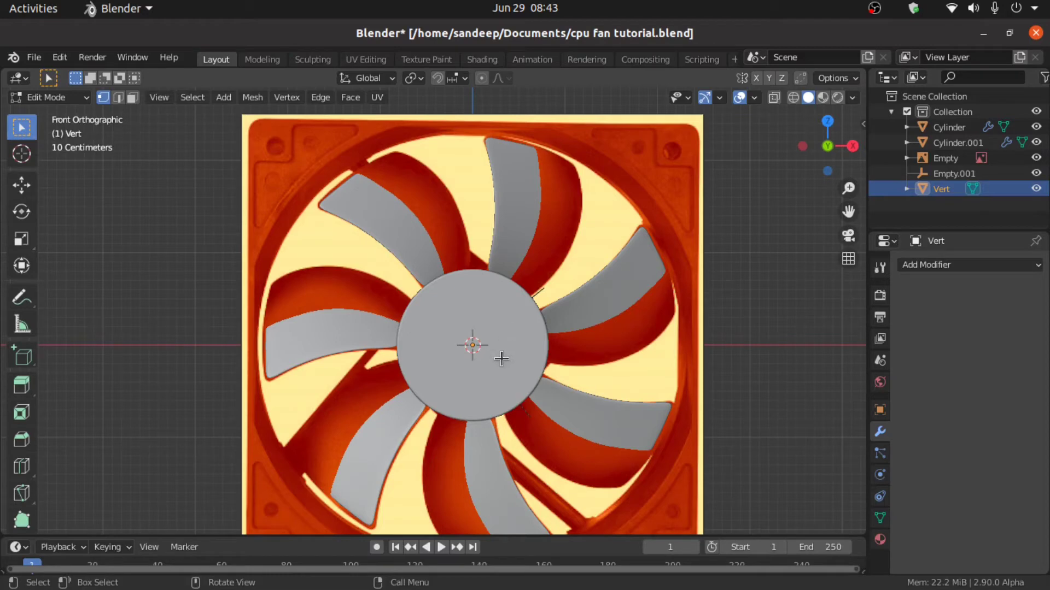
key(g)
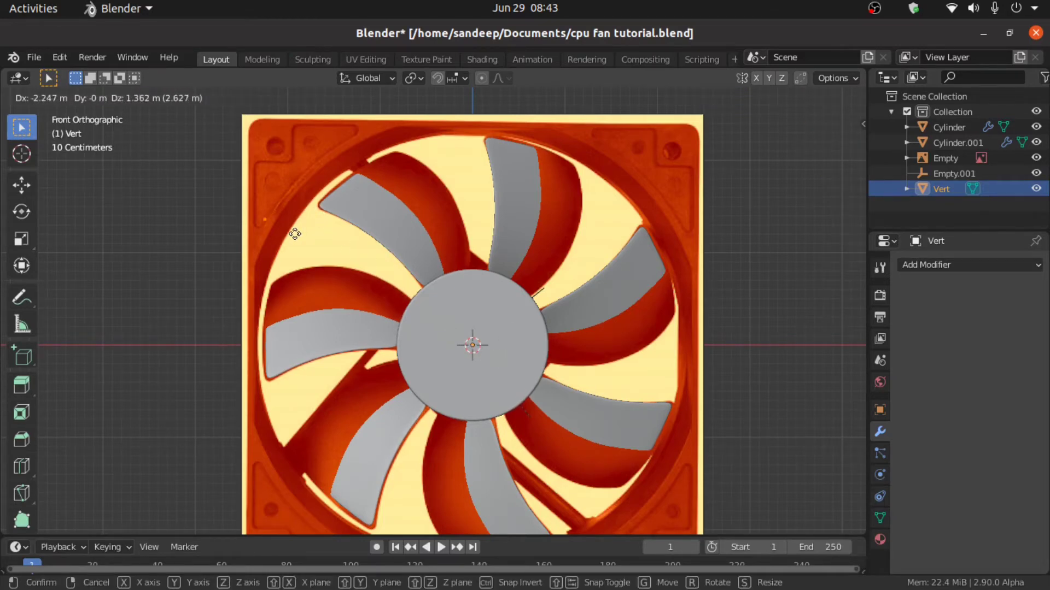
click(295, 235)
Extrude the vertex six times along the curved inner edge of the frame's upper-left recess, following the reference up to its far end
scroll(295, 235, up, 2)
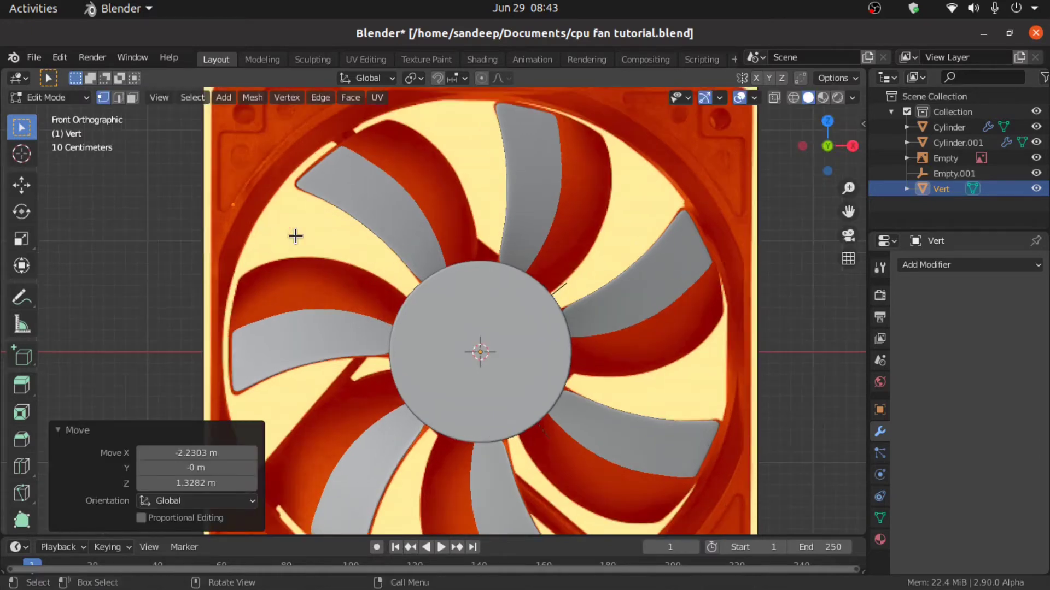
scroll(417, 337, up, 3)
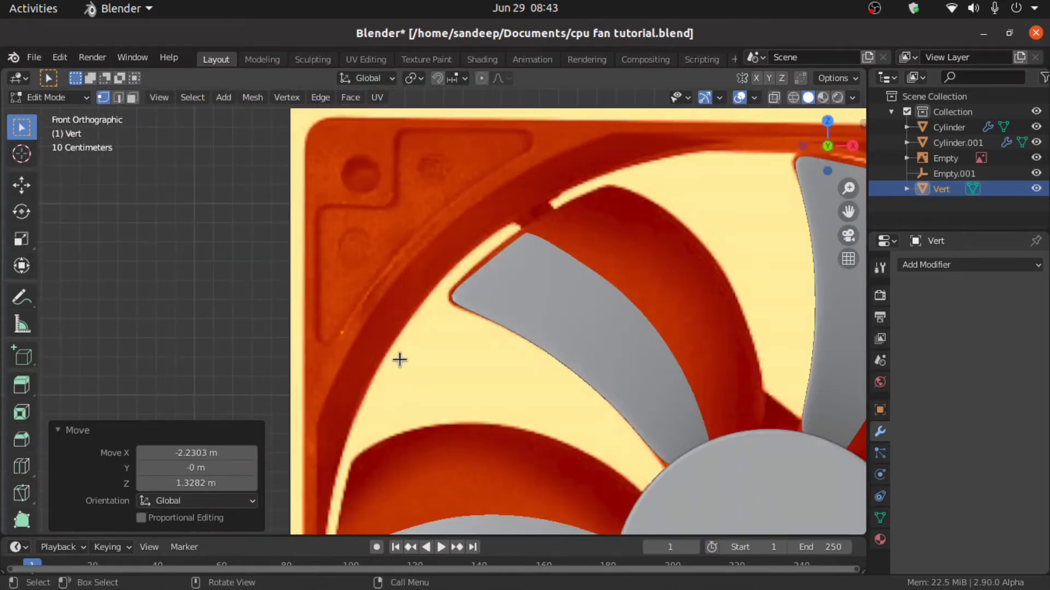
key(g)
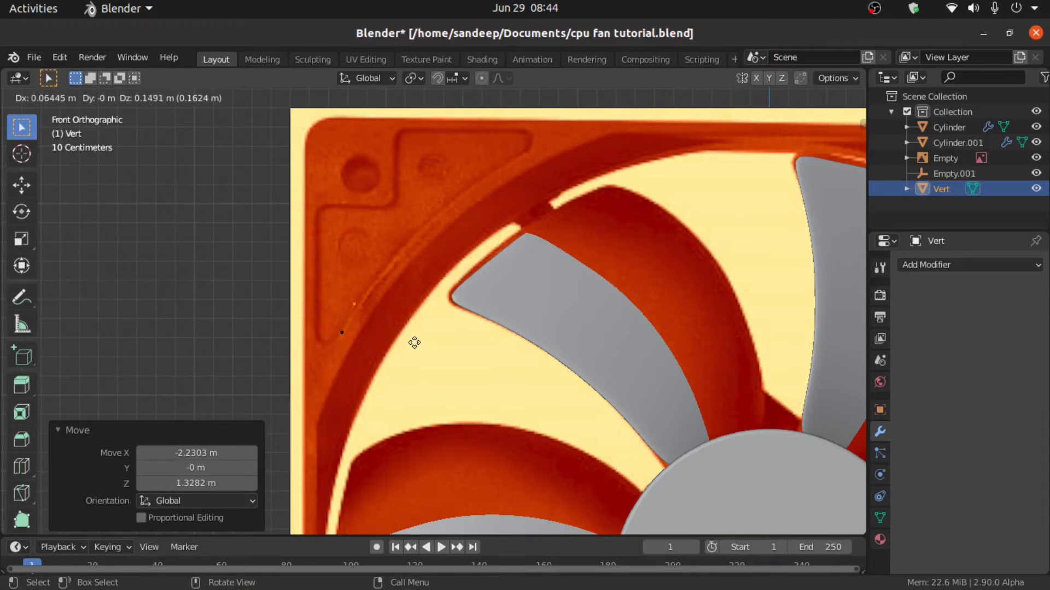
click(418, 339)
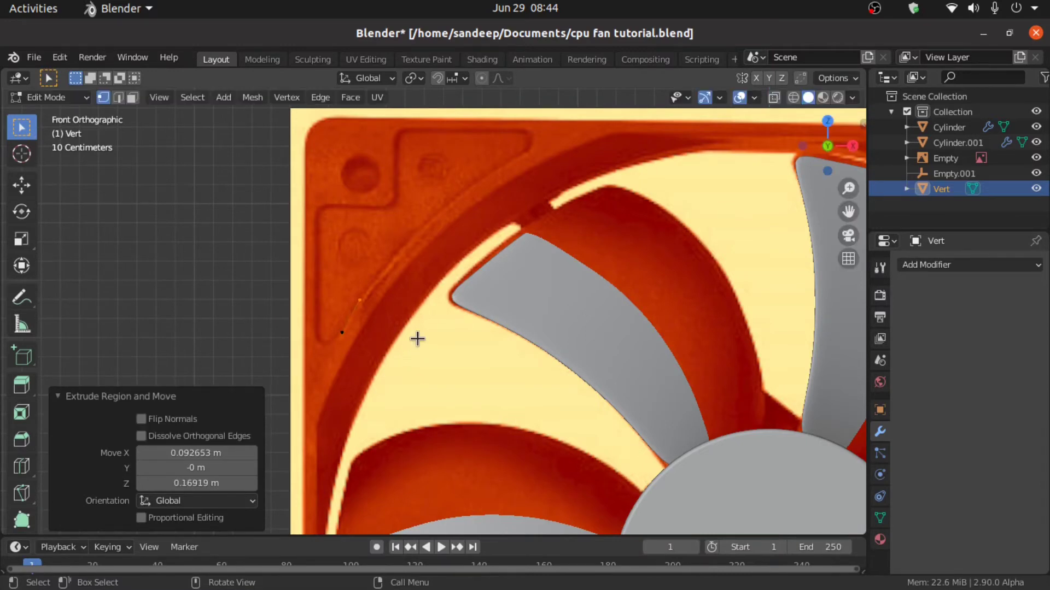
key(e)
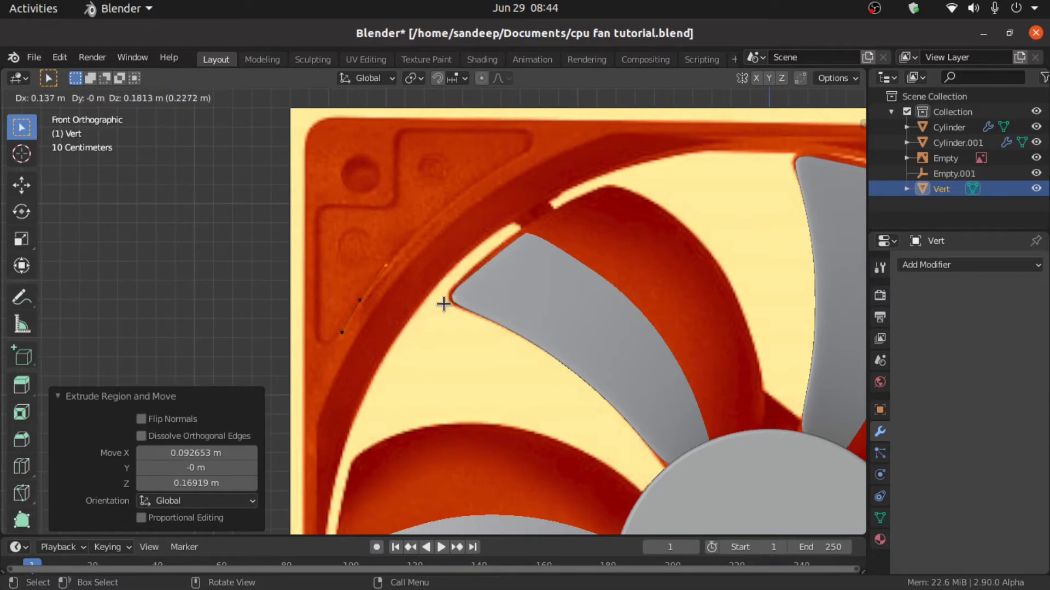
click(444, 304)
key(e)
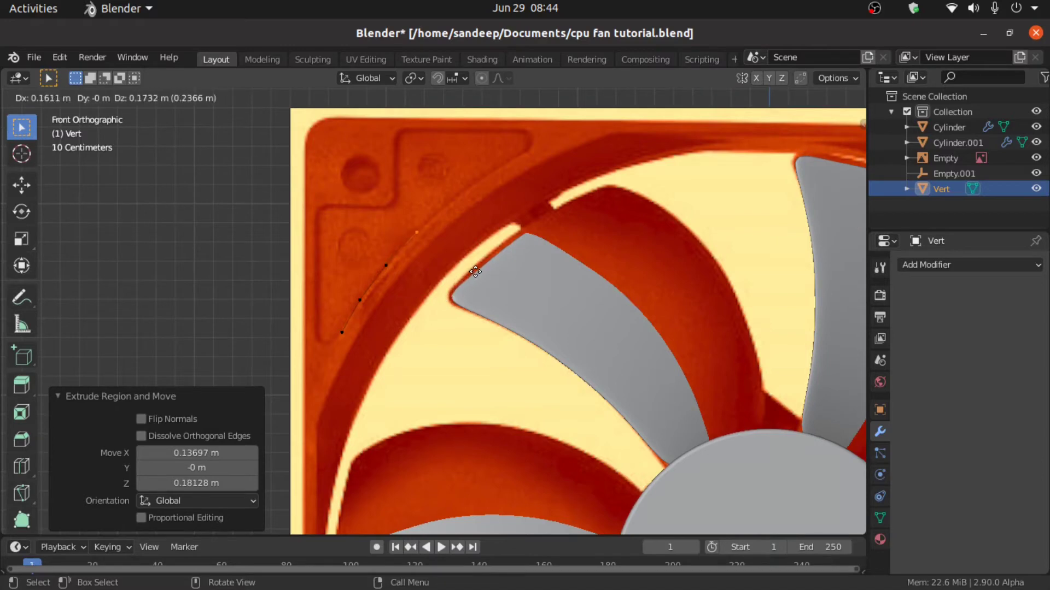
click(475, 272)
key(e)
click(514, 238)
key(e)
click(548, 215)
key(e)
click(578, 192)
Round the recess outline's upper-right corner with three short extrusions and extrude its top edge about 0.52 m along negative X
key(e)
click(586, 187)
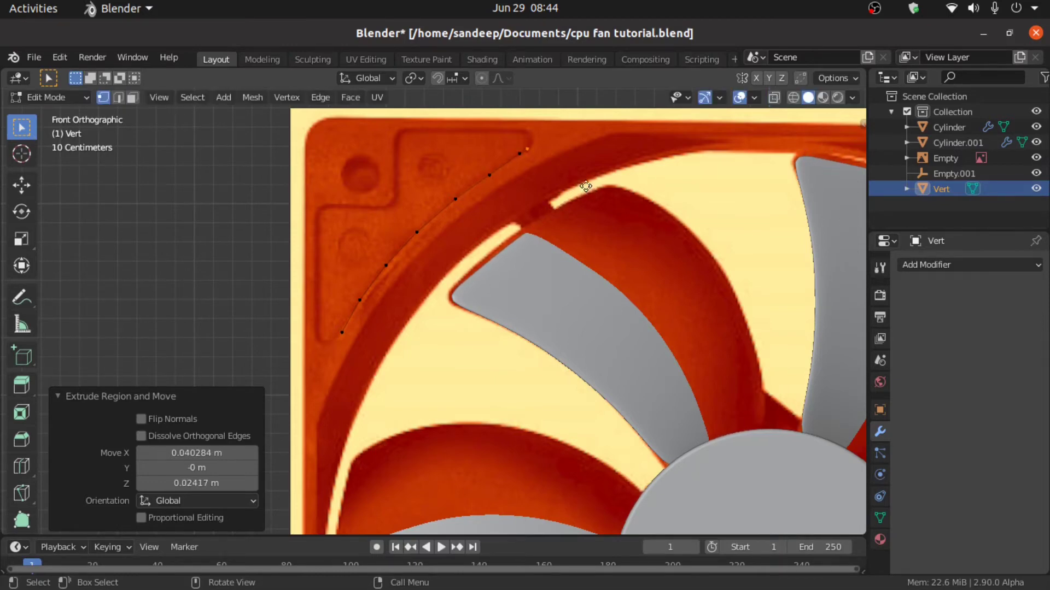
key(e)
click(583, 173)
key(e)
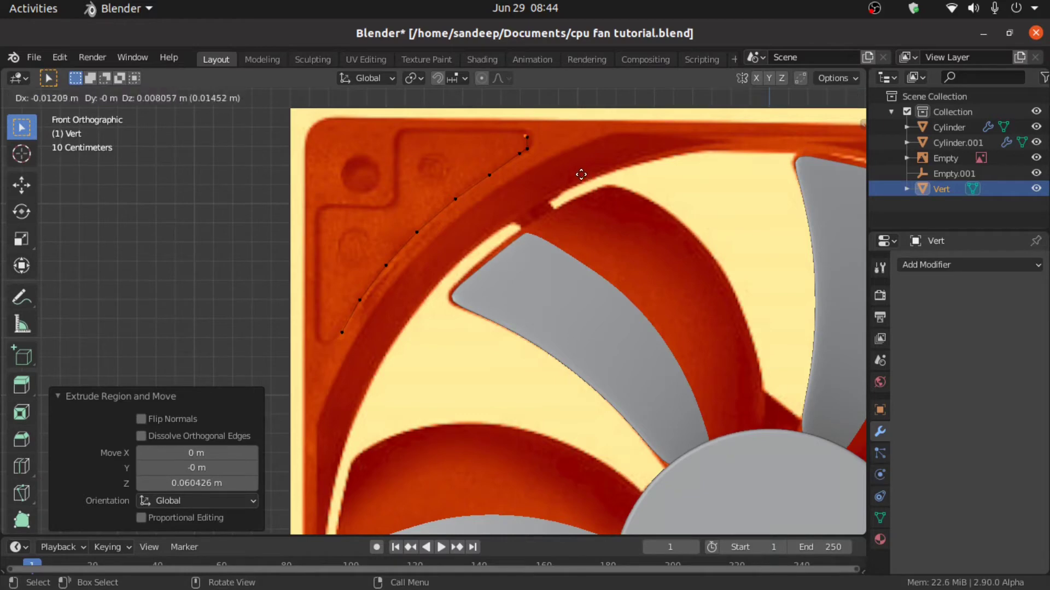
click(573, 171)
key(e)
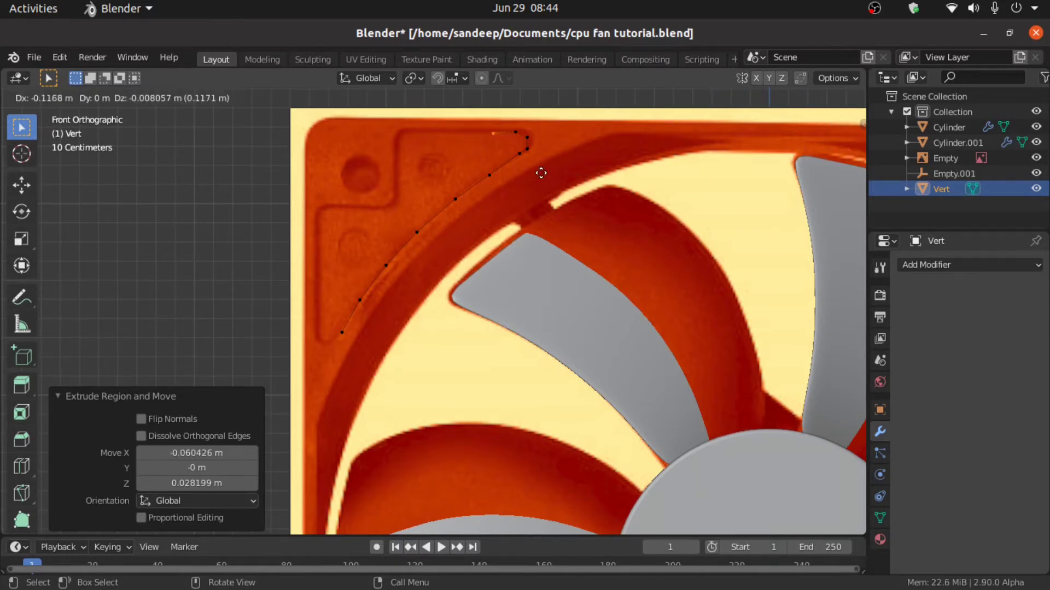
key(x)
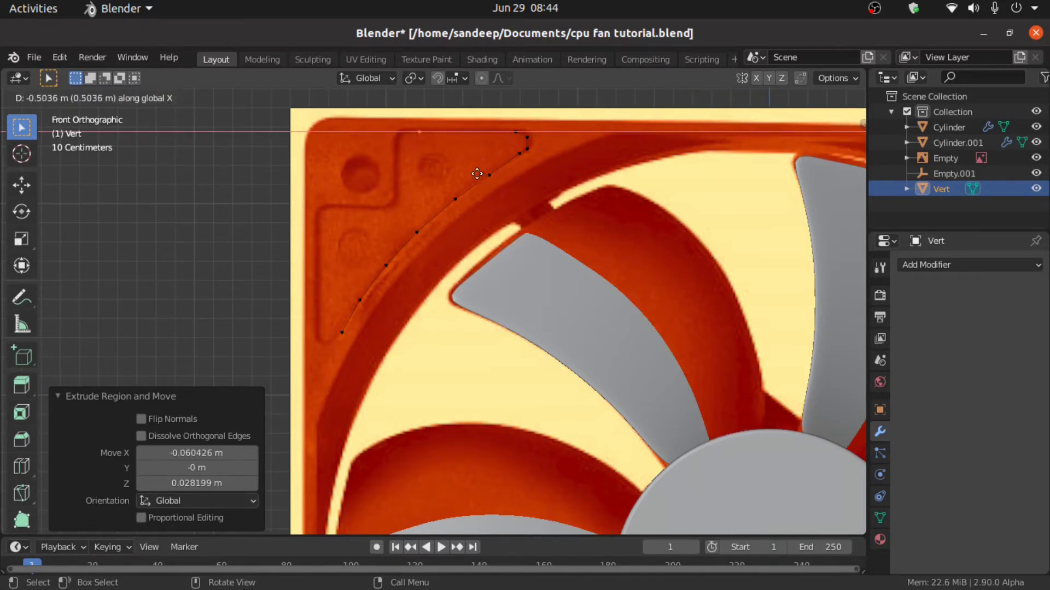
click(475, 173)
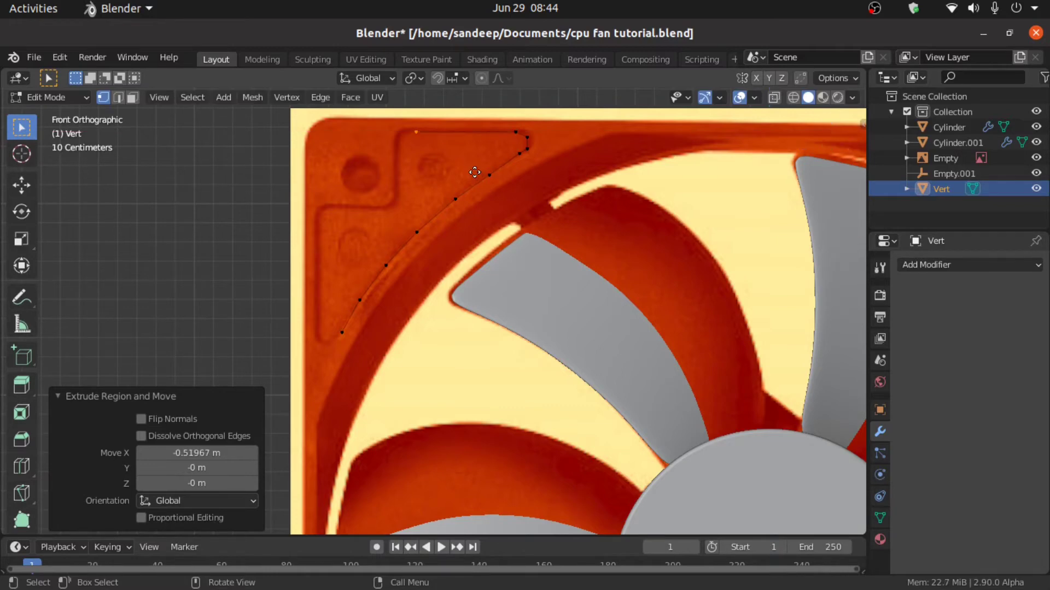
Round the upper-left corner of the recess outline with two short extrusions and extrude its side about 0.23 m down along Z
key(e)
click(460, 177)
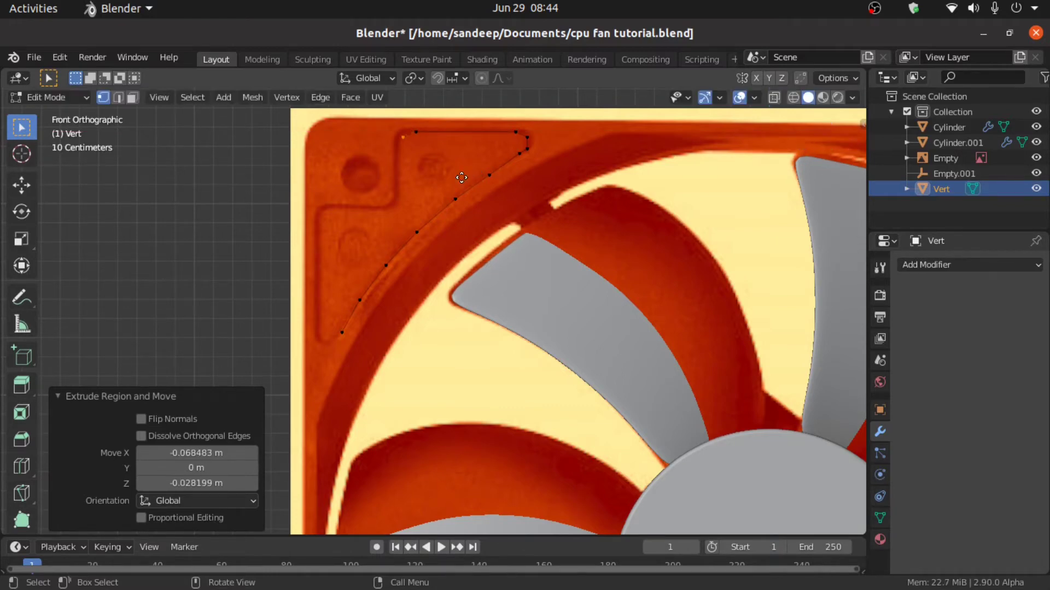
key(e)
click(453, 188)
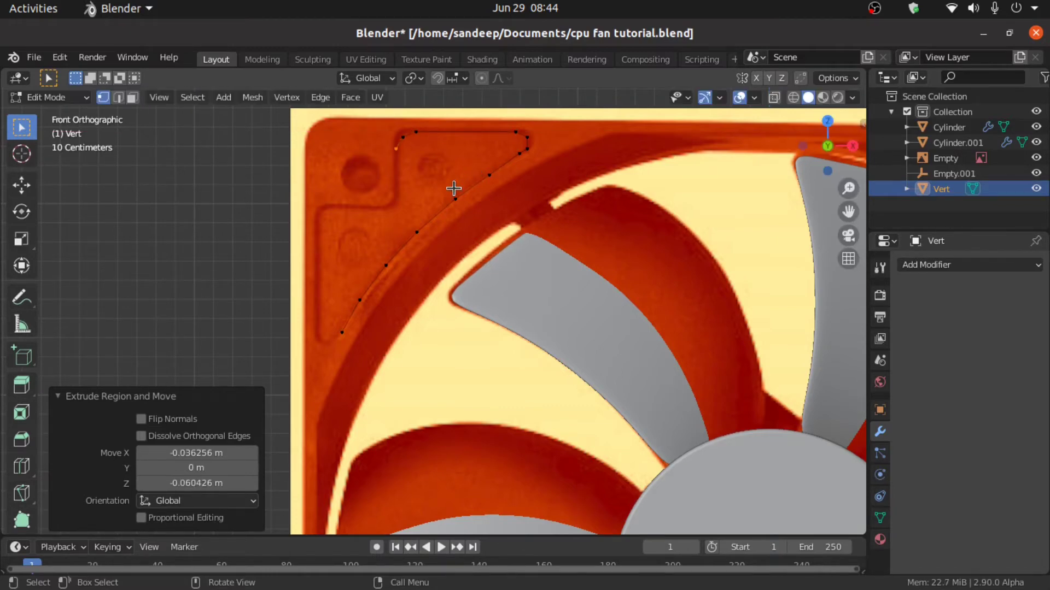
key(e)
key(z)
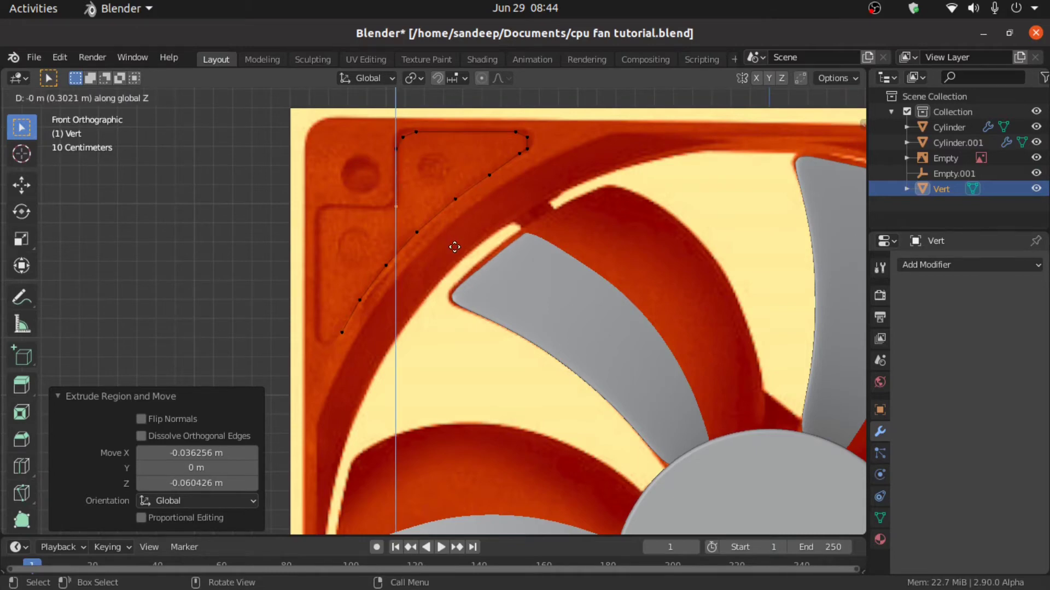
click(454, 234)
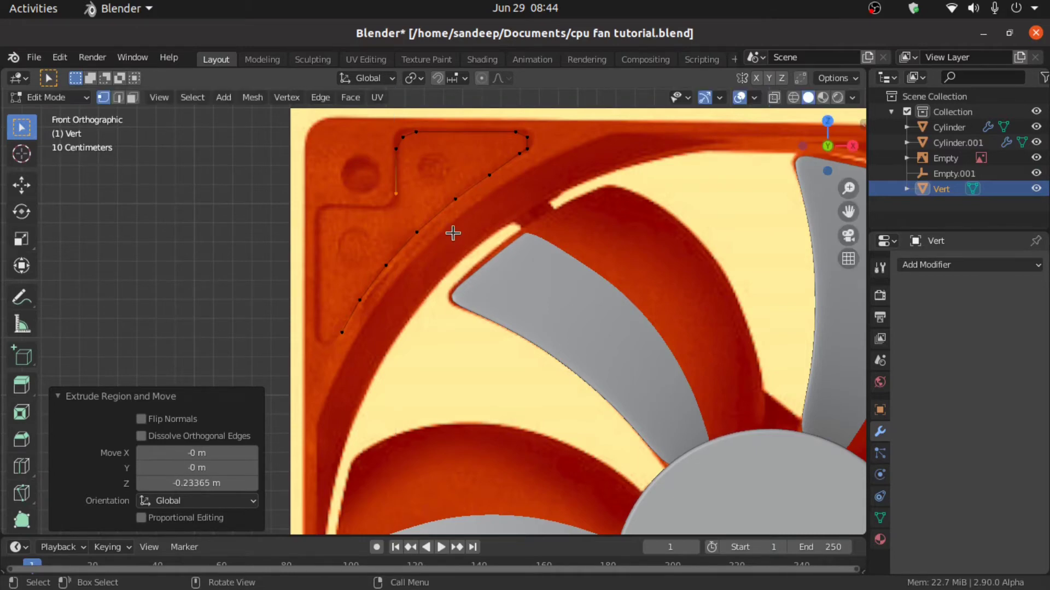
Extrude a short diagonal around the notch's inner corner and continue the outline about 0.31 m along negative X
key(e)
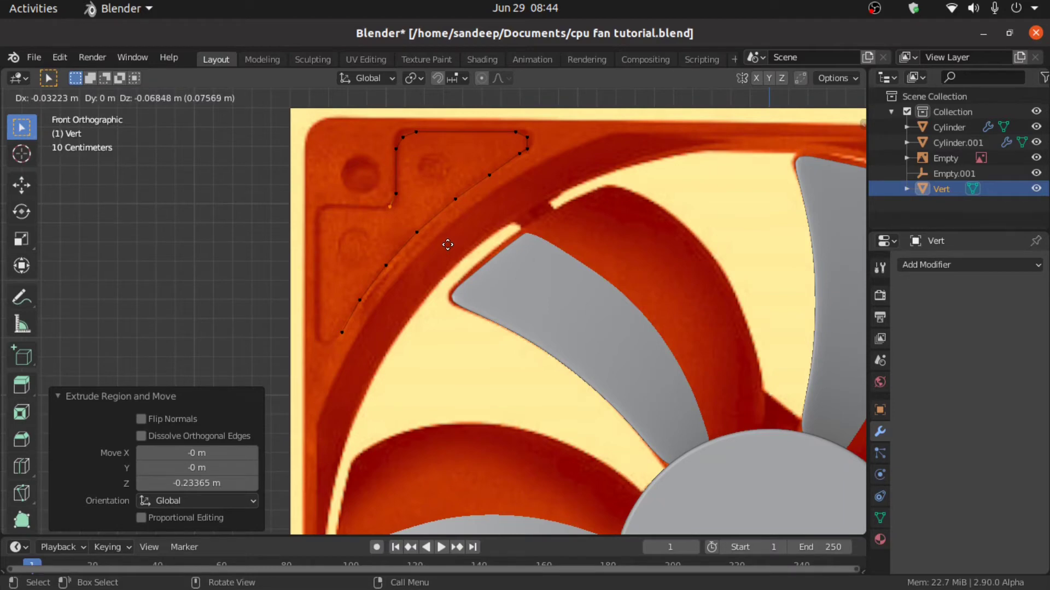
click(445, 242)
key(e)
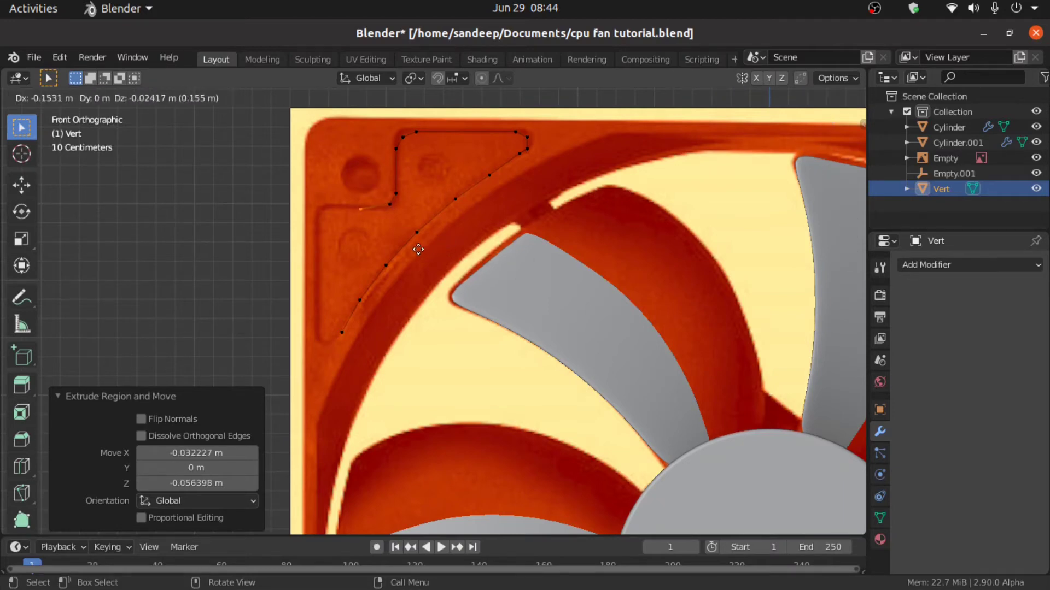
key(x)
click(388, 257)
key(w)
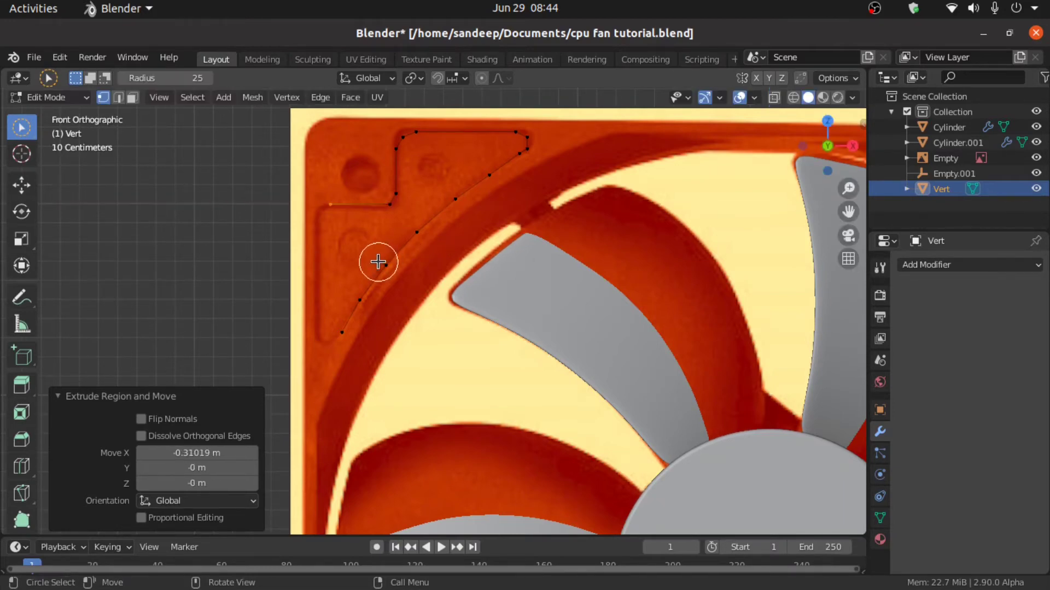
right_click(375, 262)
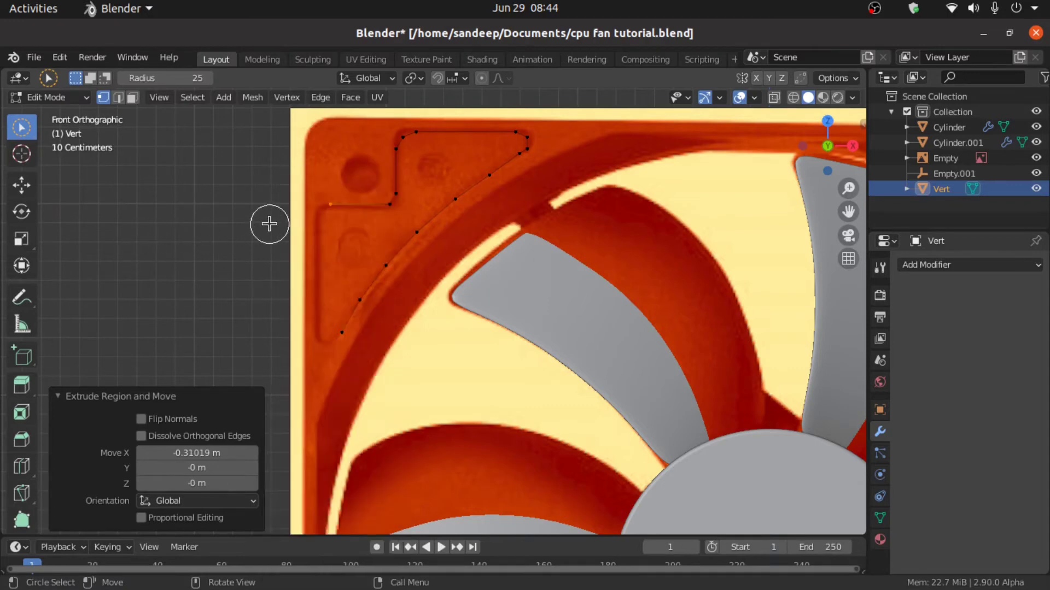
drag(21, 128, 54, 137)
click(54, 137)
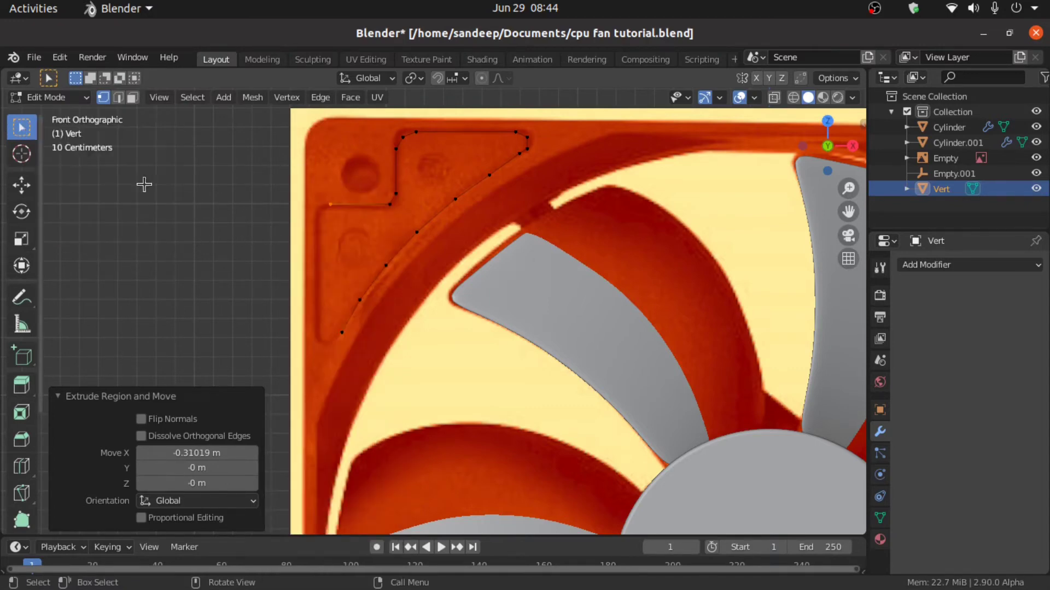
Extrude around the recess's outer left corner, down its left side by about 0.17 m and 0.48 m, and diagonally into its bottom corner
drag(375, 262, 355, 276)
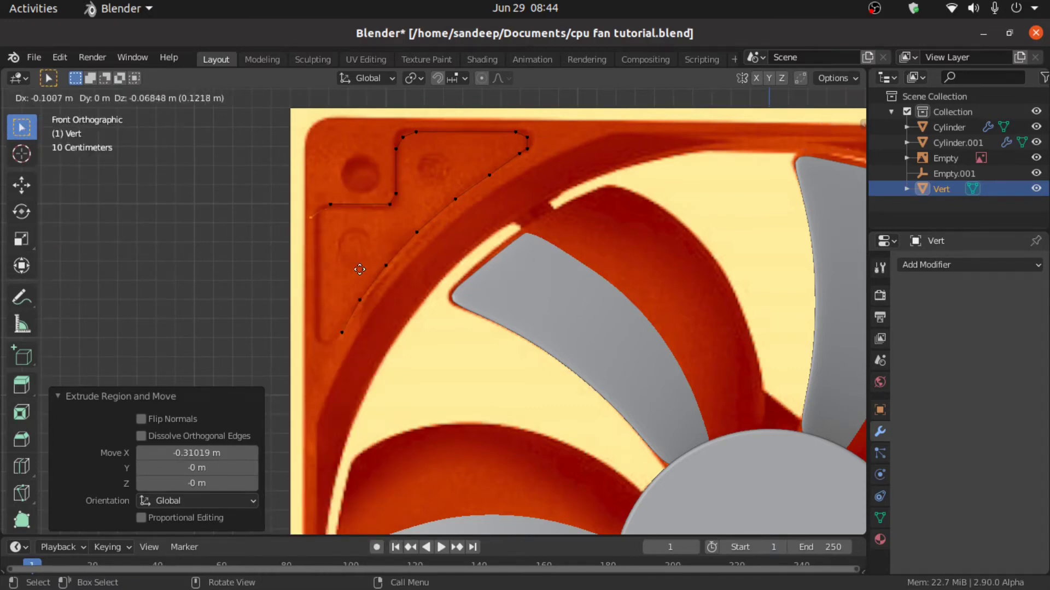
click(359, 269)
key(e)
click(360, 304)
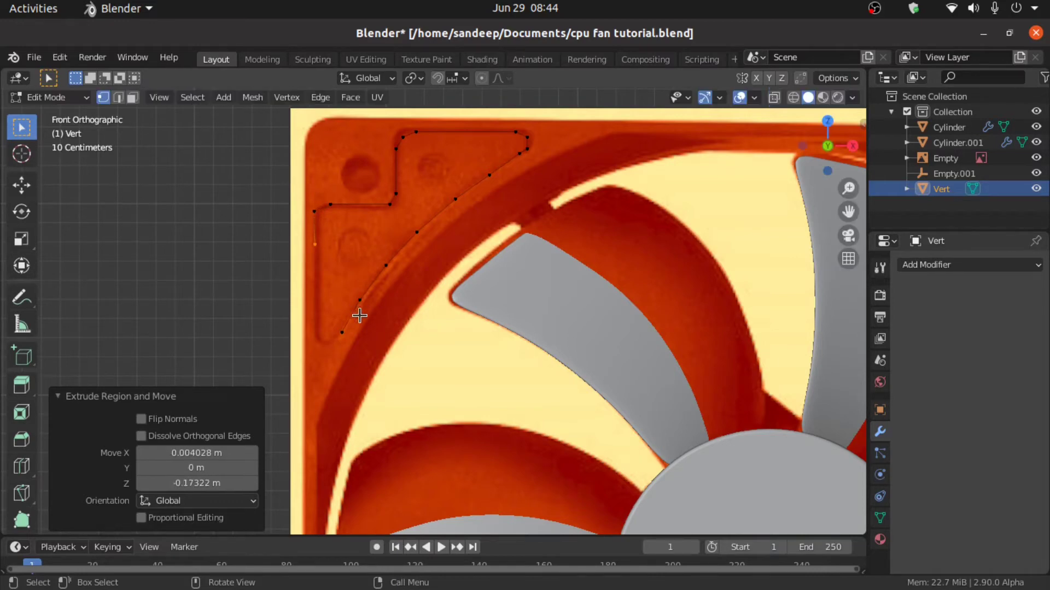
key(e)
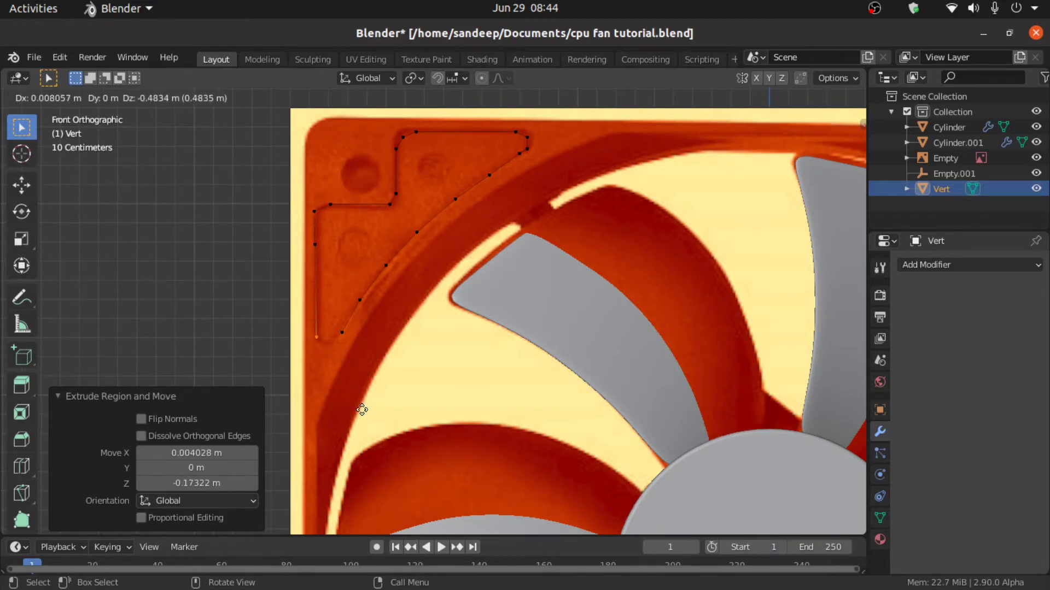
click(361, 409)
key(e)
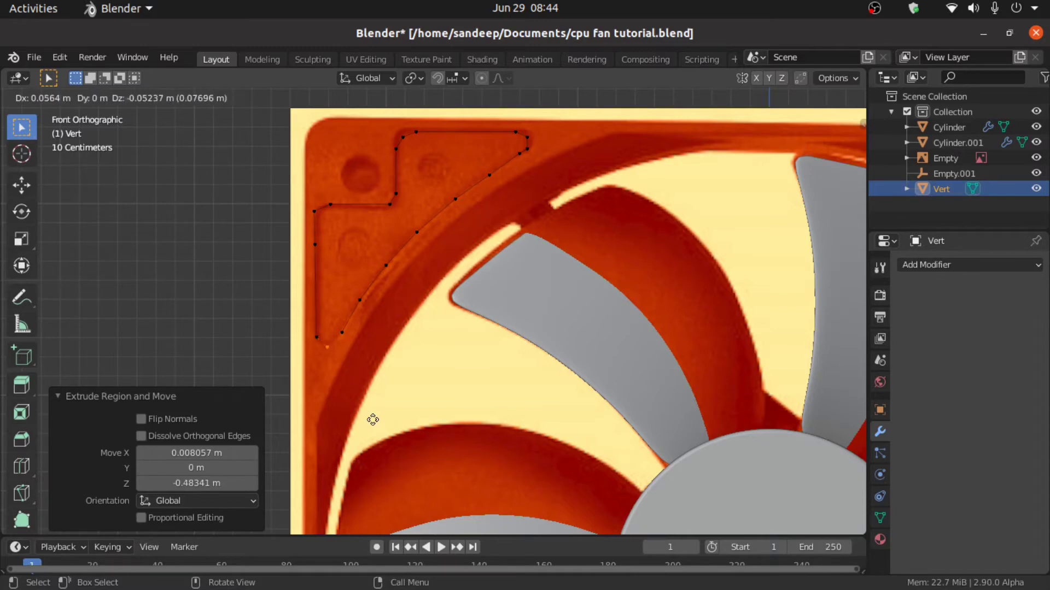
click(373, 417)
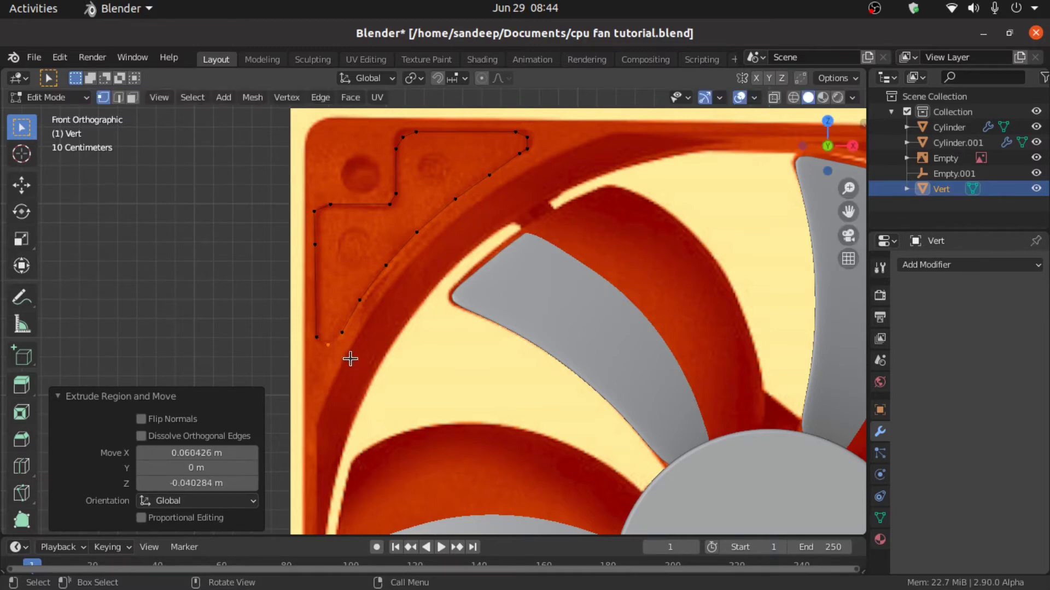
Select both open end vertices at the bottom of the recess outline
shift+click(343, 339)
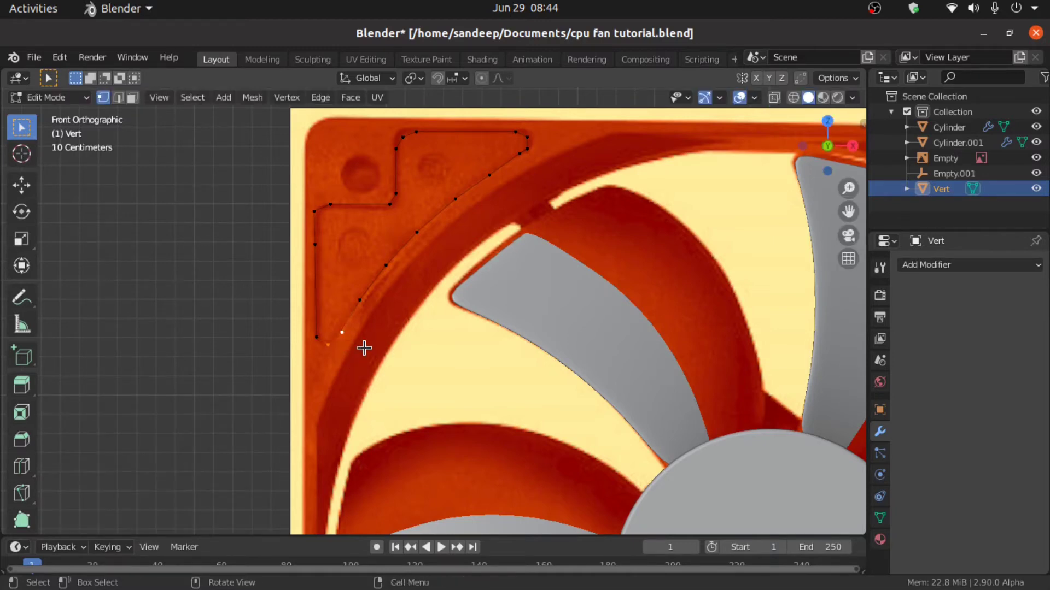
Merge the selected vertices at the outline's lower end using At First, then move the merged vertex down onto the recess corner
key(m)
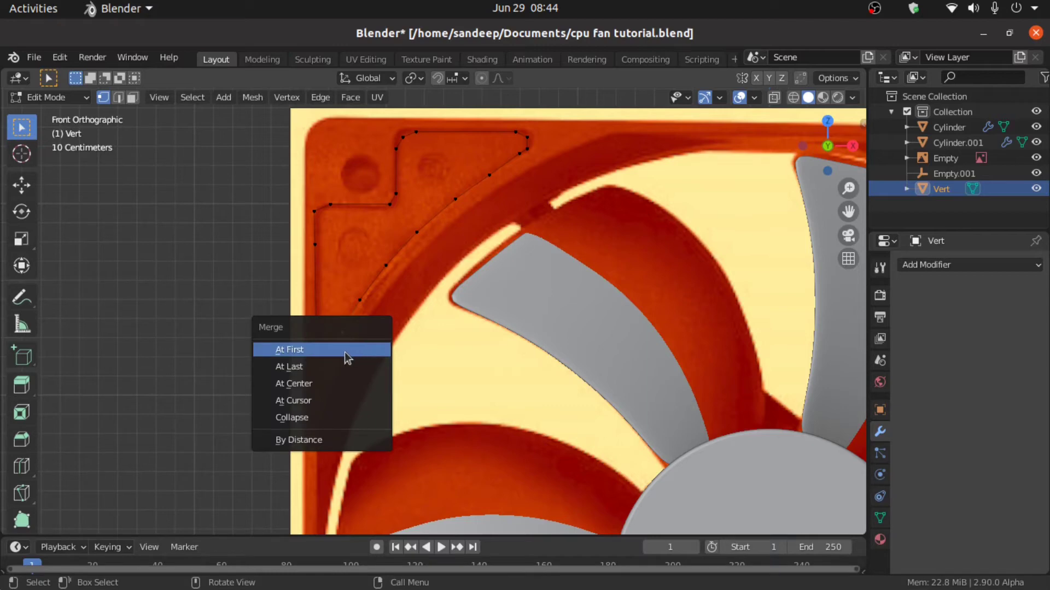
click(342, 356)
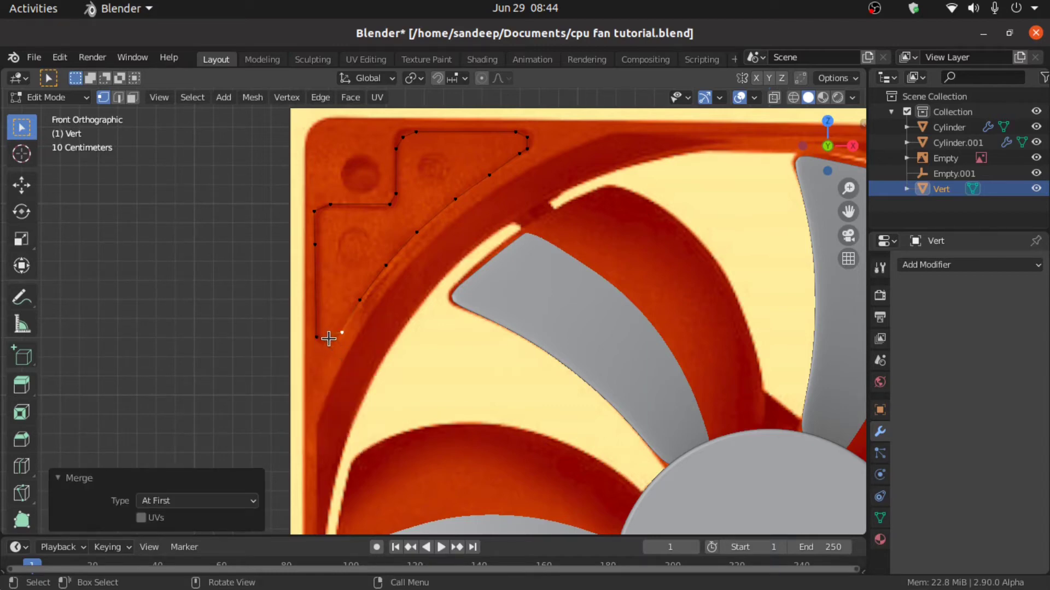
key(g)
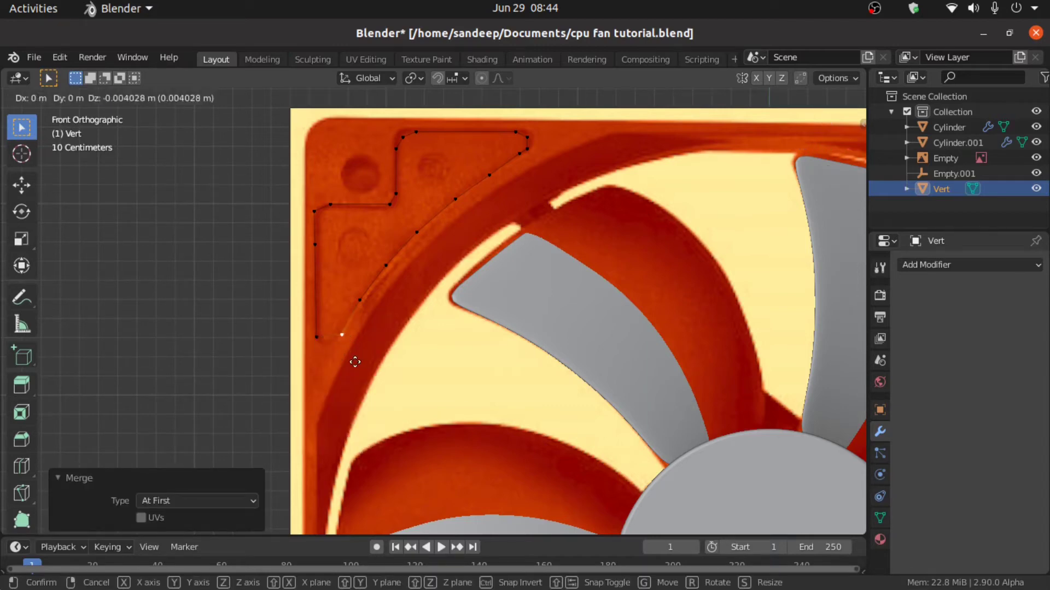
click(346, 364)
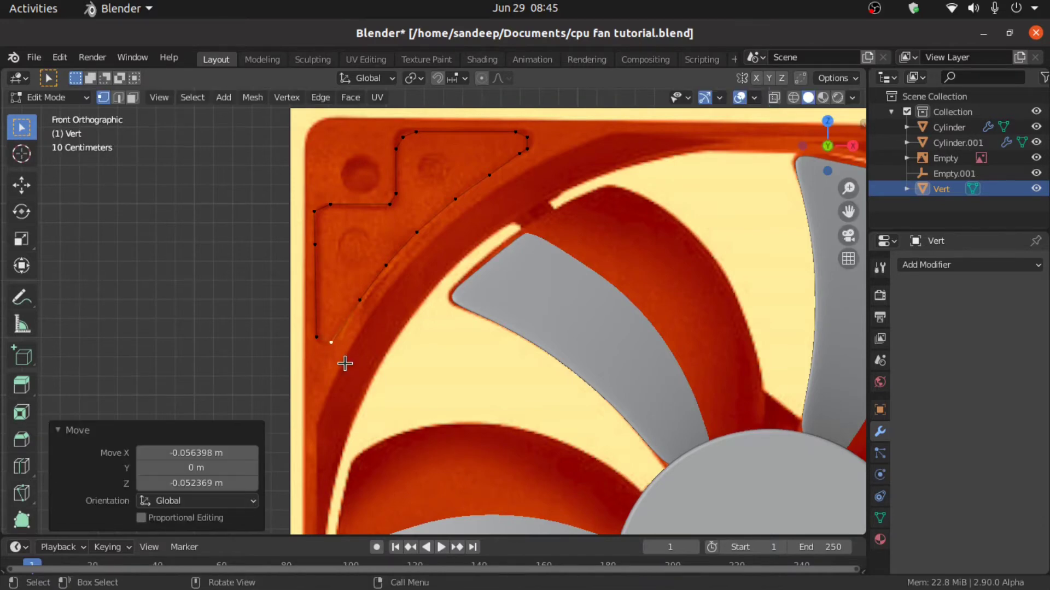
Reposition the two lowest outline vertices so they follow the reference recess's bottom corner
click(316, 337)
key(g)
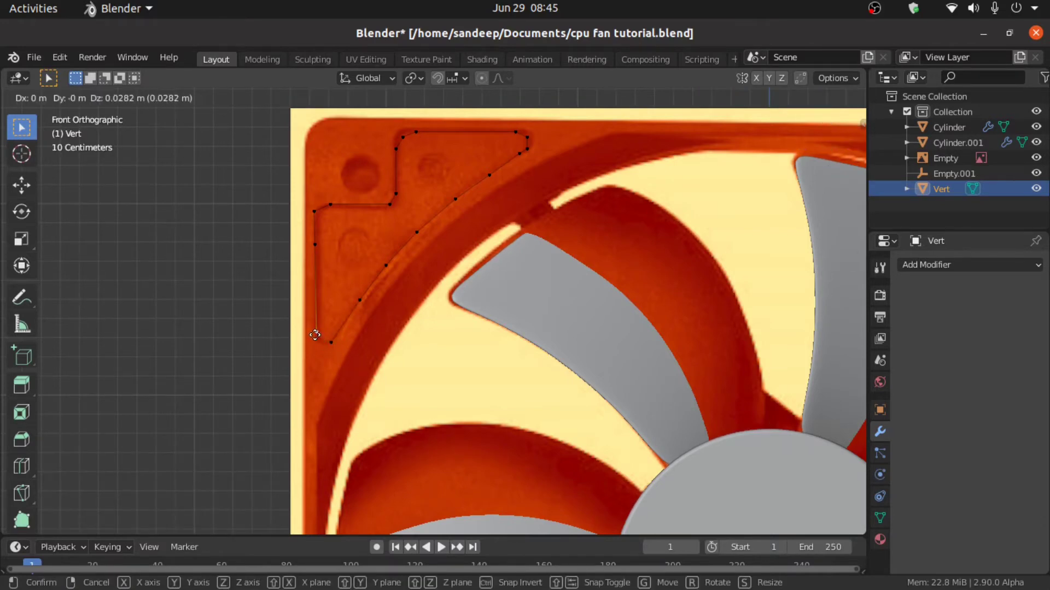
click(313, 331)
click(330, 341)
key(g)
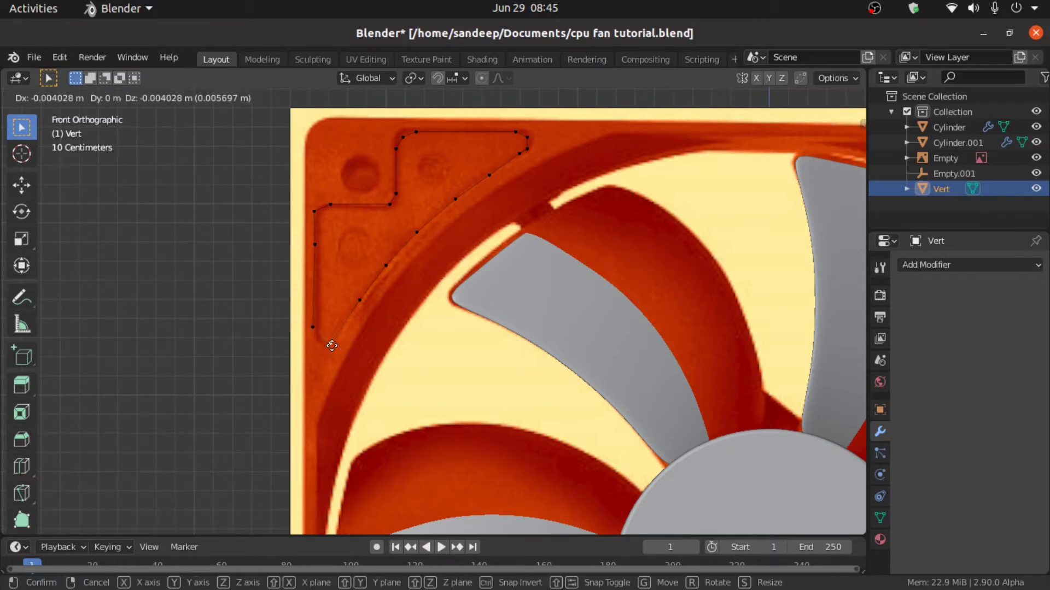
click(332, 345)
Bevel the outline's bottom corner vertex with 3 segments and a width of about 0.065 m, and return to Object Mode
scroll(375, 348, up, 3)
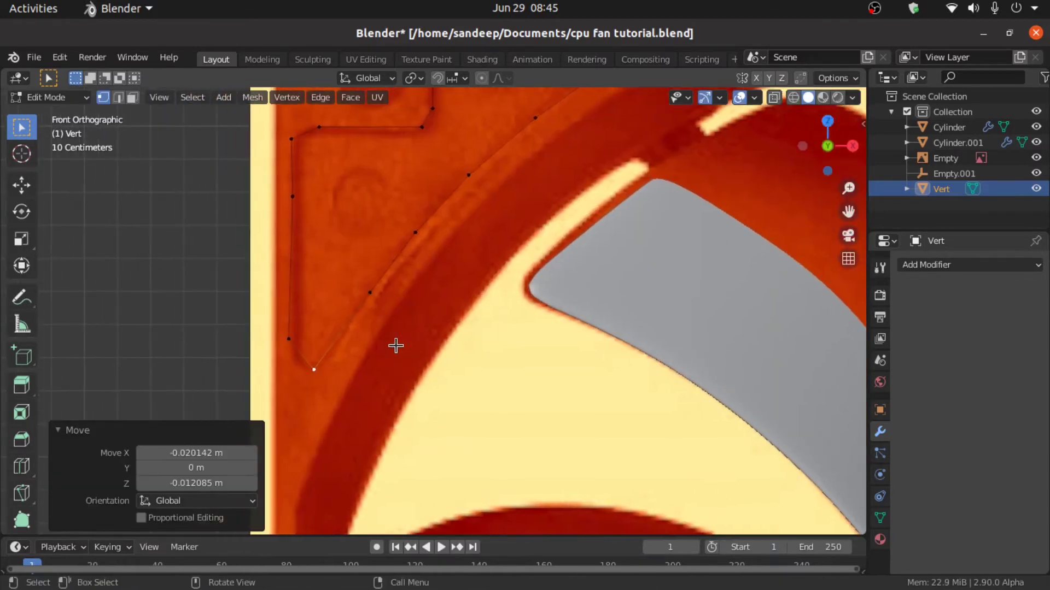
key(ctrl+shift+b)
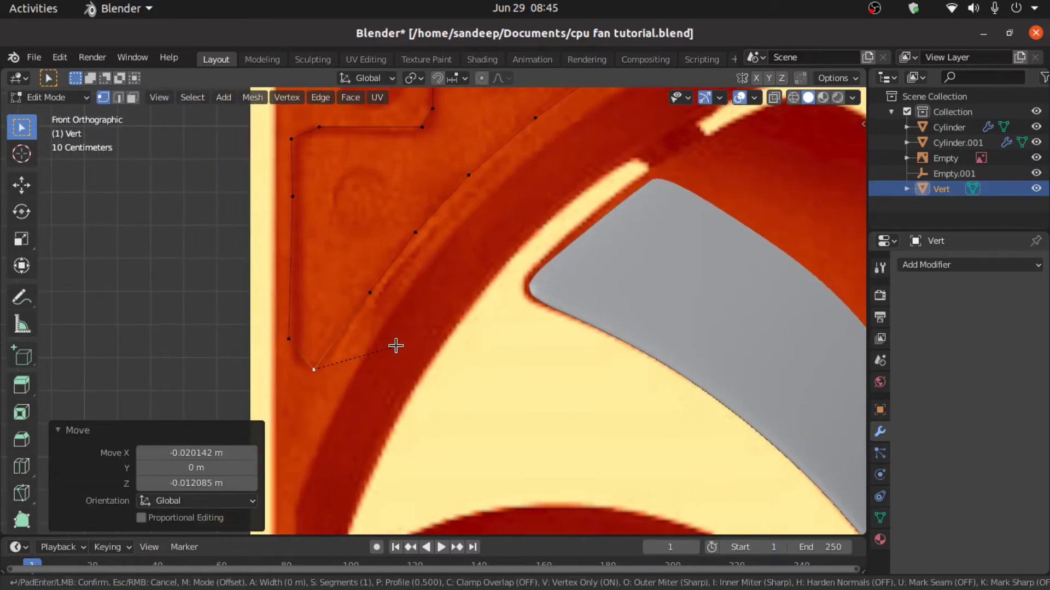
scroll(396, 345, up, 1)
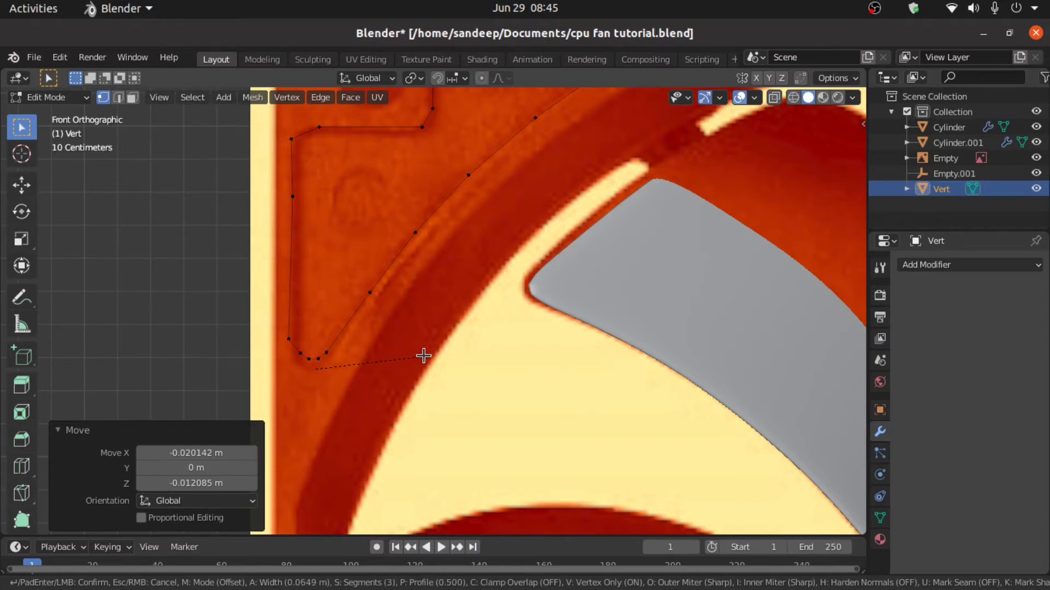
click(423, 356)
scroll(423, 356, down, 2)
key(Tab)
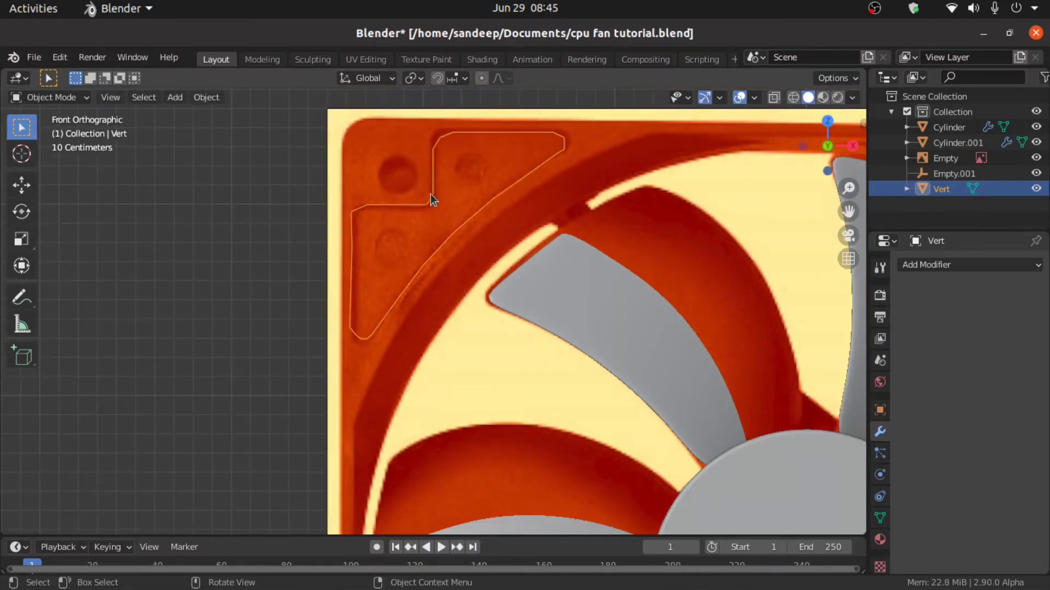
Add a Subdivision Surface modifier with 2 viewport levels to the corner outline and apply it
scroll(428, 208, up, 3)
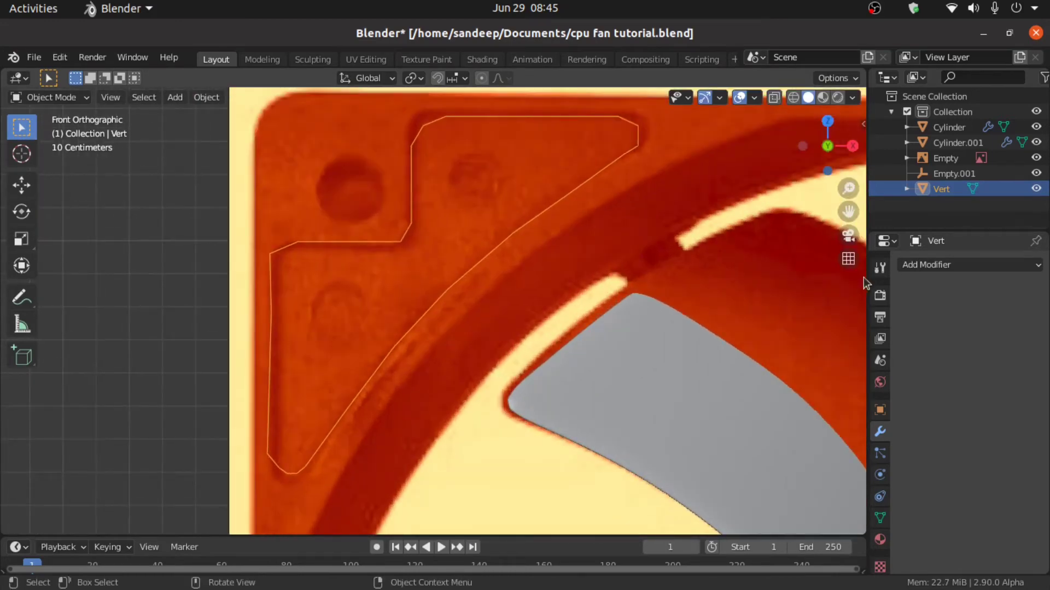
click(931, 267)
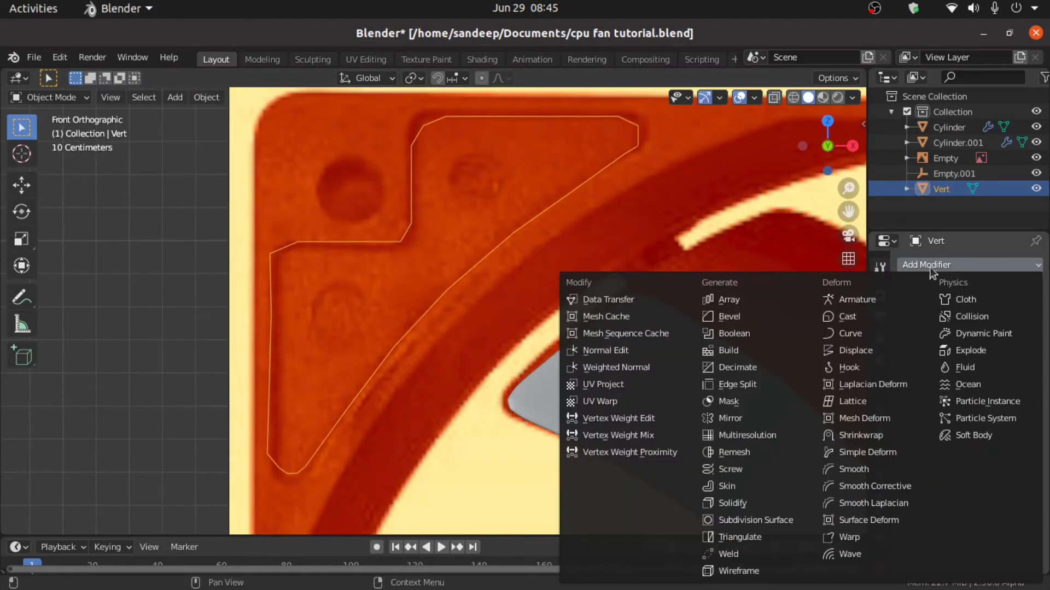
click(773, 520)
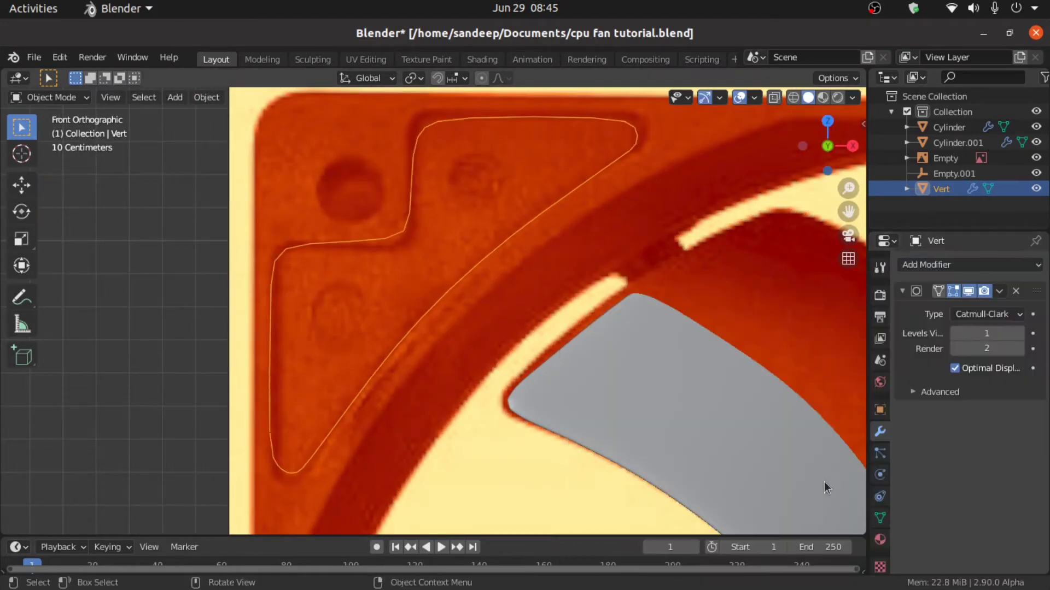
click(1019, 334)
scroll(635, 296, down, 4)
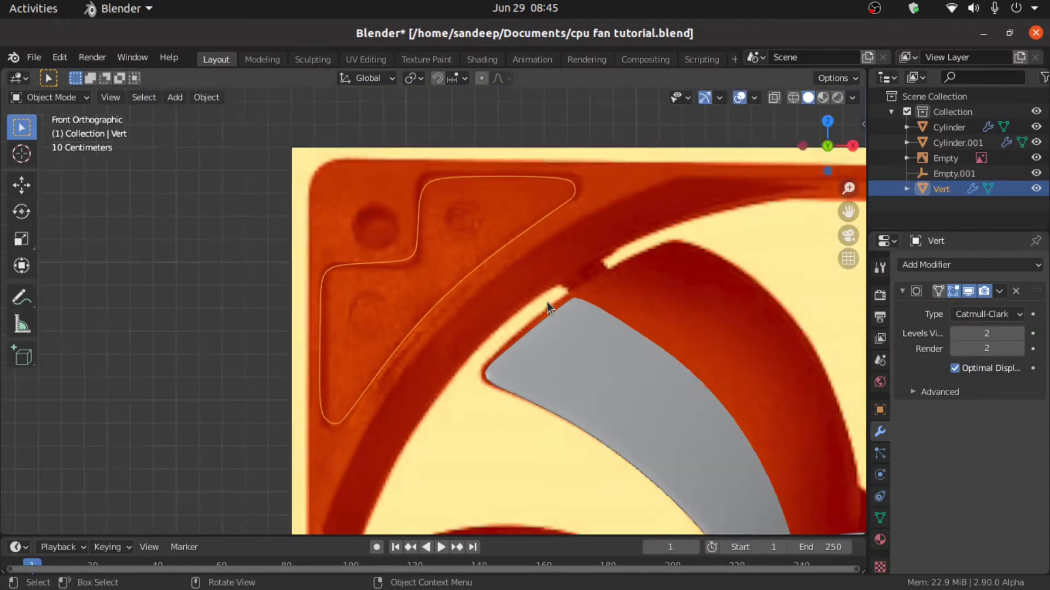
click(998, 291)
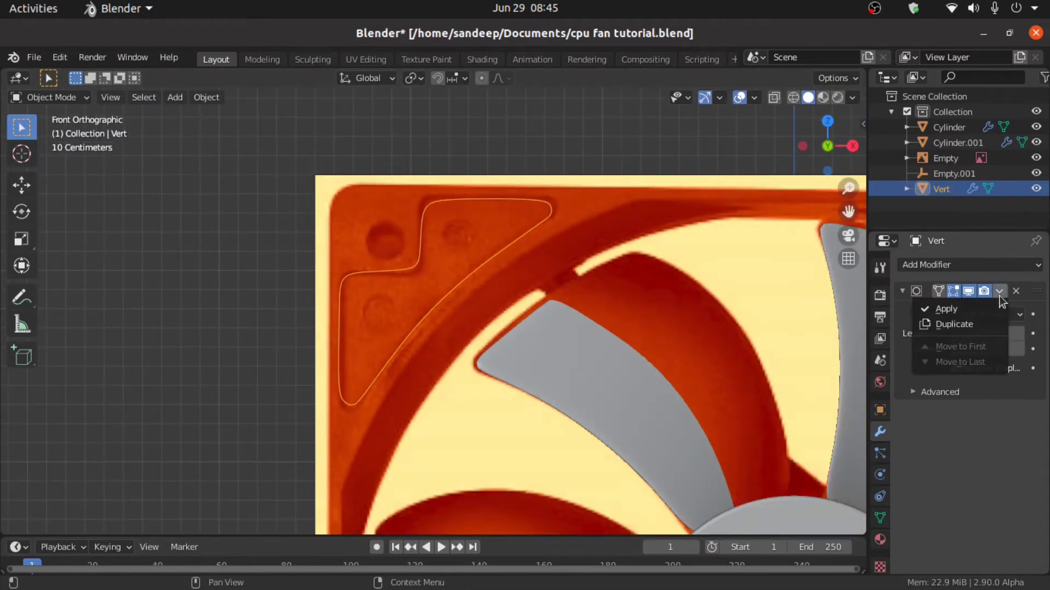
click(967, 311)
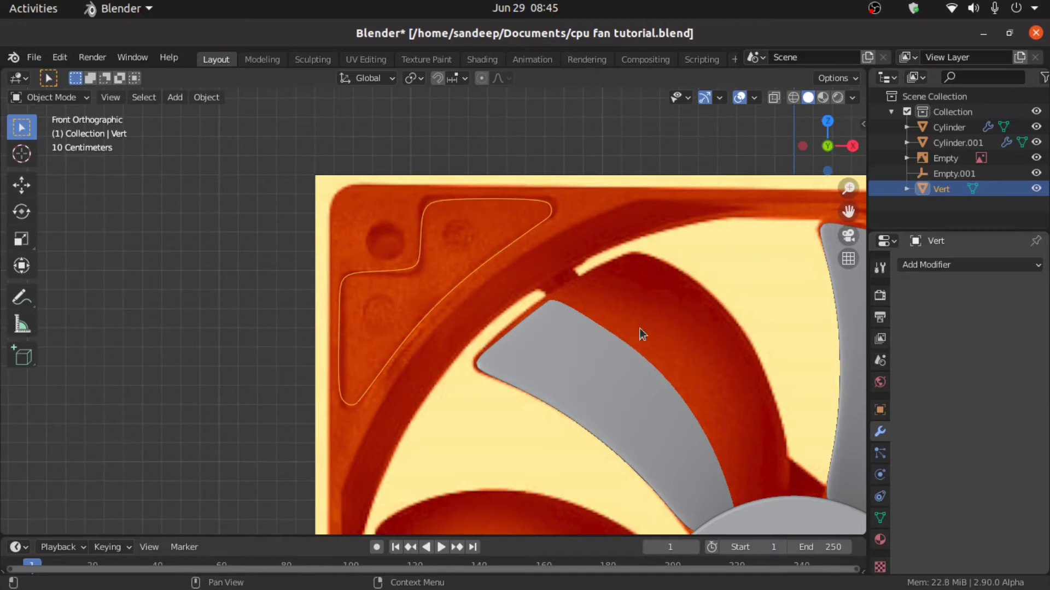
Move the corner outline about -0.27 m along the Y axis, in front of the reference image
scroll(455, 322, down, 2)
middle_drag(455, 323, 469, 358)
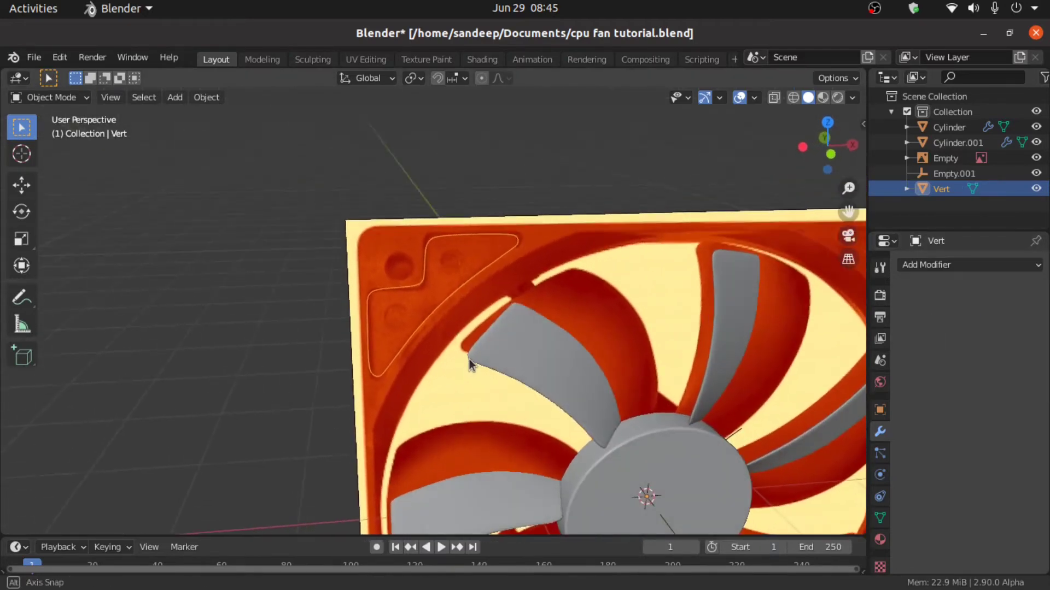
key(g)
key(y)
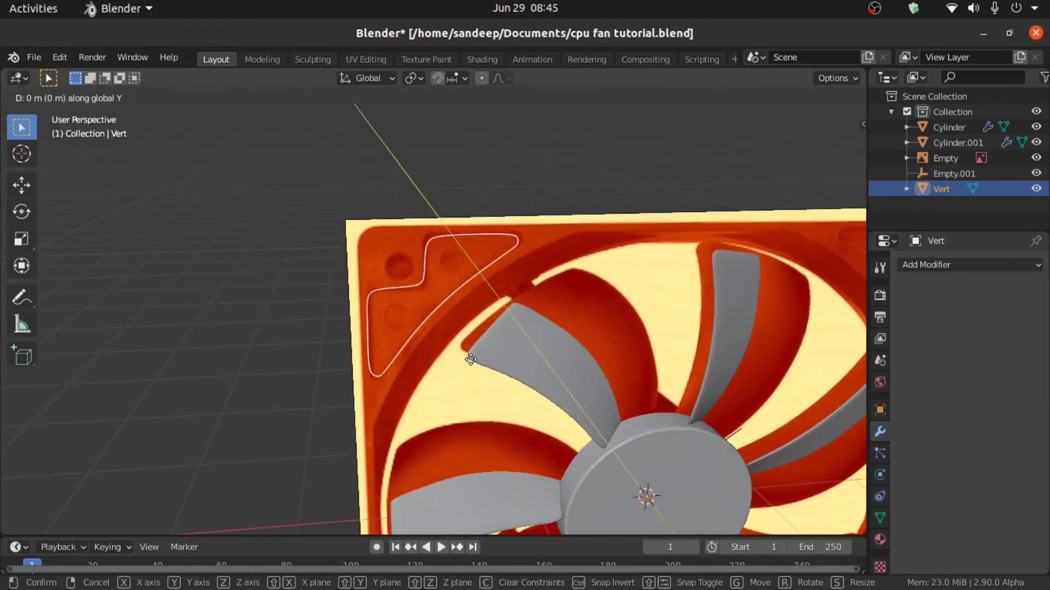
click(472, 390)
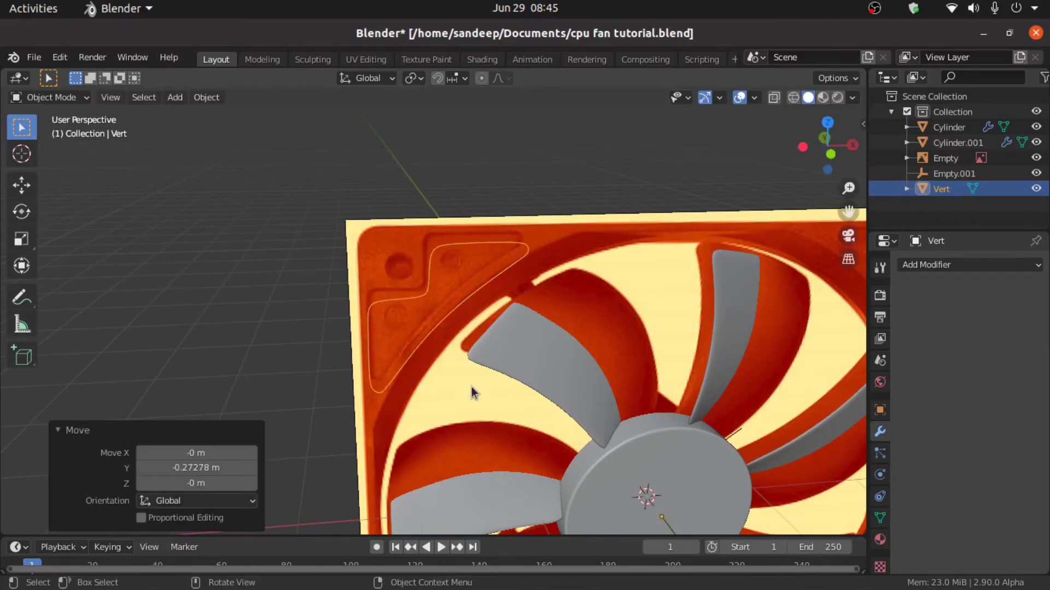
Fill the whole corner outline with a face in Edit Mode and return to Object Mode
key(Tab)
key(KP_1)
scroll(472, 387, up, 2)
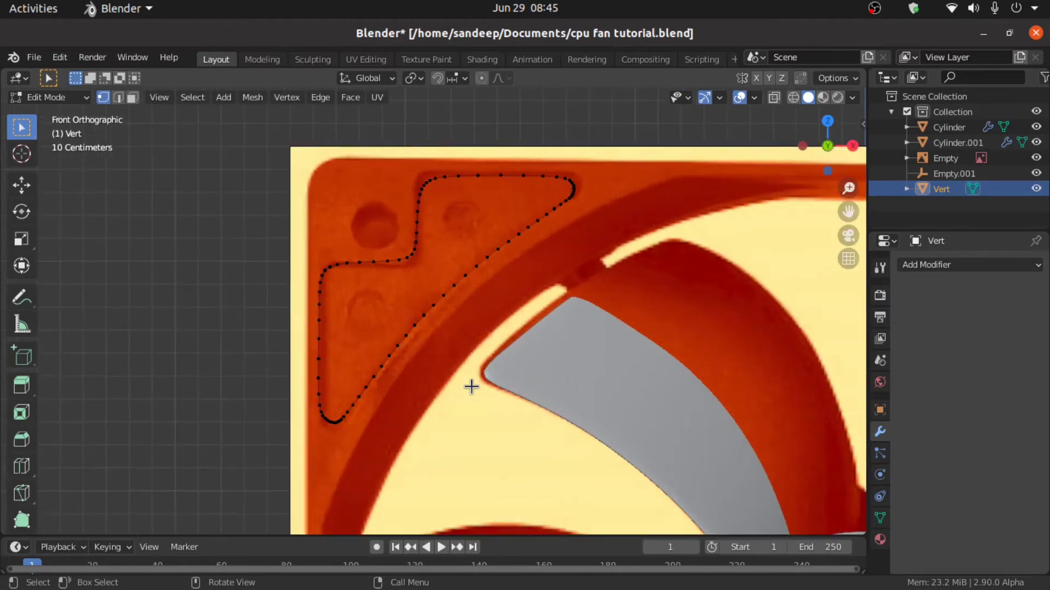
key(a)
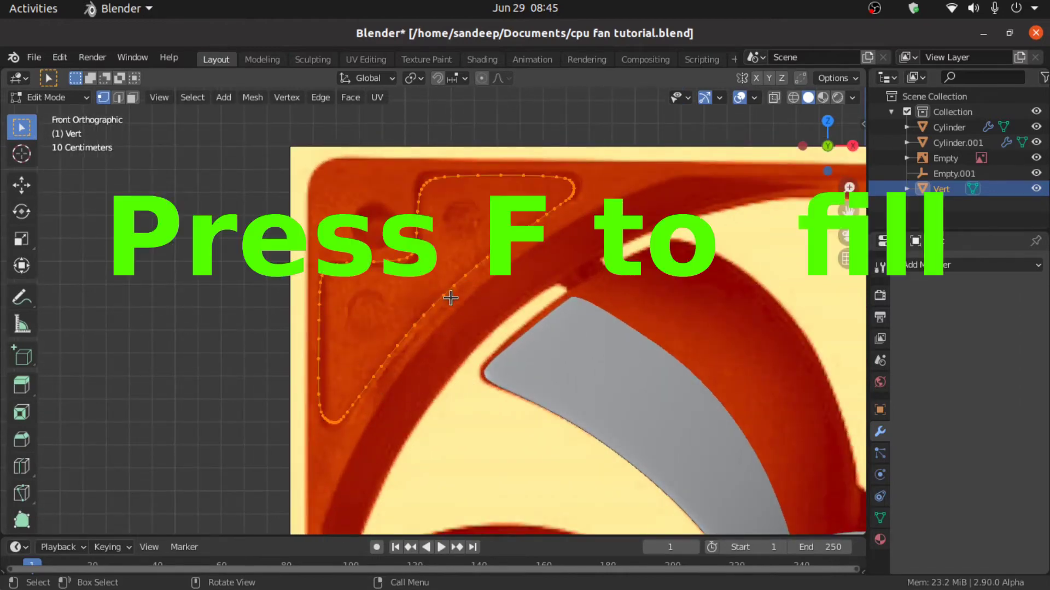
key(f)
scroll(450, 298, down, 2)
key(Tab)
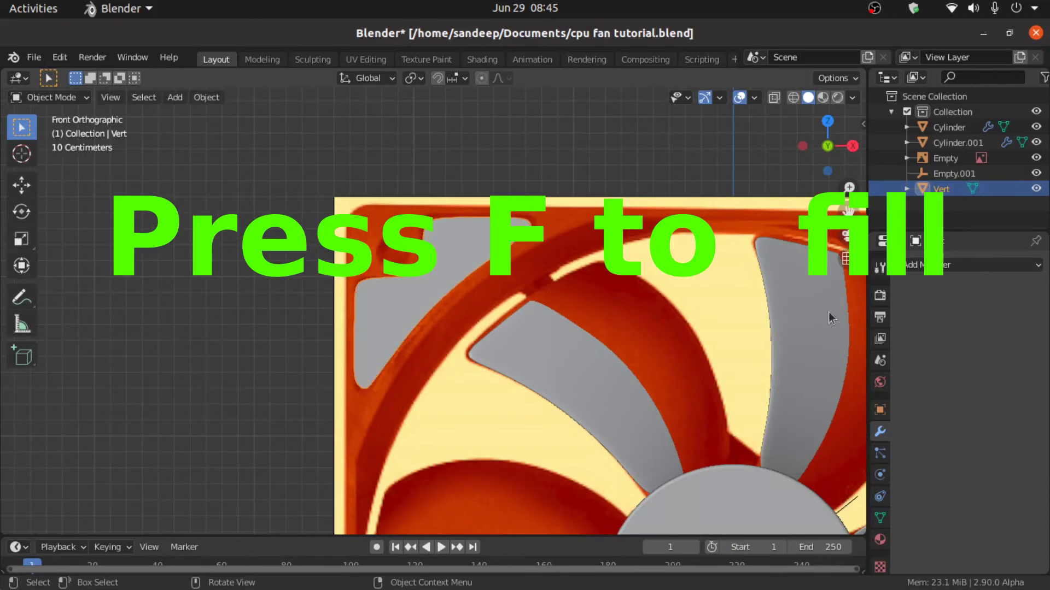
Add a Mirror modifier on the X axis to the filled corner shape
click(976, 270)
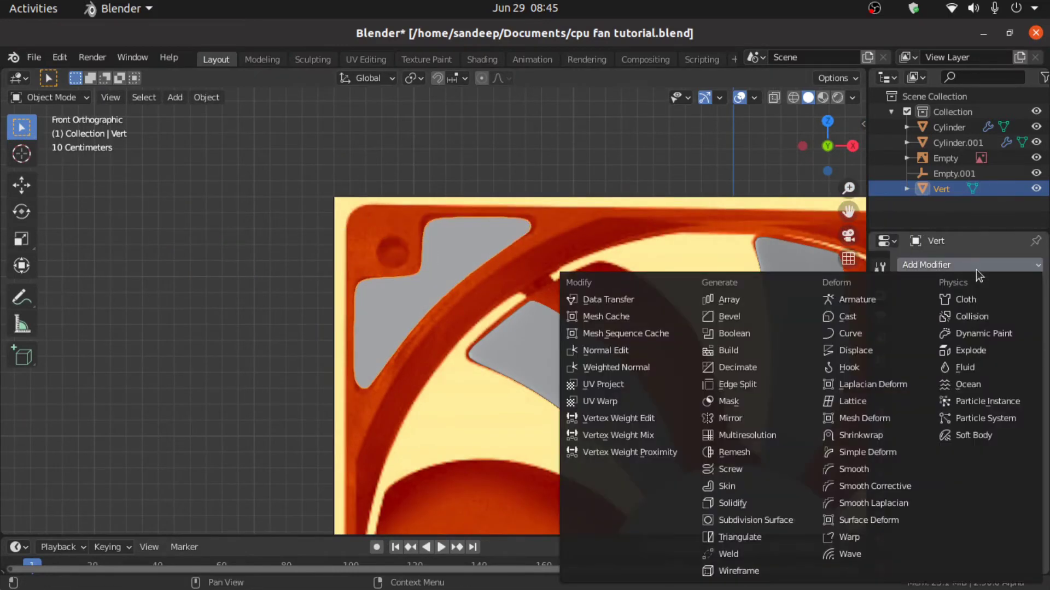
click(753, 418)
scroll(577, 360, down, 2)
shift+middle_drag(655, 398, 552, 295)
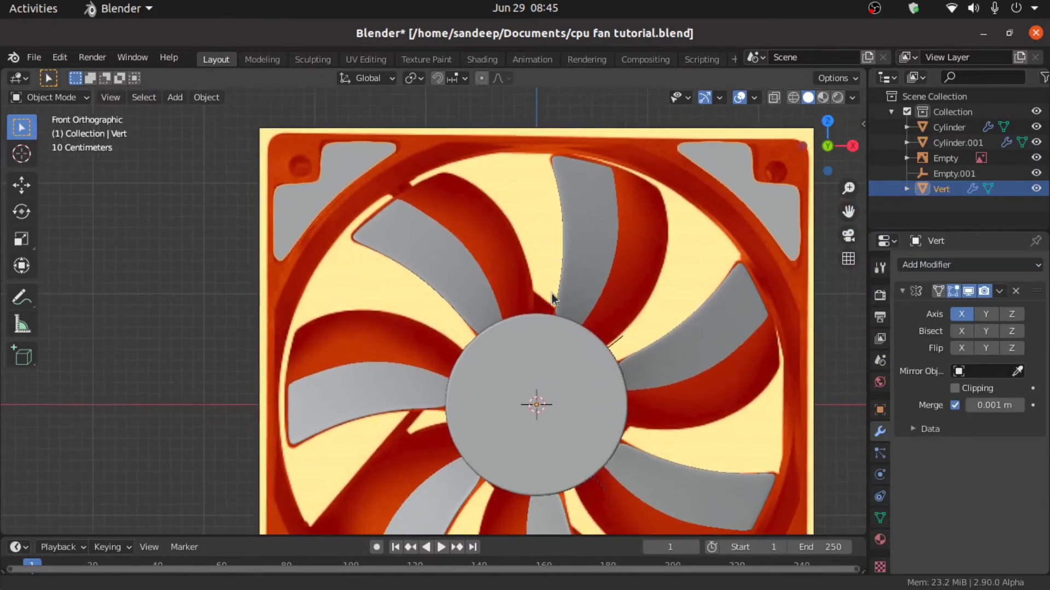
Duplicate the Mirror modifier and set the copy to mirror on the Z axis only
click(999, 292)
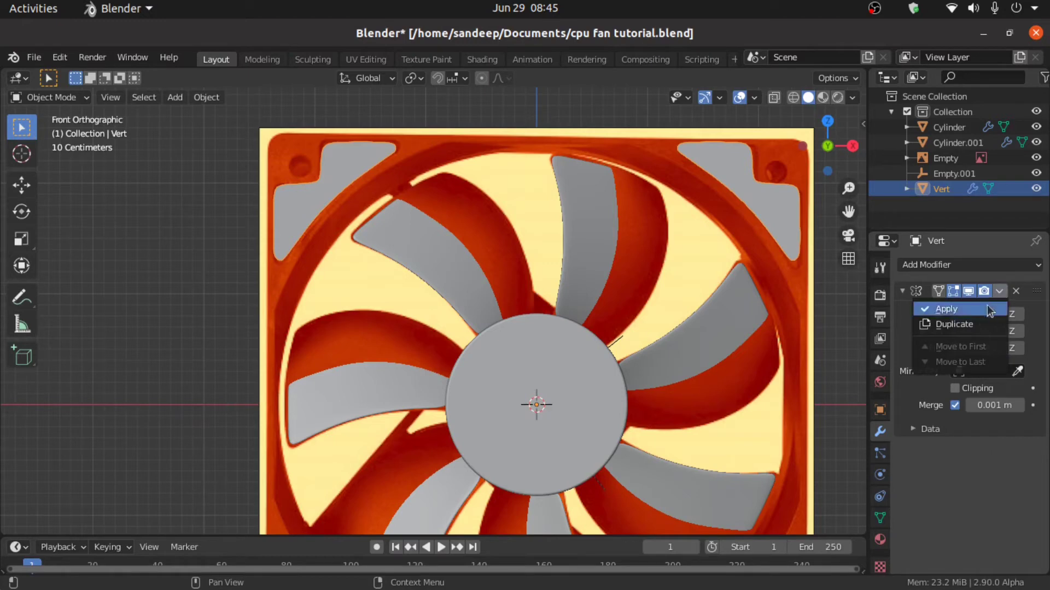
click(976, 325)
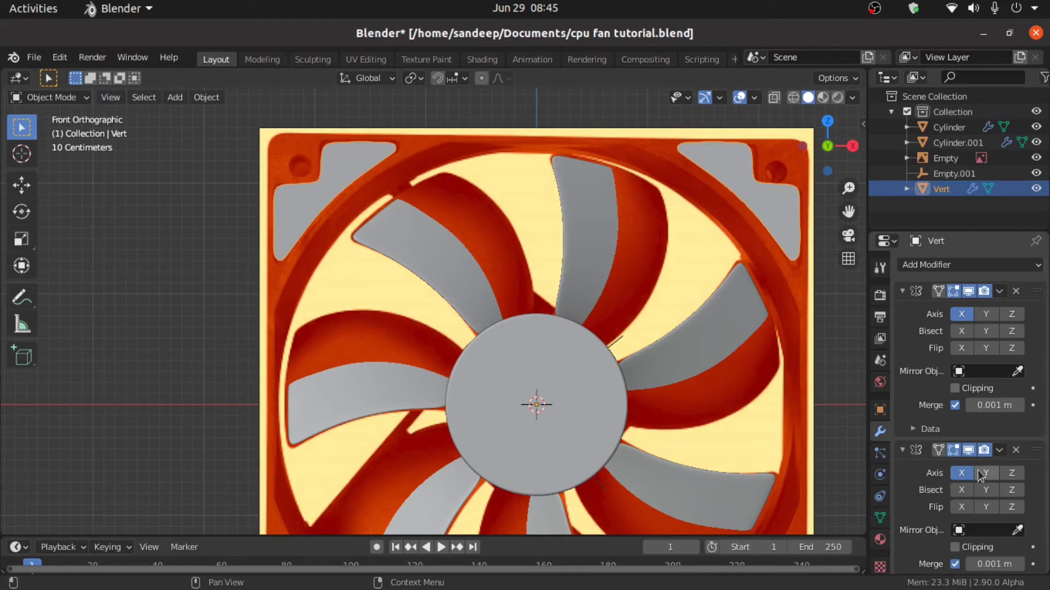
click(1011, 473)
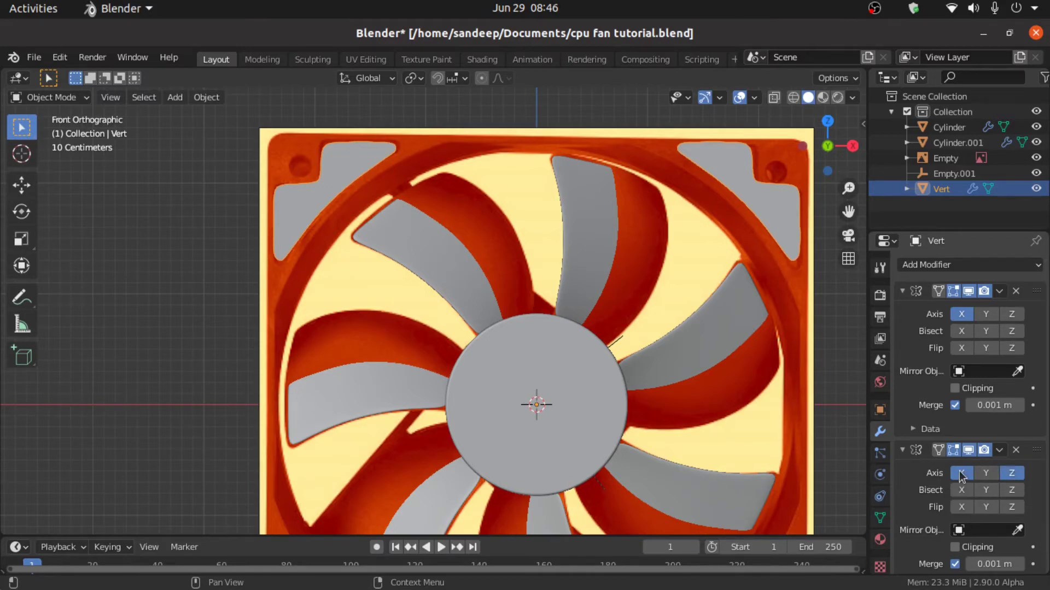
scroll(612, 307, down, 3)
middle_drag(611, 306, 636, 366)
scroll(636, 366, up, 3)
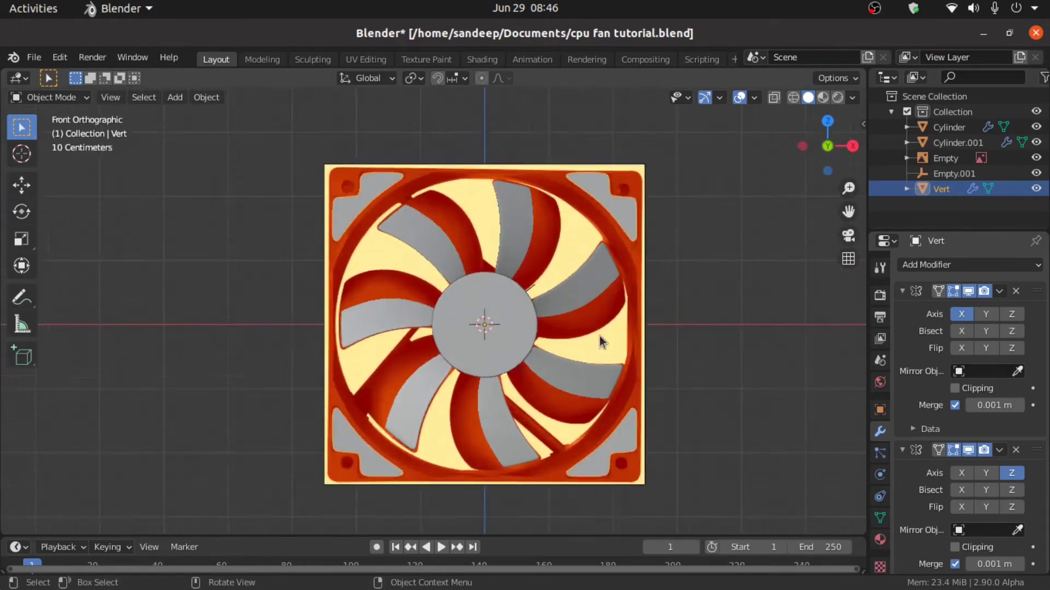
shift+middle_drag(568, 283, 601, 374)
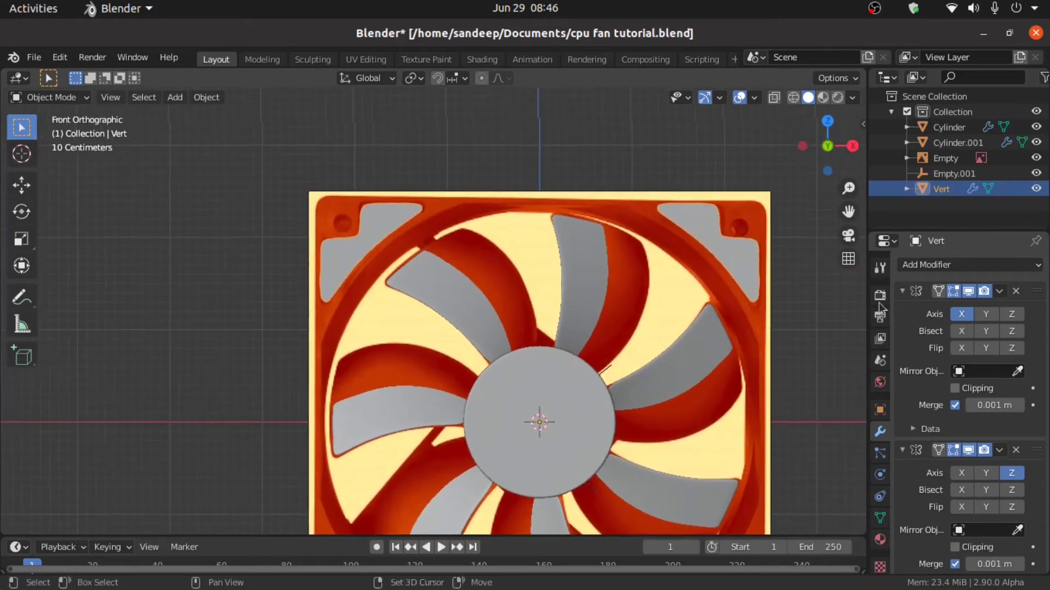
Hide the Vert object containing the mirrored corner shapes to expose the reference frame
click(1034, 190)
scroll(437, 295, down, 2)
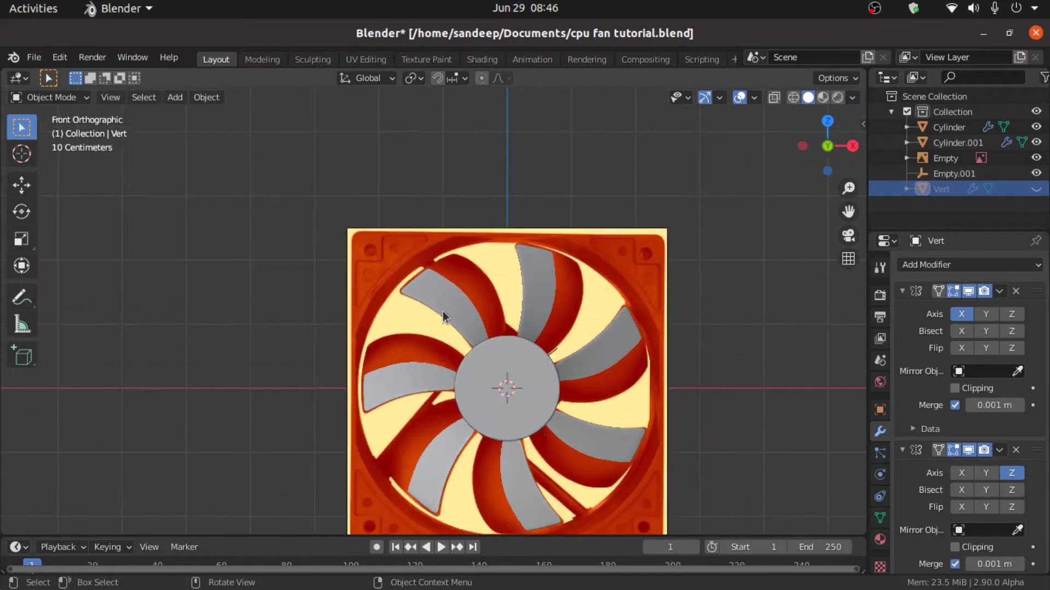
shift+middle_drag(442, 311, 461, 238)
scroll(461, 238, up, 2)
scroll(445, 225, up, 1)
shift+middle_drag(406, 171, 344, 182)
scroll(344, 181, down, 2)
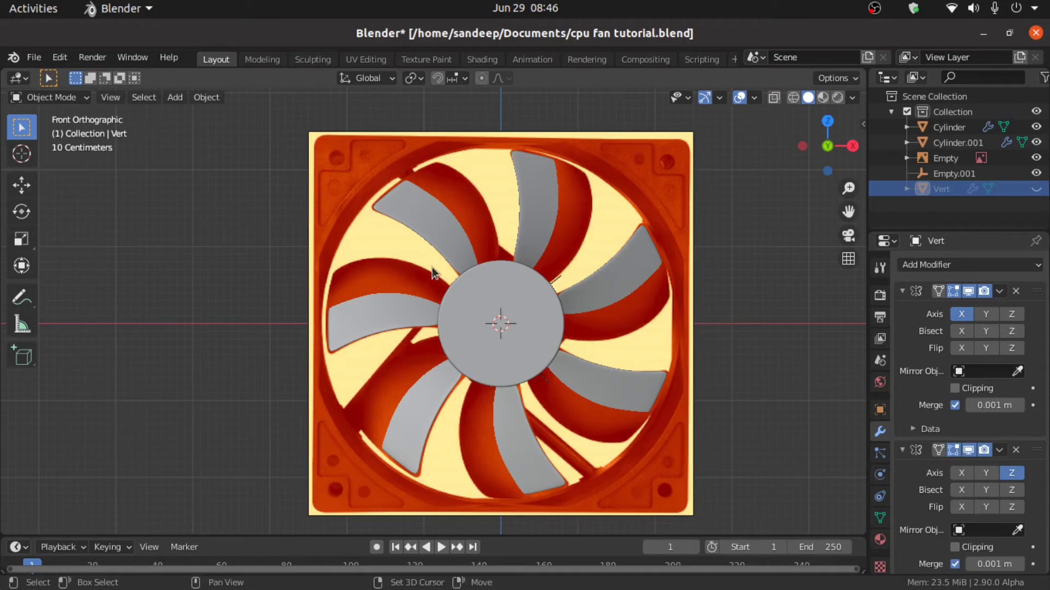
Add a plane mesh at the origin and rotate its geometry 90° about the X axis in Edit Mode
key(shift+a)
mouse_move(435, 270)
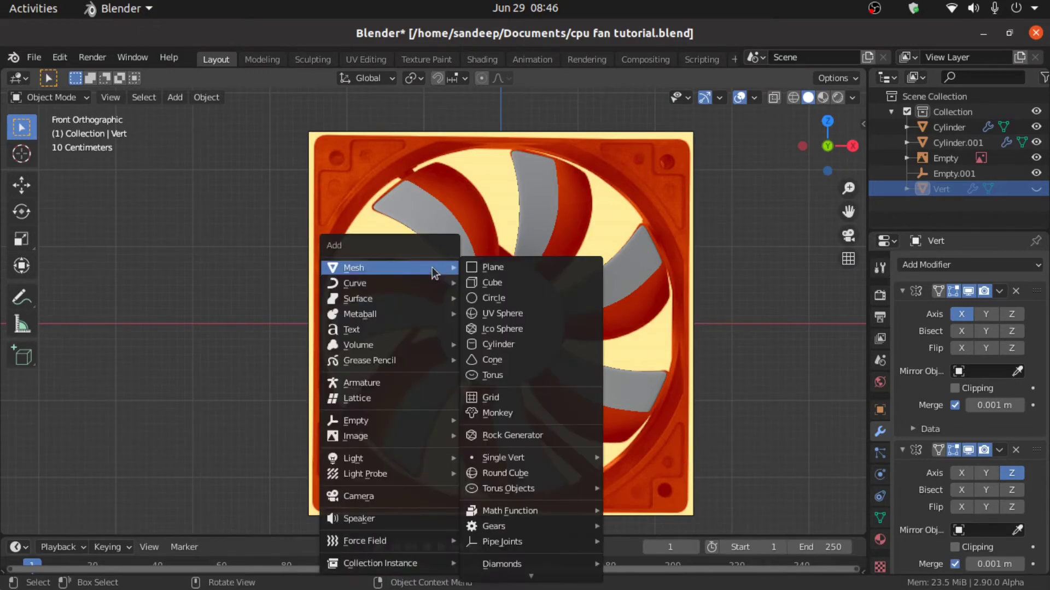
click(485, 269)
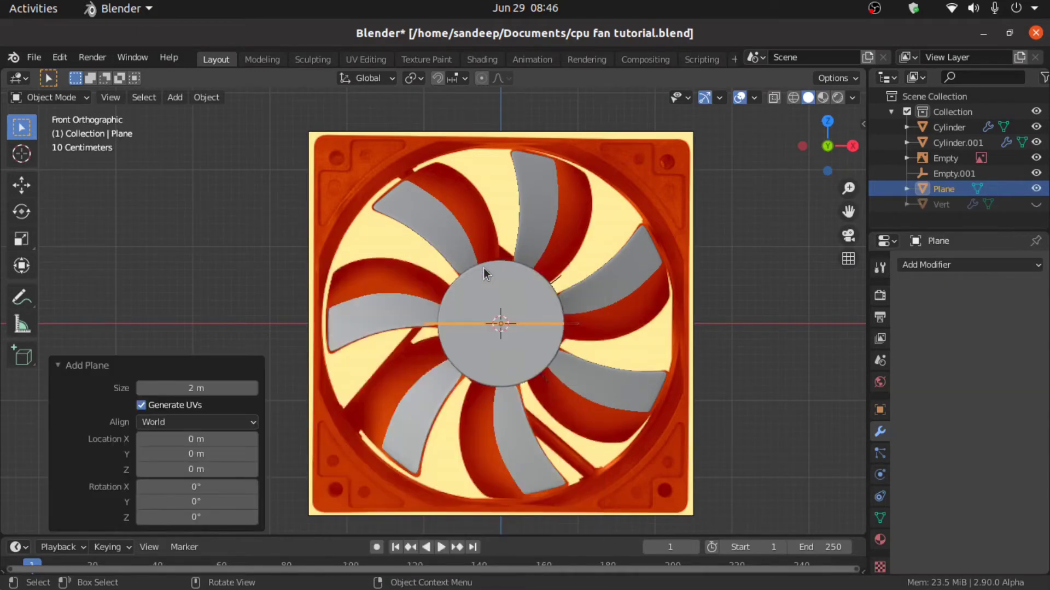
key(Tab)
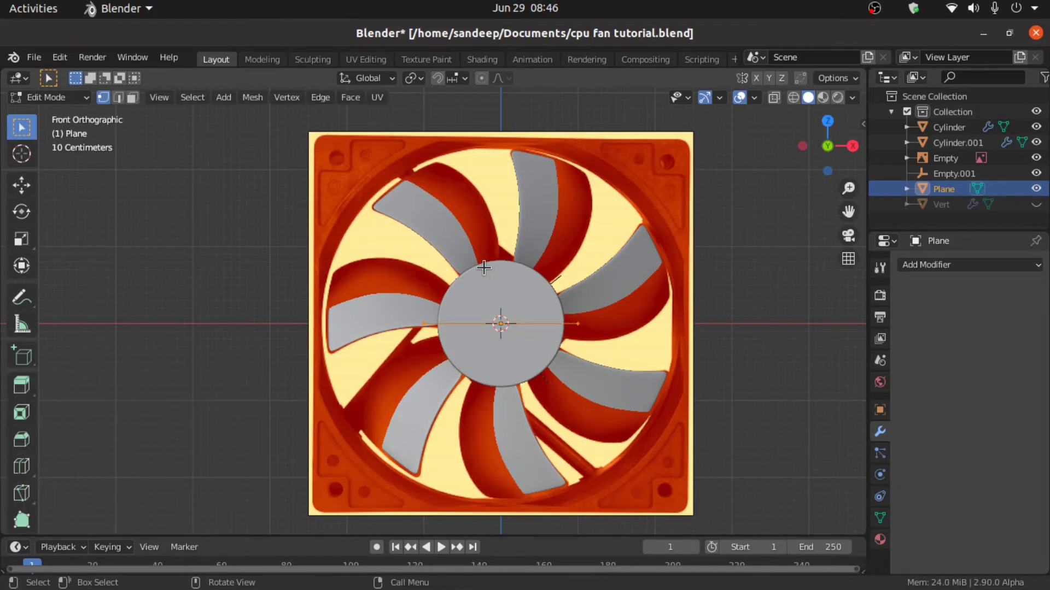
text(rx90)
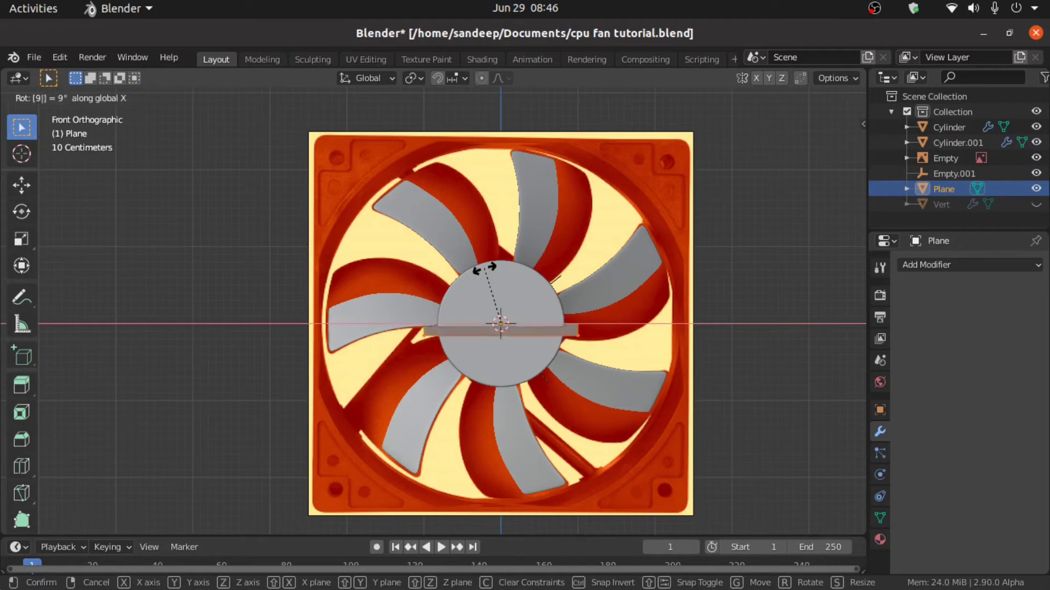
key(Return)
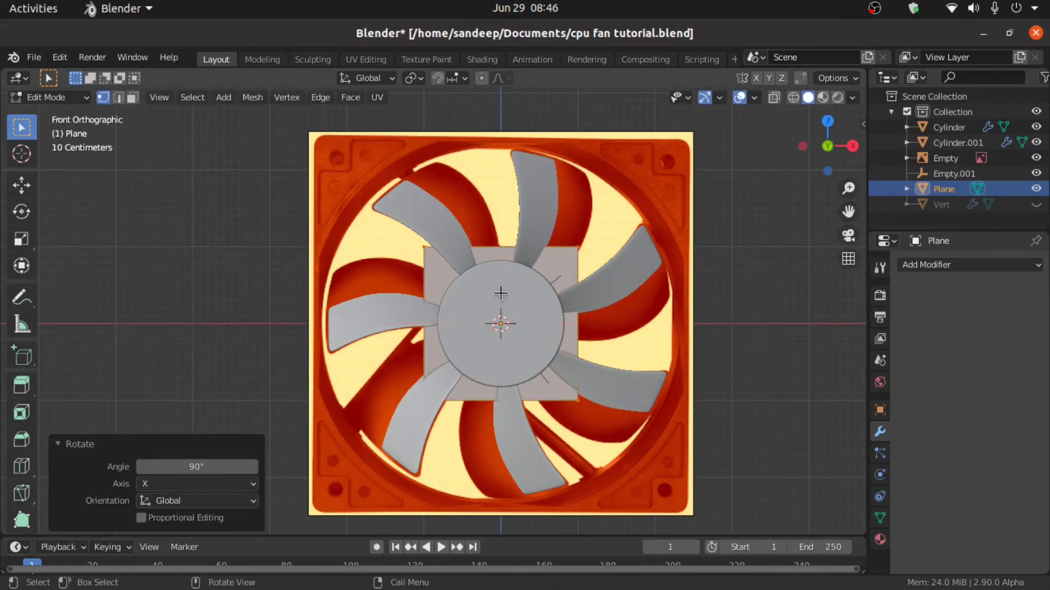
Scale the plane by about 2.487 to match the reference image's outer square and delete only its face
key(s)
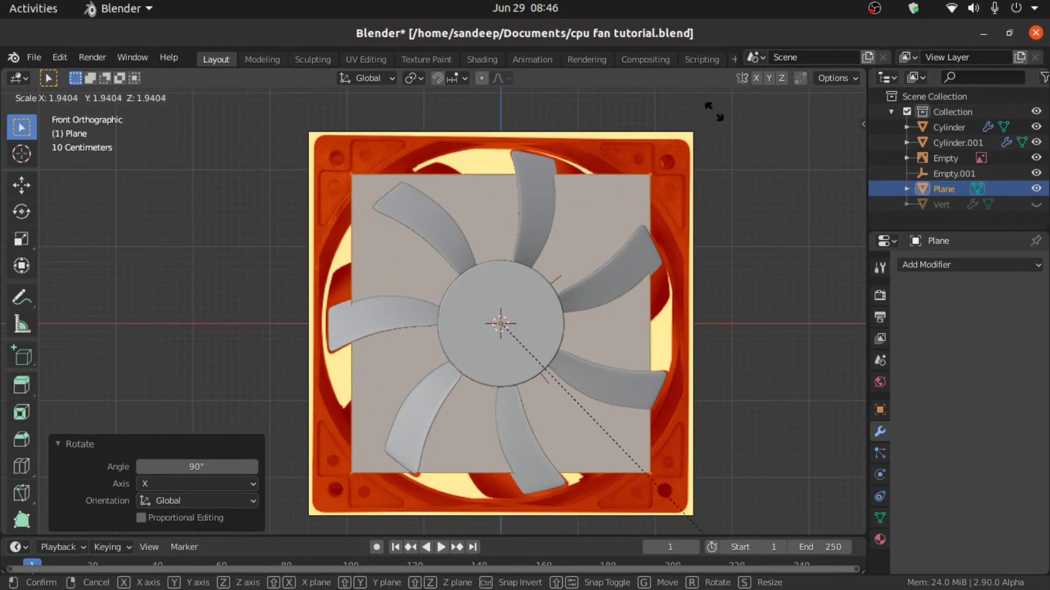
click(750, 191)
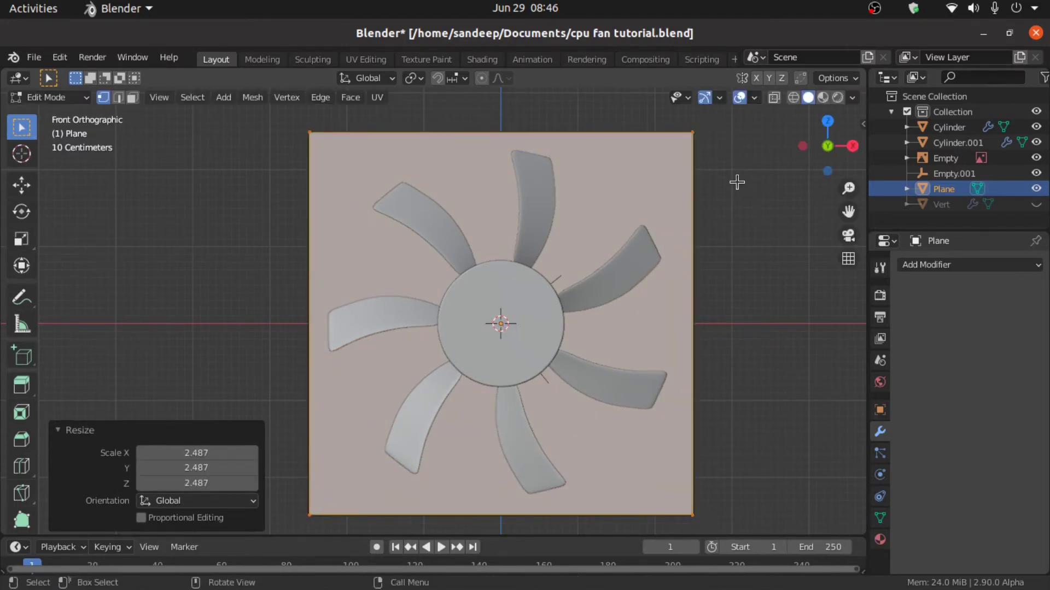
key(x)
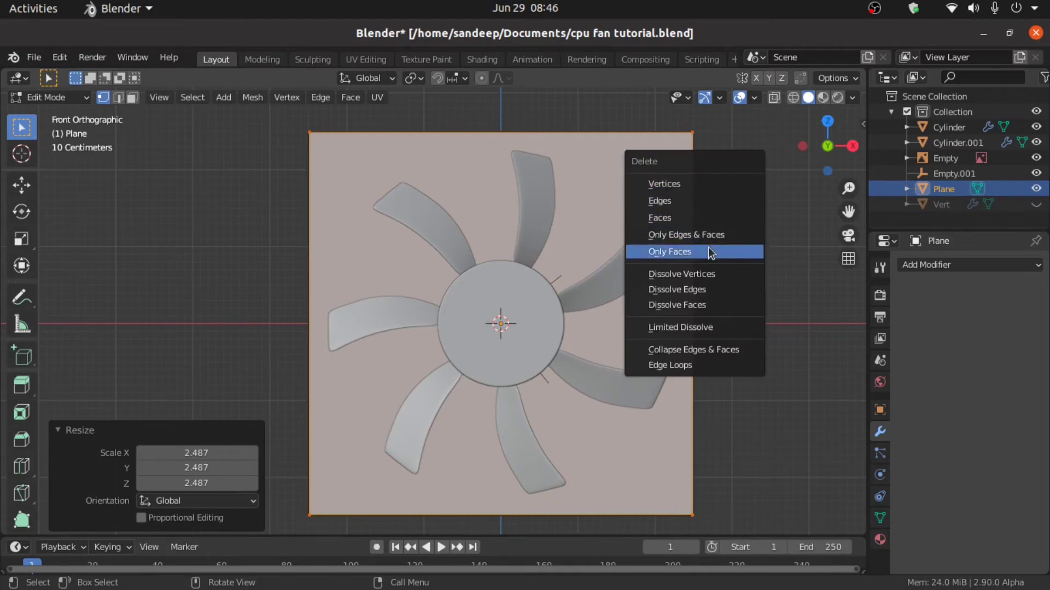
click(730, 251)
Round the square outline's four corners with a vertex-only bevel of about 0.21 m and 3 segments
scroll(578, 187, down, 2)
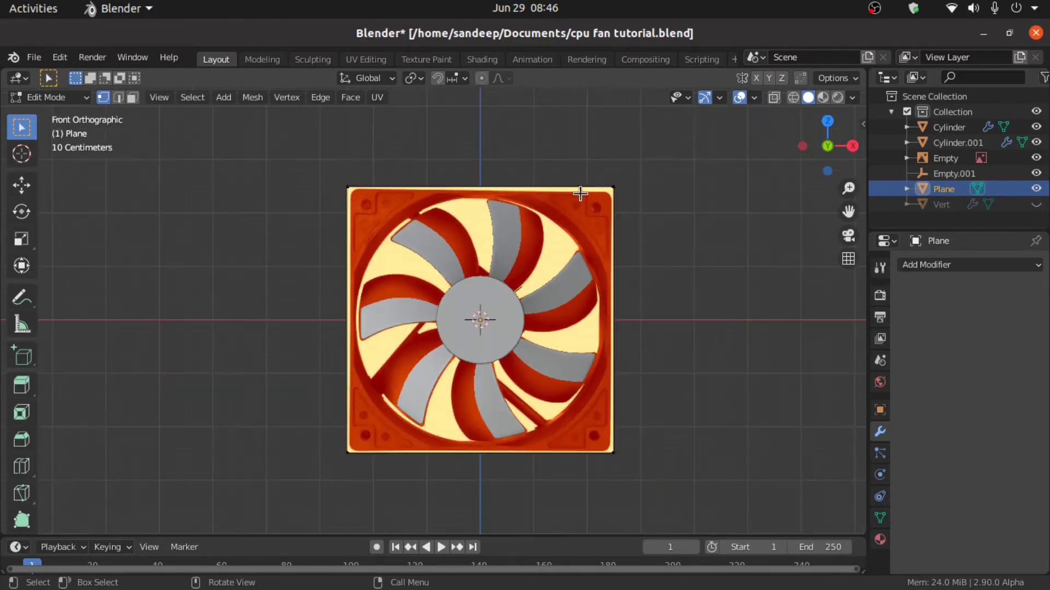
scroll(576, 192, up, 2)
scroll(490, 181, up, 1)
scroll(340, 169, down, 2)
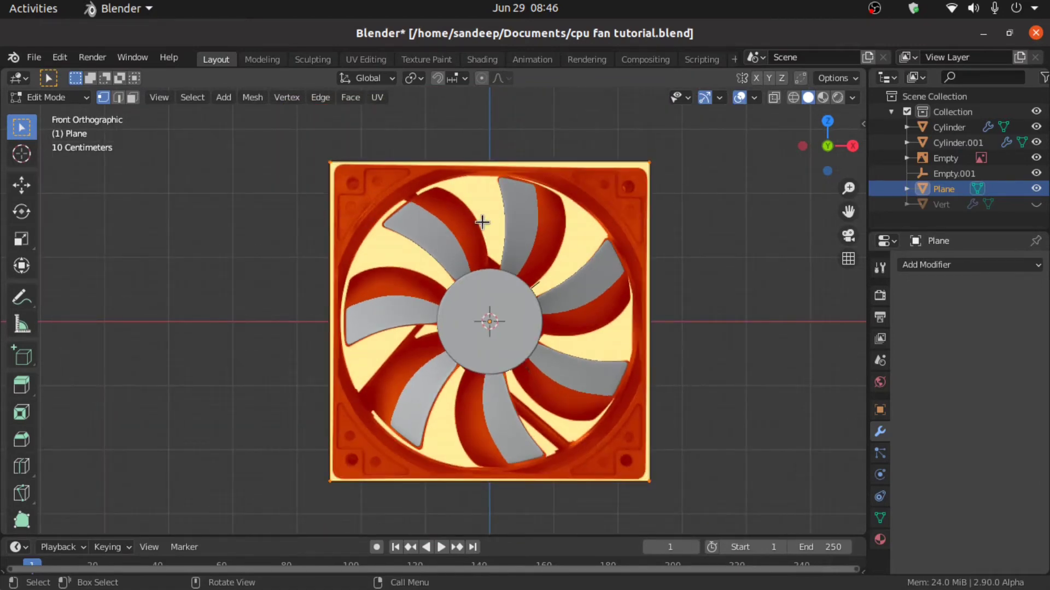
key(ctrl+shift+b)
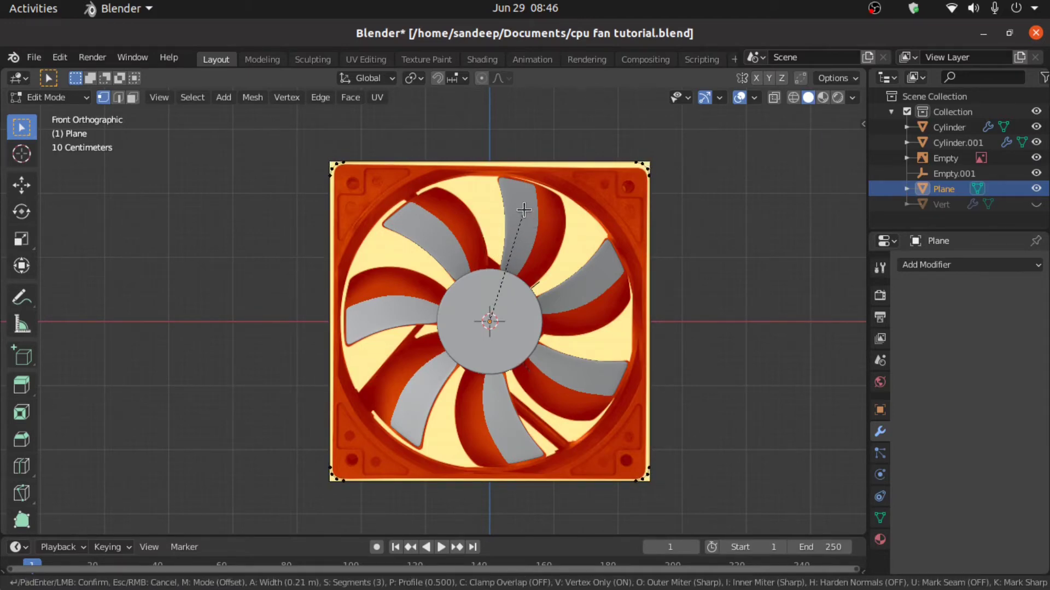
click(523, 209)
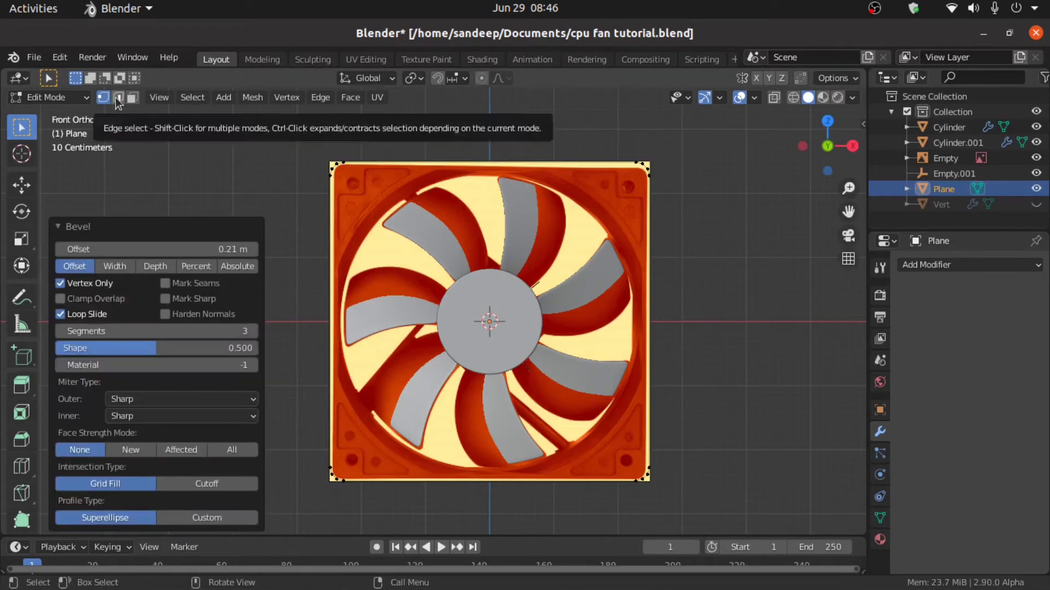
Hide the Empty reference image and subdivide the rounded square's four straight edges with 2 cuts
click(119, 98)
click(408, 165)
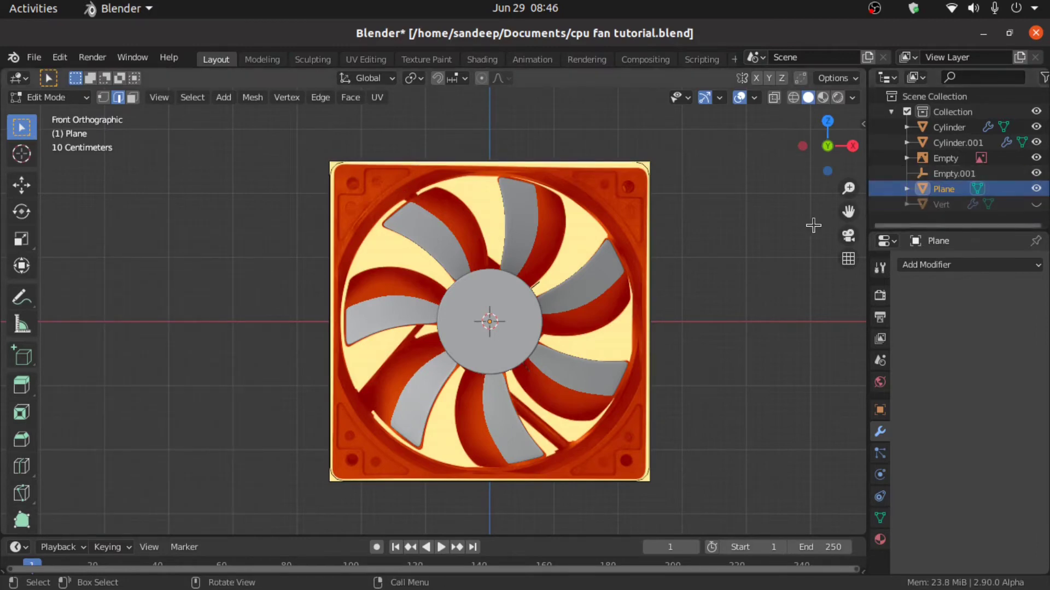
click(1036, 158)
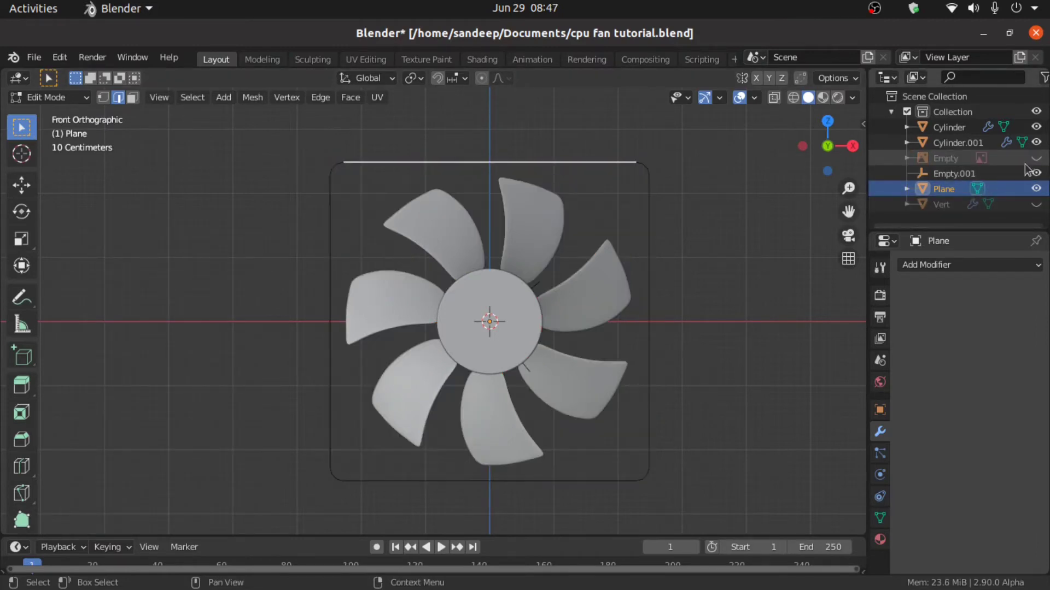
shift+click(331, 293)
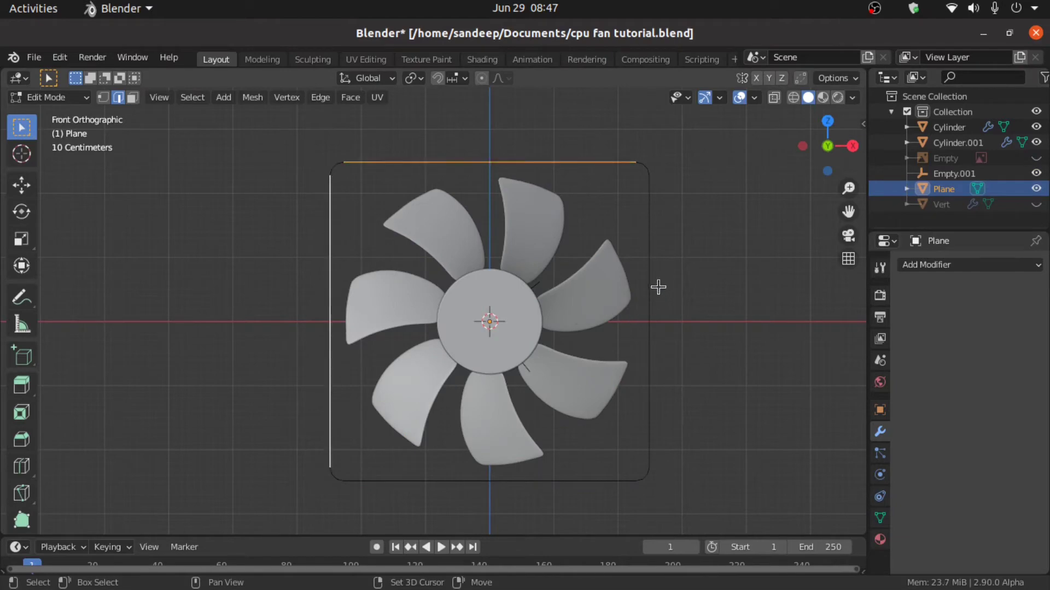
shift+click(654, 289)
shift+click(490, 482)
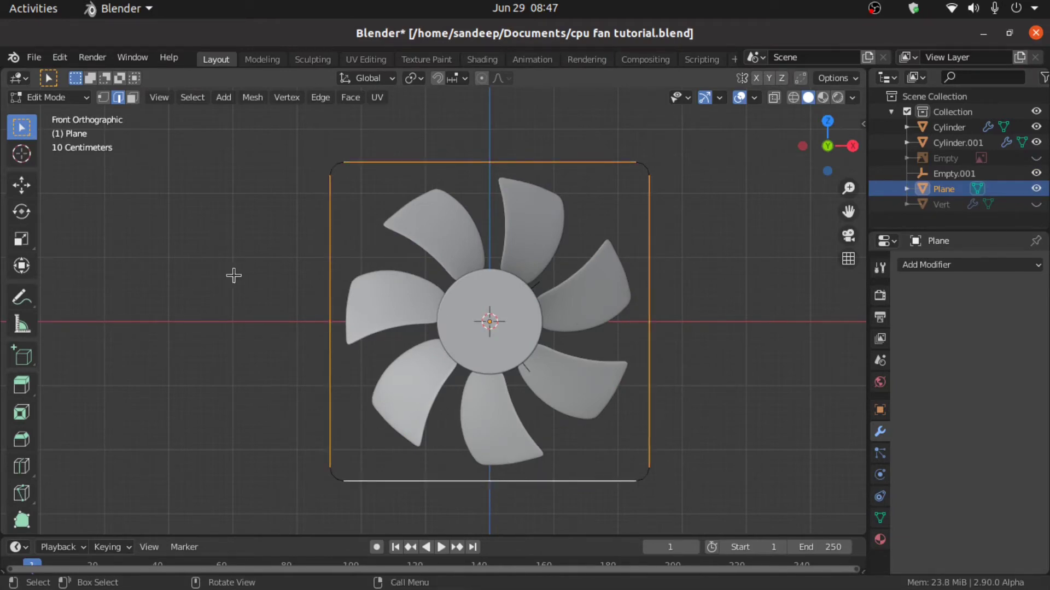
right_click(202, 171)
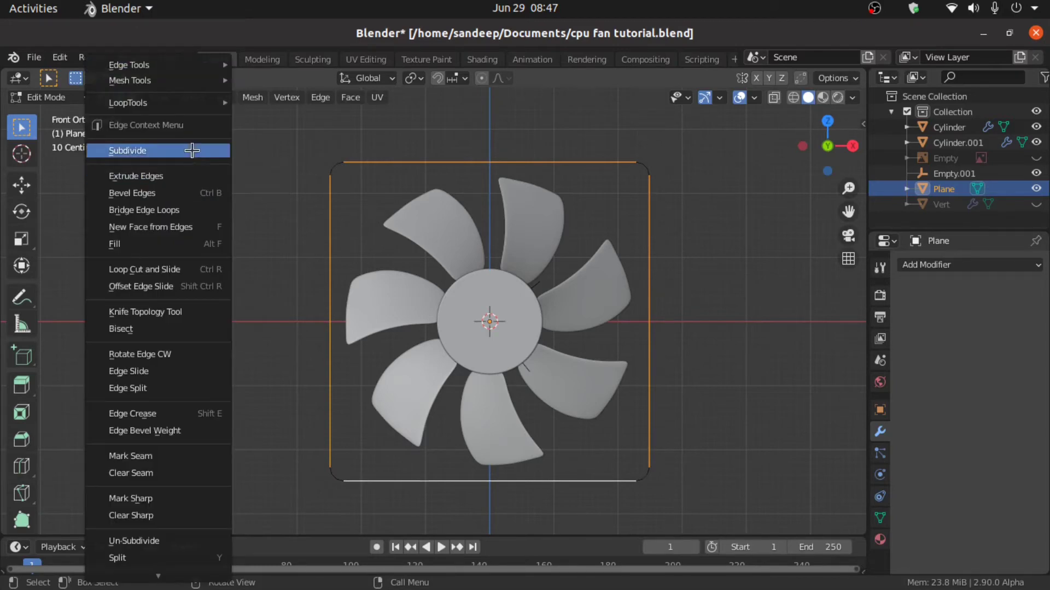
click(192, 151)
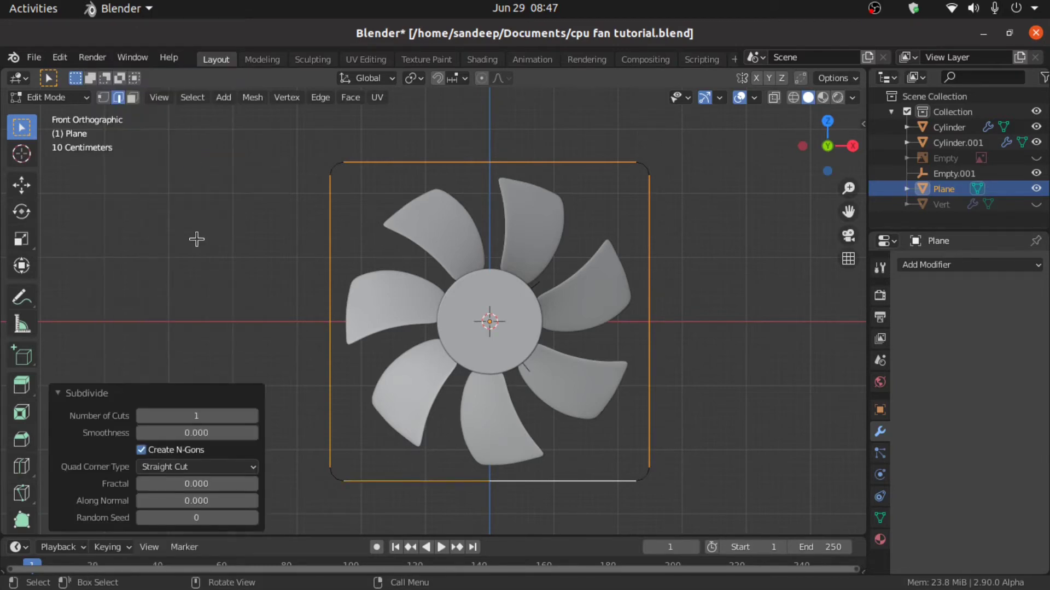
click(253, 418)
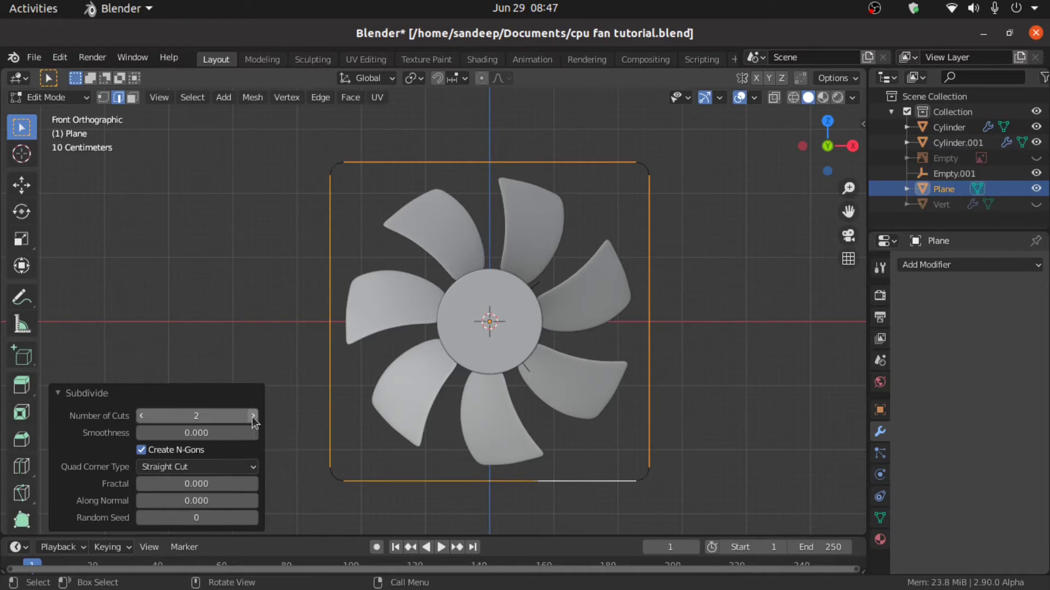
Return to Object Mode and add a Subdivision Surface modifier to the rounded square outline
click(60, 99)
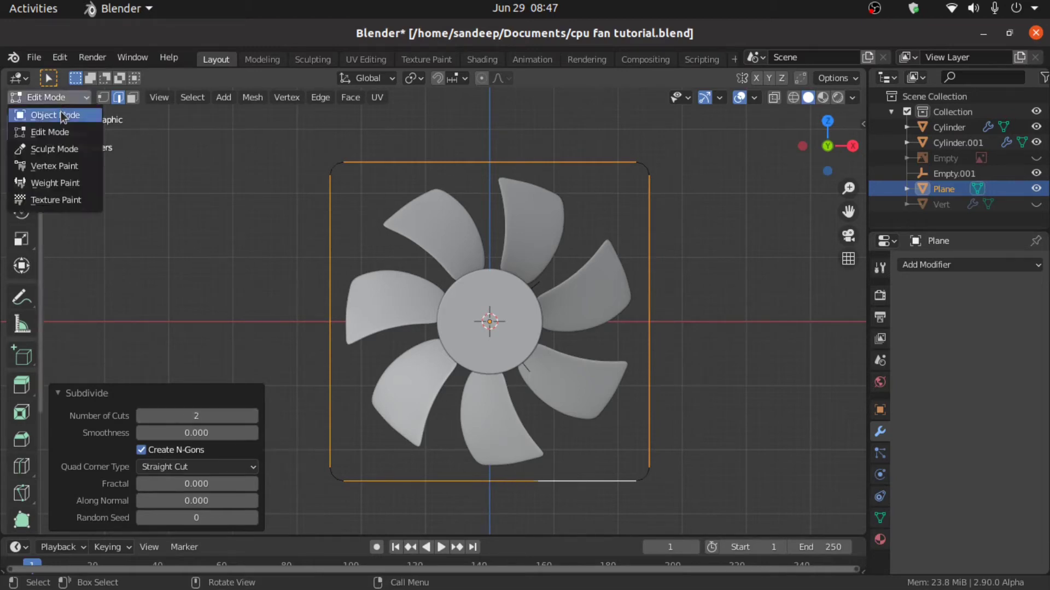
click(55, 115)
scroll(404, 236, up, 2)
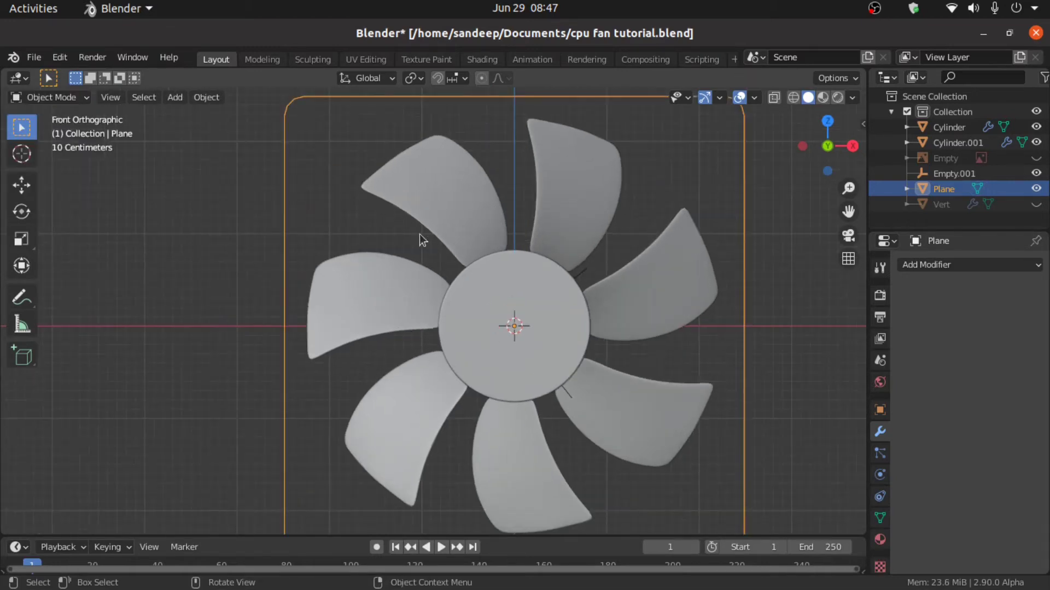
scroll(586, 265, down, 2)
scroll(717, 237, up, 2)
shift+middle_drag(703, 207, 626, 295)
scroll(673, 210, up, 2)
shift+middle_drag(671, 209, 546, 272)
scroll(645, 207, up, 2)
shift+middle_drag(656, 194, 566, 257)
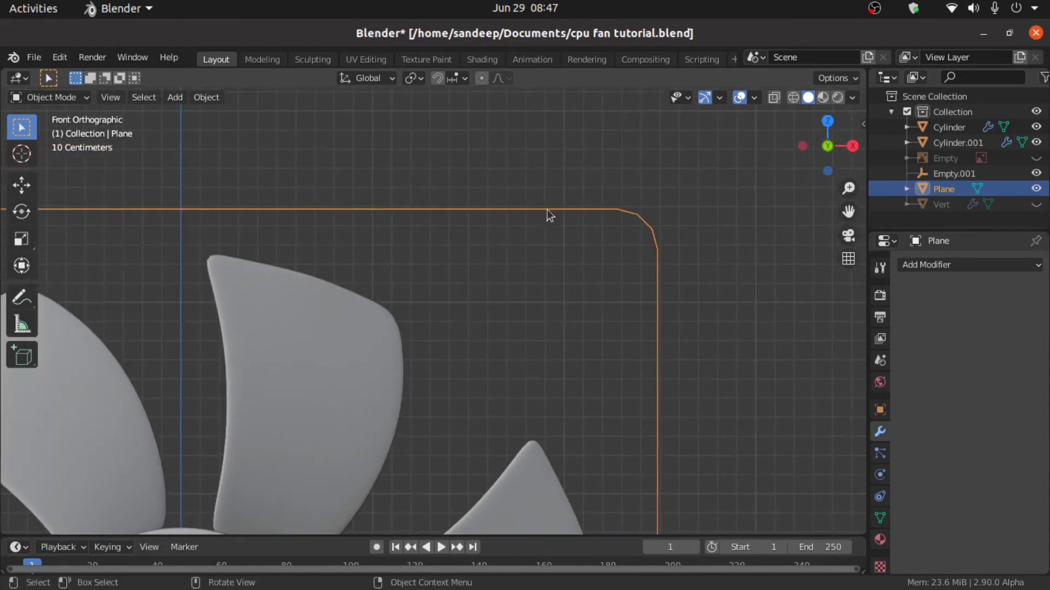
scroll(634, 211, up, 2)
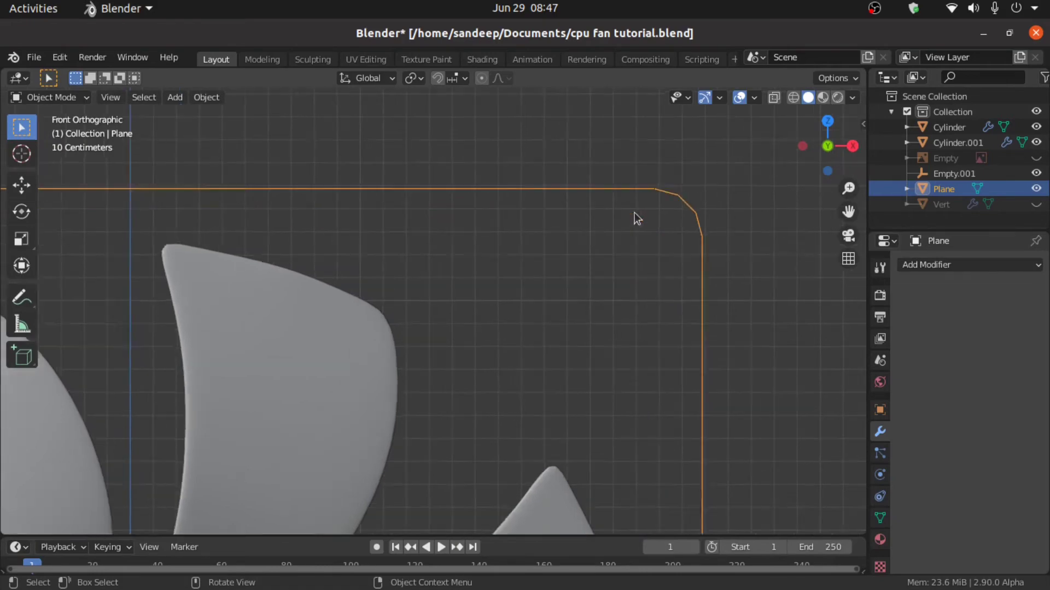
shift+middle_drag(602, 224, 516, 270)
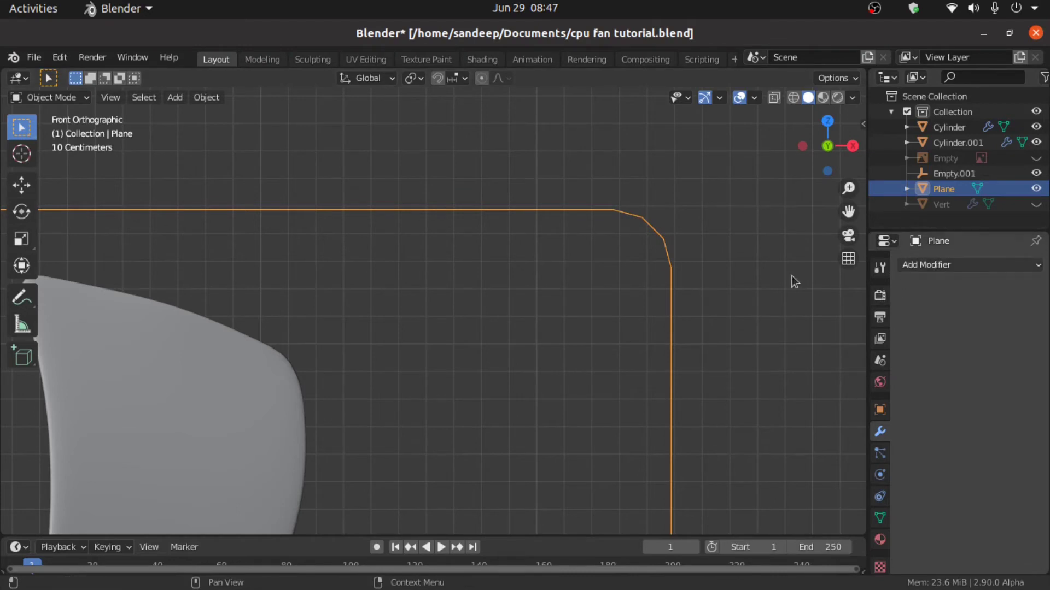
click(931, 267)
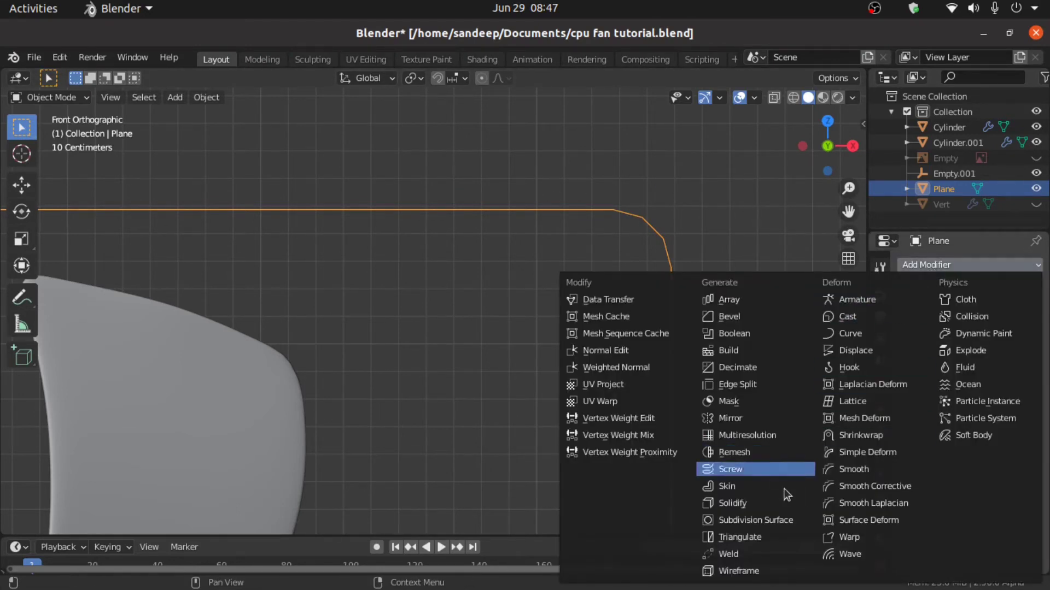
click(769, 520)
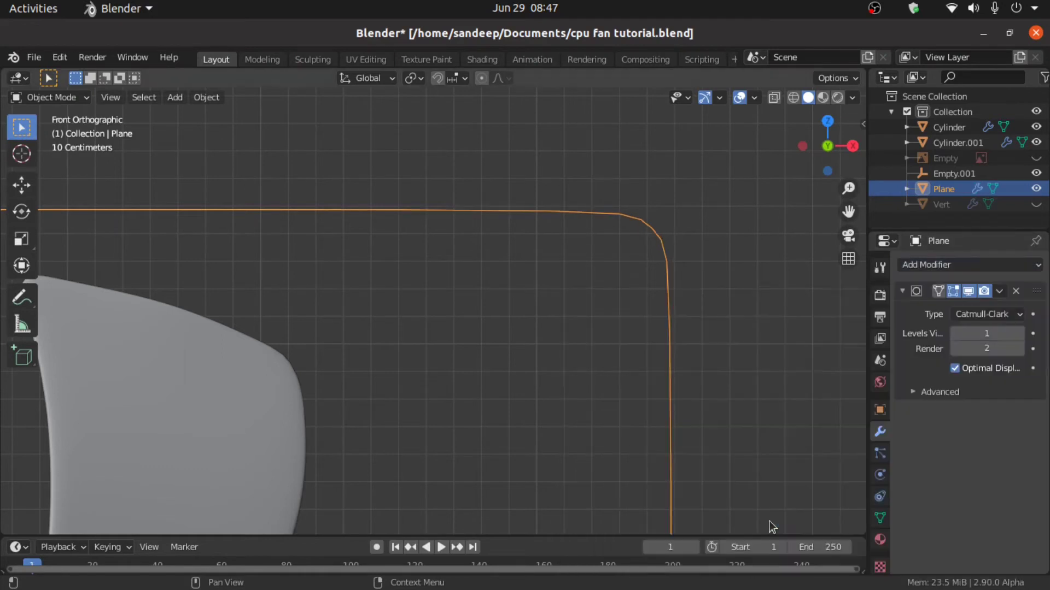
Set the Subdivision modifier's viewport level to 3 and apply the modifier to the outline
scroll(745, 280, up, 1)
scroll(745, 280, up, 3)
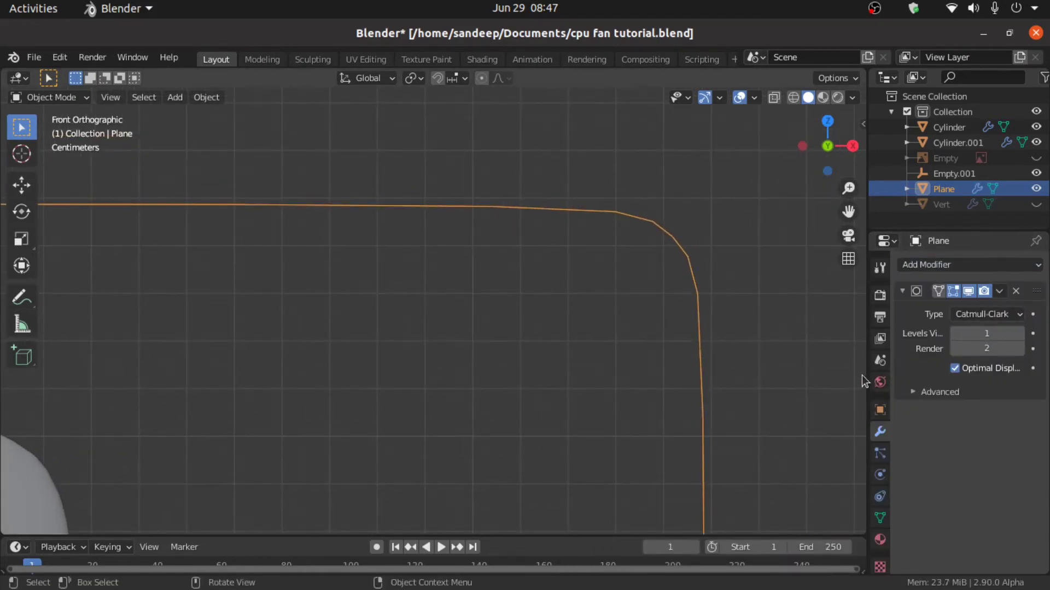
drag(862, 381, 814, 382)
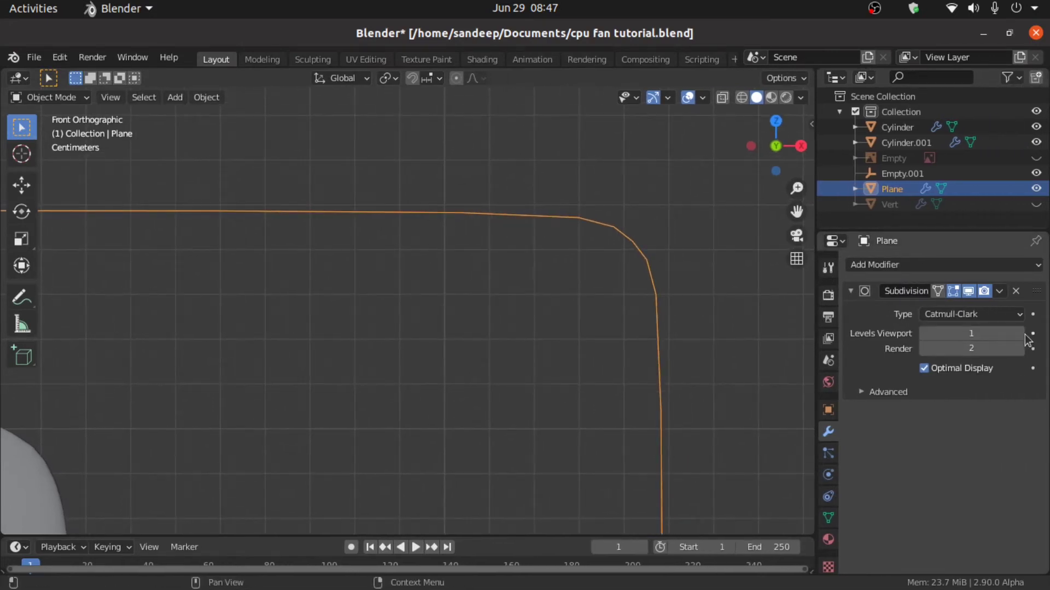
click(1020, 335)
scroll(689, 223, up, 3)
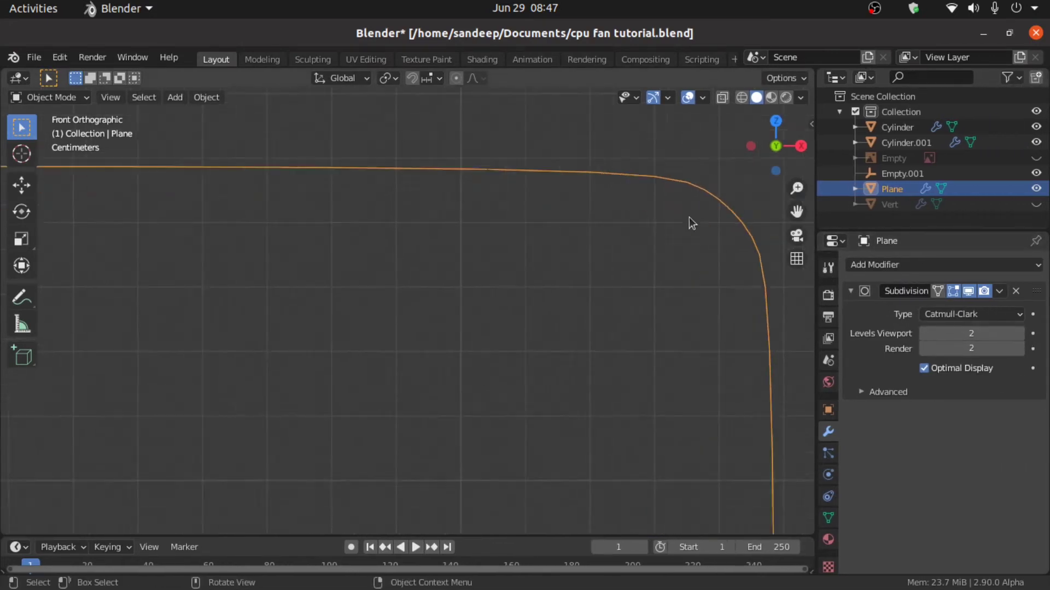
click(1014, 330)
scroll(607, 216, down, 1)
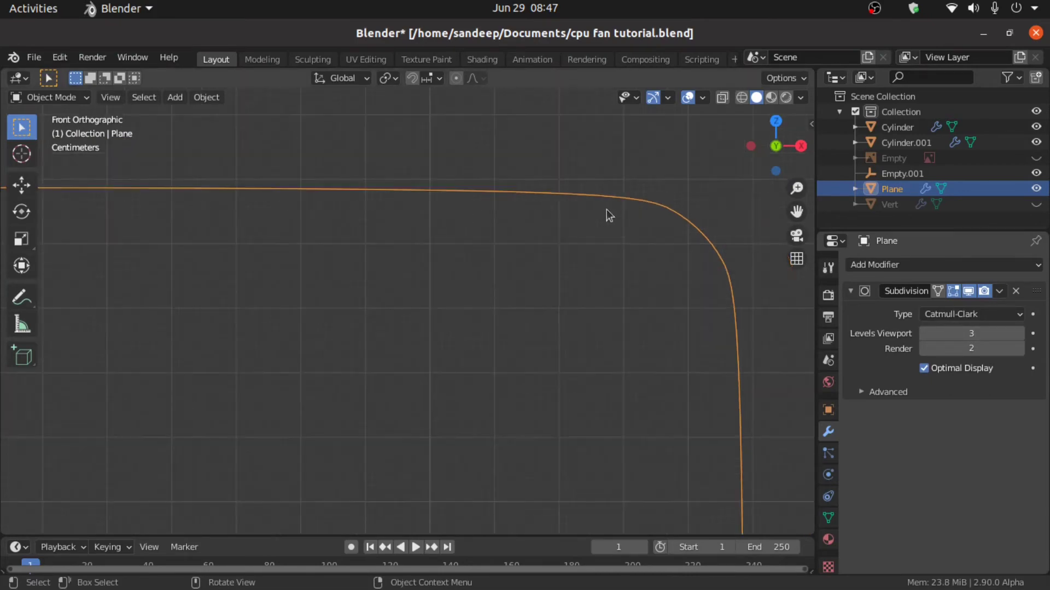
click(1000, 291)
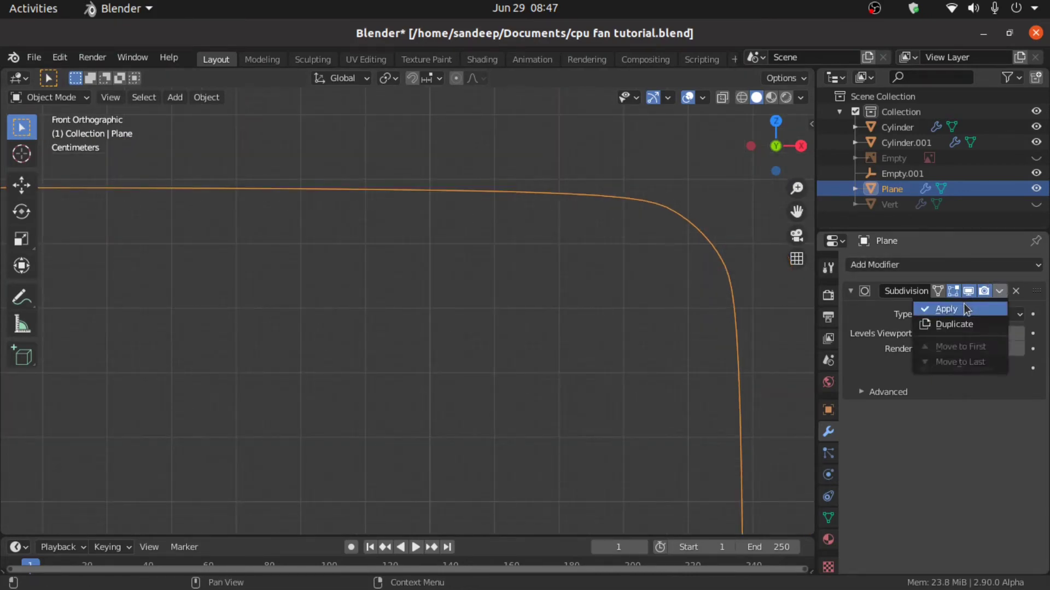
click(946, 310)
Show the Empty reference image again and enter Edit Mode on the Plane outline
scroll(473, 262, down, 5)
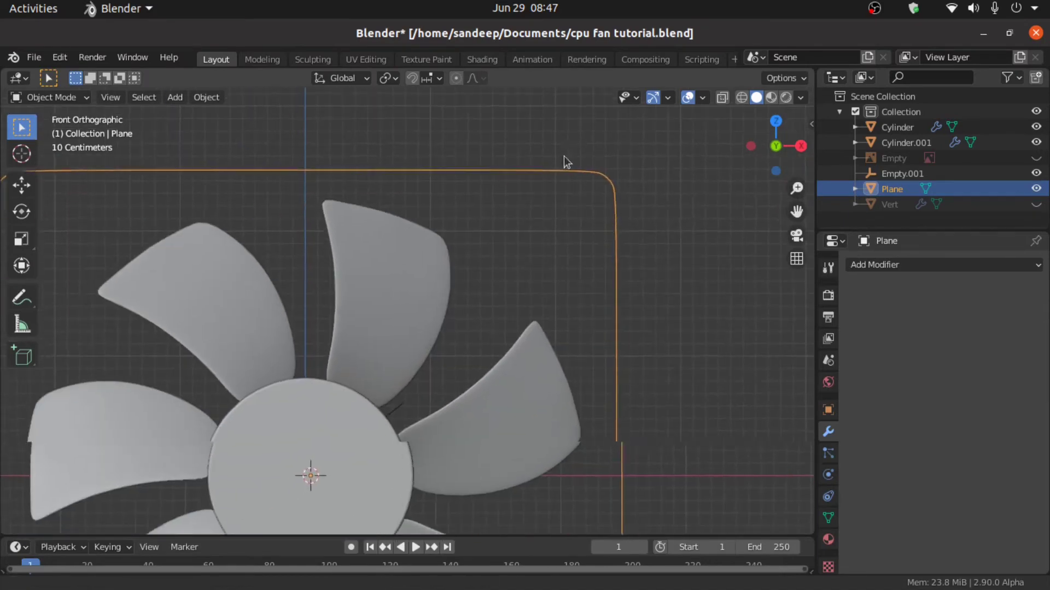
scroll(567, 161, down, 3)
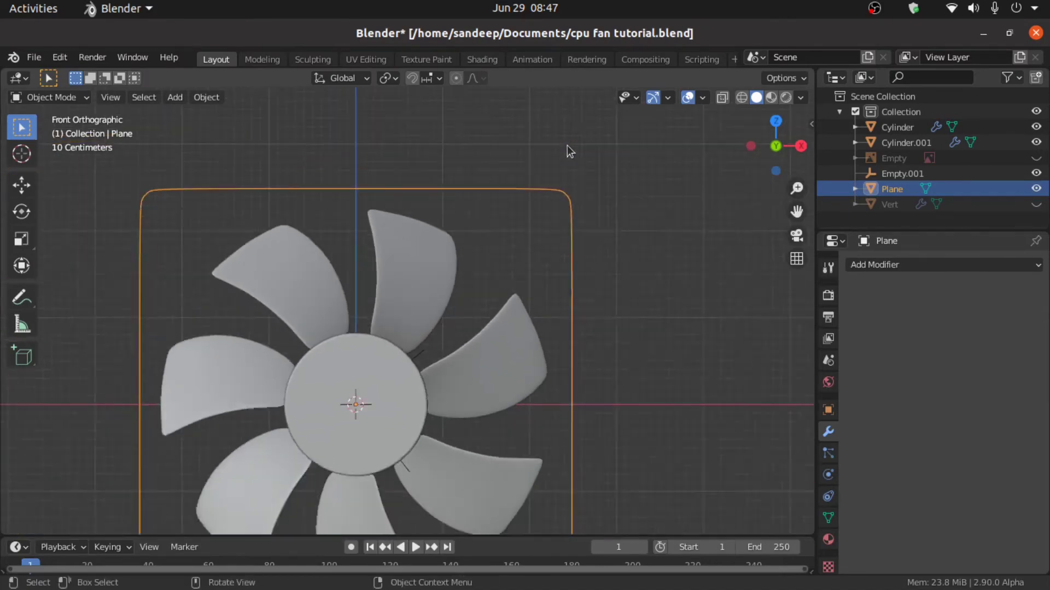
click(1035, 159)
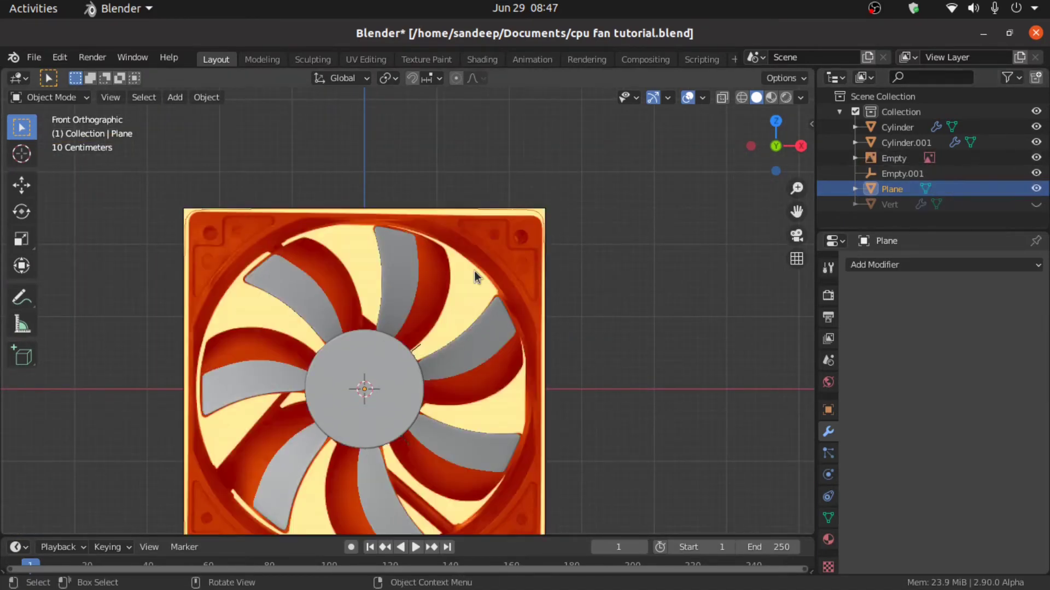
scroll(474, 274, down, 2)
scroll(473, 274, up, 3)
key(Tab)
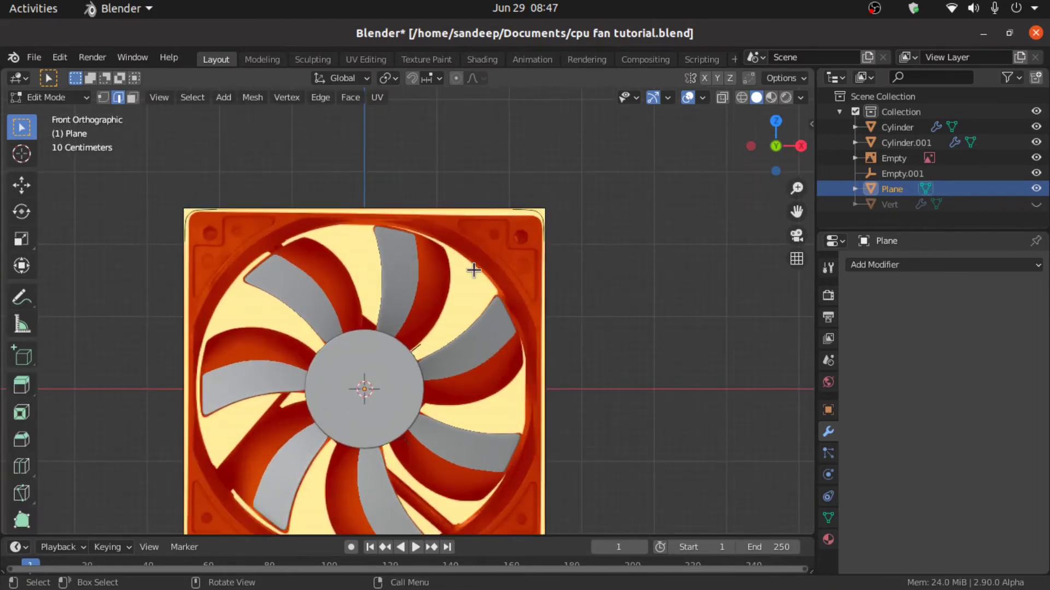
Duplicate all vertices of the rounded square outline in place and reshape the copy into a circle with LoopTools Circle
click(102, 98)
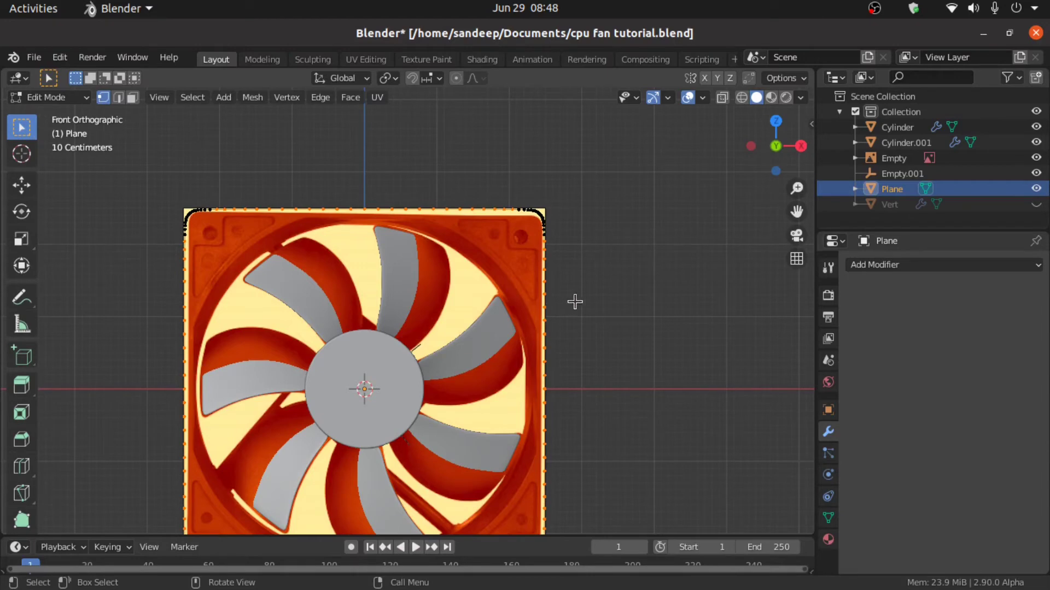
key(a)
key(g)
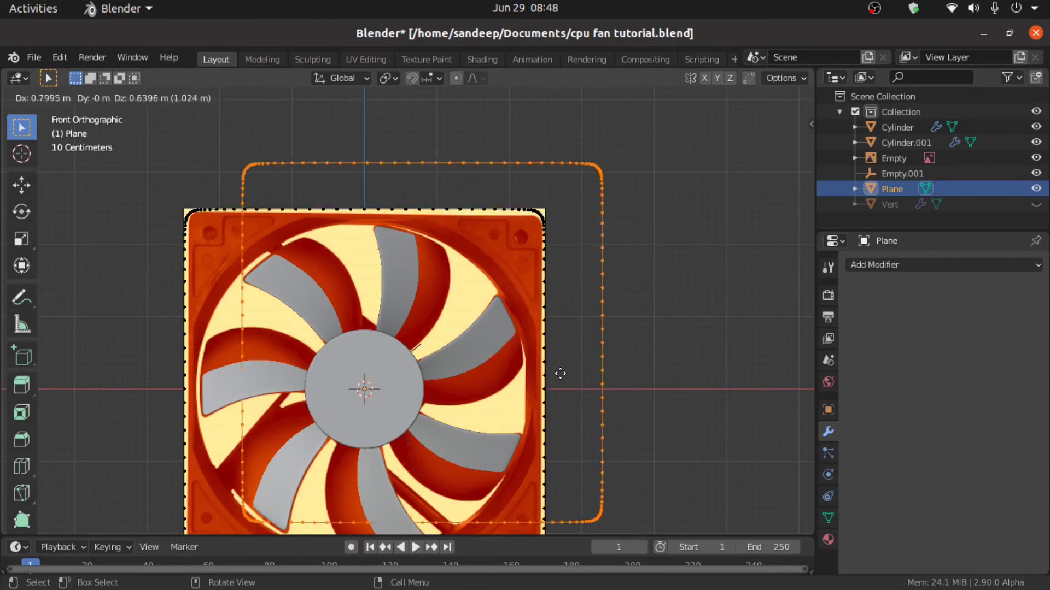
right_click(527, 330)
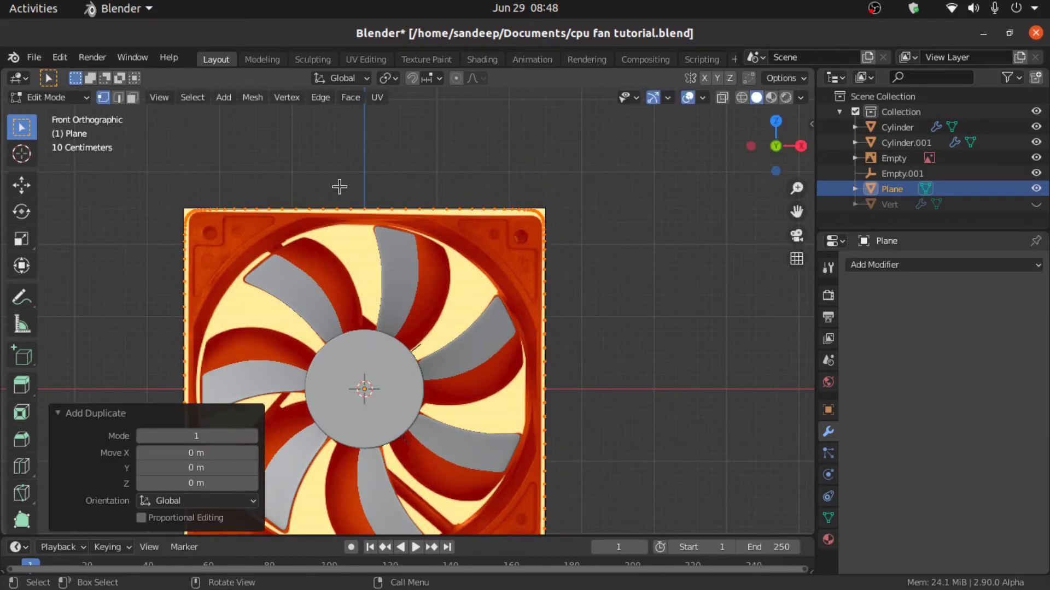
right_click(312, 147)
mouse_move(275, 108)
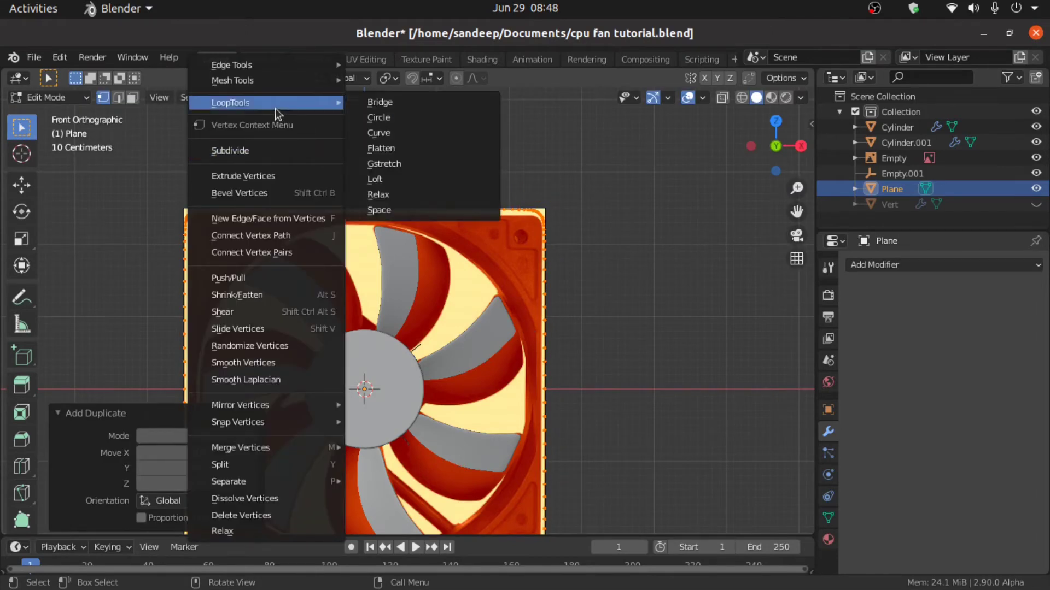
click(390, 123)
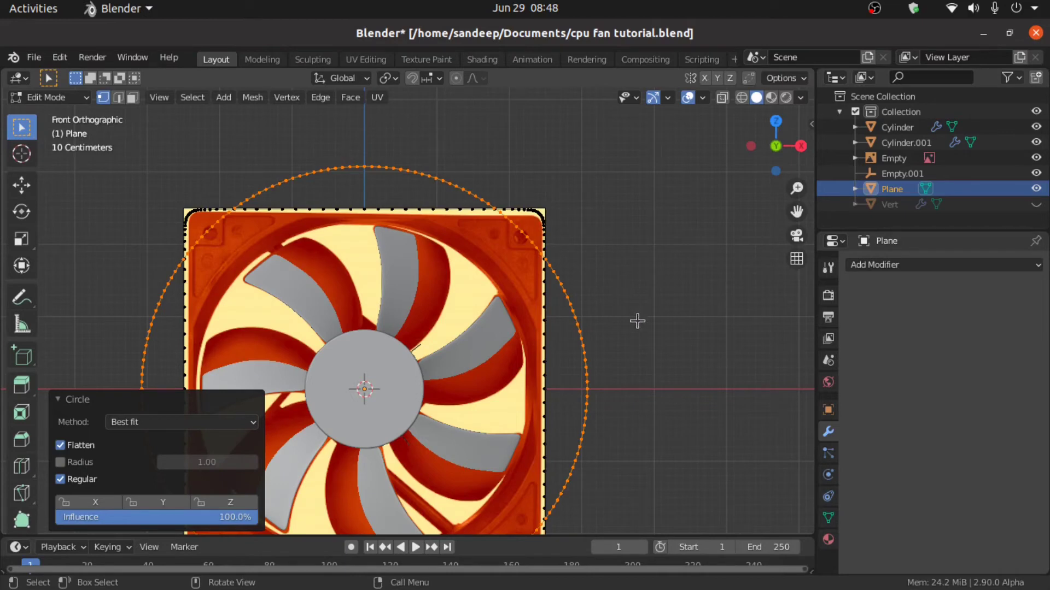
Turn on X-ray and scale the circle to about 0.738 so it fits the fan opening in the reference image
key(alt+z)
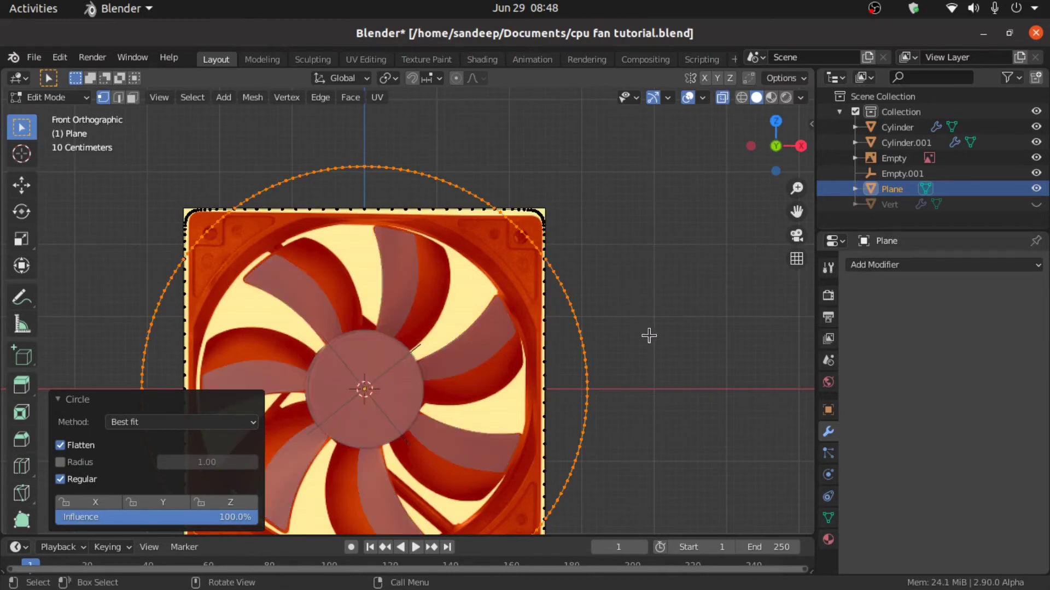
key(s)
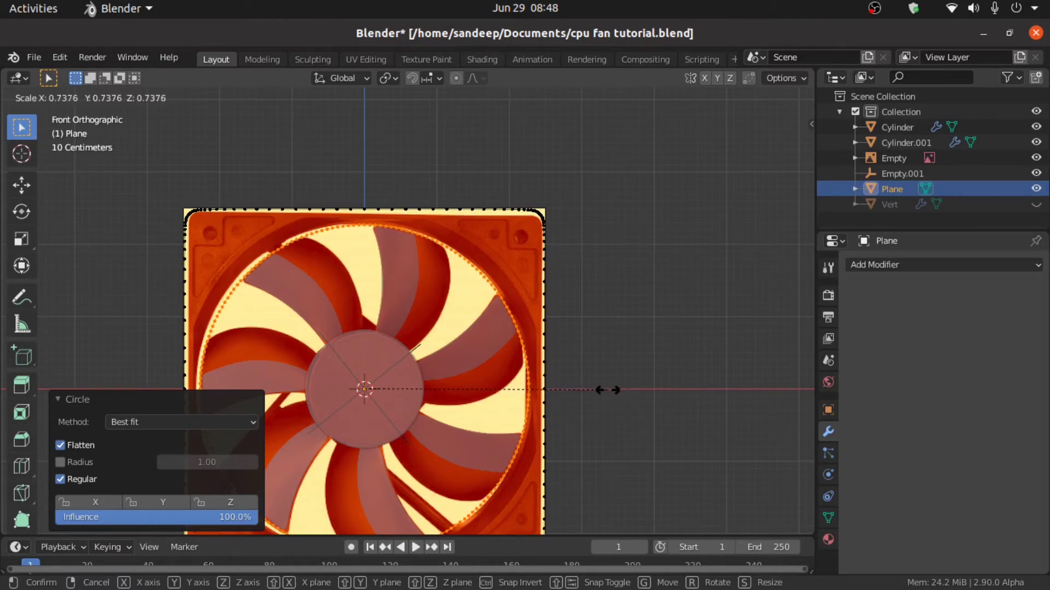
click(607, 390)
scroll(377, 284, up, 2)
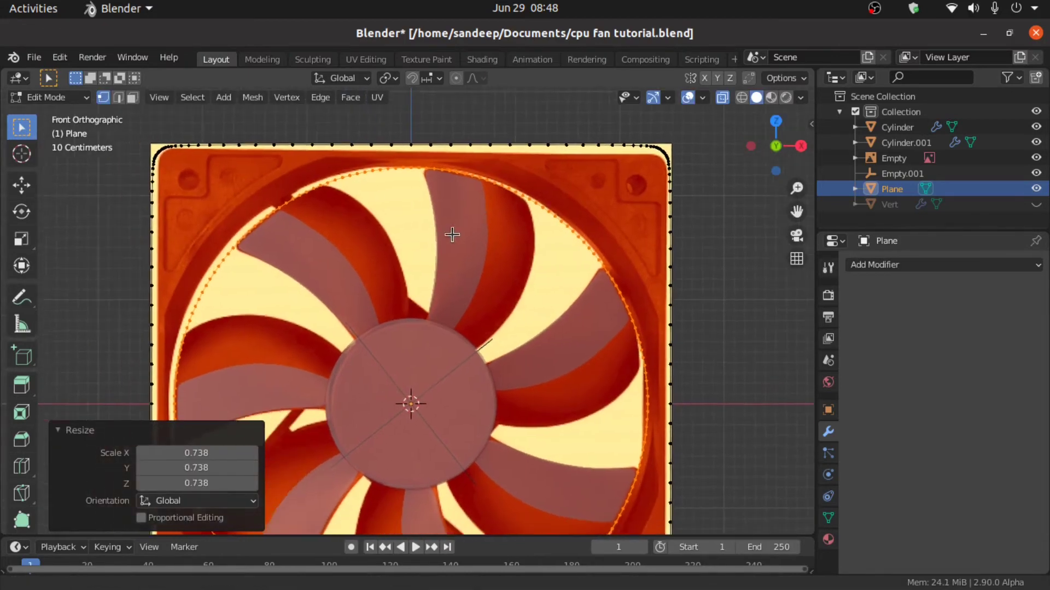
Select both the rounded square outline and the circle and join them with faces using LoopTools Bridge
scroll(452, 228, down, 3)
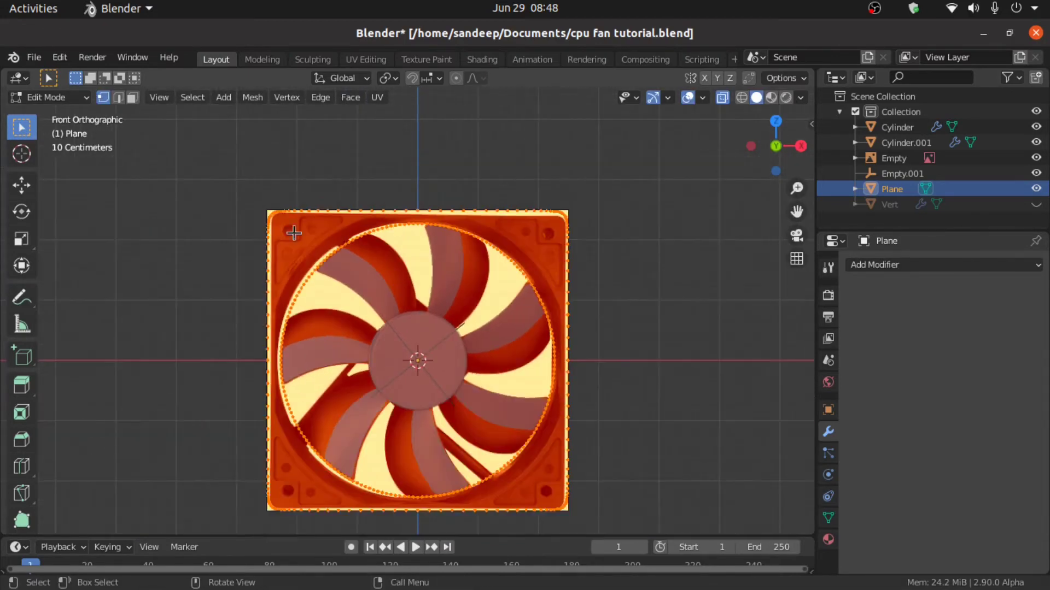
right_click(118, 165)
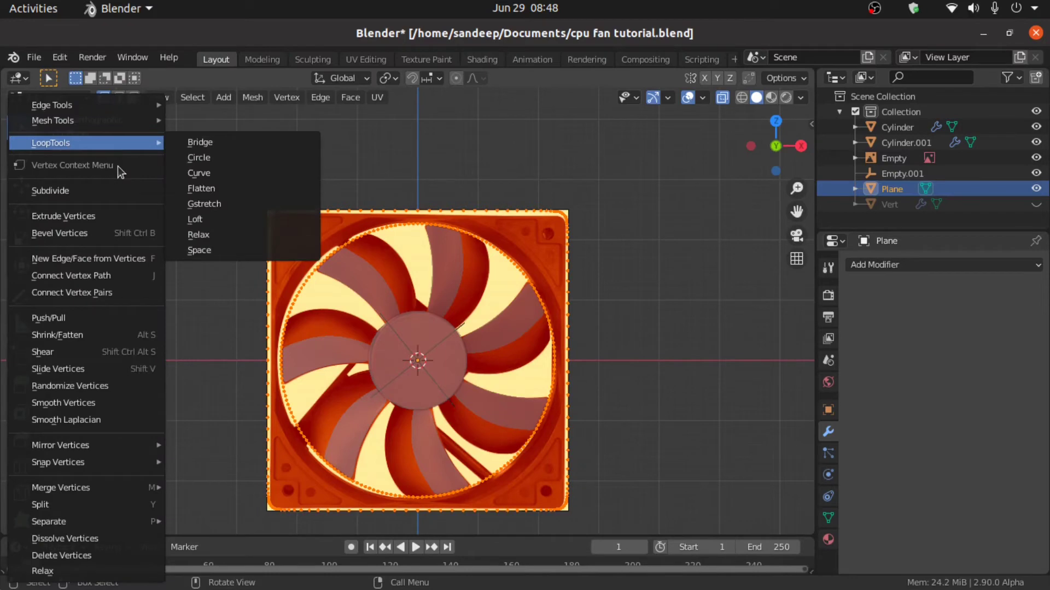
click(194, 144)
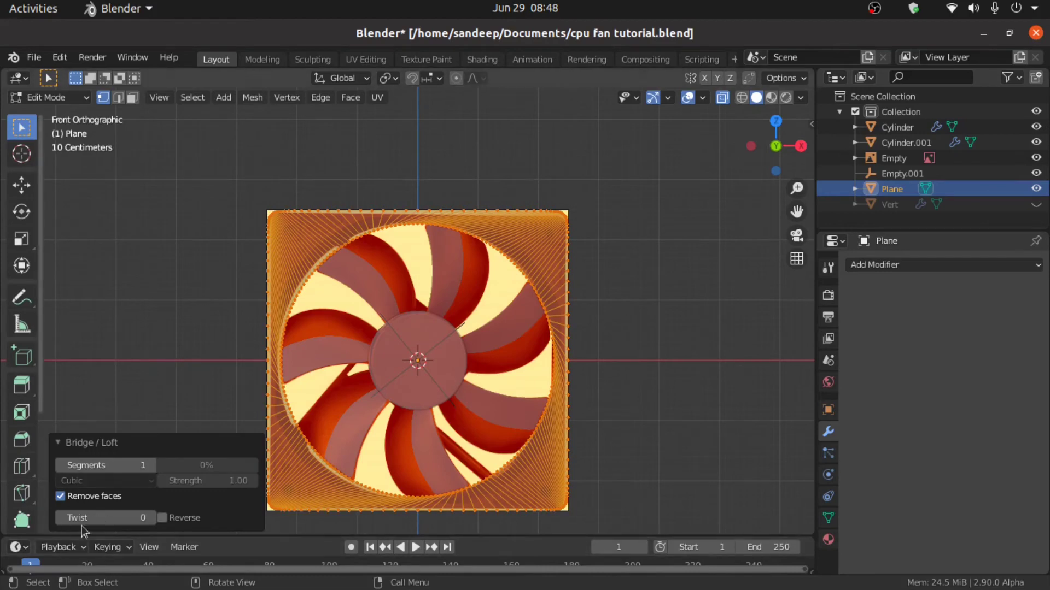
Set the Bridge twist to -7 so the connecting edges run straight between the circle and the square outline
click(149, 517)
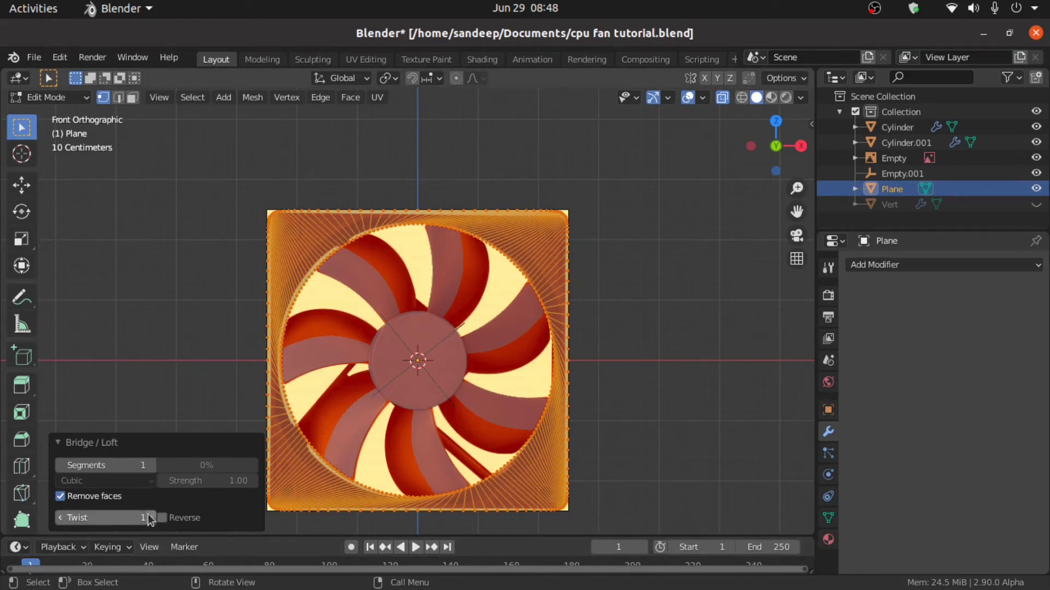
click(149, 517)
click(64, 520)
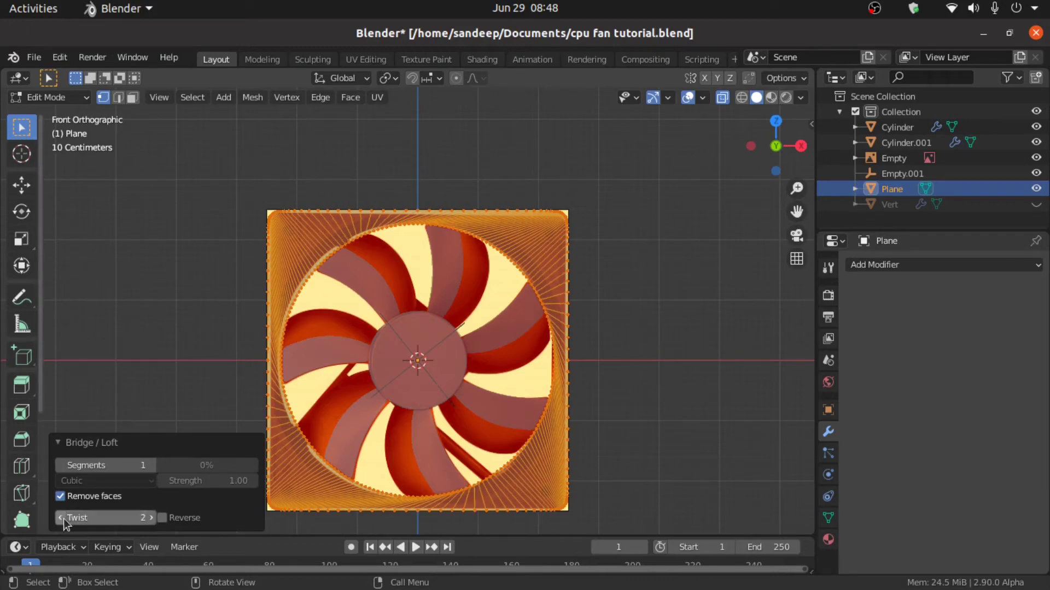
click(64, 519)
click(63, 519)
click(64, 519)
click(63, 519)
click(63, 519)
click(63, 519)
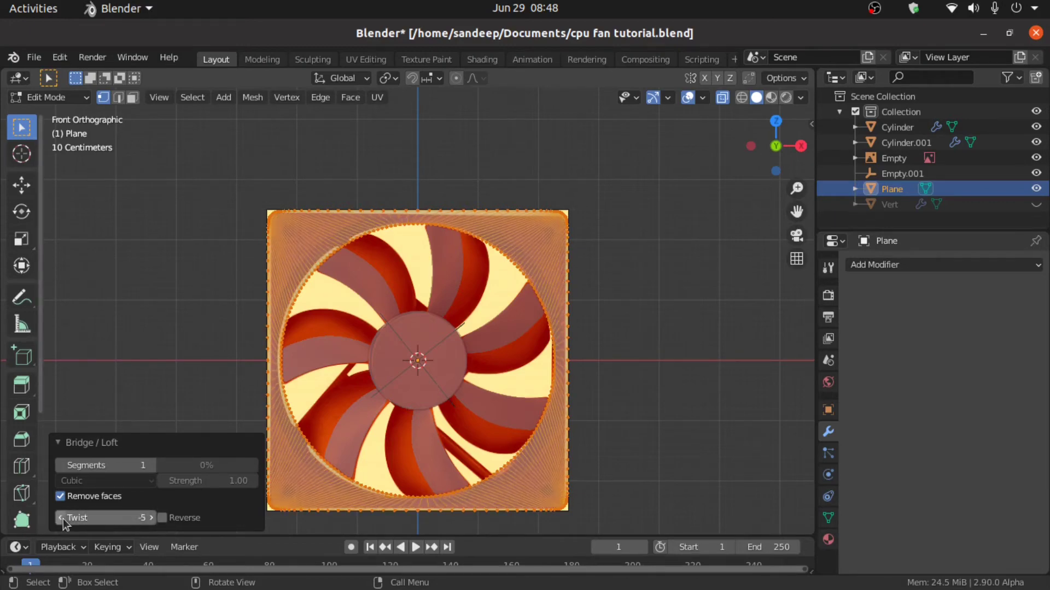
click(64, 519)
click(64, 519)
scroll(365, 295, up, 1)
scroll(365, 295, up, 1)
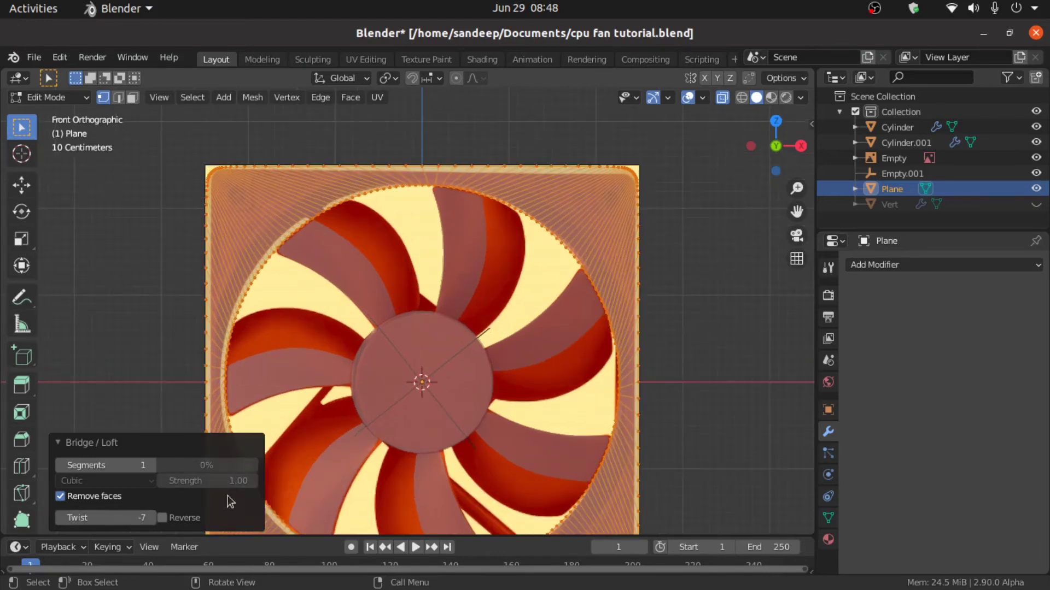
click(61, 518)
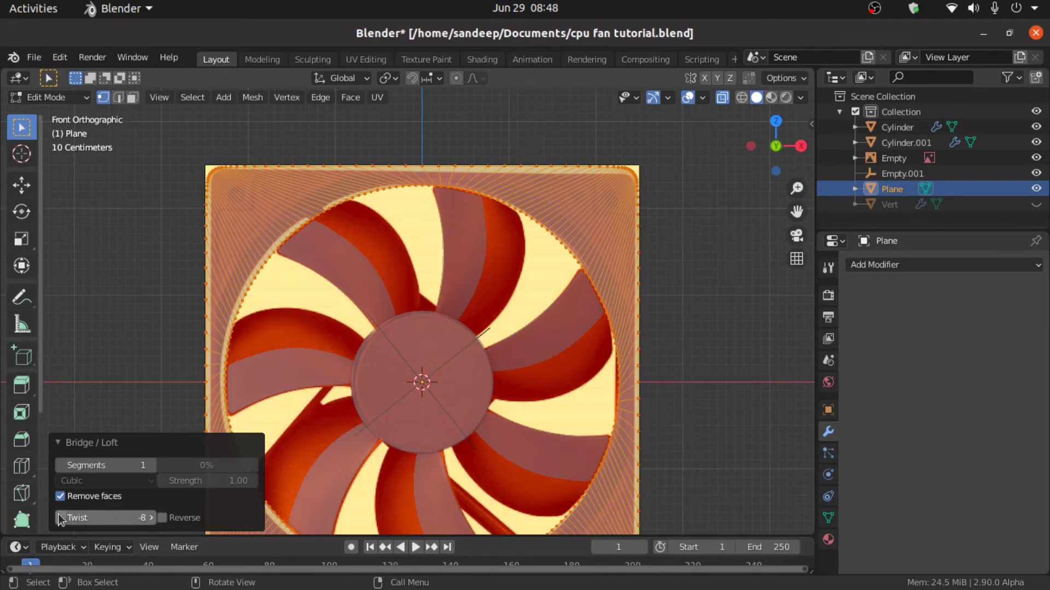
click(150, 519)
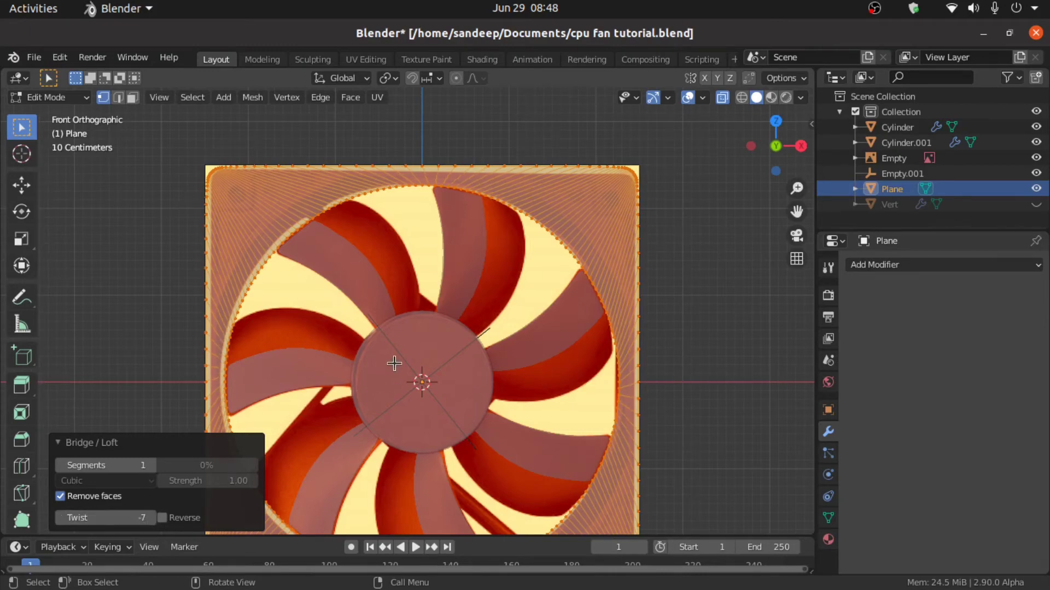
scroll(393, 363, up, 2)
scroll(415, 309, up, 1)
scroll(411, 285, down, 3)
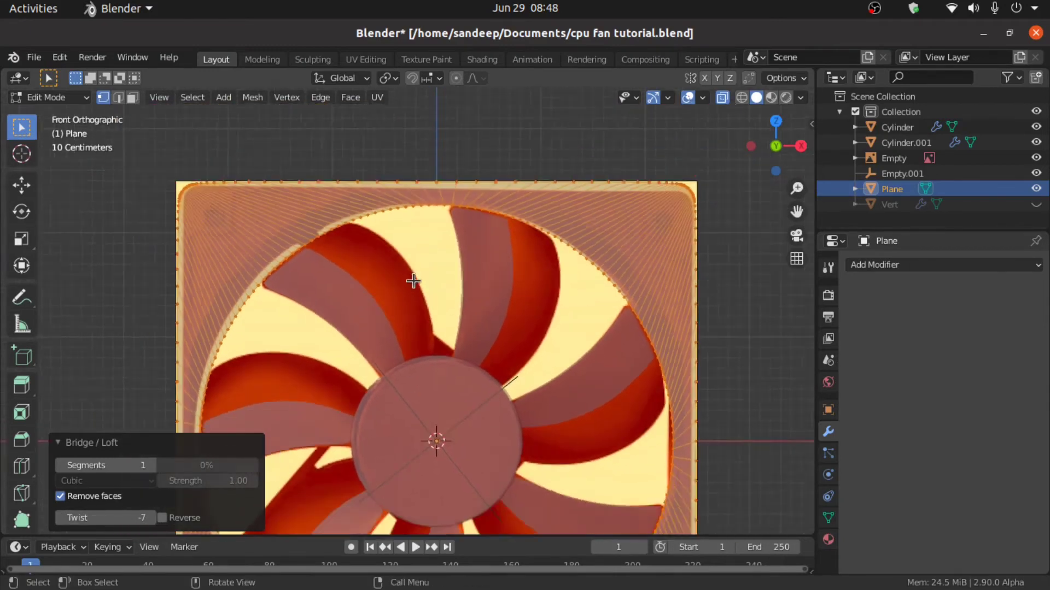
shift+middle_drag(413, 281, 417, 222)
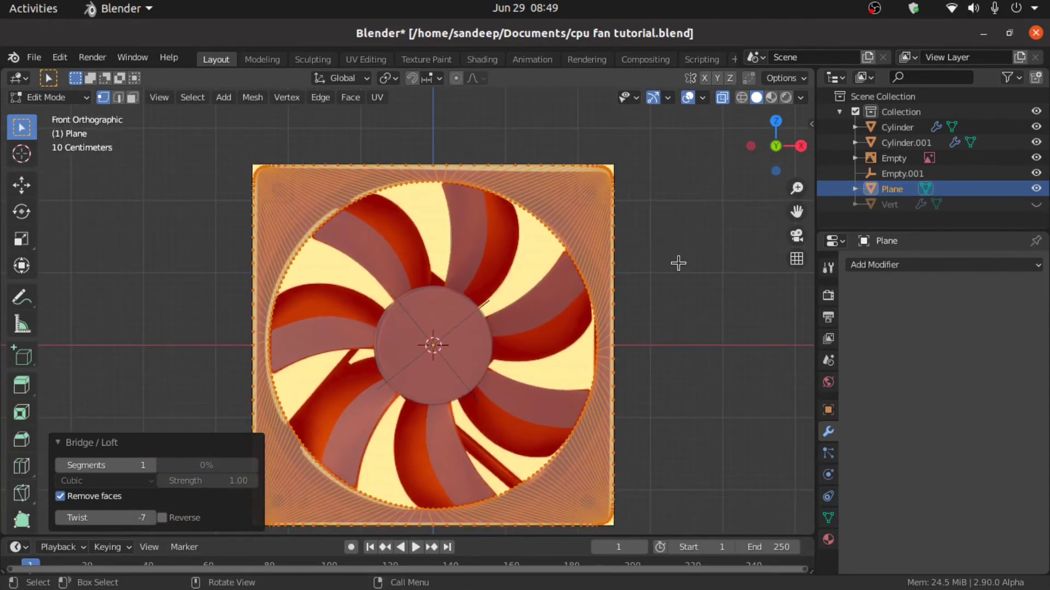
Deselect the mesh, switch to edge selection and add one loop cut around the frame, slid toward the circular opening with a factor of about -0.556
key(alt+a)
scroll(678, 263, up, 1)
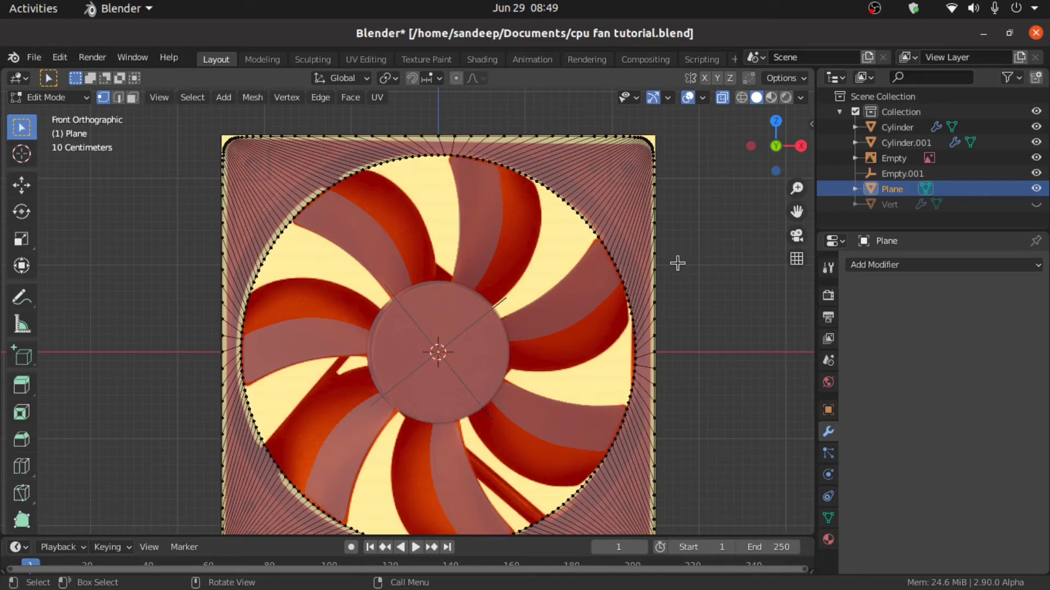
shift+middle_drag(429, 270, 452, 254)
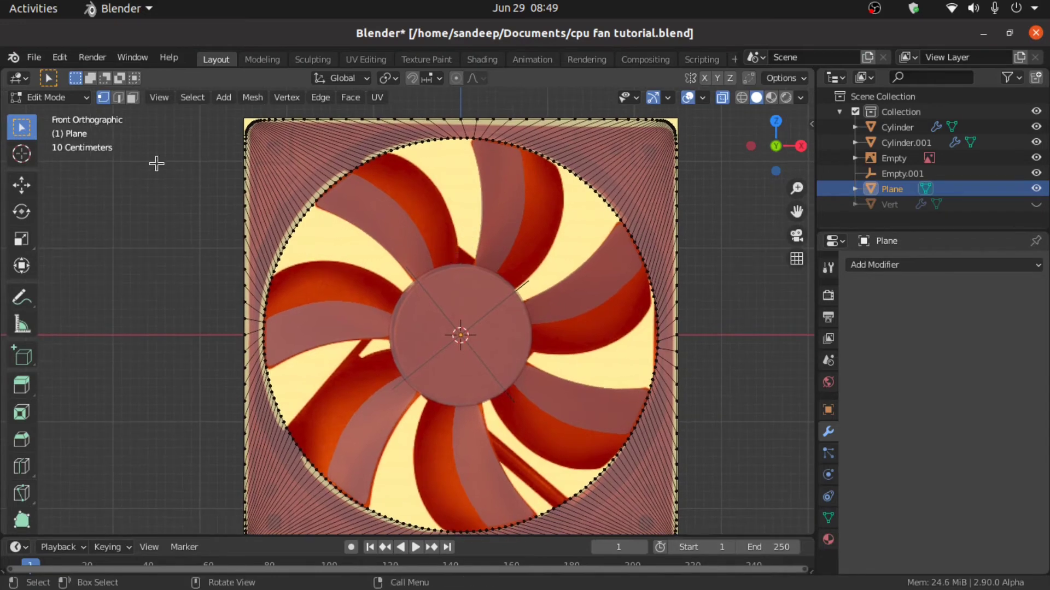
click(118, 97)
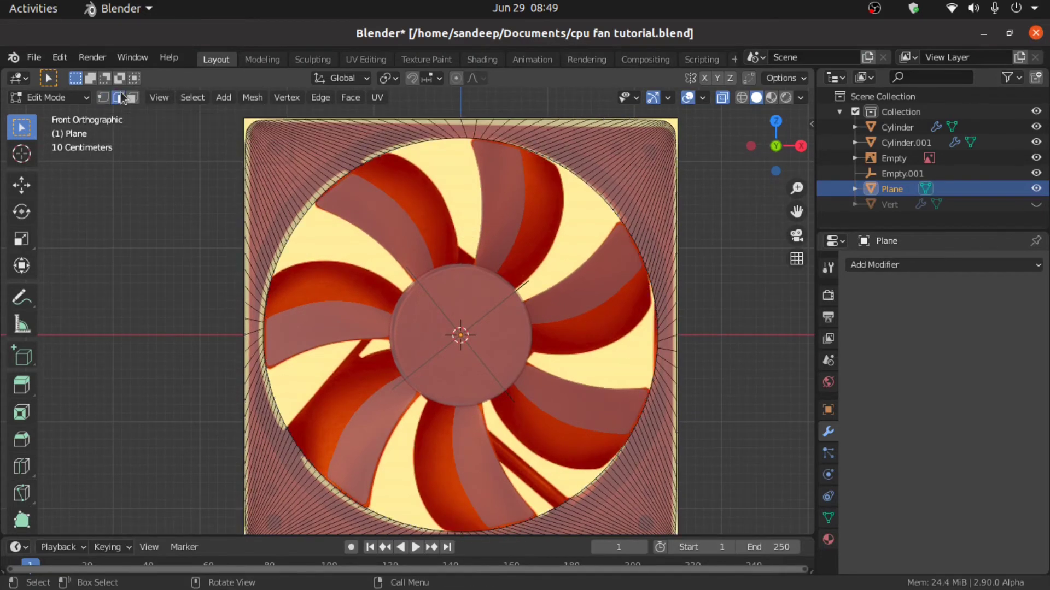
scroll(318, 227, up, 1)
shift+middle_drag(330, 206, 331, 298)
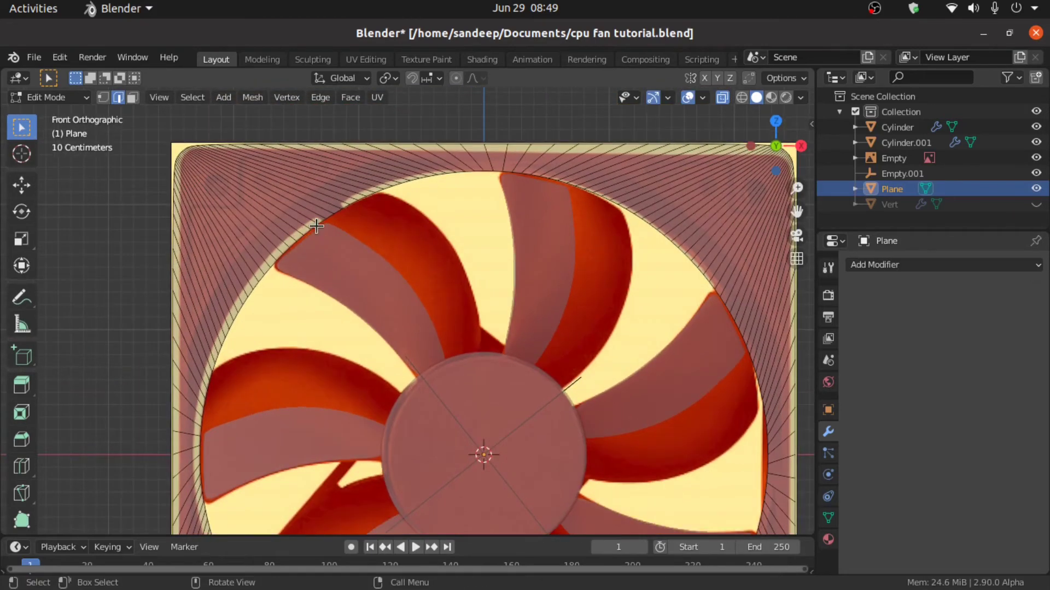
key(ctrl+r)
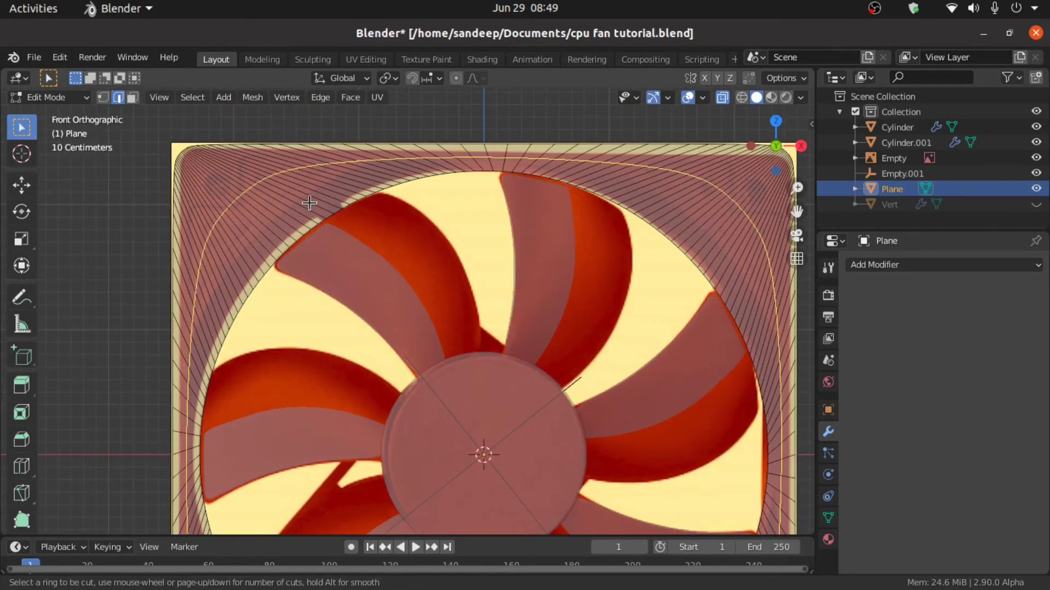
click(309, 203)
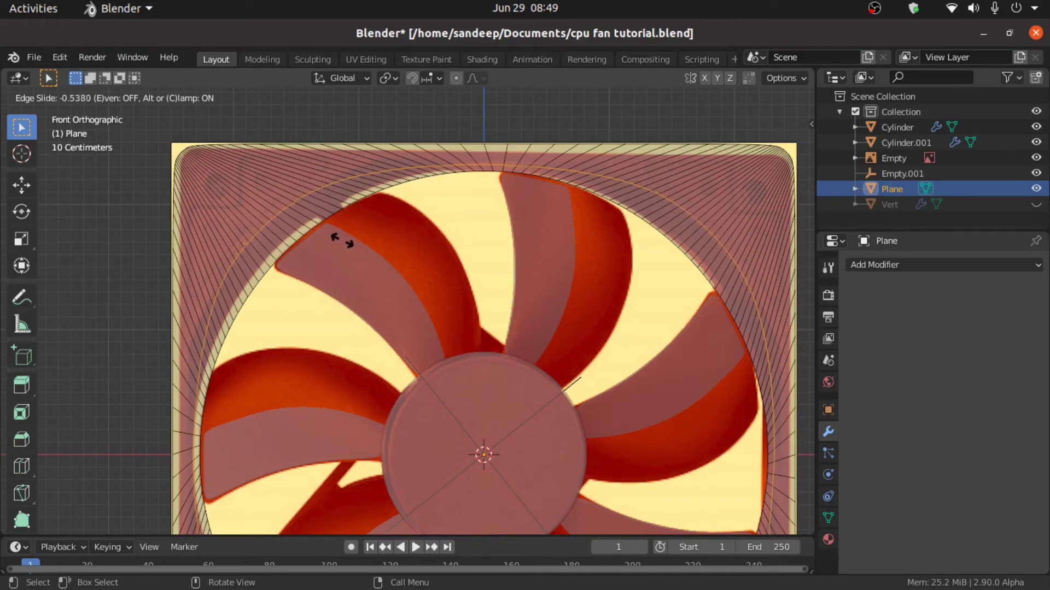
click(340, 234)
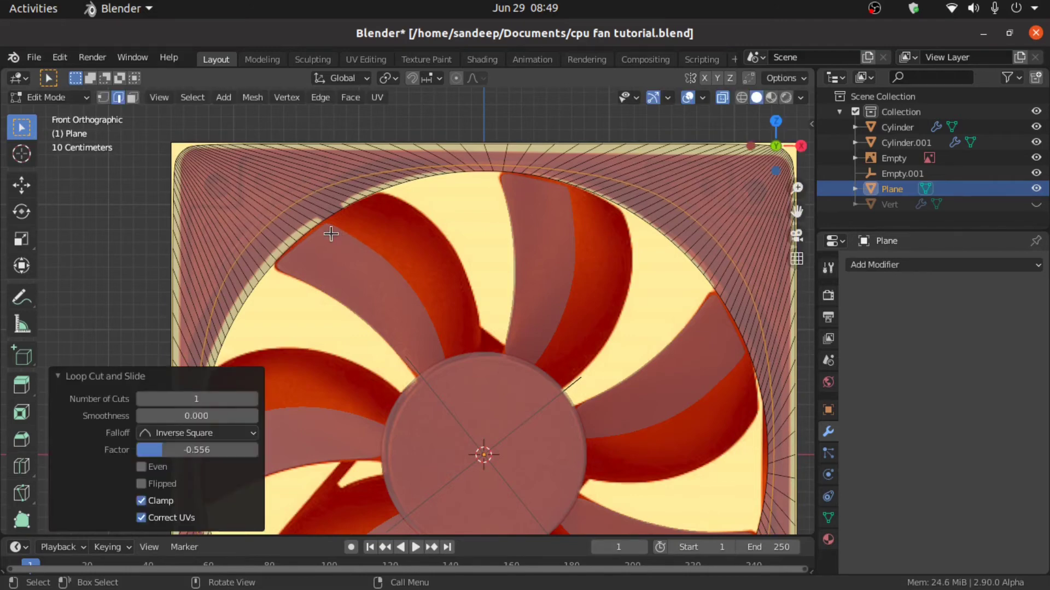
Select the inner circular edge loop and scale it inward by about 0.939 and again by about 0.983
scroll(324, 234, up, 3)
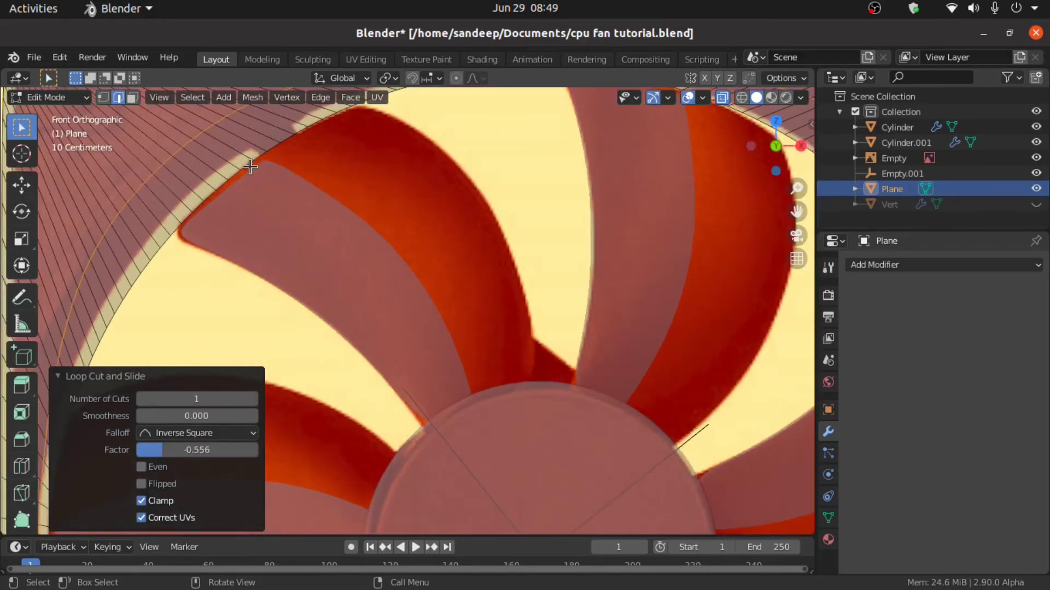
scroll(250, 166, down, 3)
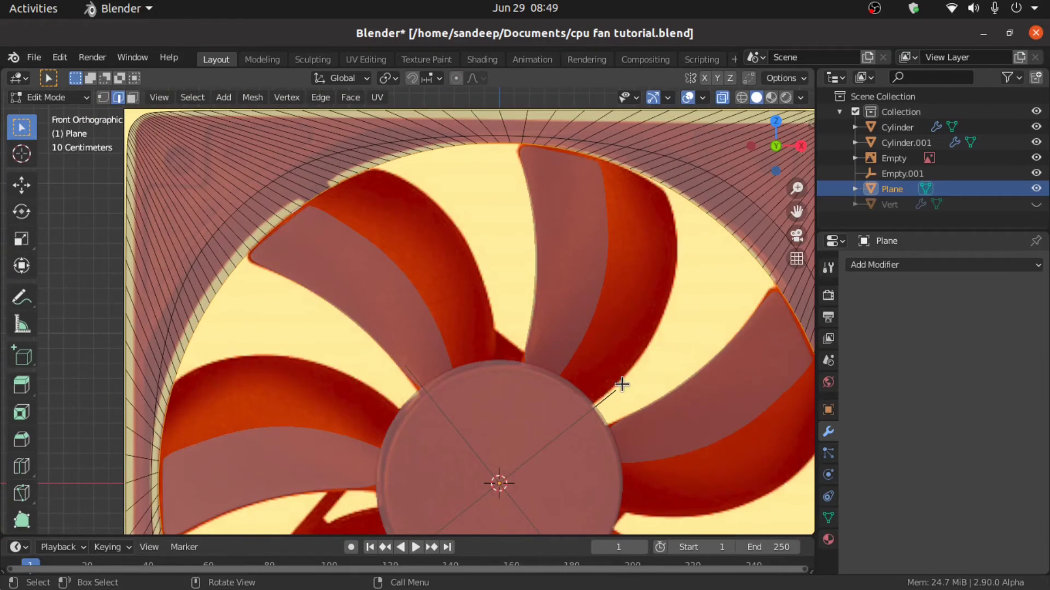
key(s)
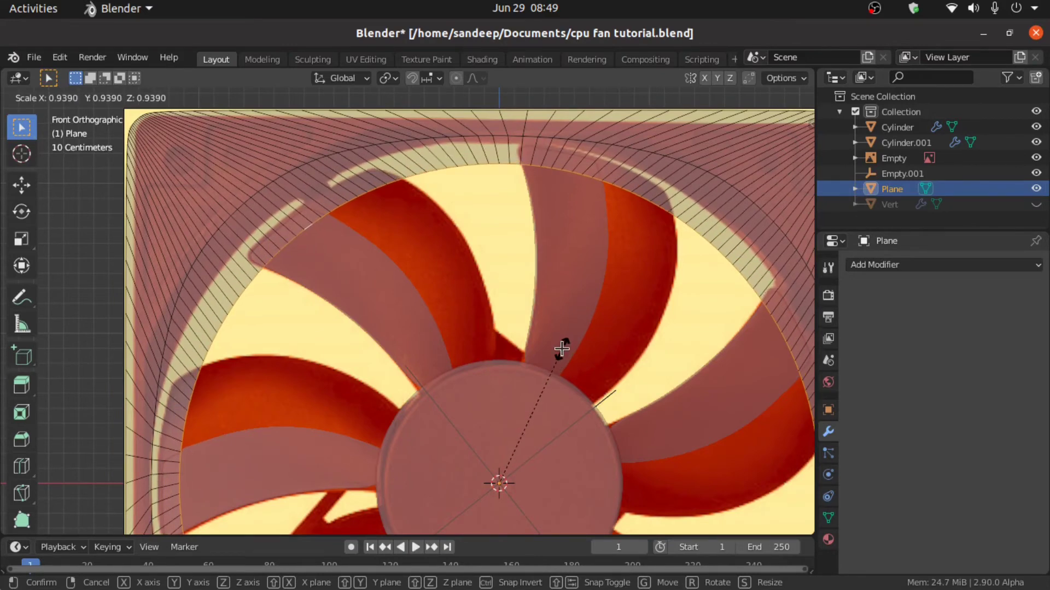
click(561, 348)
scroll(561, 348, down, 5)
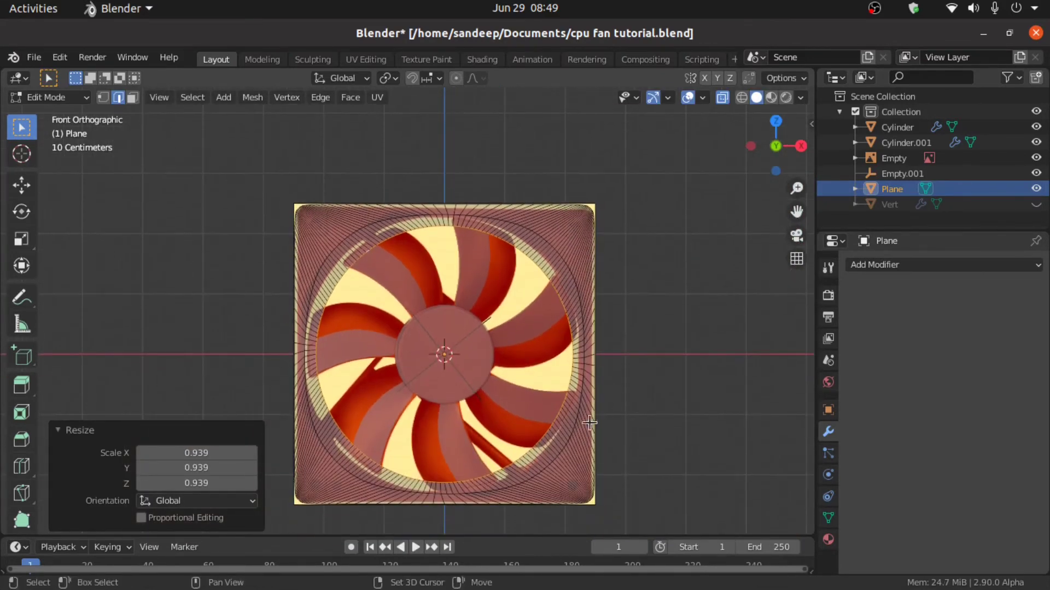
scroll(589, 422, up, 2)
key(s)
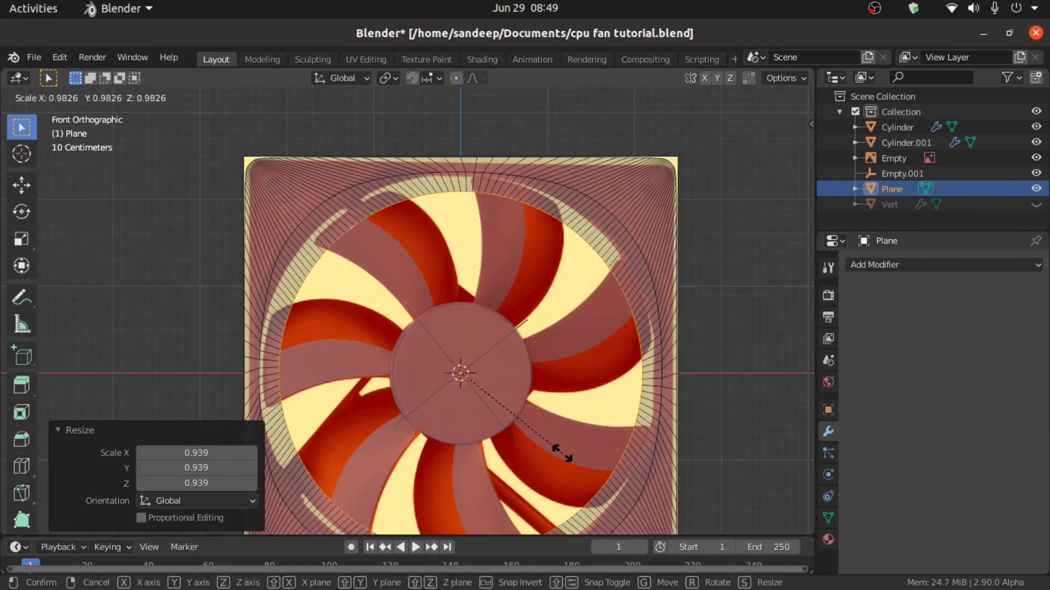
click(561, 453)
Deselect the inner edge loop and add a cylinder mesh at the centre of the frame
scroll(129, 195, up, 2)
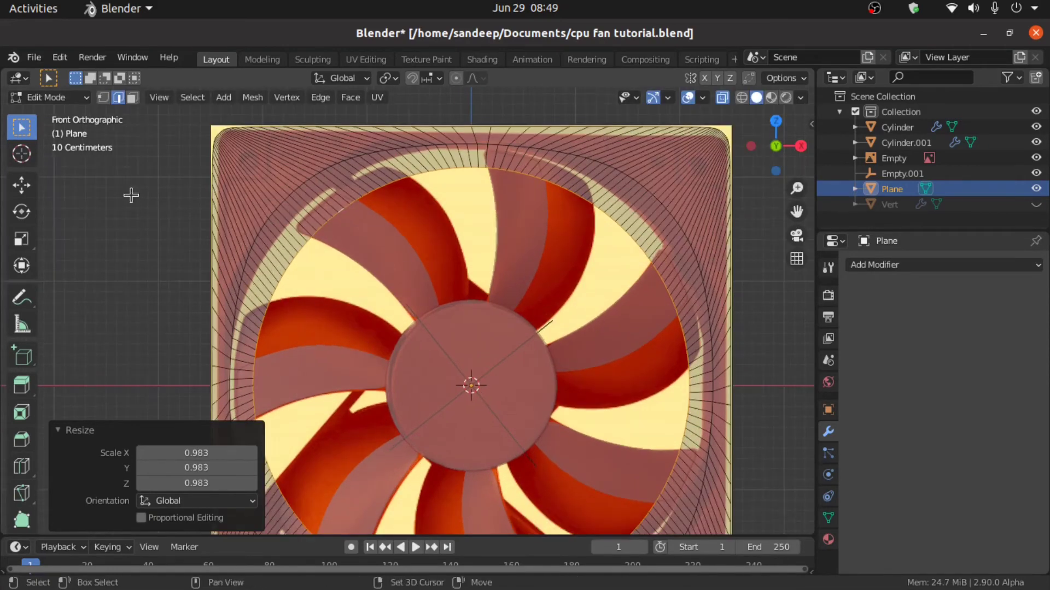
shift+middle_drag(164, 244, 177, 255)
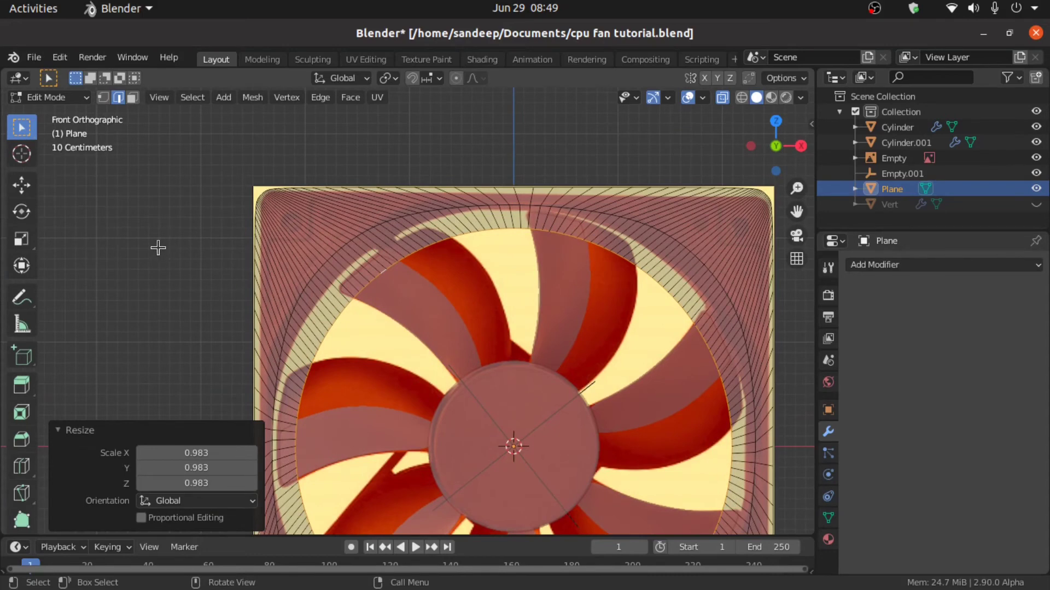
click(158, 248)
key(shift+a)
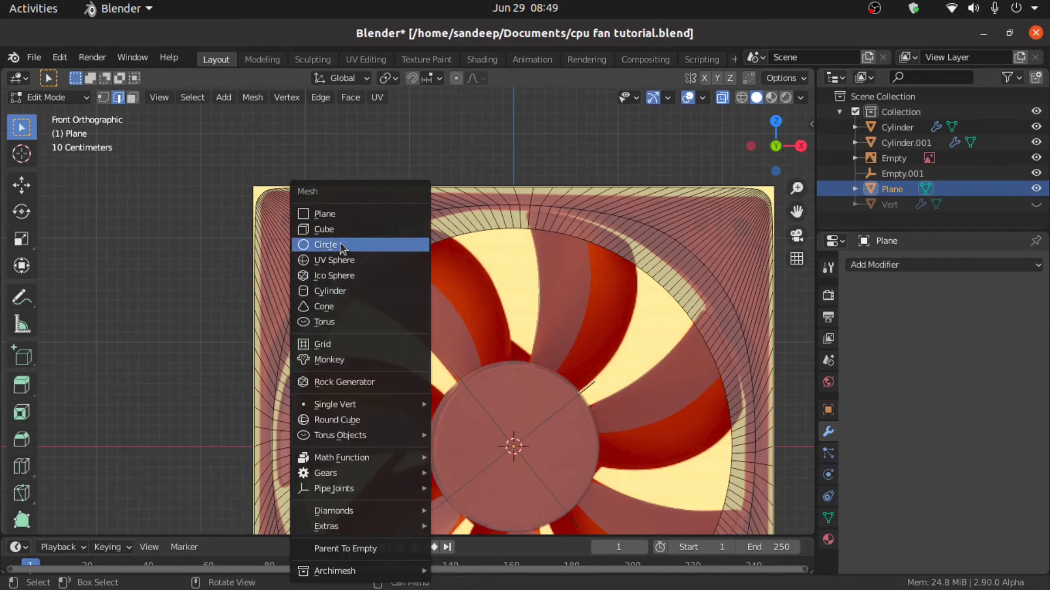
click(347, 295)
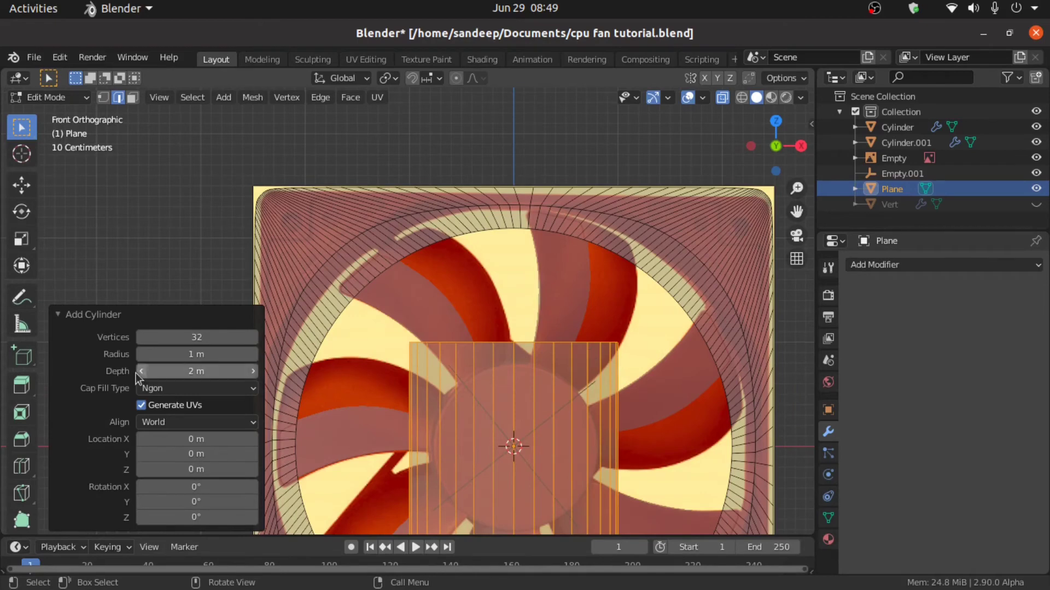
Give the new cylinder 64 vertices and rotate it 90° about the X axis so its cap faces the front
click(181, 337)
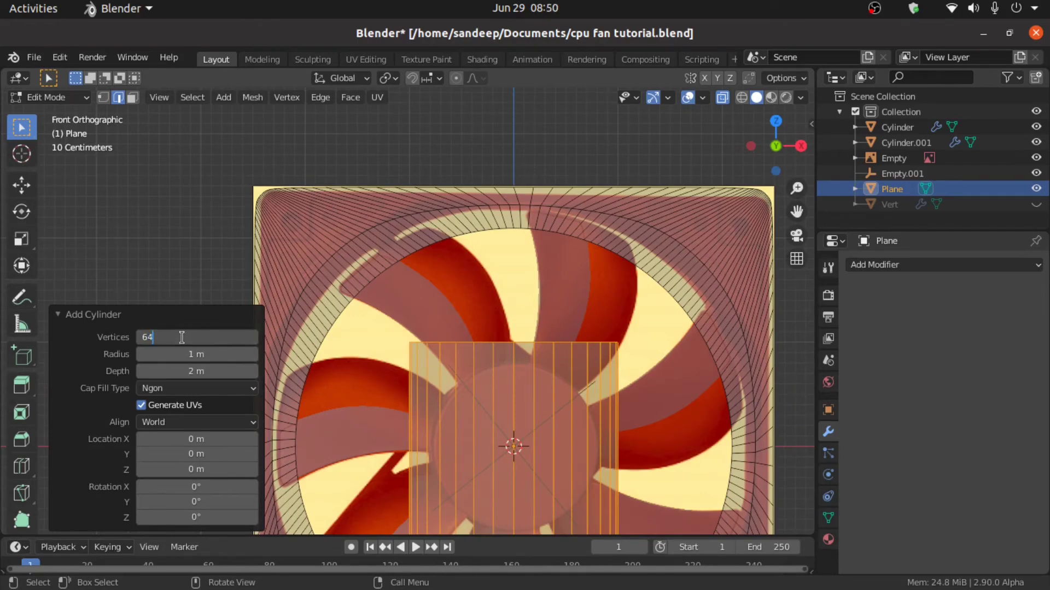
text(64)
key(Return)
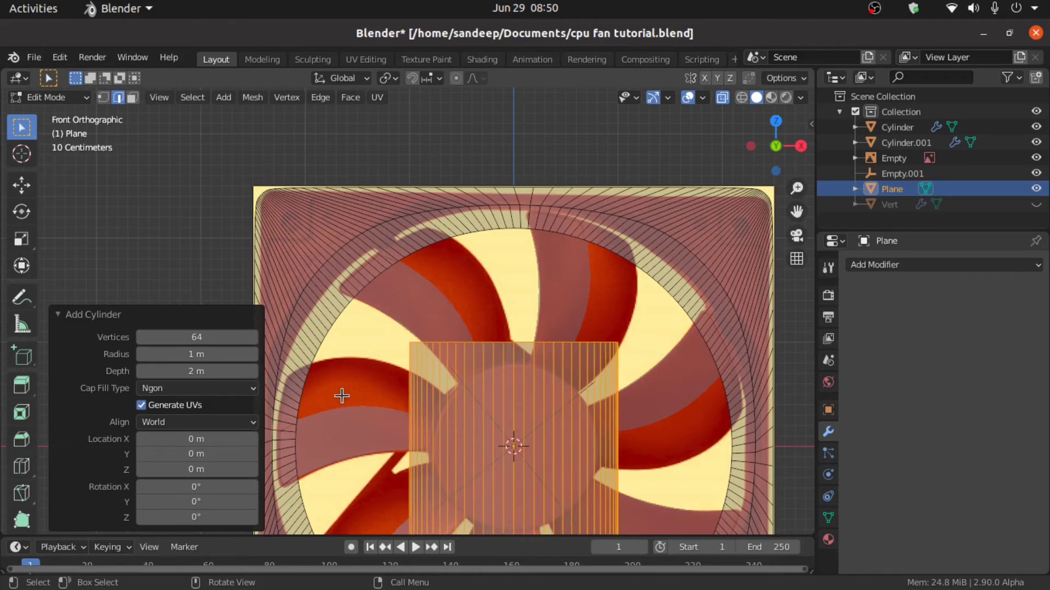
text(rx)
text(9)
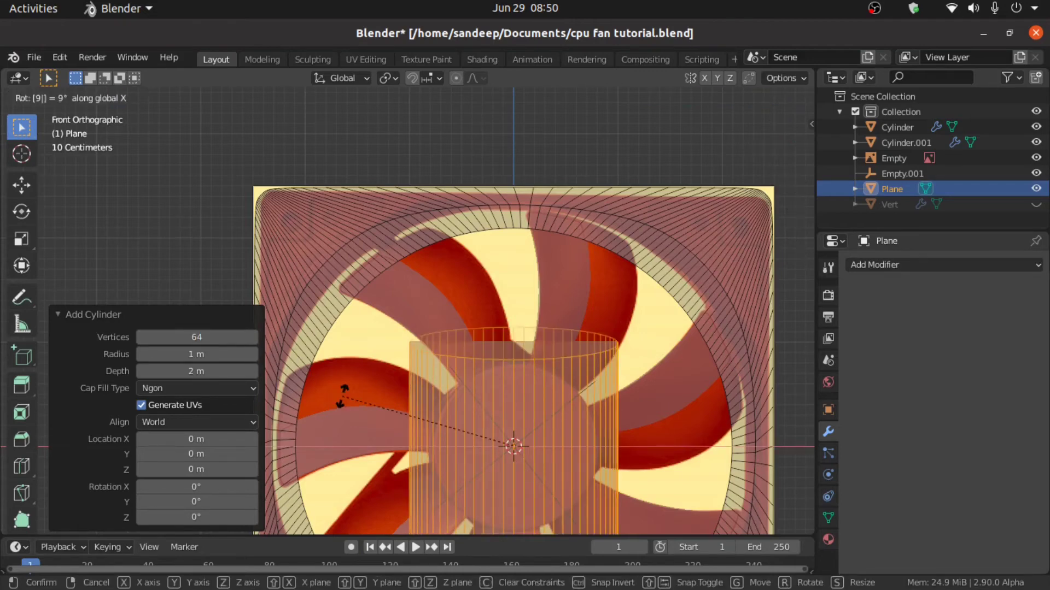
text(0)
key(Return)
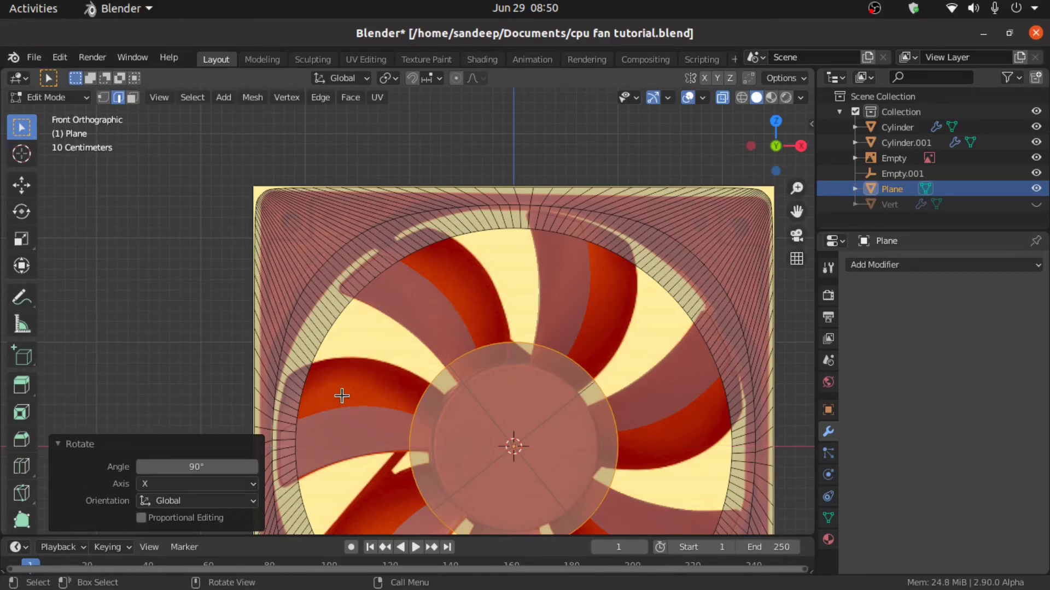
Scale the cylinder down to about 0.131 and move it to the frame's upper-left corner, about -2.206 m in X and 2.243 m in Z
key(r)
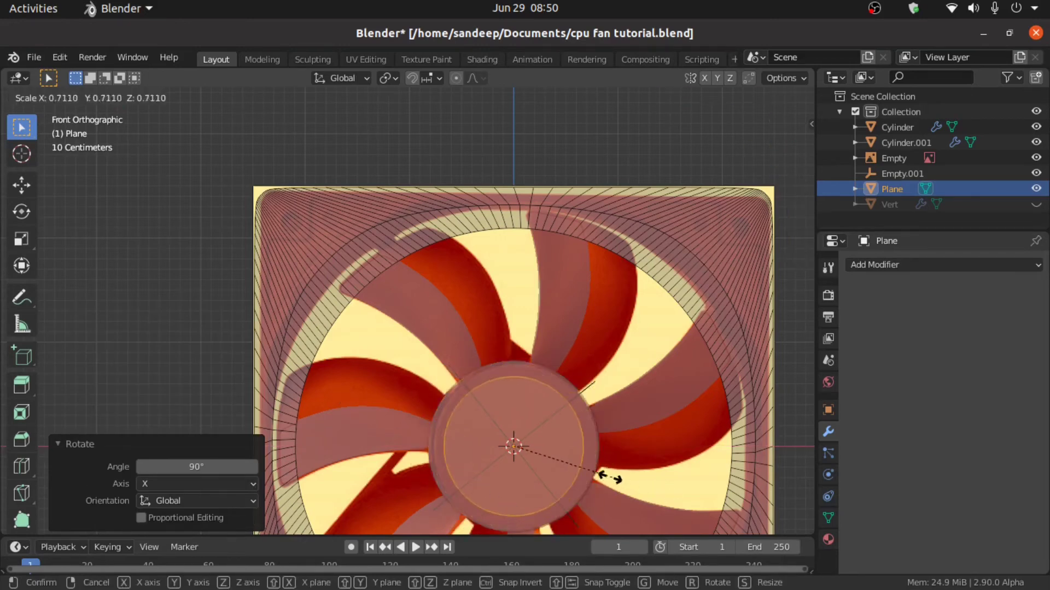
click(526, 454)
key(g)
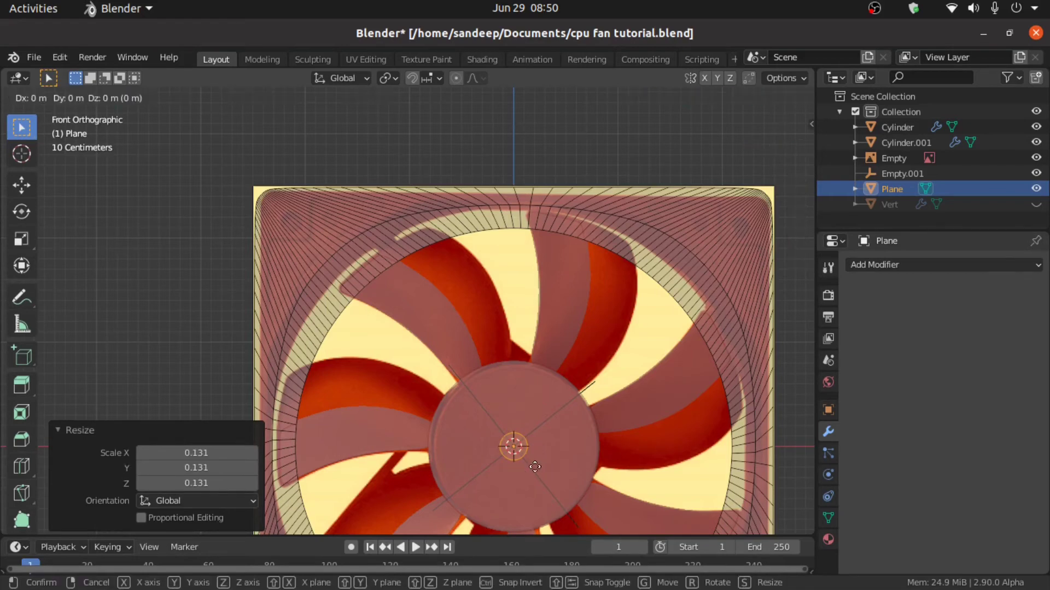
click(316, 236)
scroll(316, 236, up, 3)
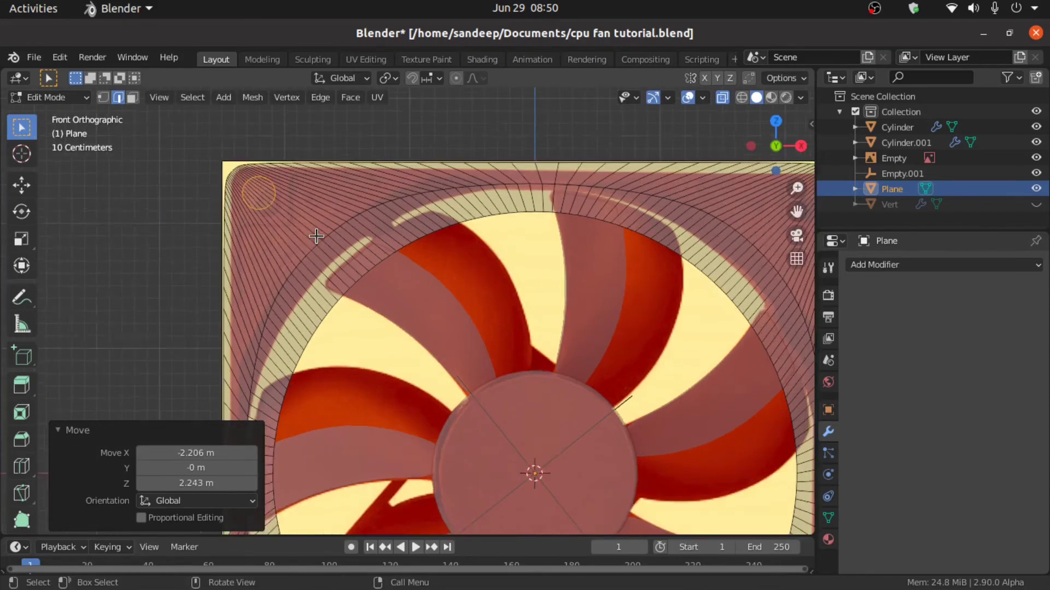
Shrink the corner cylinder to screw-hole size by scaling it about 0.812 and again about 0.924
shift+middle_drag(316, 236, 418, 317)
key(s)
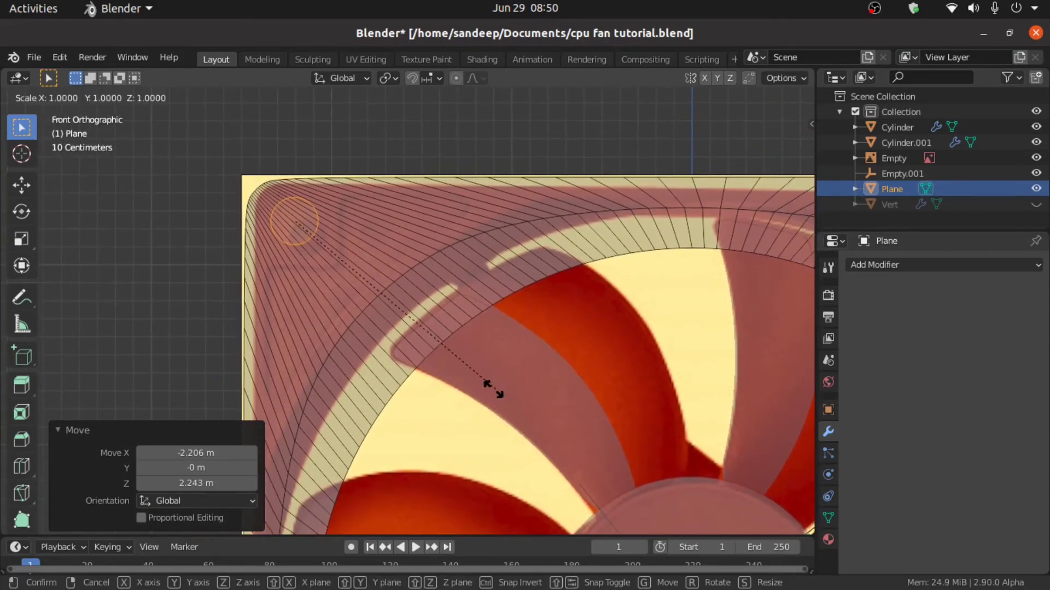
click(453, 362)
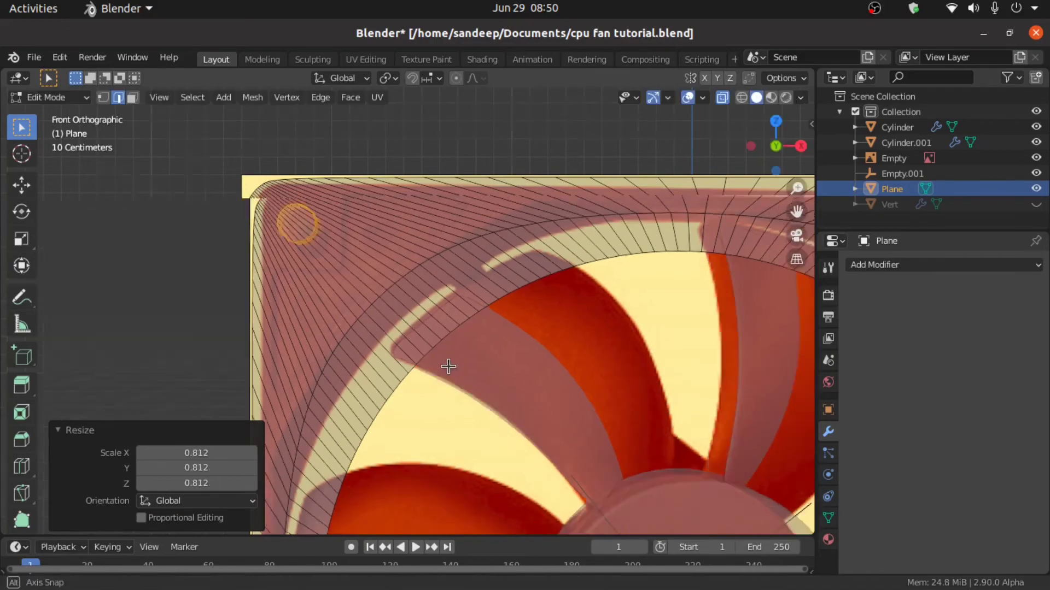
middle_drag(445, 368, 469, 335)
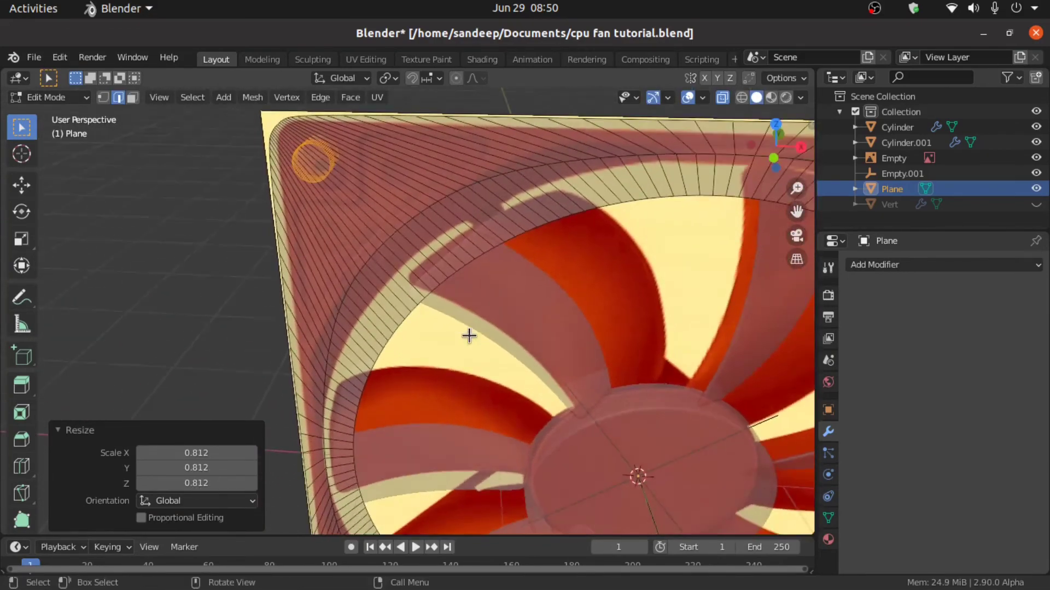
key(KP_1)
key(s)
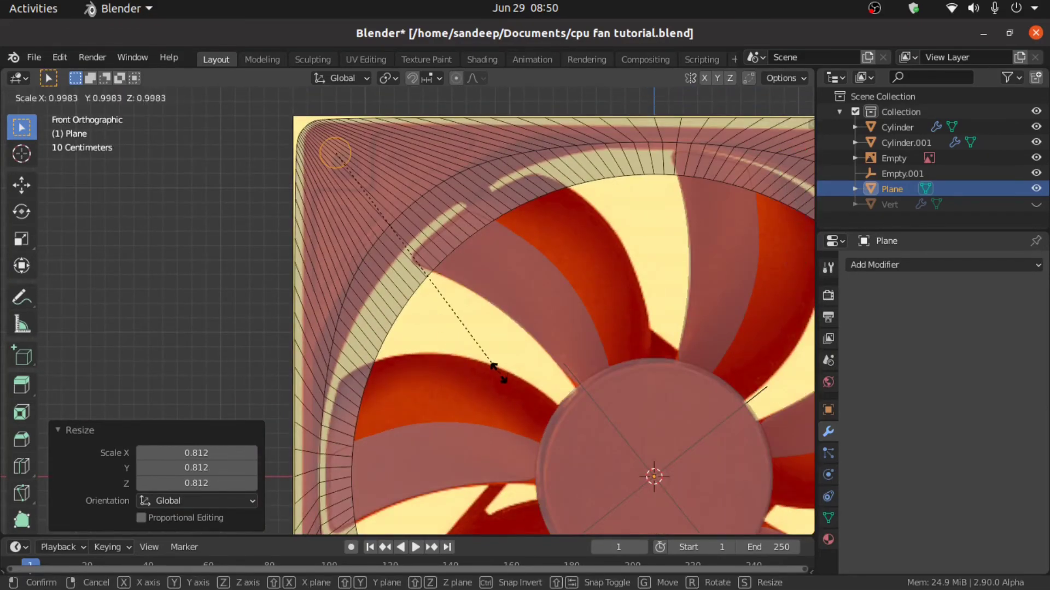
click(412, 284)
middle_drag(413, 284, 541, 311)
key(KP_1)
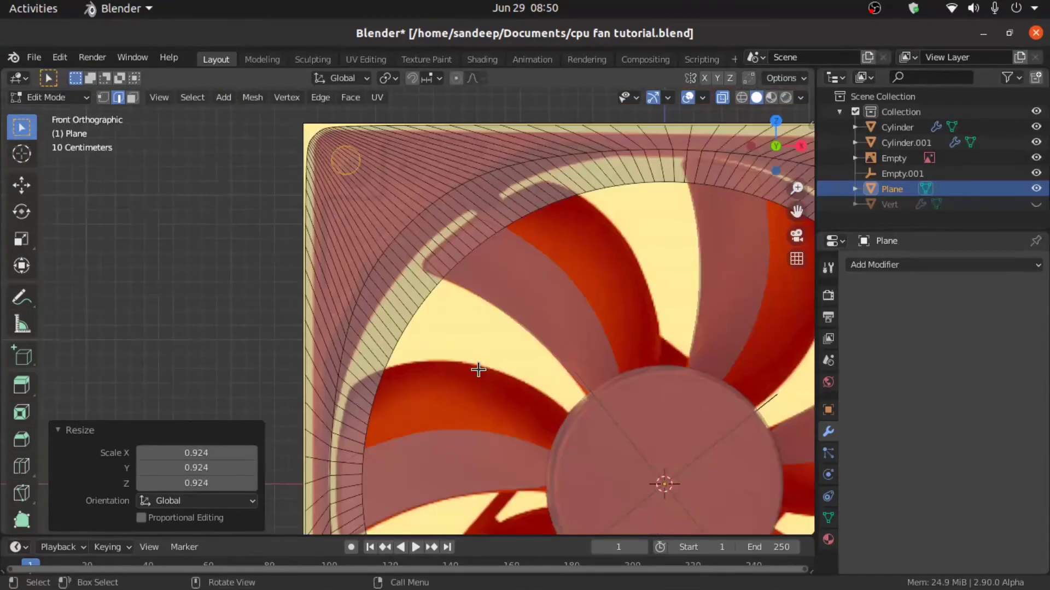
Set the pivot point to the 3D Cursor and duplicate the corner cylinder rotated 90° about the Y axis
click(389, 78)
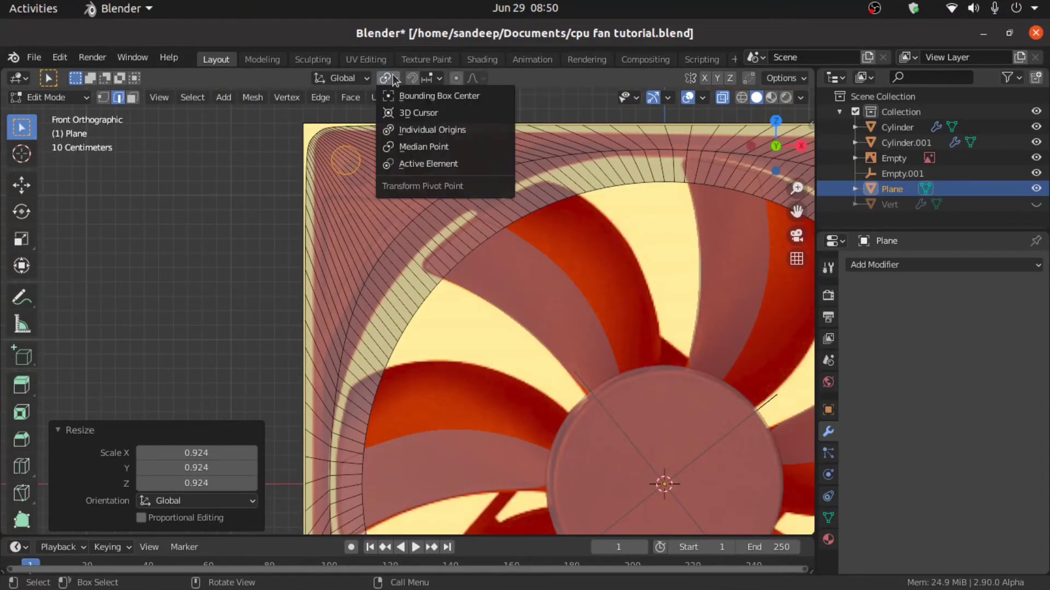
click(402, 113)
scroll(531, 377, down, 4)
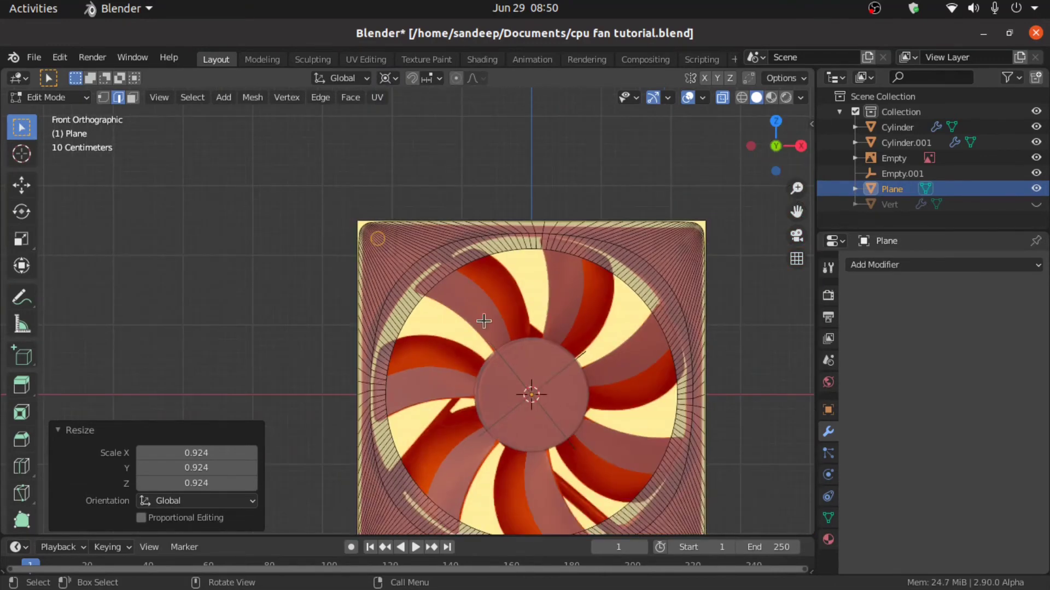
shift+middle_drag(531, 376, 515, 340)
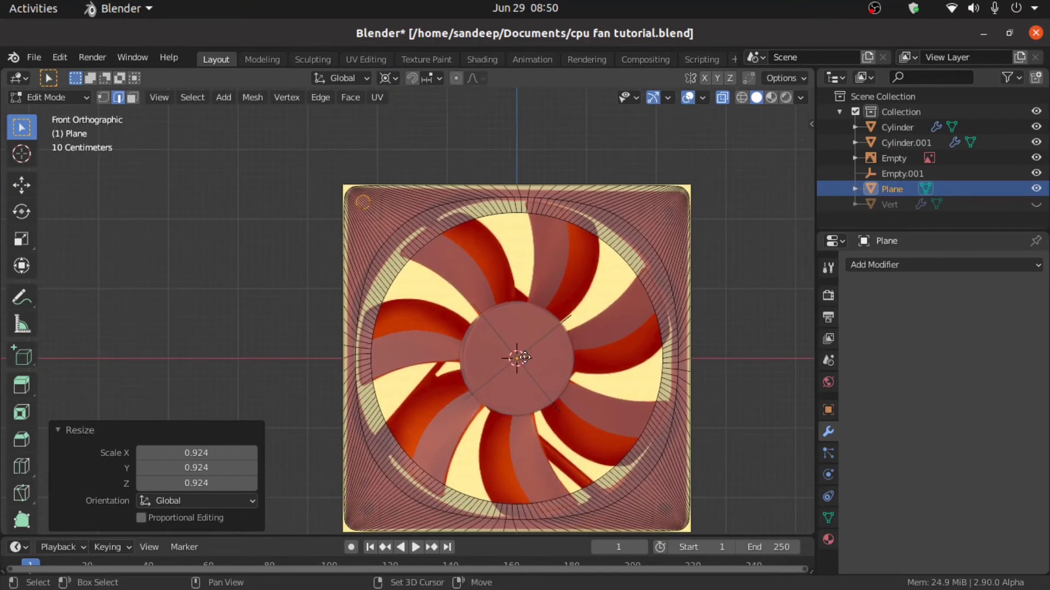
key(g)
text(ry)
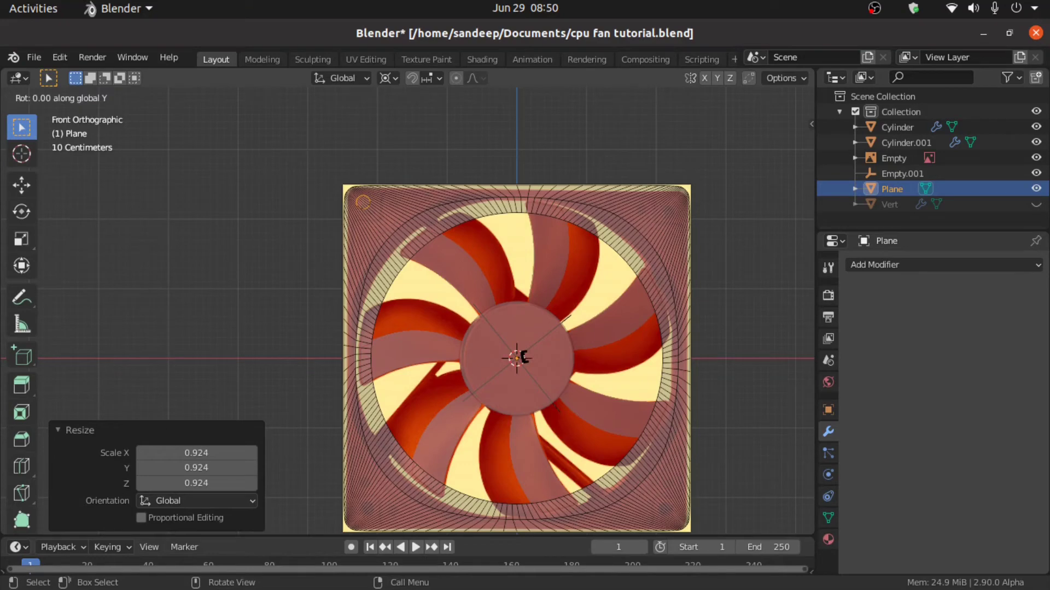
text(90)
key(Return)
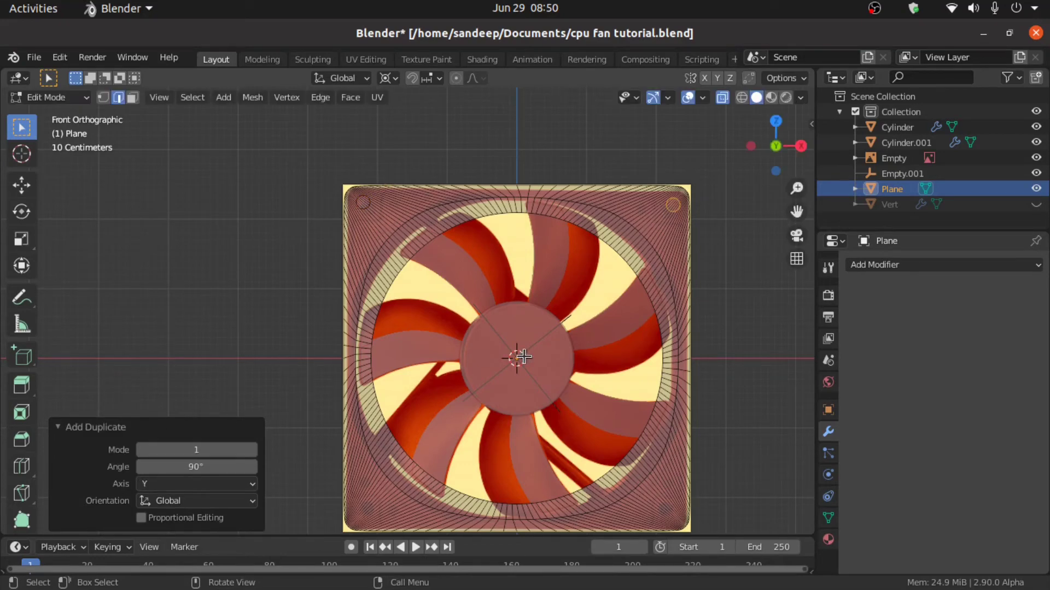
Repeat the 90° rotated duplication twice to place cylinders in the two remaining frame corners
key(shift+r)
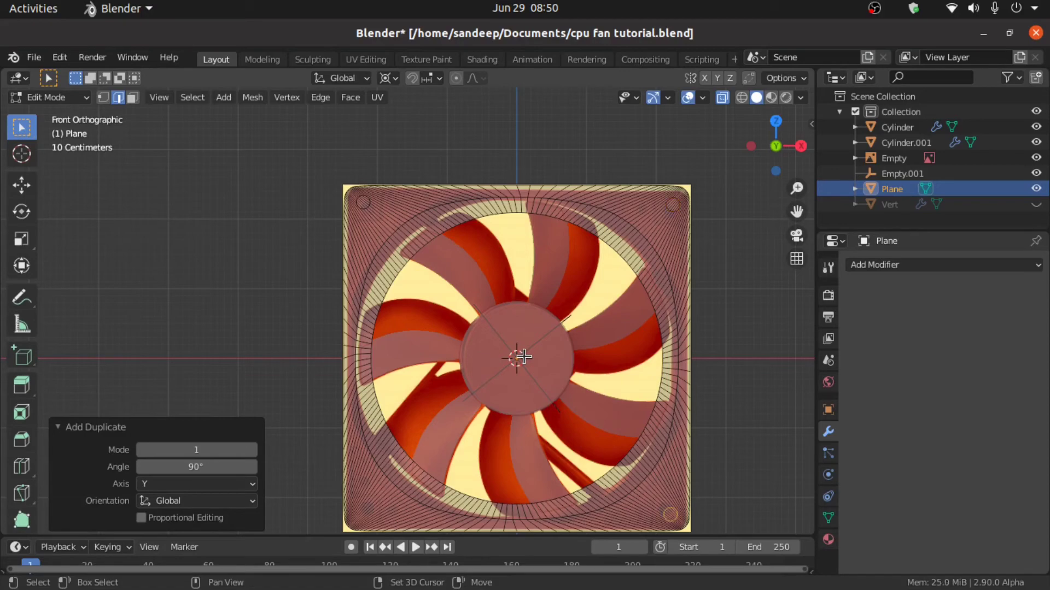
key(shift+r)
middle_drag(524, 356, 544, 394)
key(KP_1)
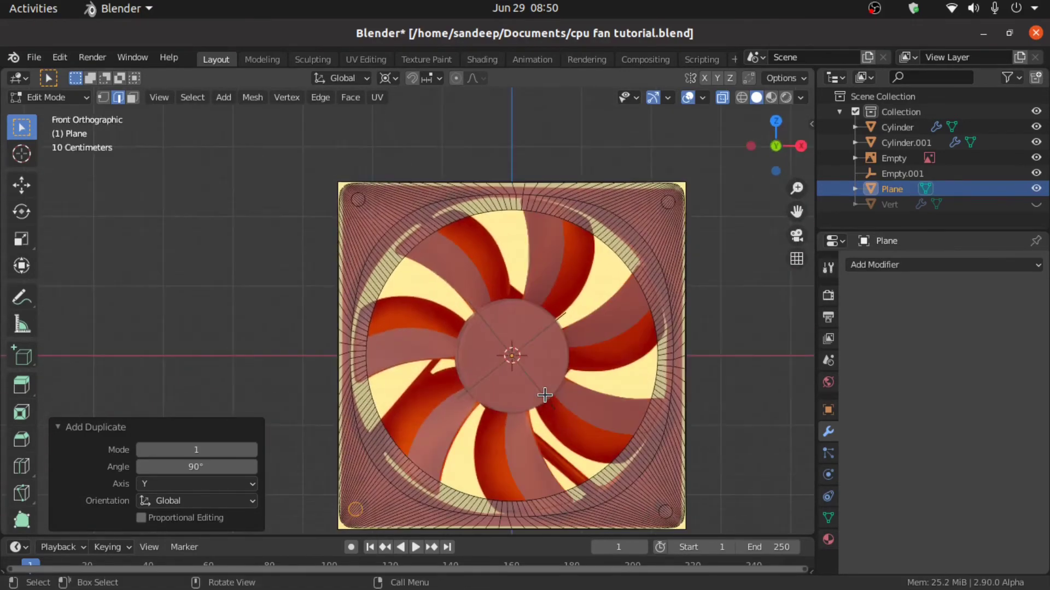
Switch to face selection and select both face loops of the frame, the outer ring and the narrow inner ring
click(131, 104)
scroll(175, 133, up, 2)
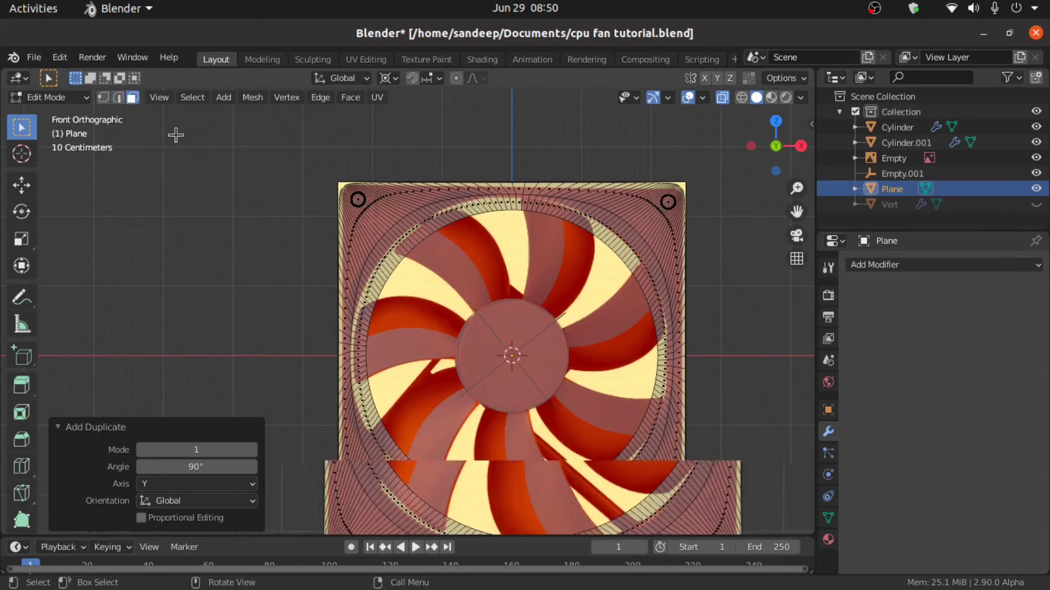
click(384, 162)
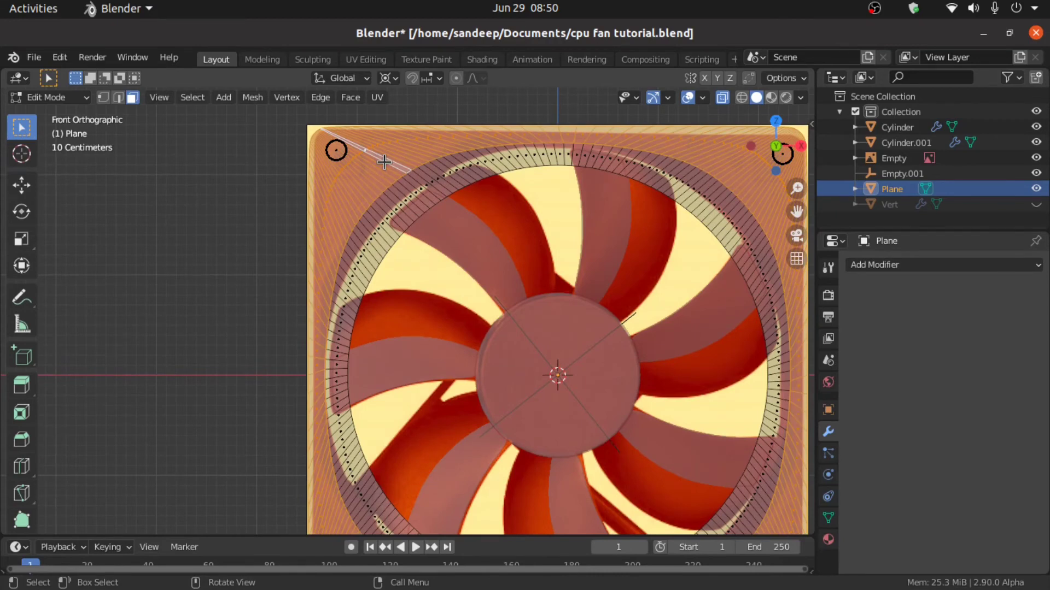
scroll(400, 187, up, 1)
alt+shift+click(389, 175)
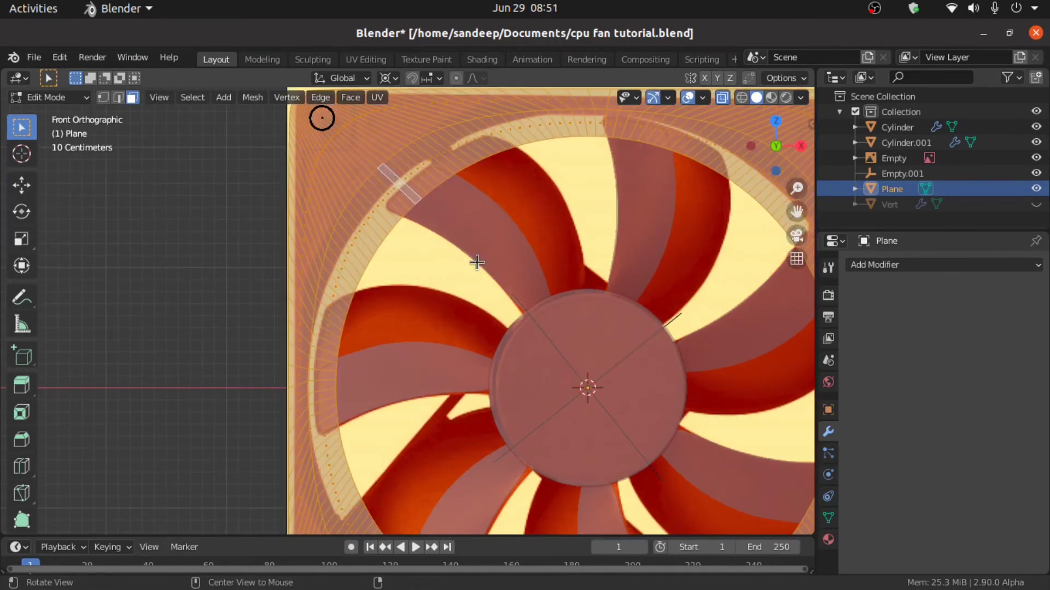
Turn off X-ray and cut the screw holes with Intersect (Boolean) set to Difference with Swap enabled
key(alt+z)
scroll(476, 262, down, 4)
mouse_move(477, 262)
middle_down()
mouse_move(527, 294)
mouse_move(469, 277)
middle_up()
scroll(519, 287, up, 3)
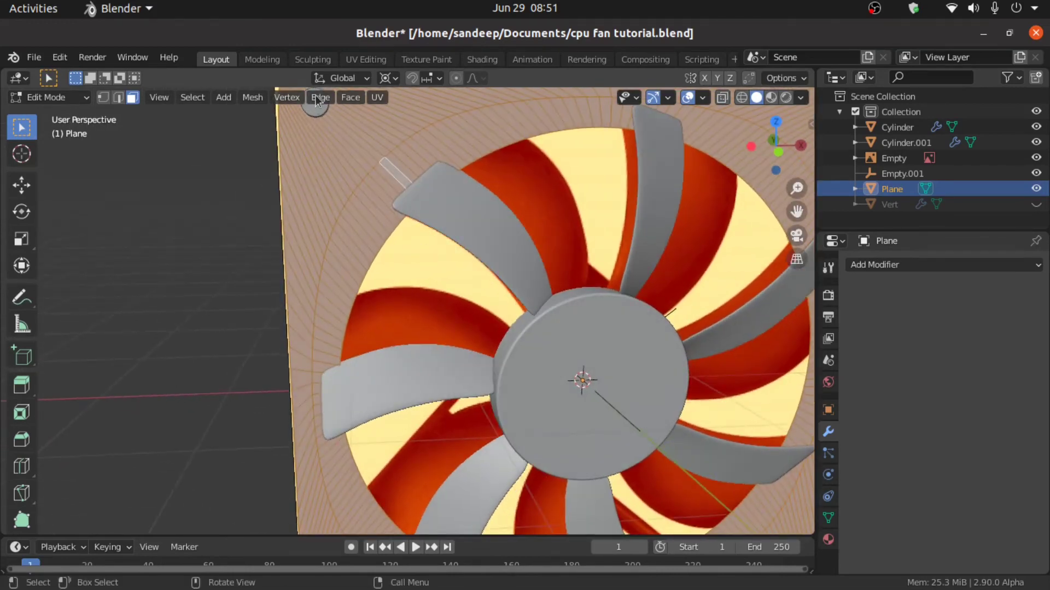
click(350, 98)
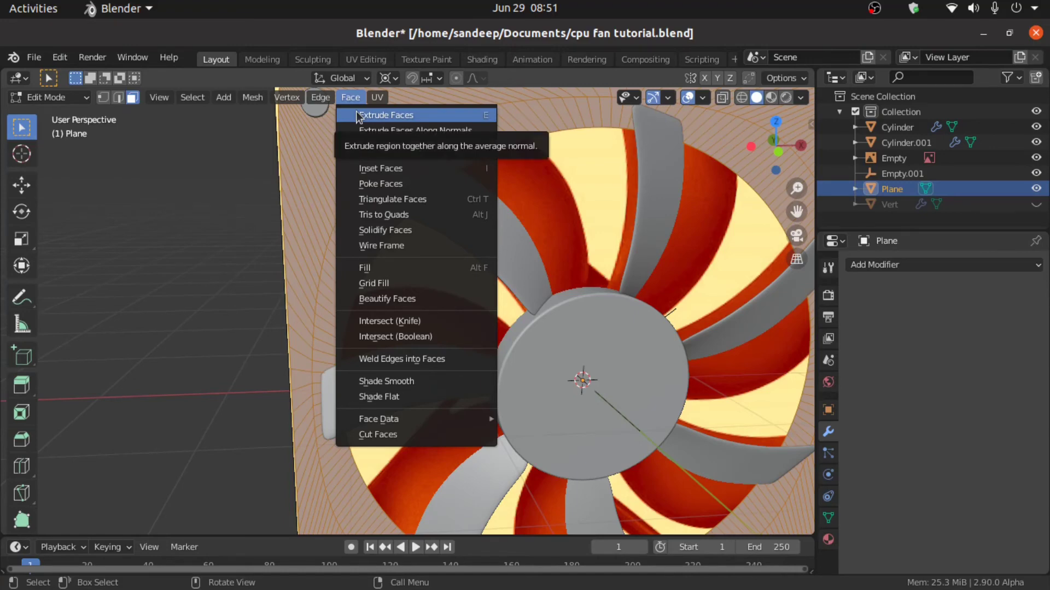
click(402, 339)
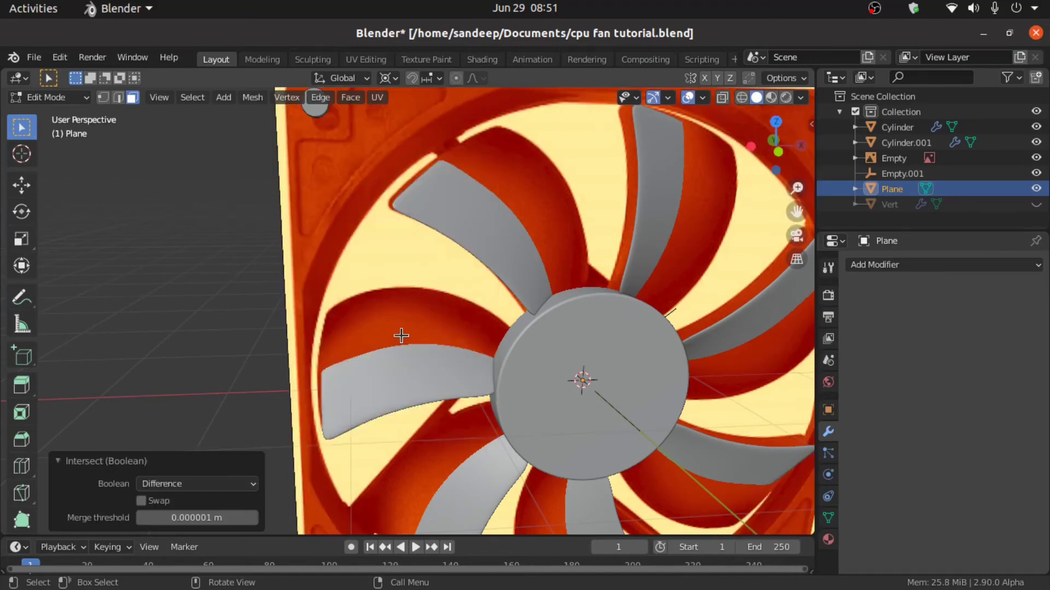
click(141, 501)
middle_drag(277, 417, 302, 377)
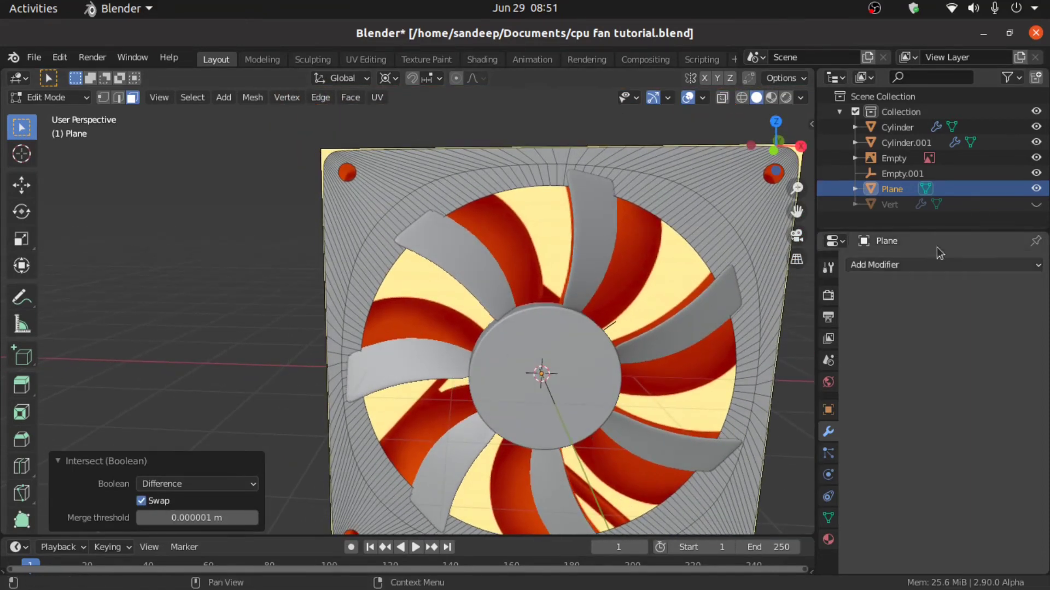
Hide the reference image, the fan blades and the central hub so only the frame is shown
click(1036, 157)
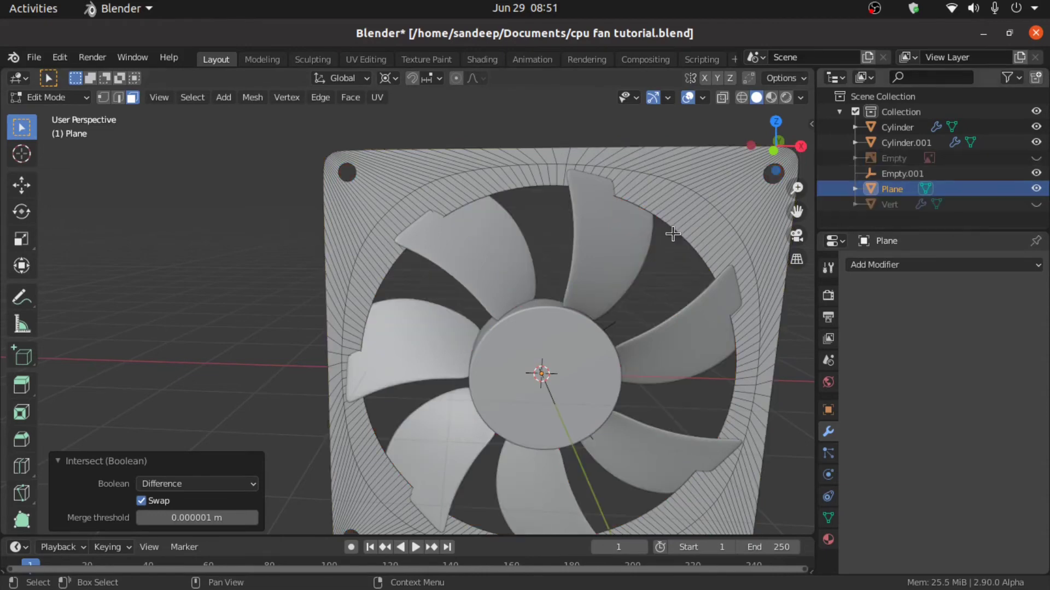
click(1036, 142)
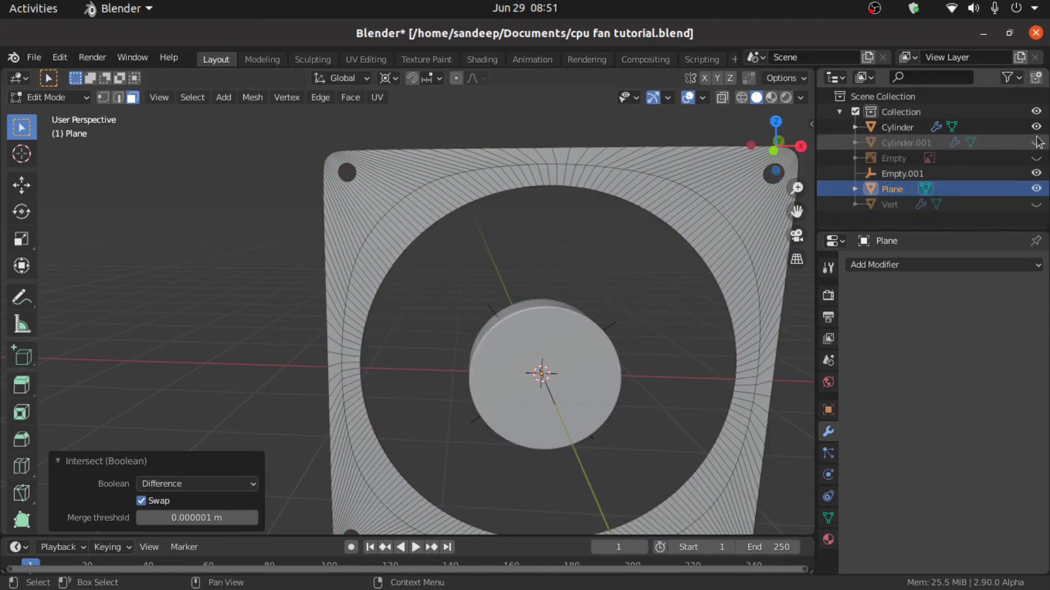
click(1036, 127)
scroll(437, 218, down, 4)
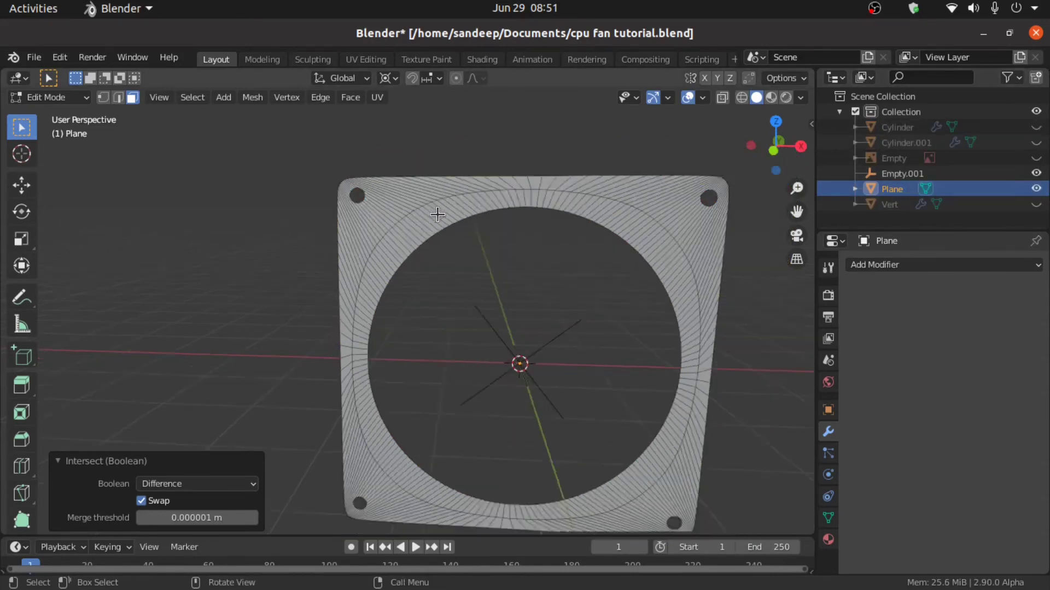
Select the whole frame mesh and duplicate it about 2.045 m along the Y axis
middle_drag(473, 259, 460, 290)
key(a)
scroll(459, 287, up, 4)
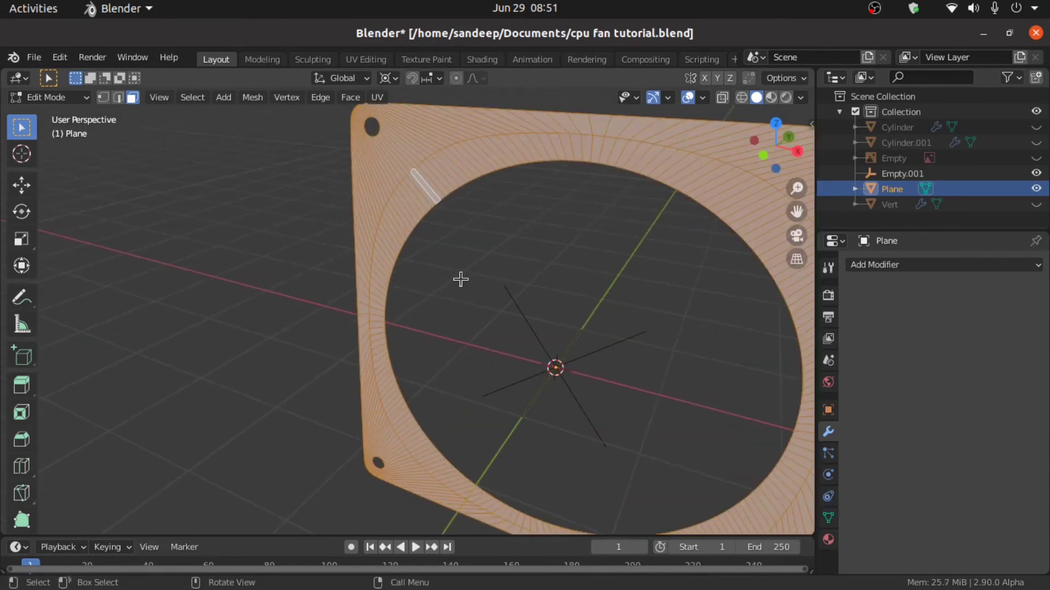
key(shift+d)
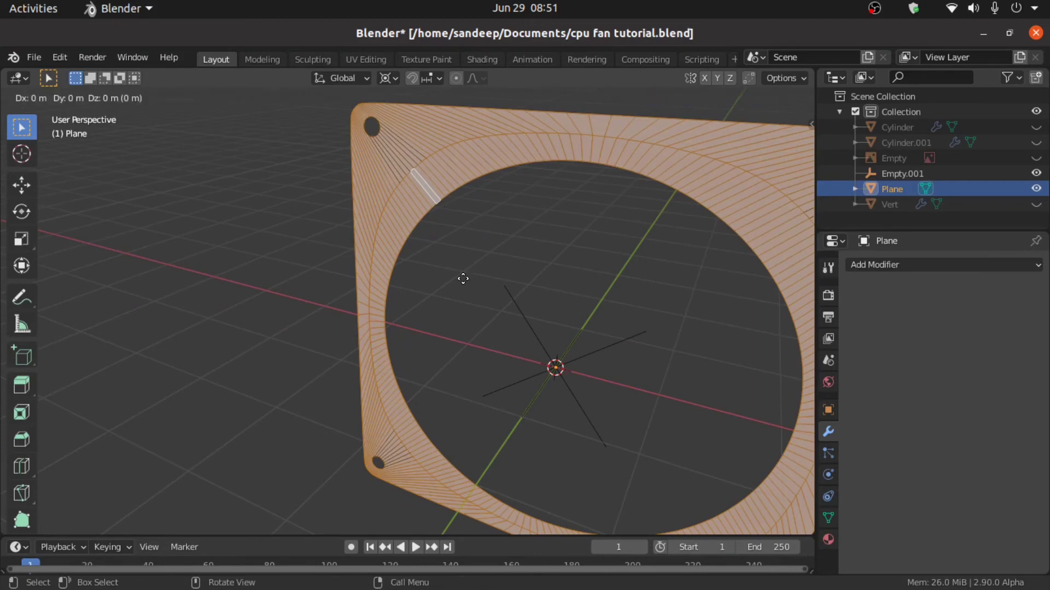
key(y)
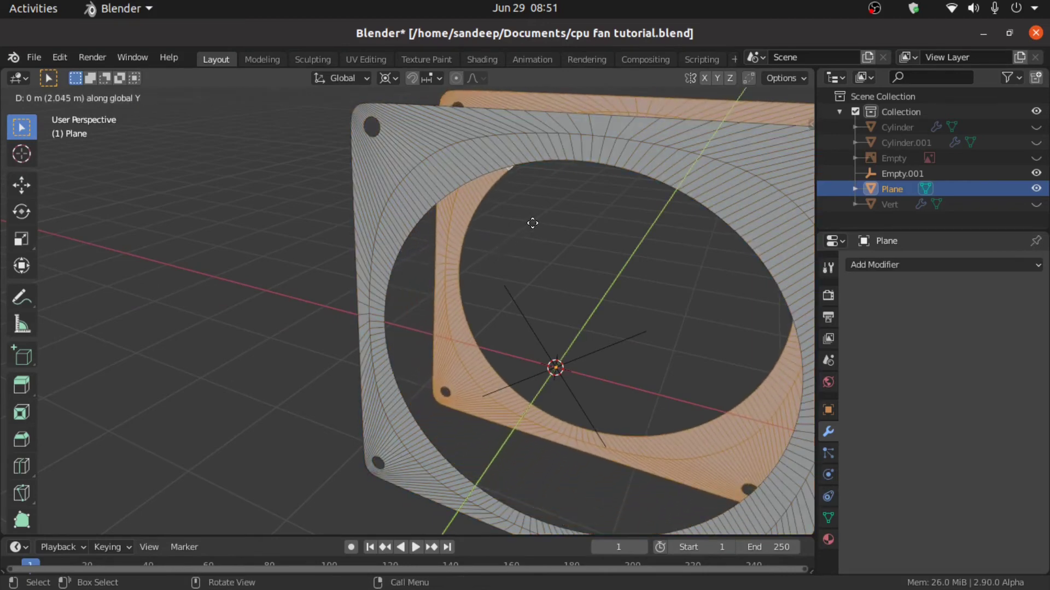
click(531, 222)
Move the duplicated frame plate back toward the original by about 0.28 m along the Y axis
key(KP_7)
scroll(531, 222, down, 5)
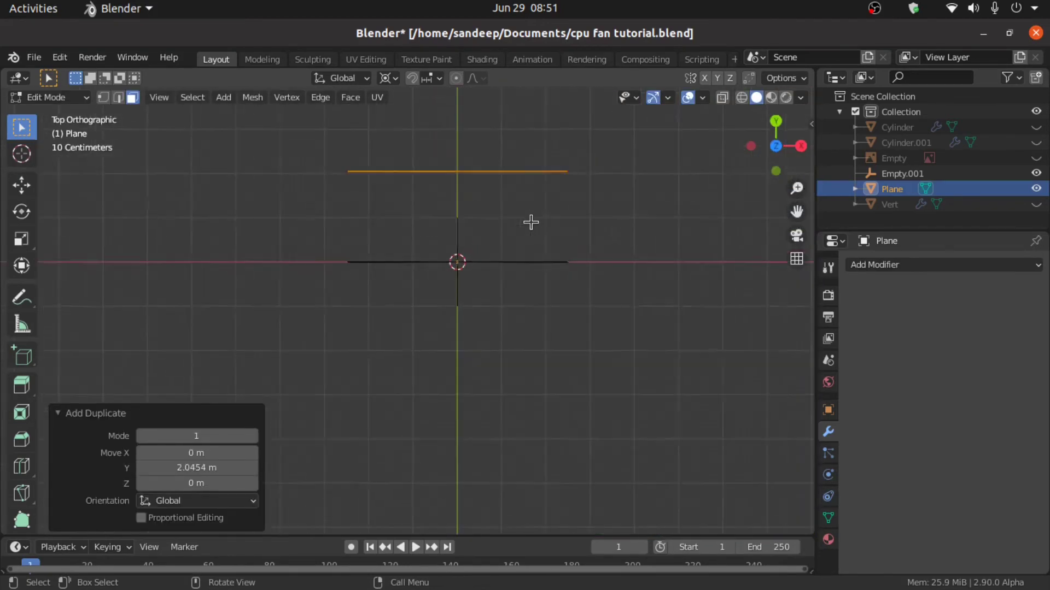
middle_drag(531, 222, 480, 242)
key(g)
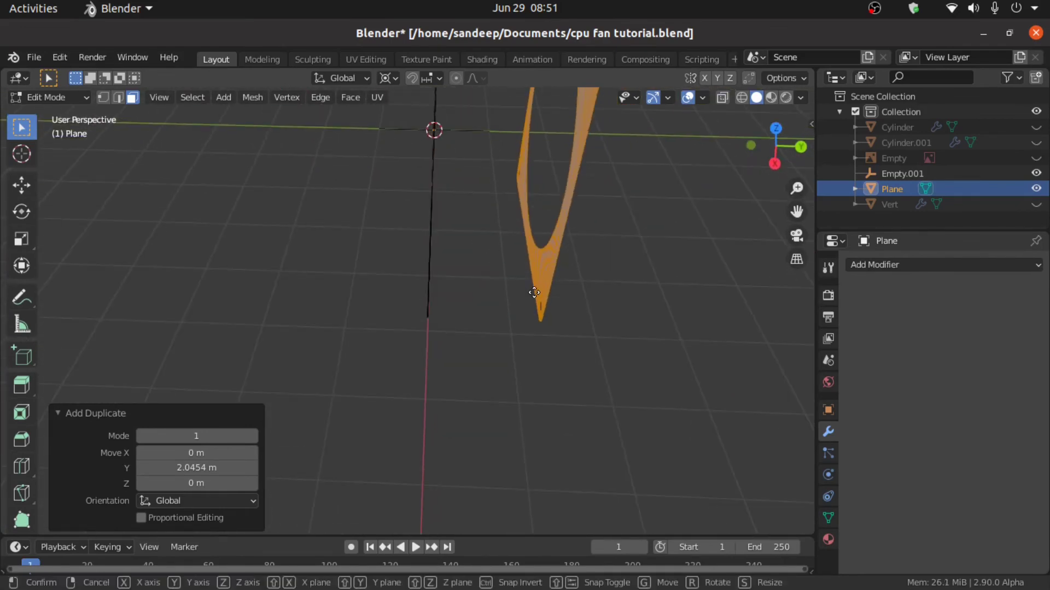
key(y)
click(520, 296)
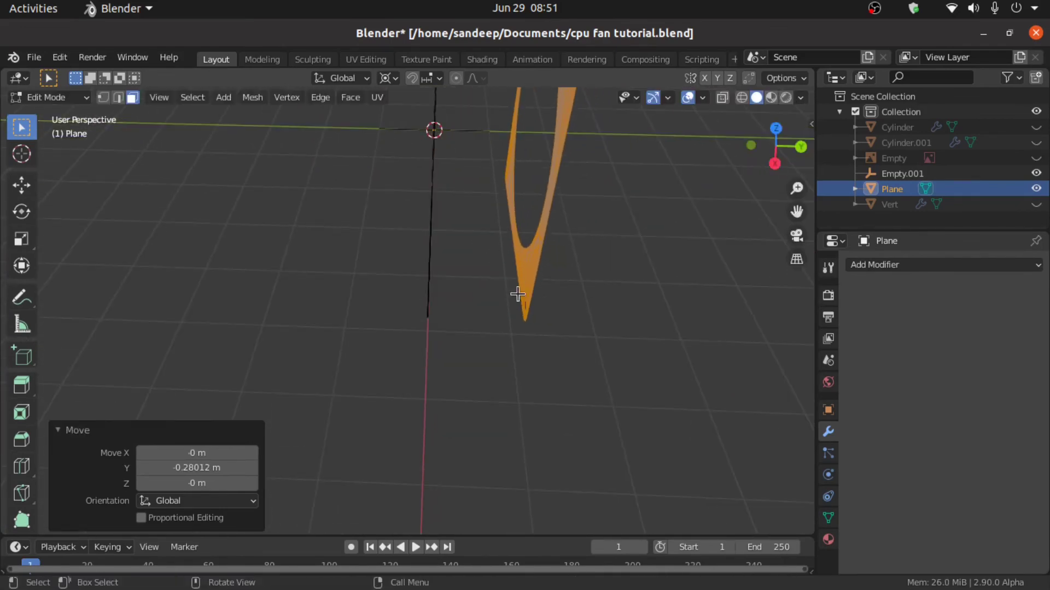
Hide the duplicated frame plate's geometry and return to Object Mode in front view
middle_drag(520, 295, 612, 269)
scroll(611, 273, down, 4)
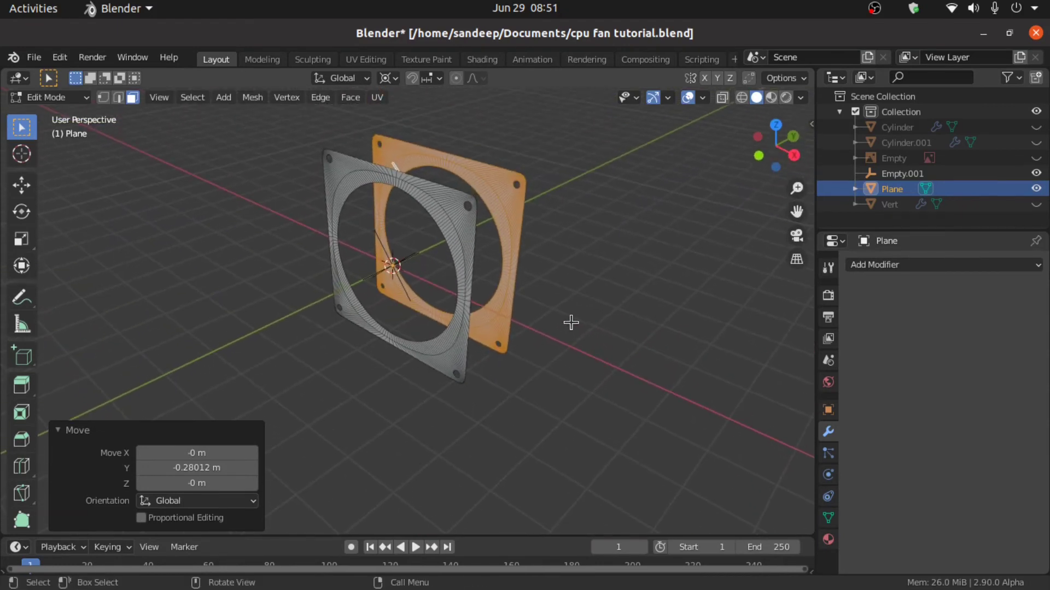
key(h)
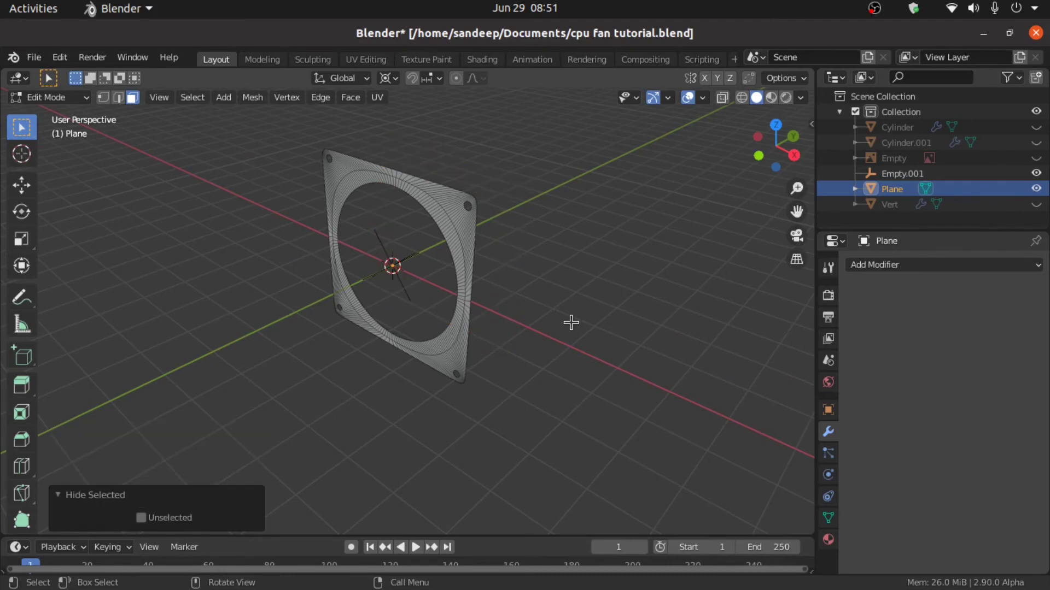
key(Tab)
key(KP_1)
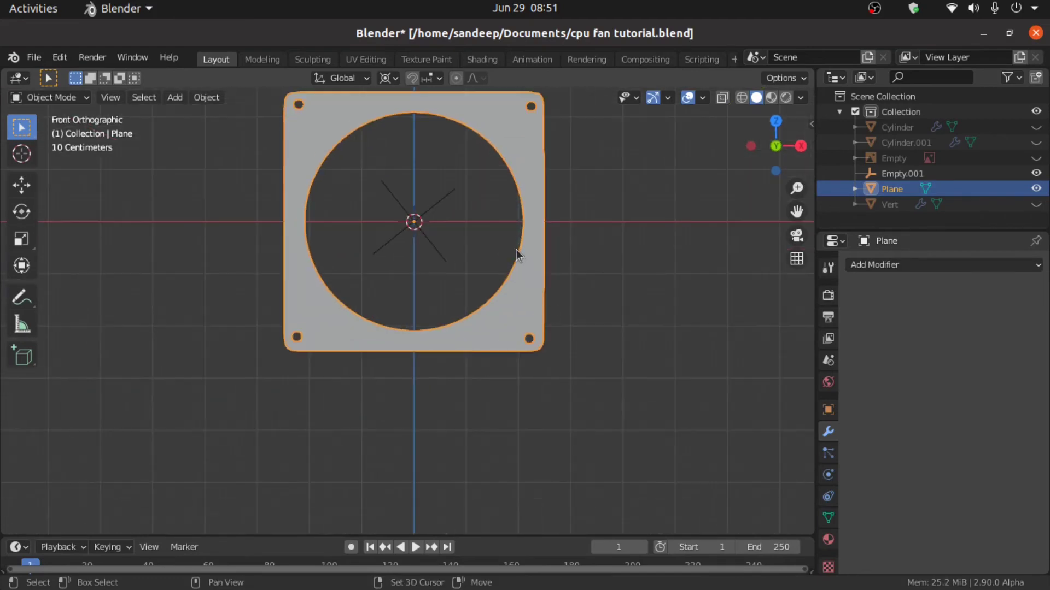
Show the Vert object with the corner cutout shapes and apply both of its Mirror modifiers
middle_drag(478, 312, 507, 410)
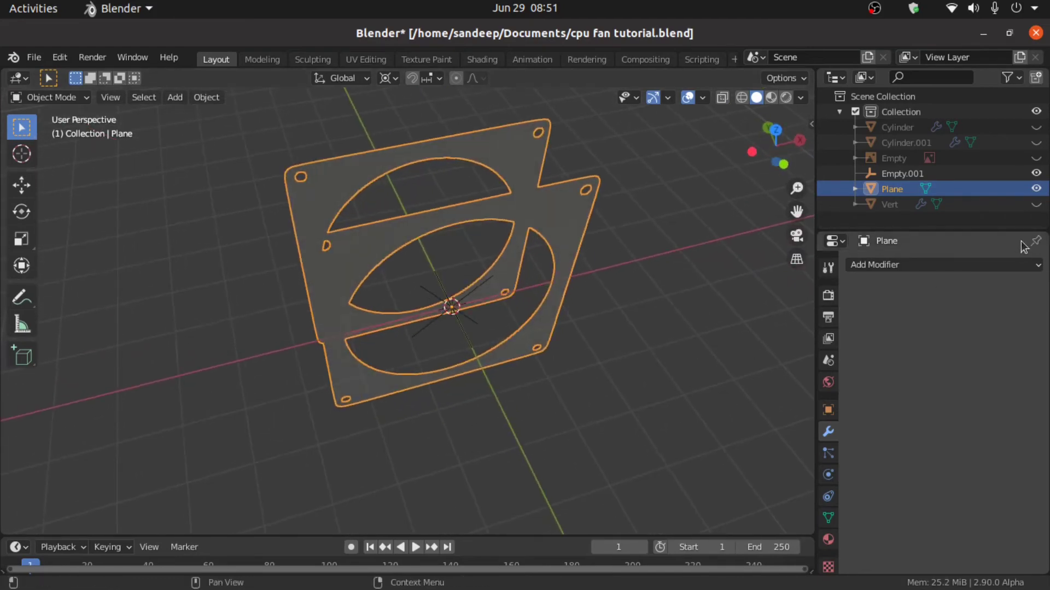
click(1036, 206)
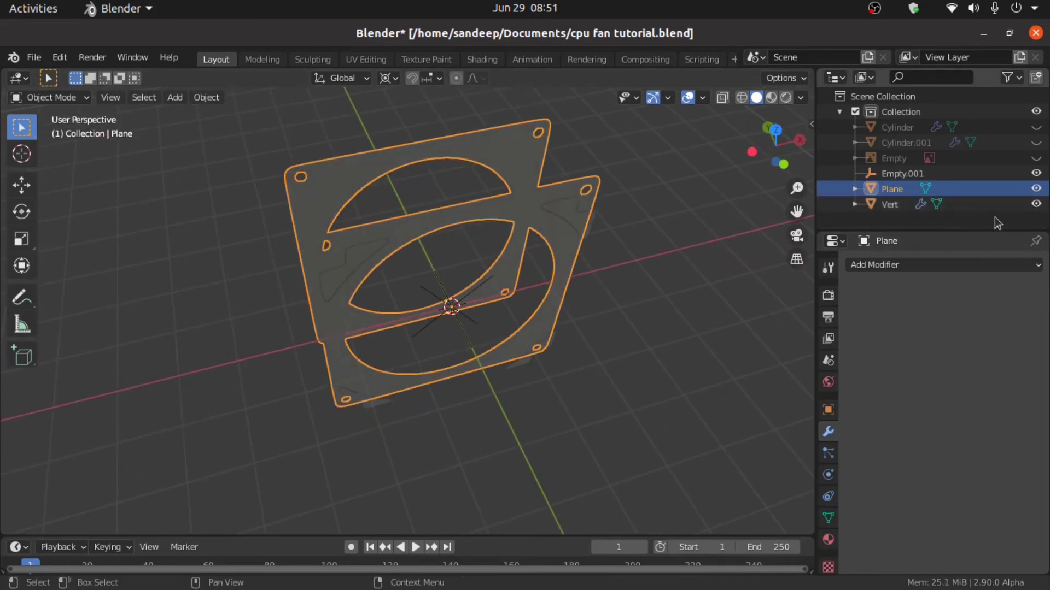
click(889, 205)
middle_drag(715, 270, 645, 259)
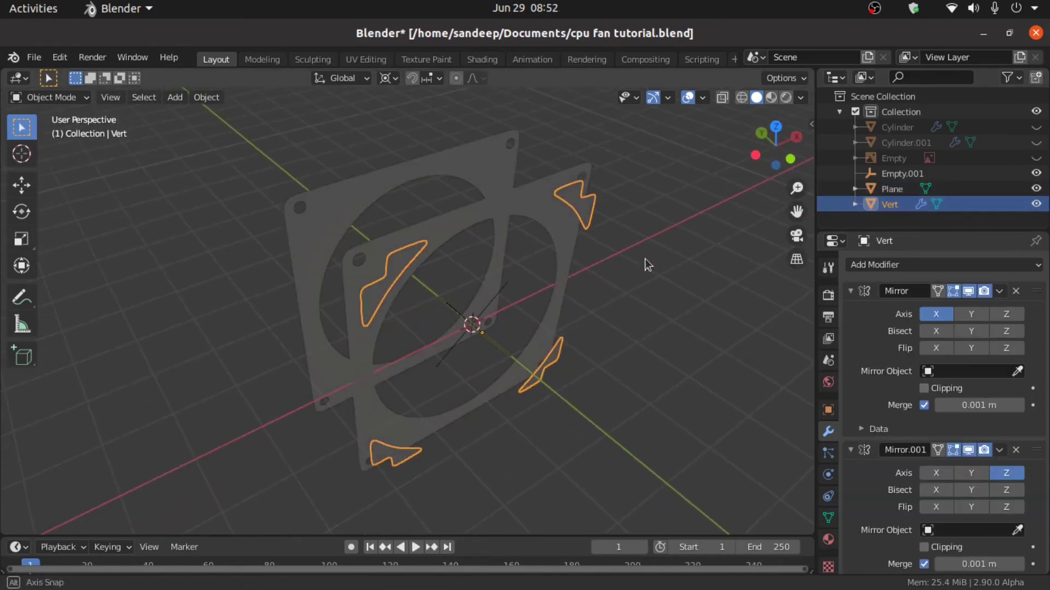
click(1000, 294)
click(1000, 310)
click(1000, 296)
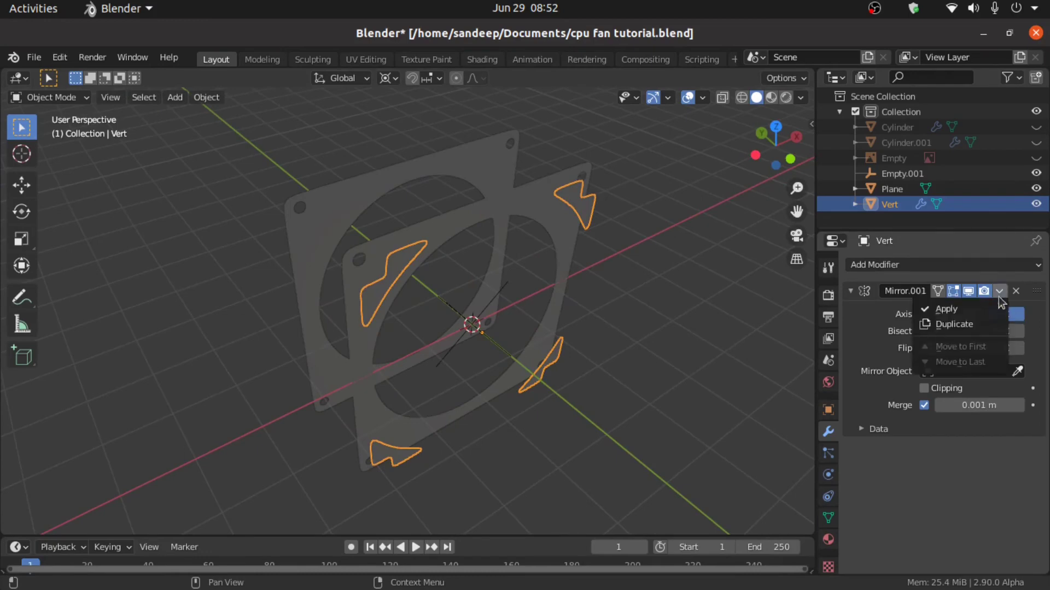
click(977, 308)
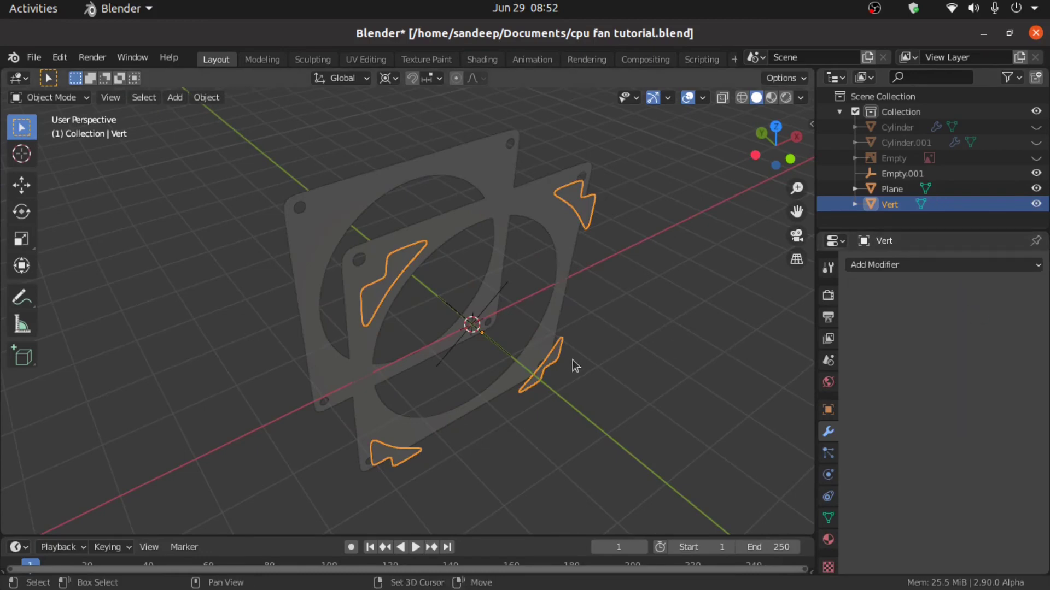
Duplicate the corner cutout shapes in place and hide the copy
key(shift+d)
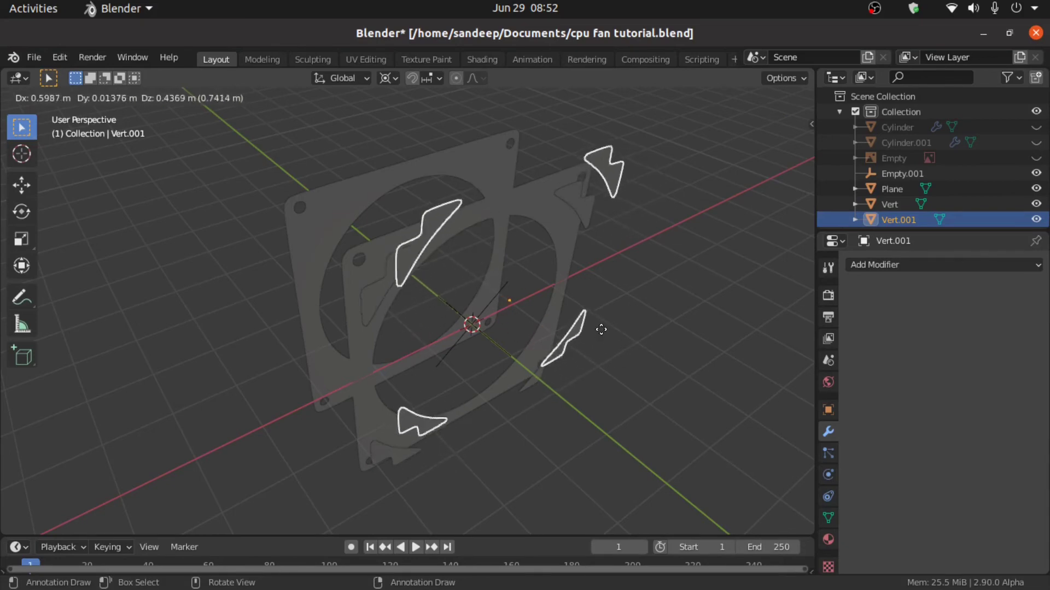
right_click(601, 341)
middle_drag(603, 344, 580, 329)
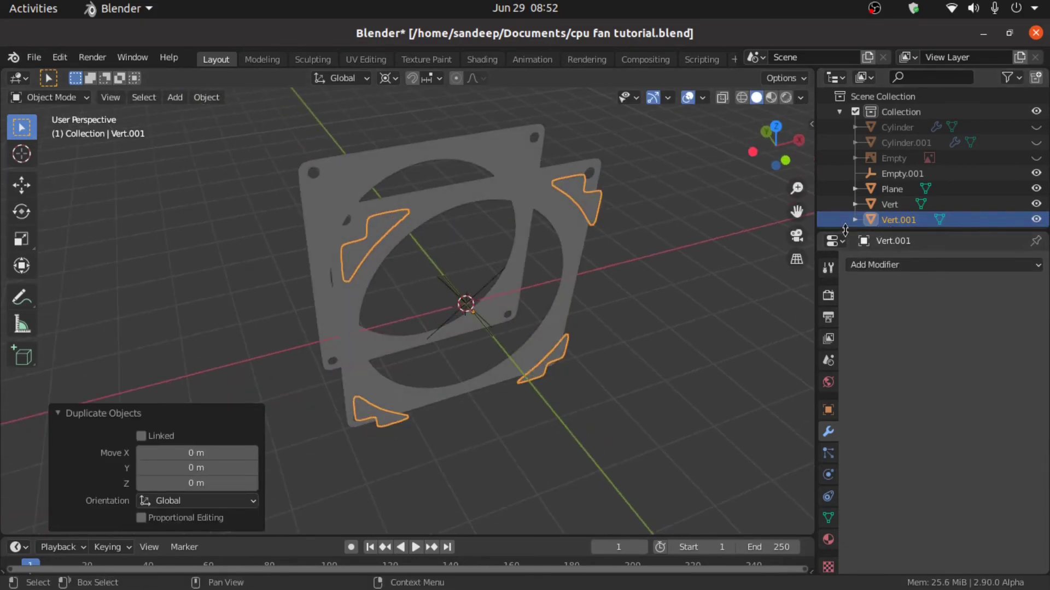
drag(844, 229, 846, 265)
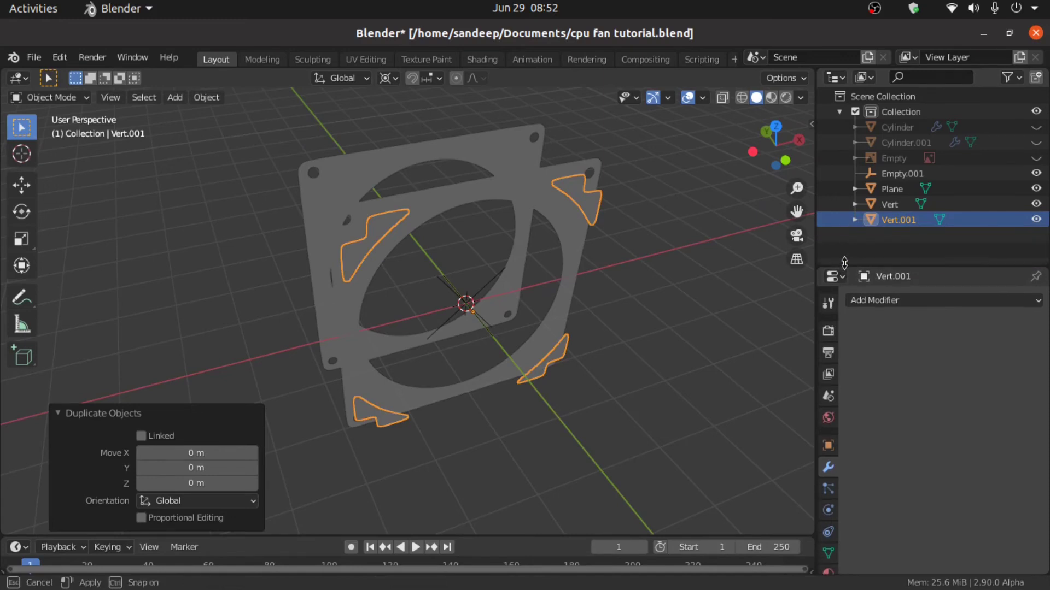
click(1036, 220)
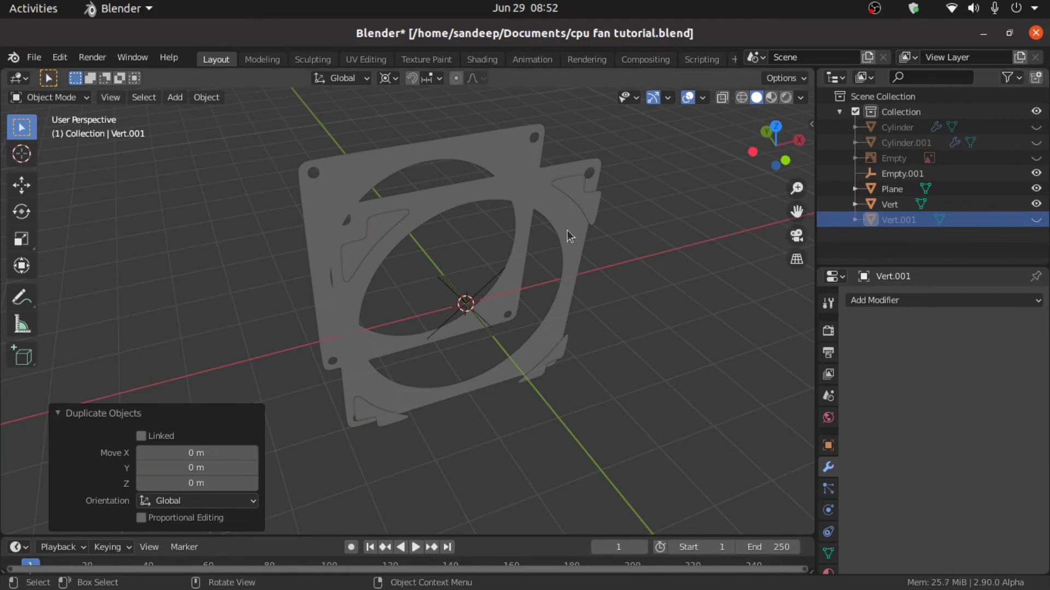
Extrude all faces of the original corner shapes about 0.17 m in the negative Y direction
middle_drag(566, 231, 522, 234)
click(569, 192)
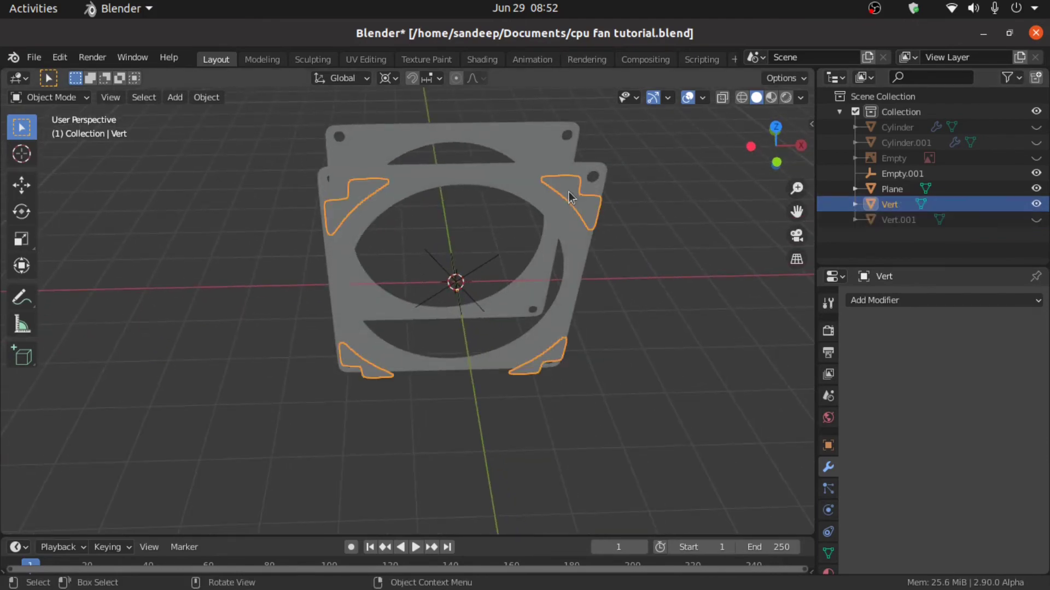
key(Tab)
middle_drag(569, 196, 572, 280)
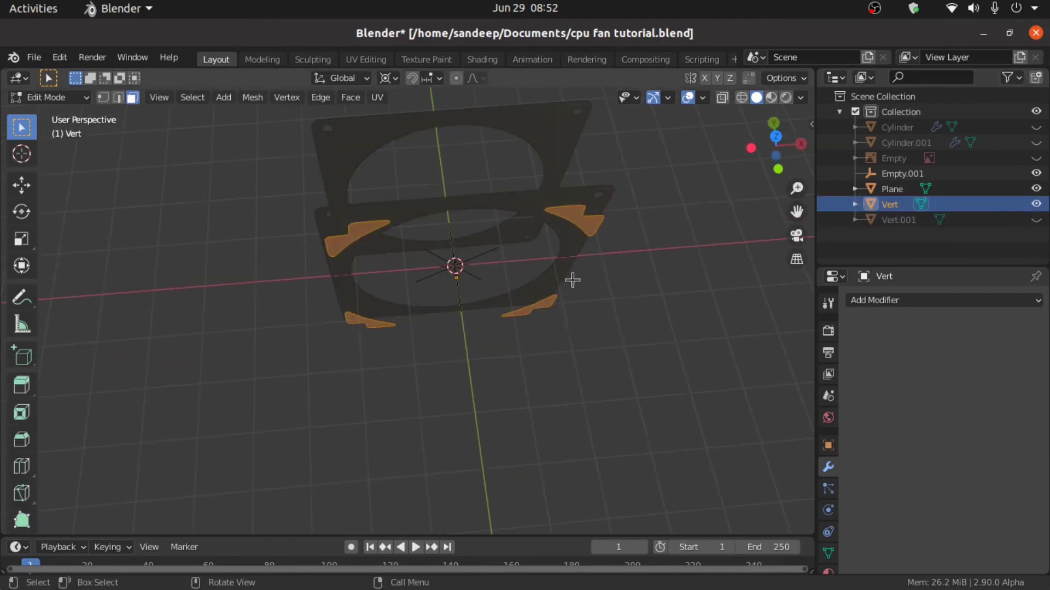
key(g)
key(z)
key(y)
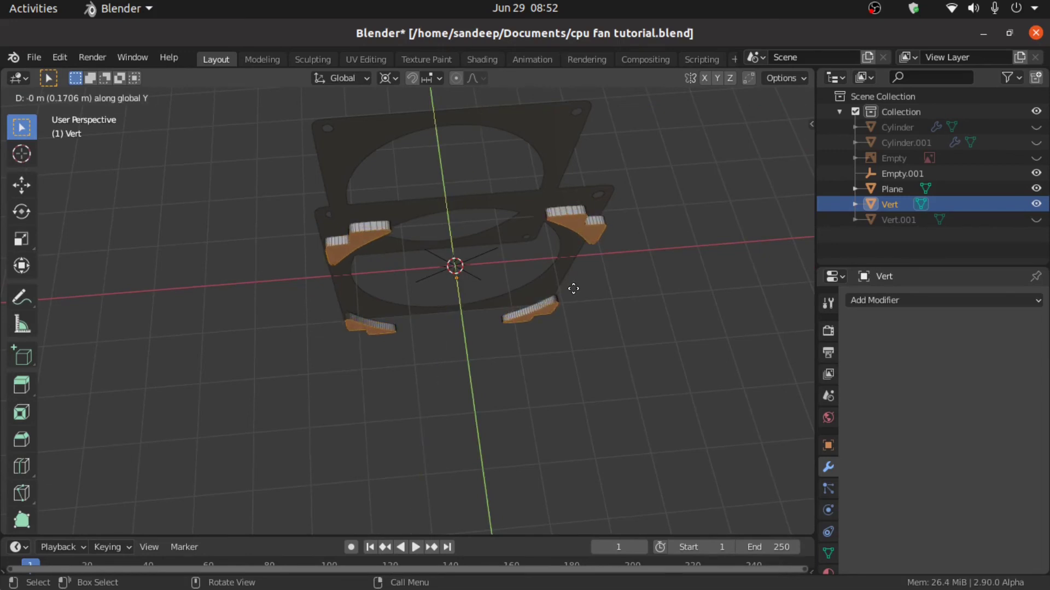
click(573, 289)
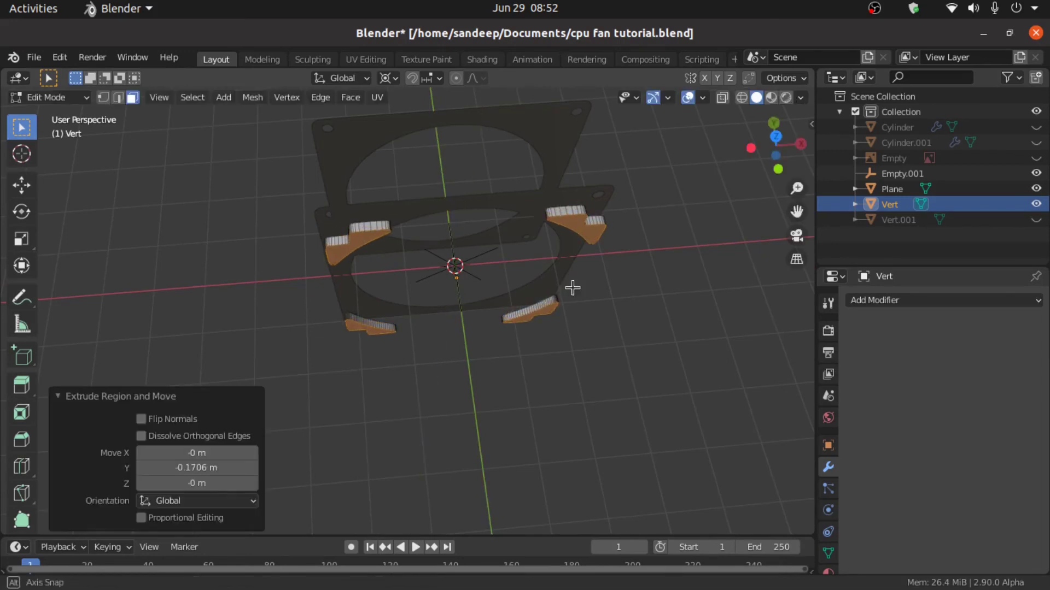
Move the extruded faces of the corner shapes about 0.19 m further along negative Y and leave Edit Mode
middle_drag(569, 286, 519, 274)
key(g)
key(y)
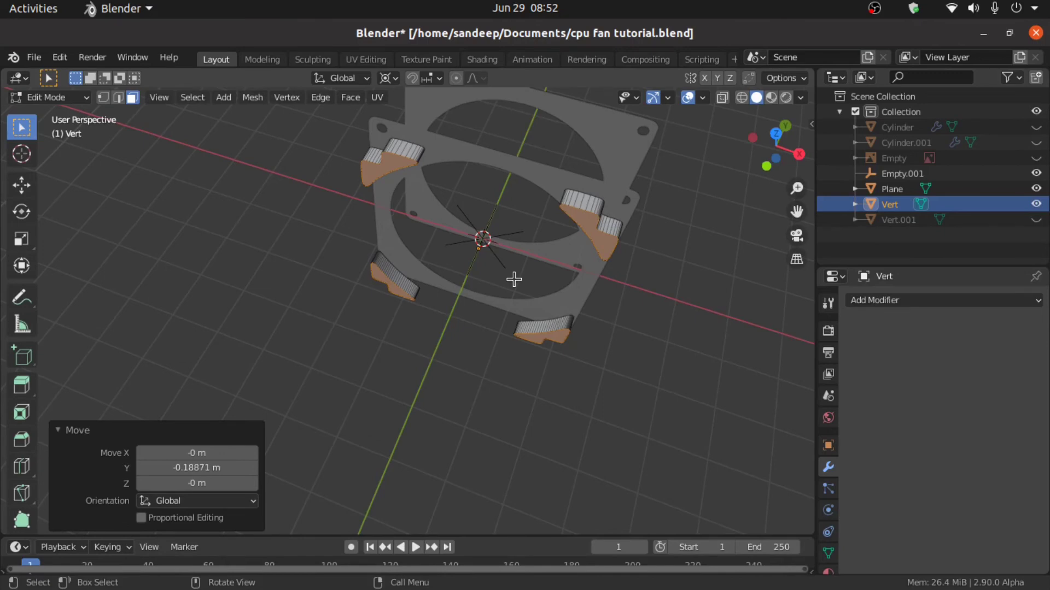
middle_drag(513, 280, 548, 291)
key(Tab)
Join the corner shapes into the frame object, with the frame as the active object
key(KP_1)
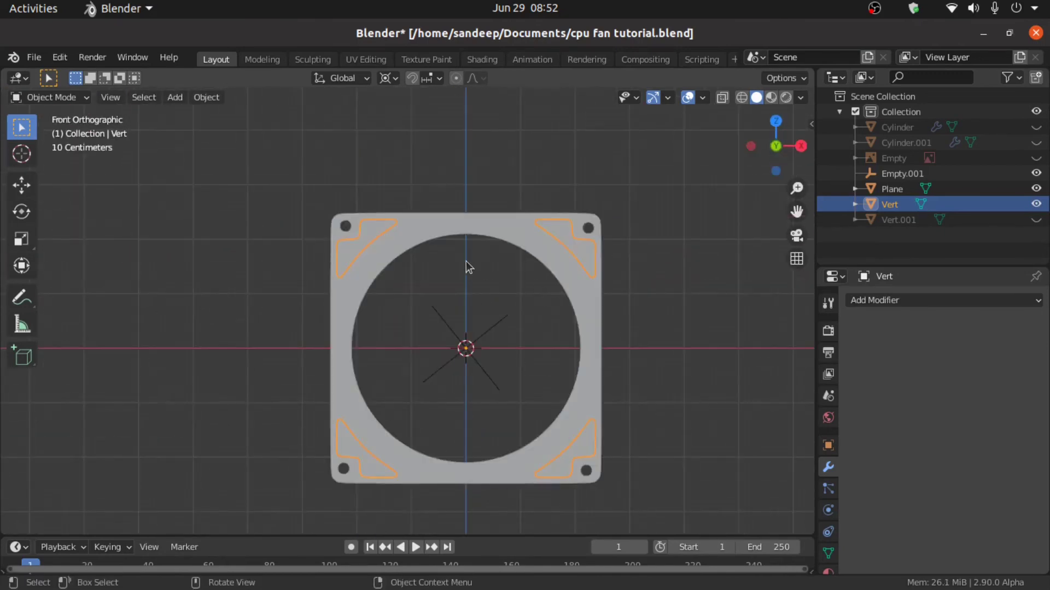
shift+click(424, 178)
middle_drag(424, 178, 432, 208)
right_click(386, 166)
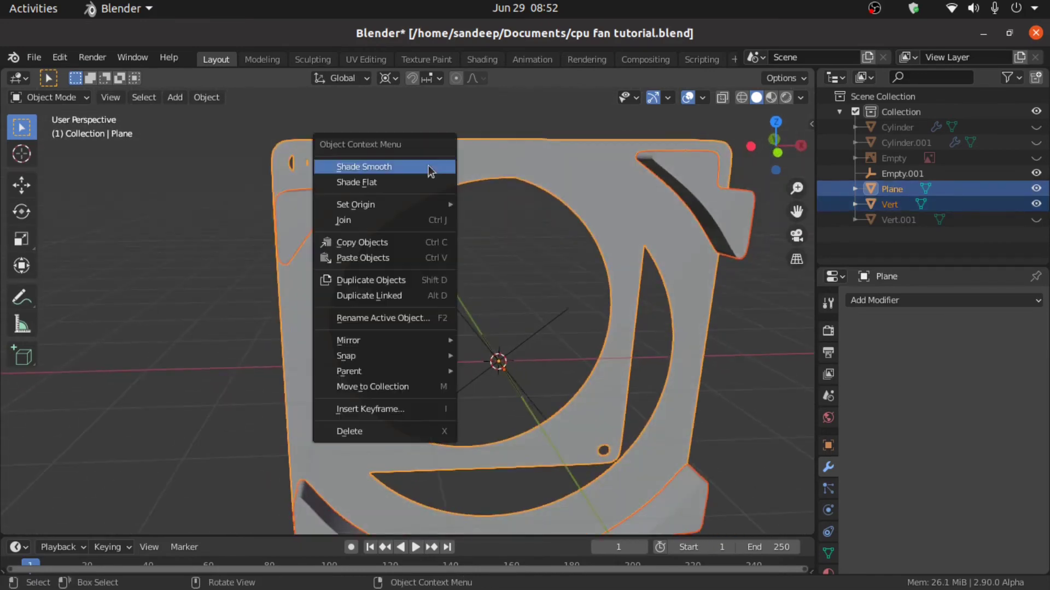
click(406, 220)
In Edit Mode, move the corner shapes about 0.416 m along the Y axis so they pass through the front frame plate
click(69, 99)
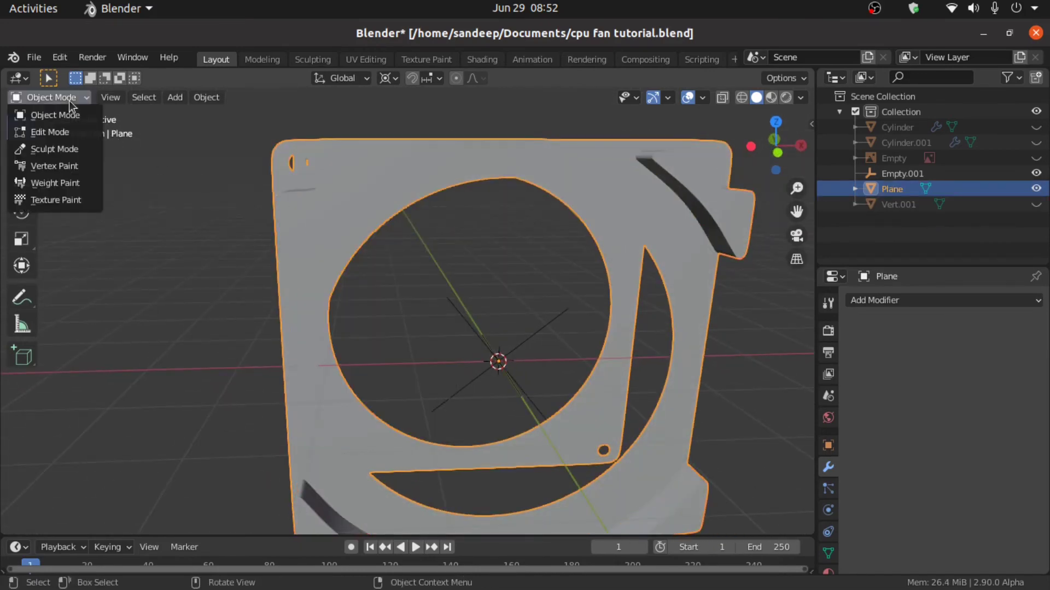
click(60, 132)
middle_drag(352, 234, 336, 297)
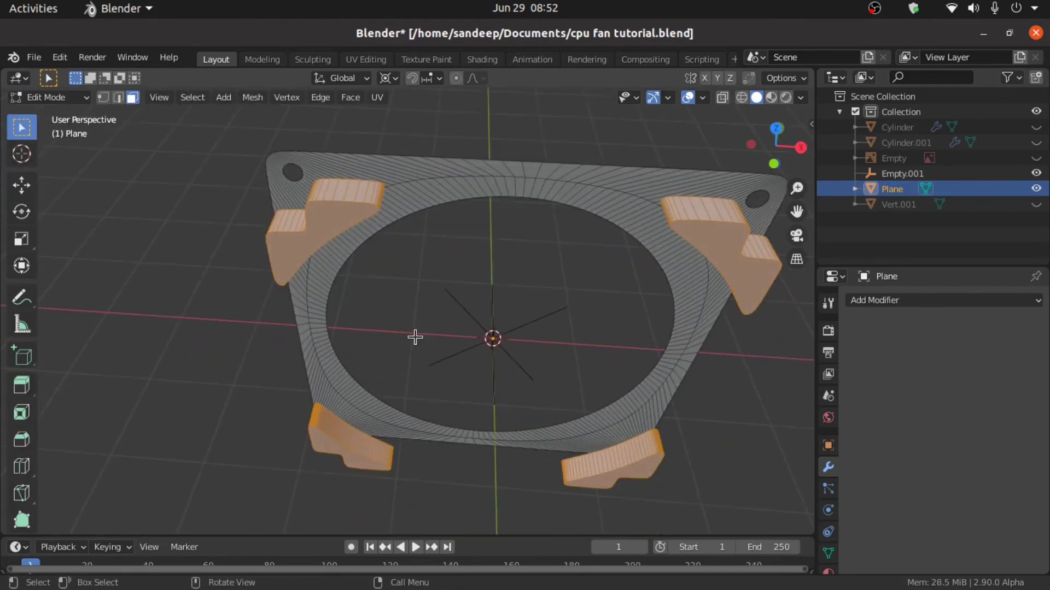
key(g)
key(y)
mouse_move(417, 313)
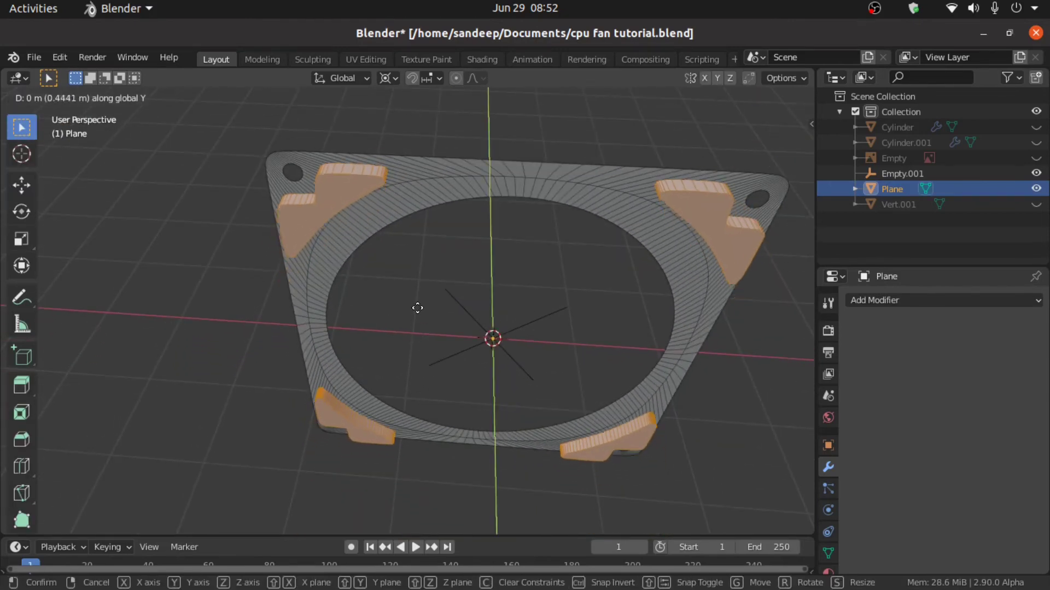
click(417, 314)
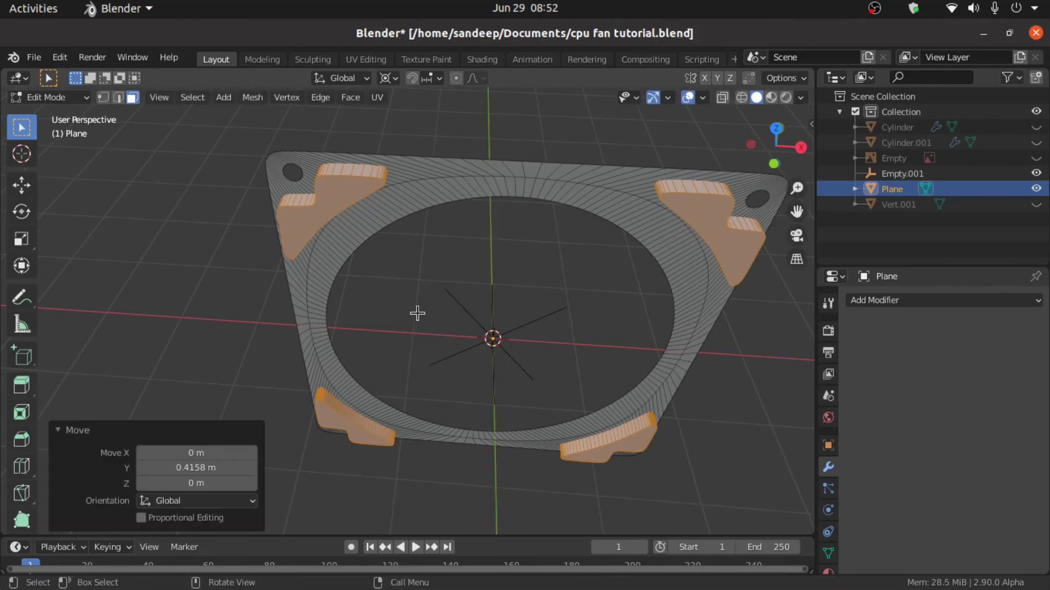
Cut the corner shapes out of the frame plate with Intersect (Boolean) set to Difference and Swap disabled
middle_drag(417, 313, 416, 246)
key(KP_1)
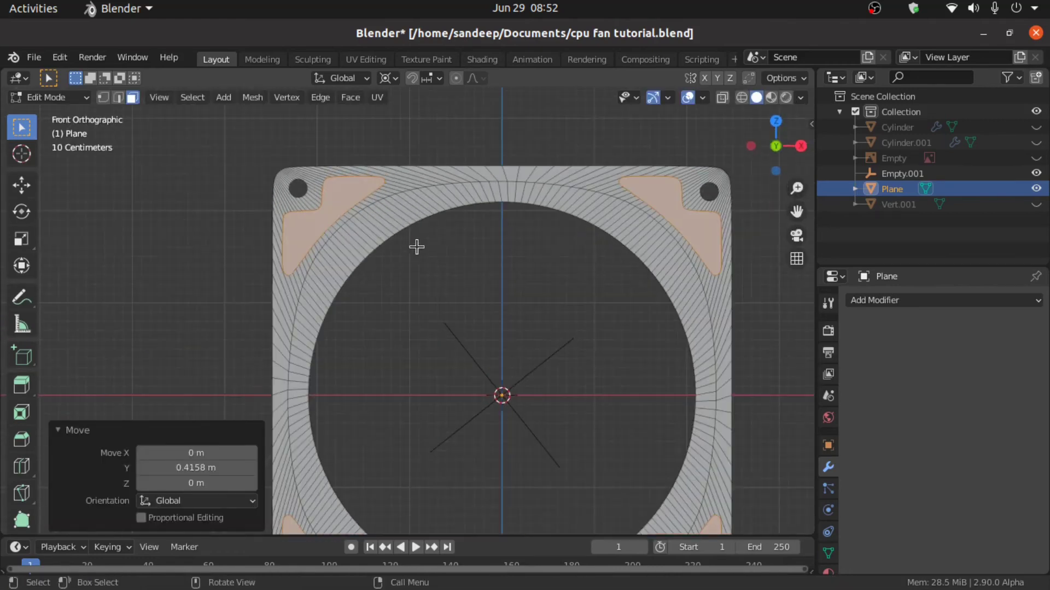
scroll(417, 247, up, 3)
scroll(416, 247, down, 3)
click(350, 98)
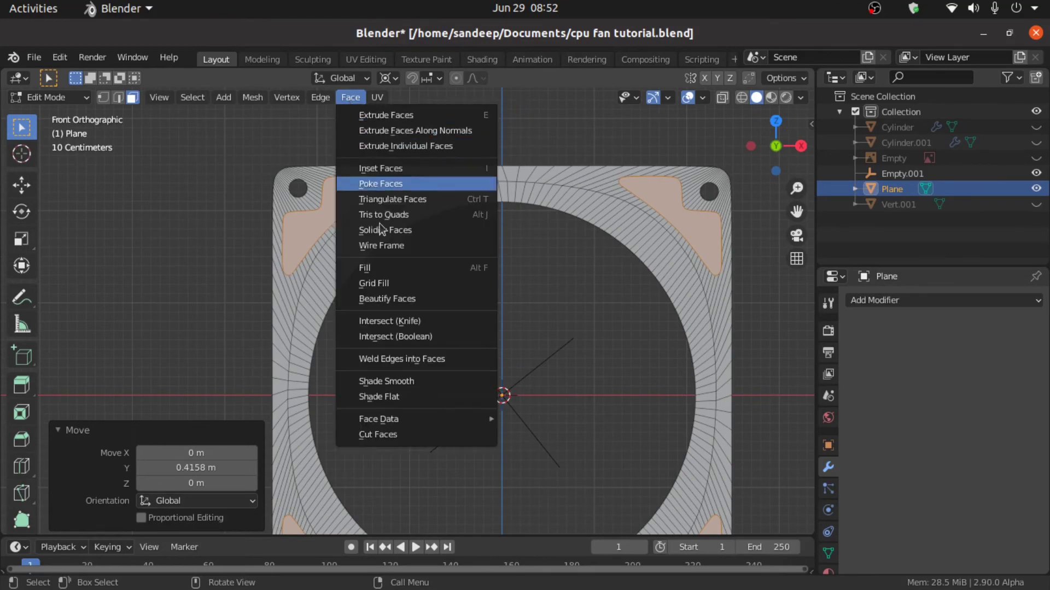
click(396, 338)
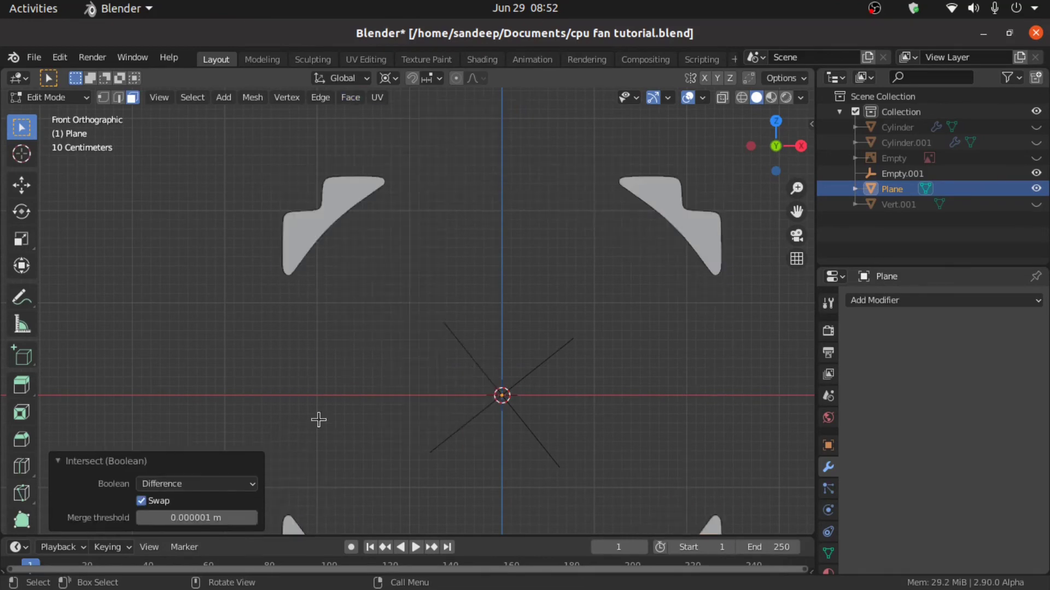
click(152, 503)
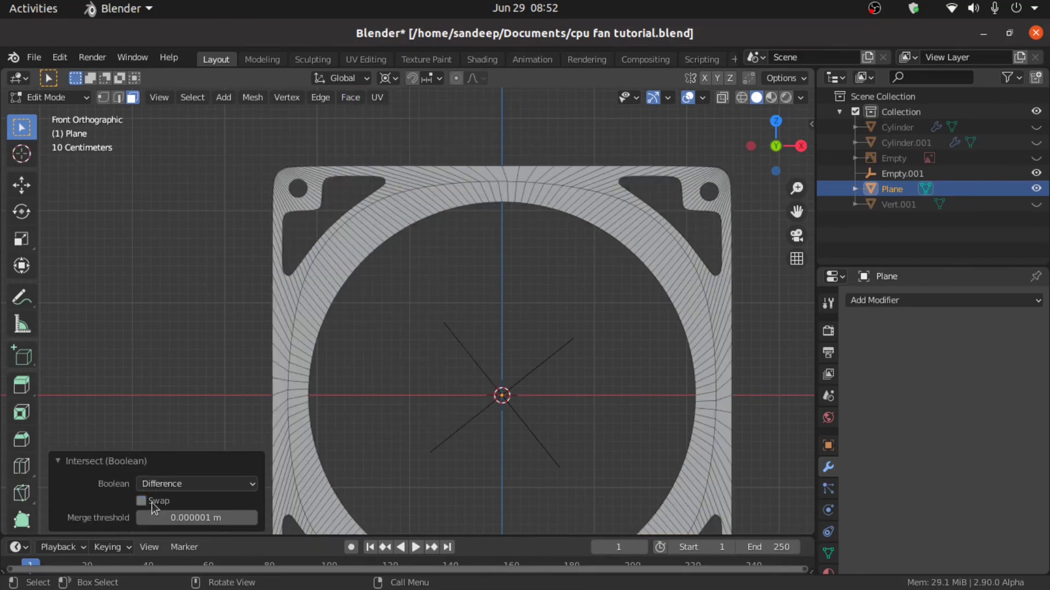
Reveal the hidden second frame plate and deselect all geometry
scroll(447, 305, down, 2)
middle_drag(448, 305, 417, 321)
scroll(464, 326, up, 1)
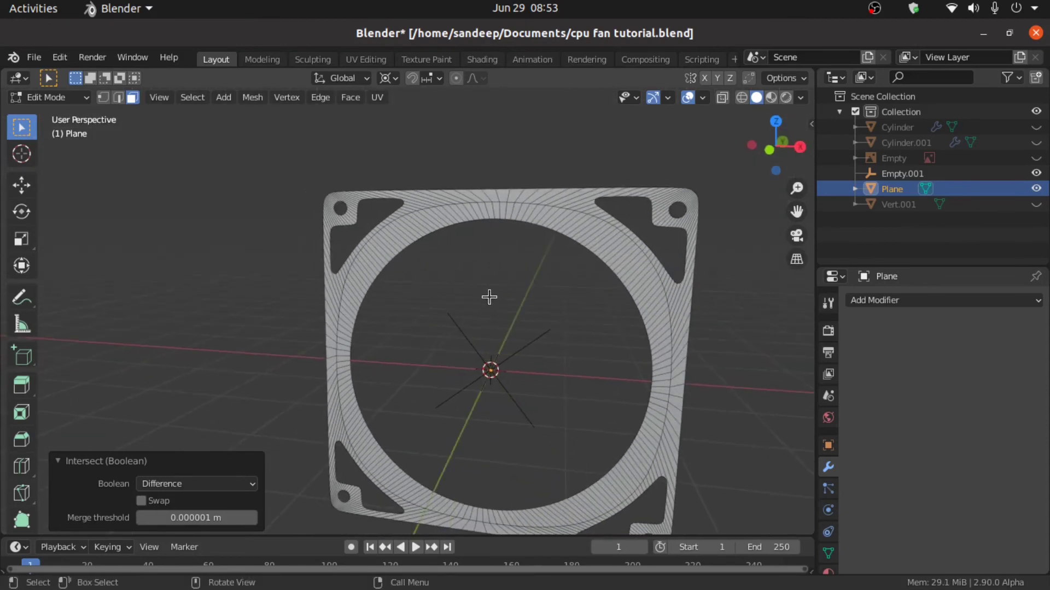
scroll(490, 297, up, 1)
middle_drag(489, 280, 583, 279)
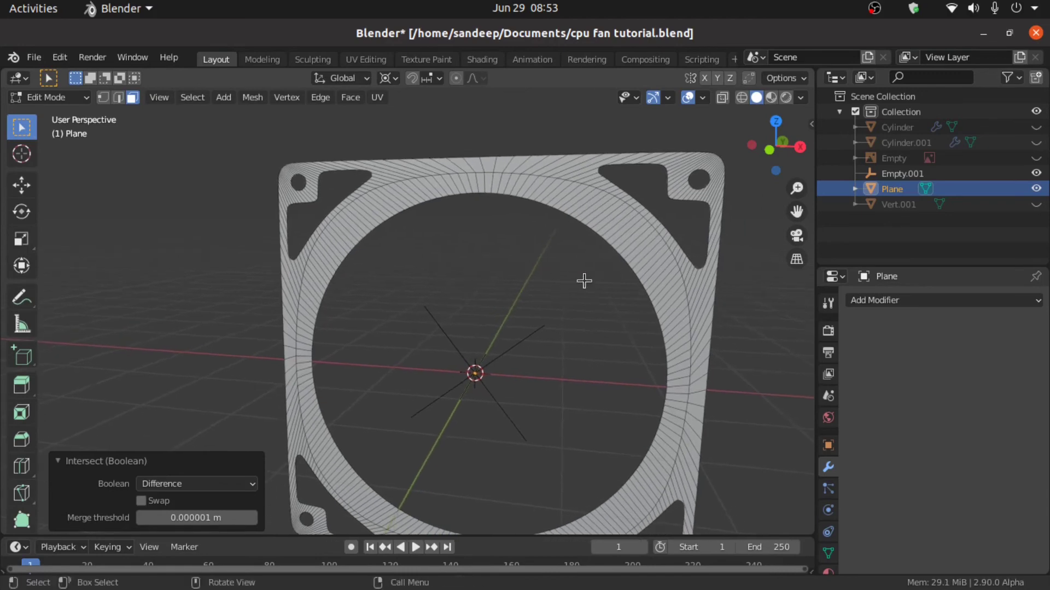
key(alt+h)
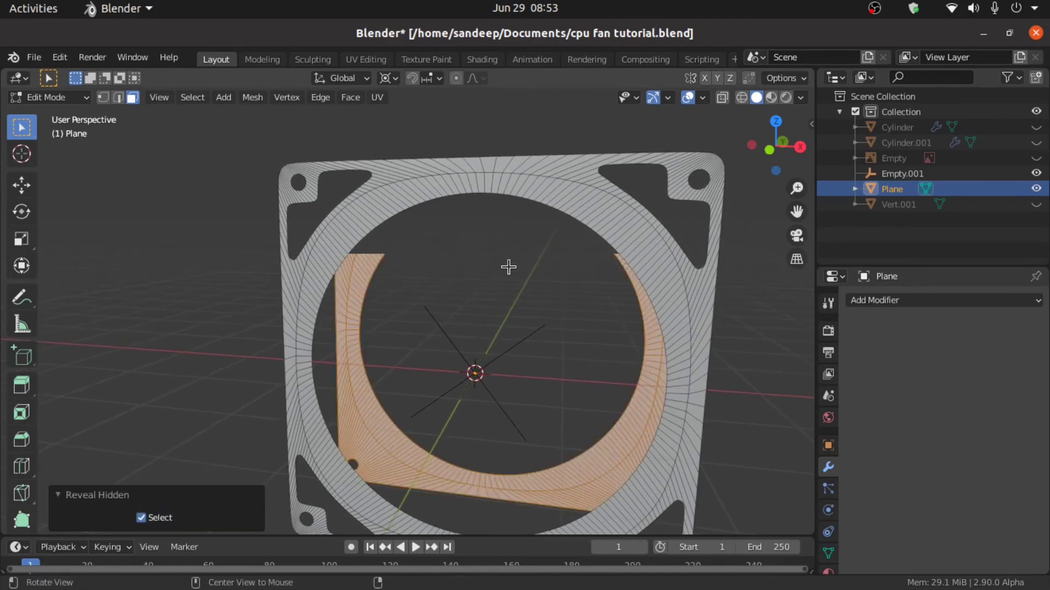
middle_drag(509, 267, 344, 274)
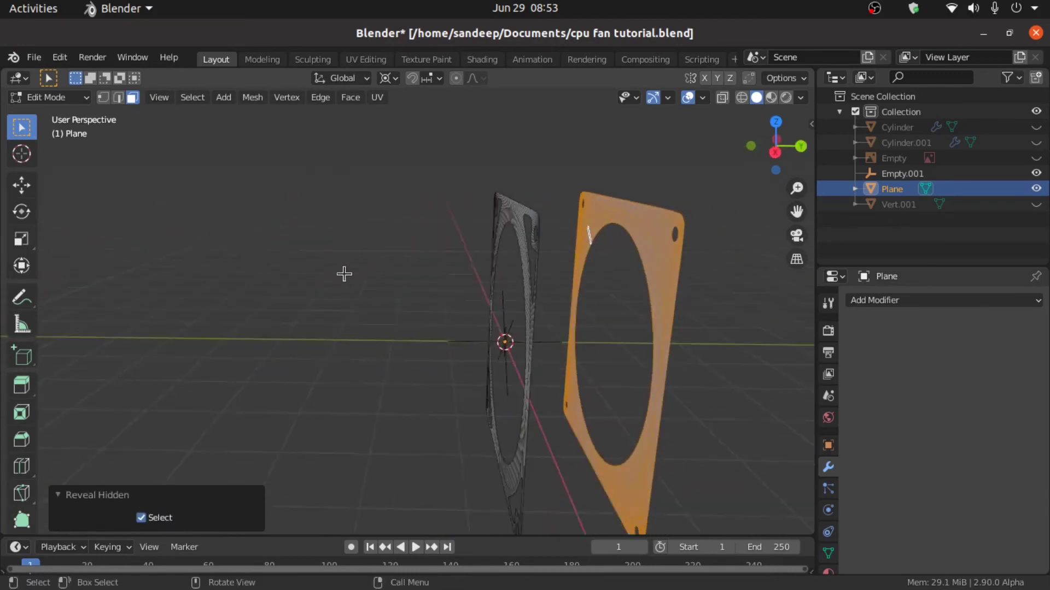
click(338, 272)
middle_drag(389, 305, 529, 303)
scroll(529, 302, up, 3)
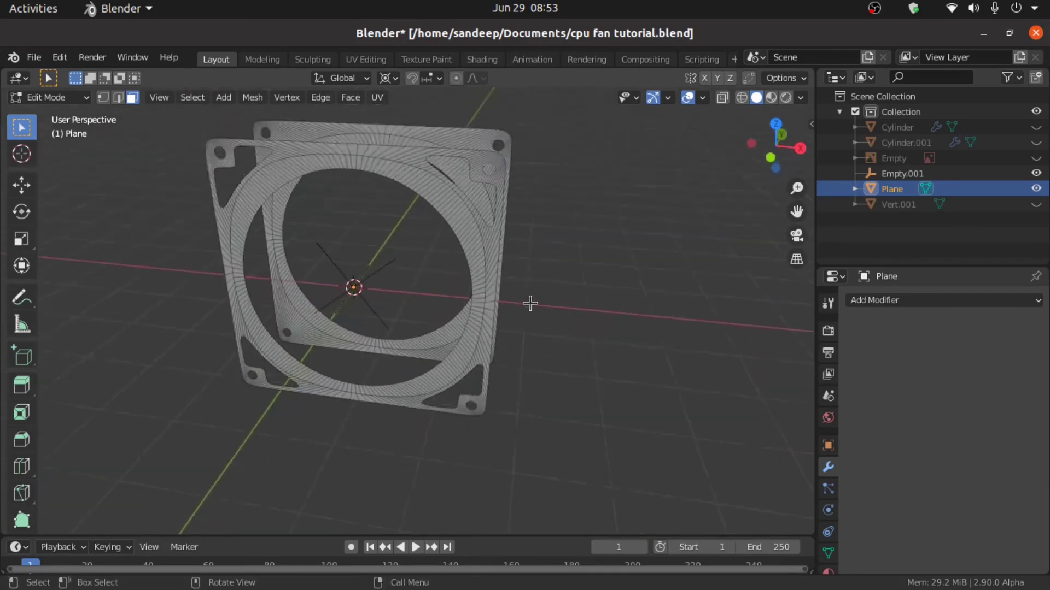
In edge select mode, select the inner circular edge loops of both frame plates
middle_drag(425, 230, 290, 251)
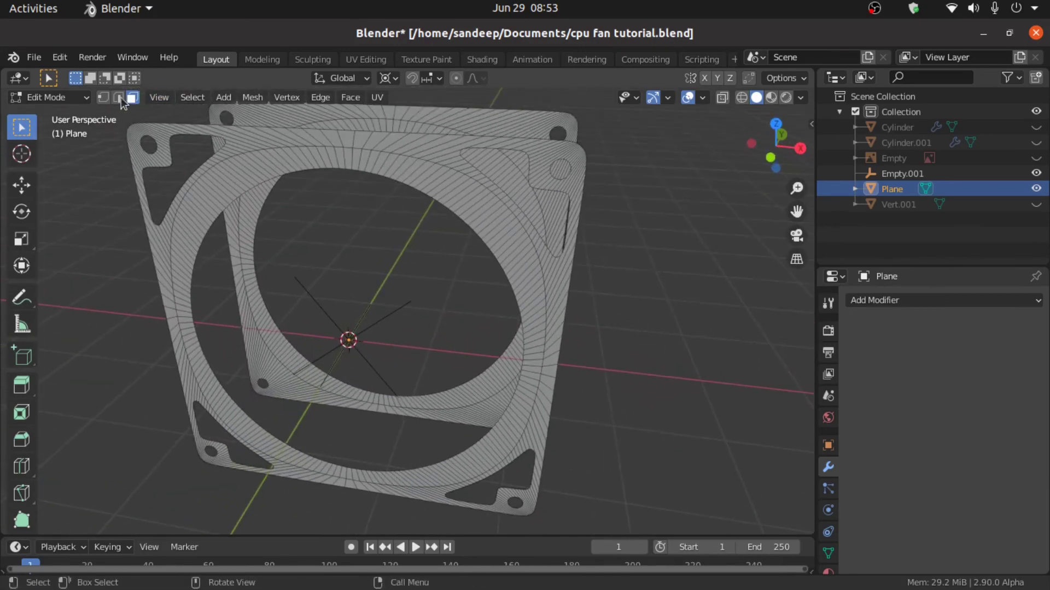
click(118, 98)
scroll(307, 180, up, 4)
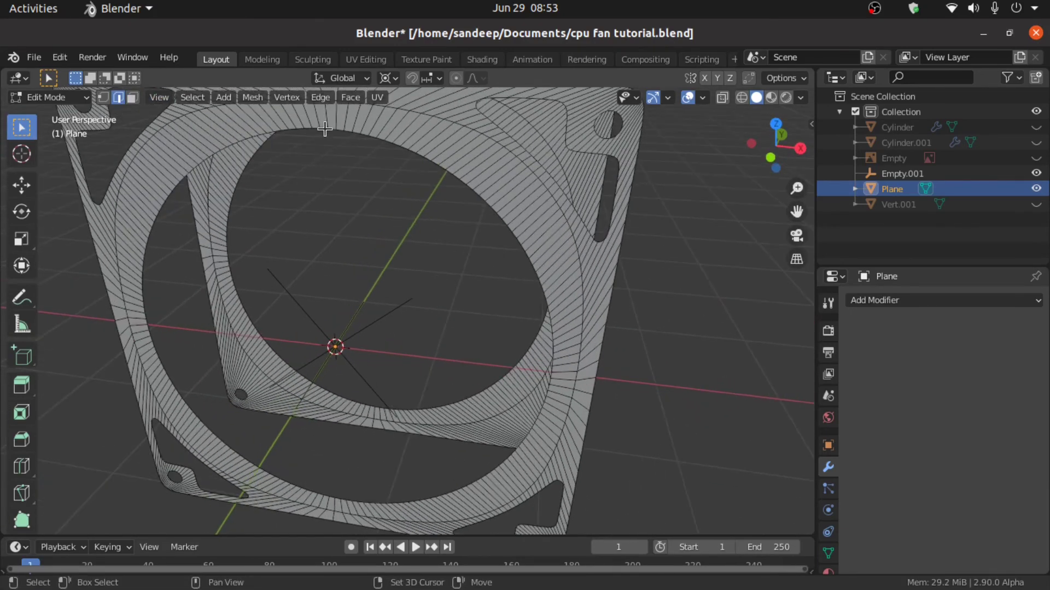
alt+shift+click(323, 128)
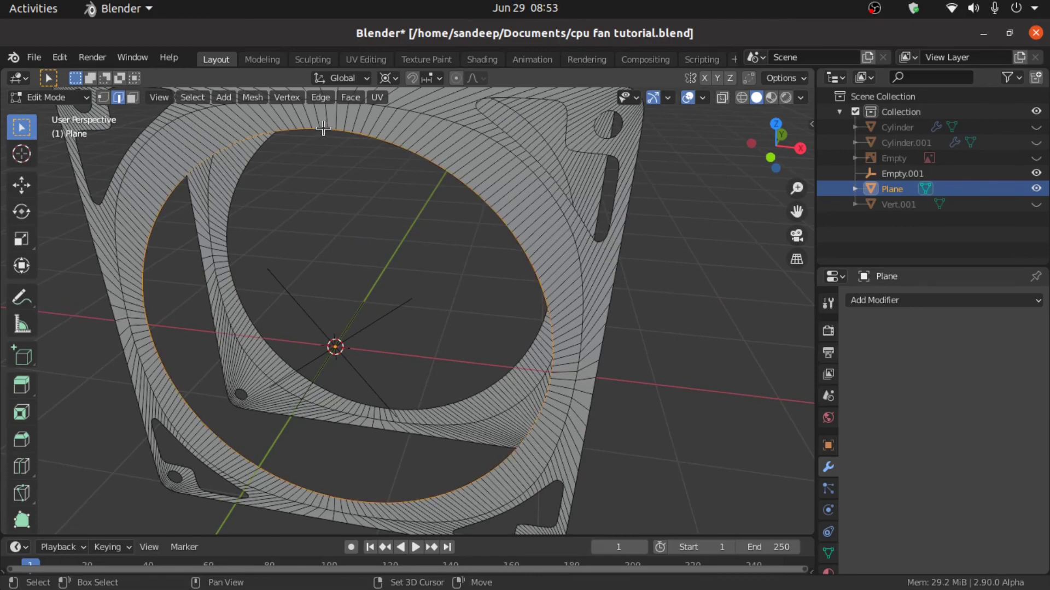
middle_drag(407, 164, 429, 129)
scroll(351, 244, up, 2)
middle_drag(351, 243, 251, 353)
scroll(288, 256, down, 5)
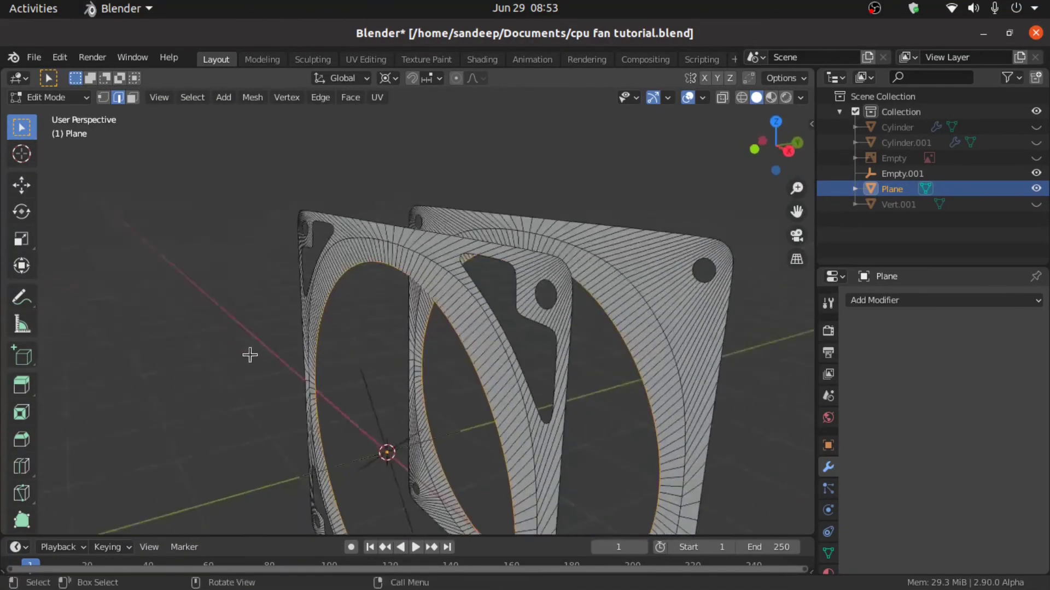
Bridge the two selected circular loops with LoopTools Bridge, set Twist to 0, and deselect the result
right_click(182, 215)
mouse_move(126, 101)
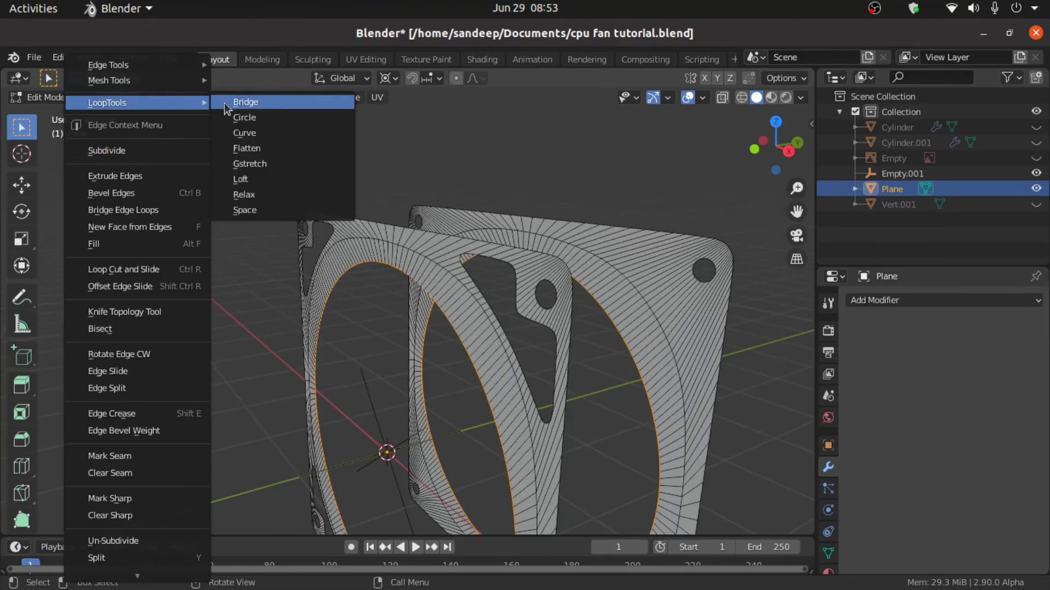
click(261, 106)
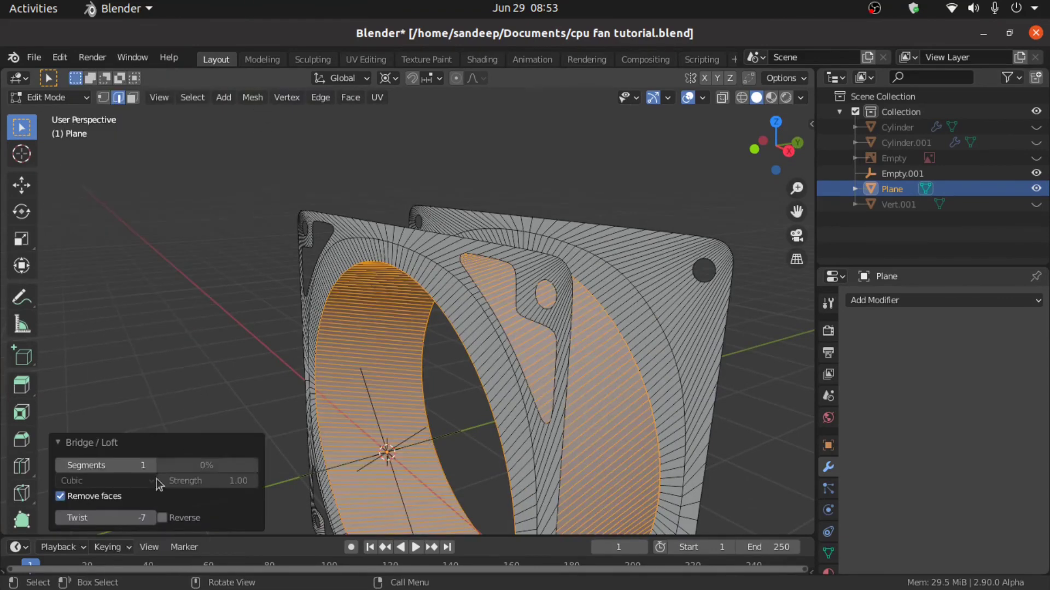
click(128, 517)
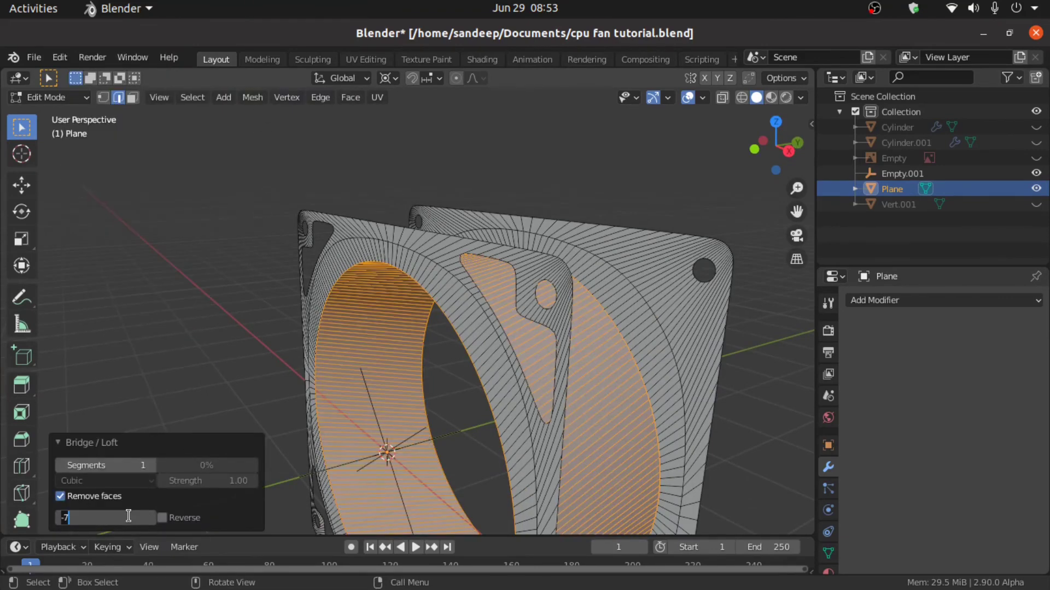
key(Return)
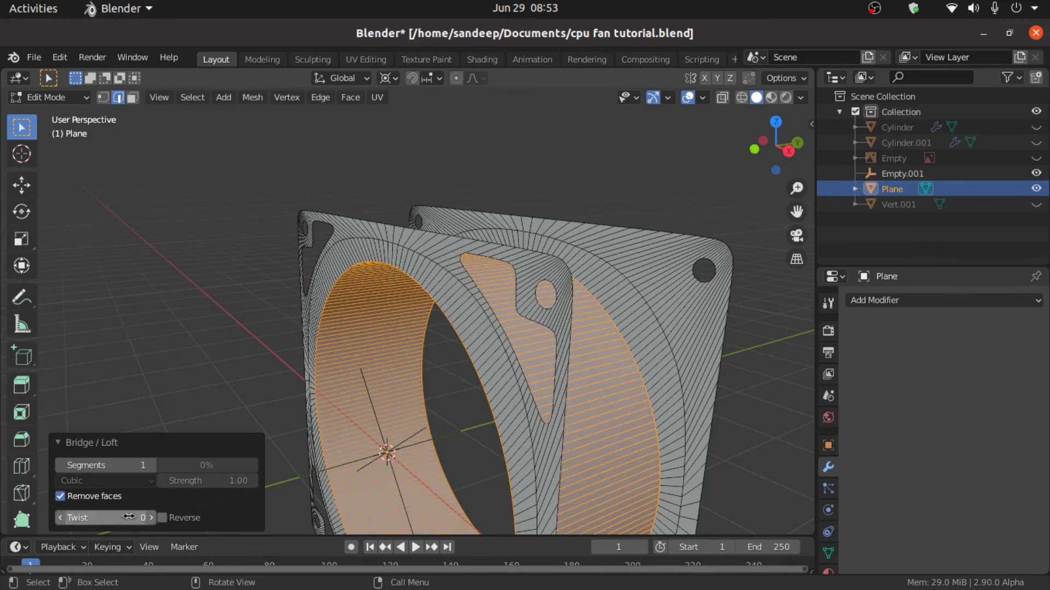
scroll(248, 359, down, 4)
click(200, 335)
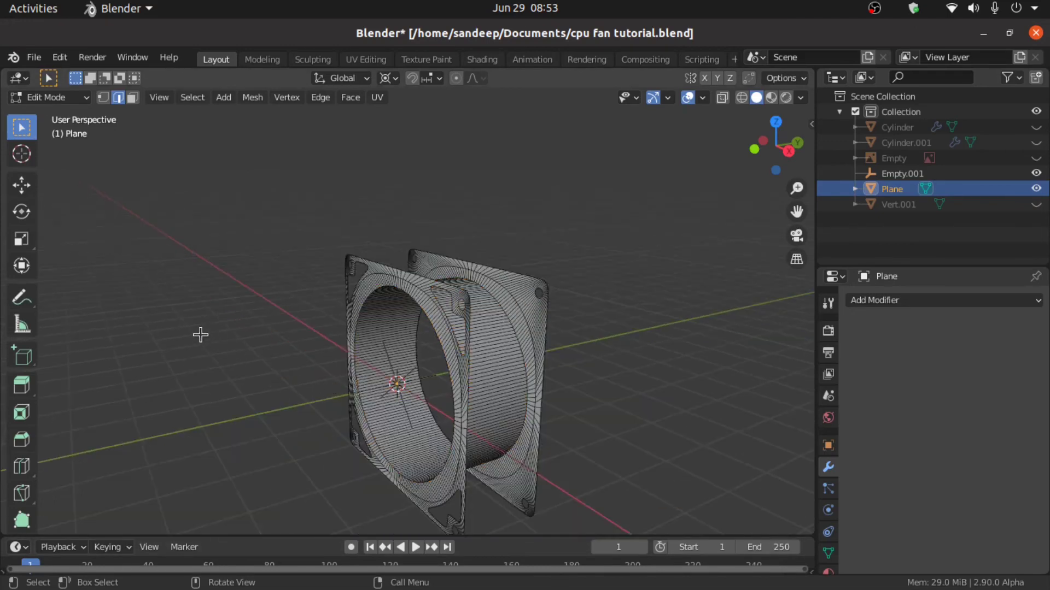
Select the front plate's inner circular edge loop and move it about 0.16 m along the global Y axis
middle_drag(200, 335, 296, 325)
scroll(296, 324, up, 5)
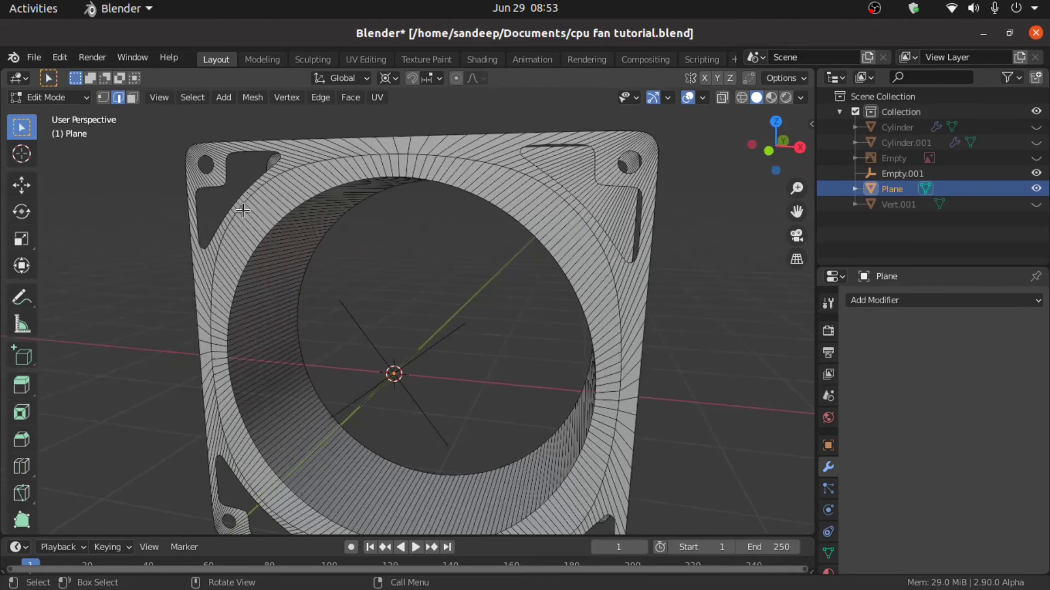
scroll(266, 229, up, 3)
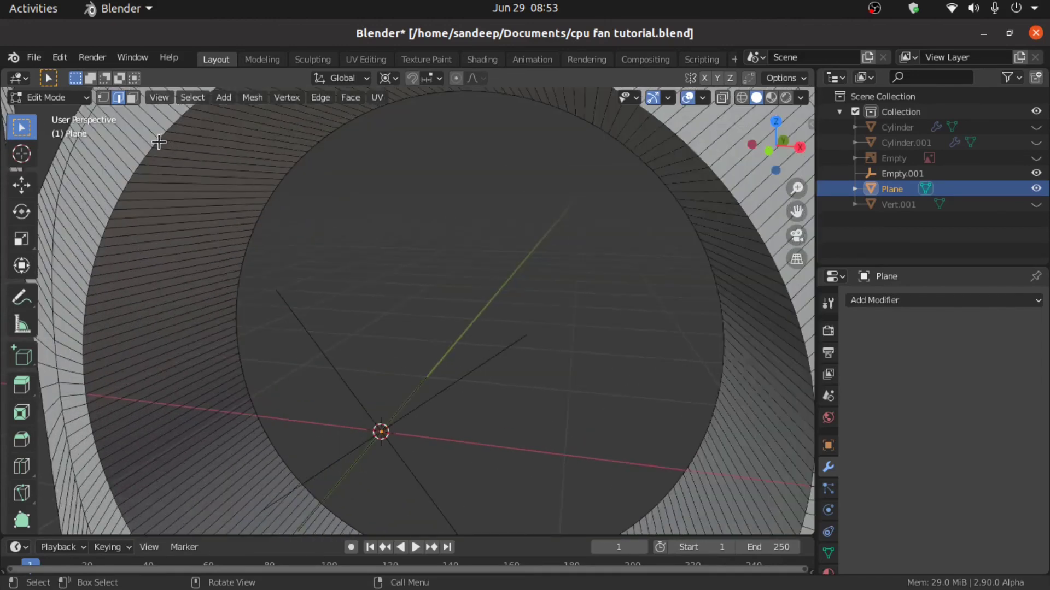
scroll(281, 209, down, 4)
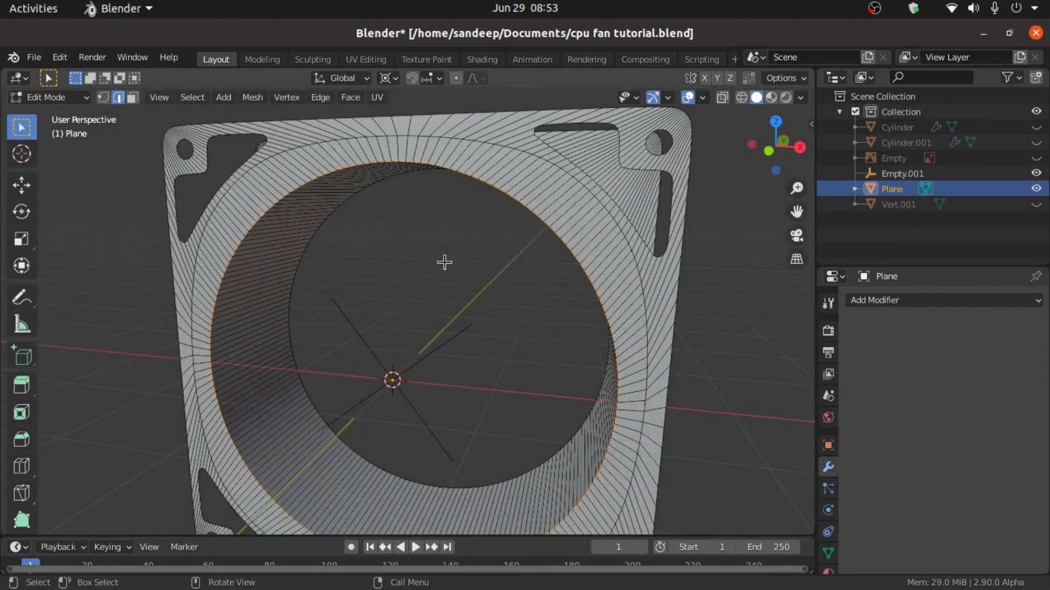
middle_drag(444, 262, 431, 304)
key(g)
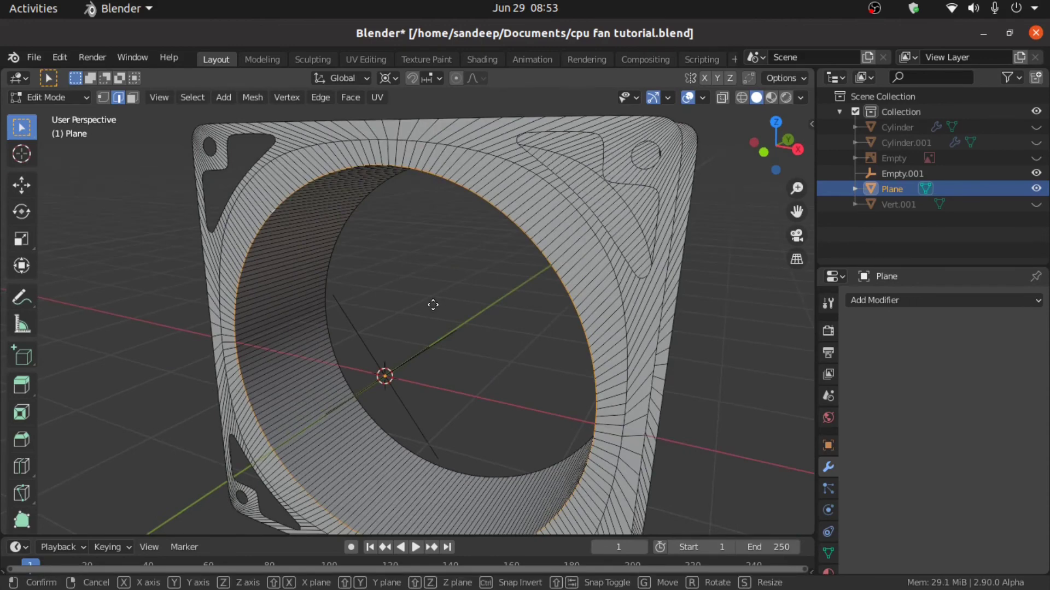
key(y)
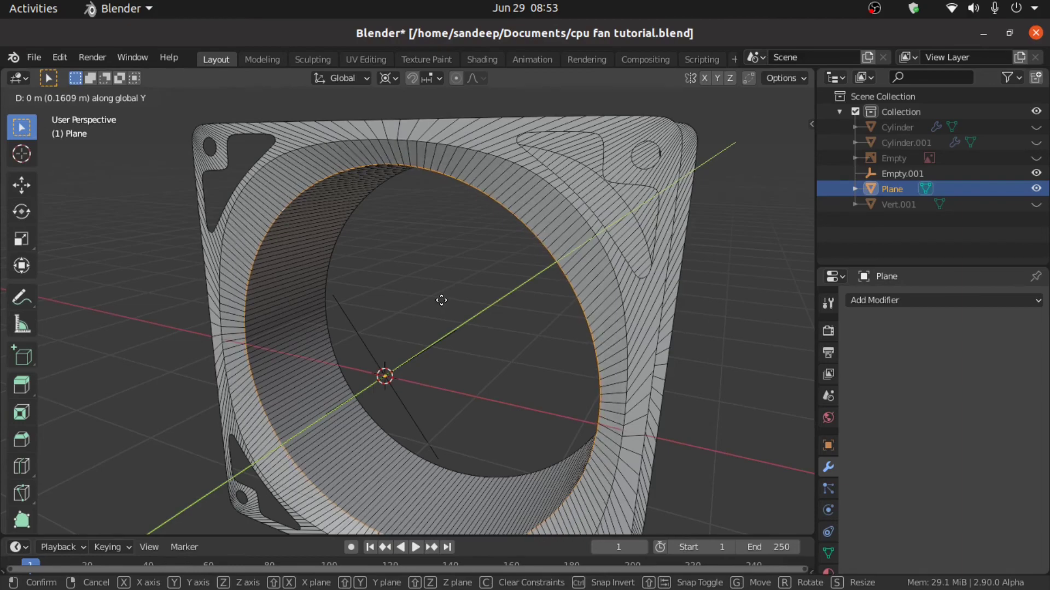
click(441, 300)
middle_drag(552, 347, 602, 305)
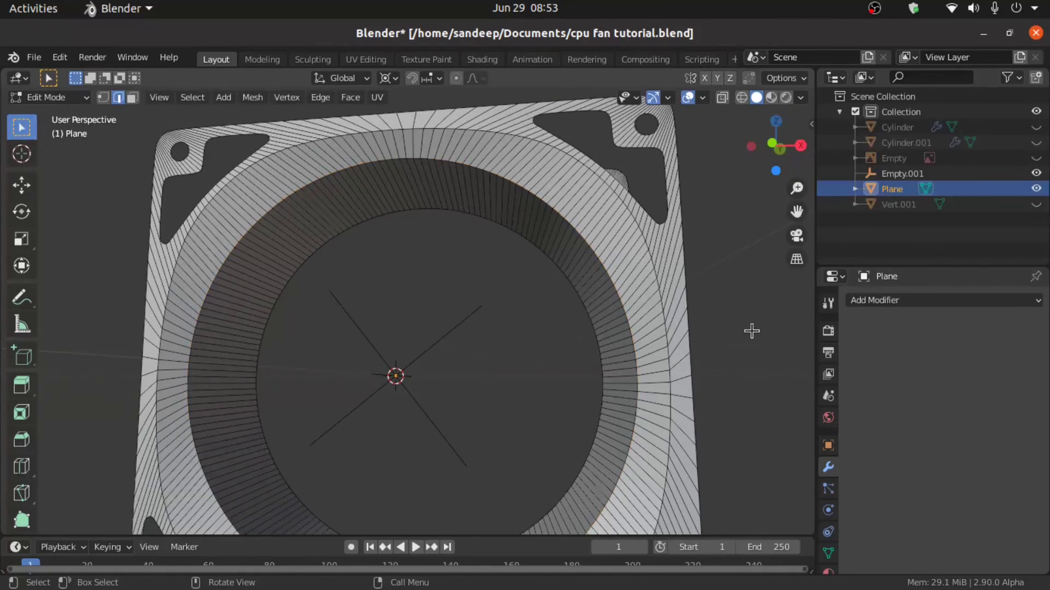
middle_drag(744, 329, 694, 316)
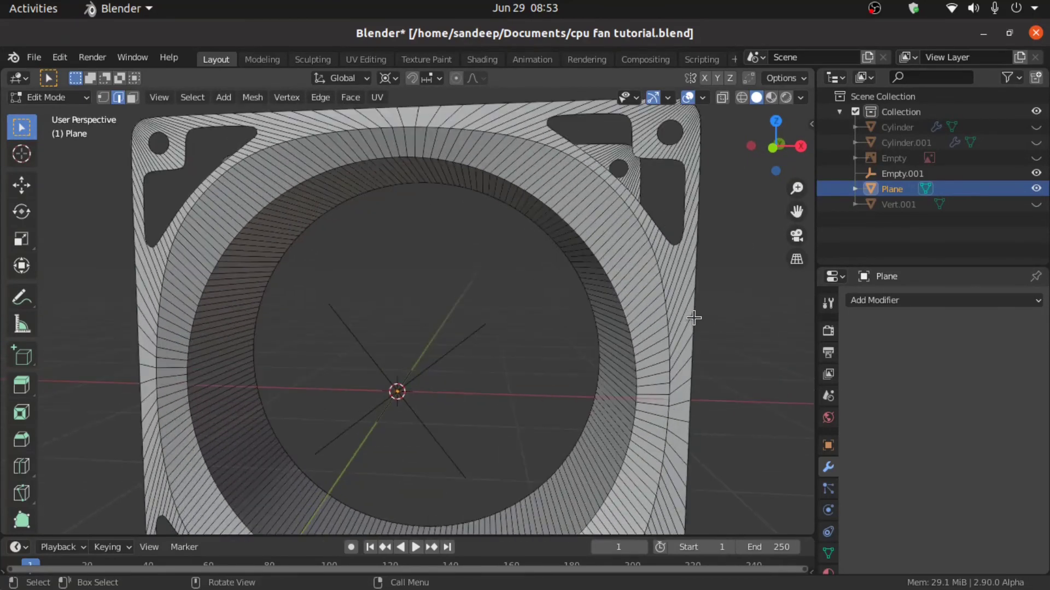
Turn on the Face Orientation overlay and inspect the frame's normals from the side
click(699, 100)
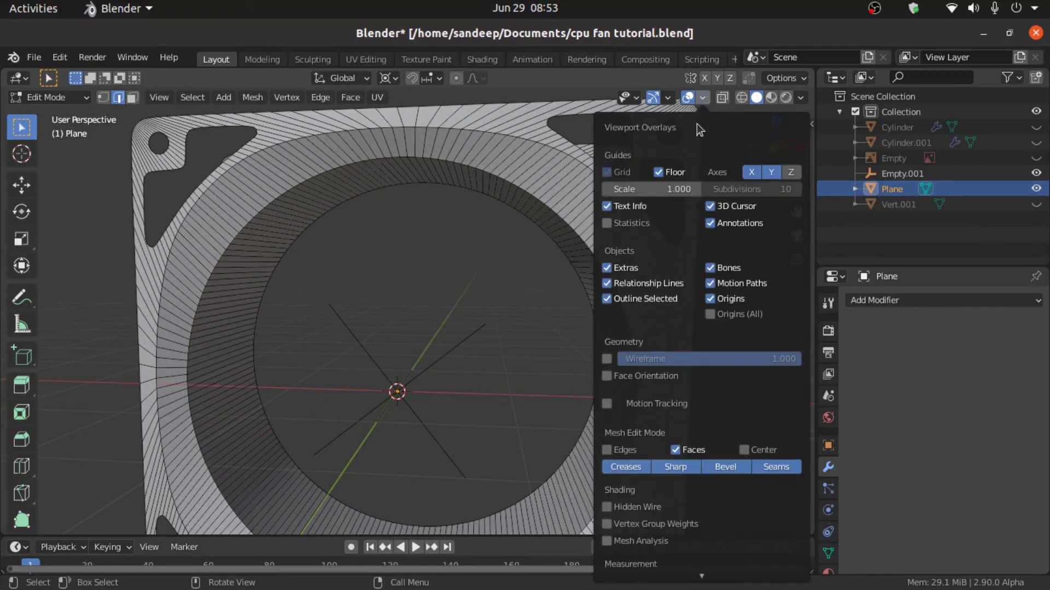
click(607, 376)
middle_drag(408, 349, 471, 306)
scroll(503, 296, up, 3)
shift+middle_drag(471, 231, 383, 277)
scroll(437, 283, up, 3)
scroll(374, 266, down, 2)
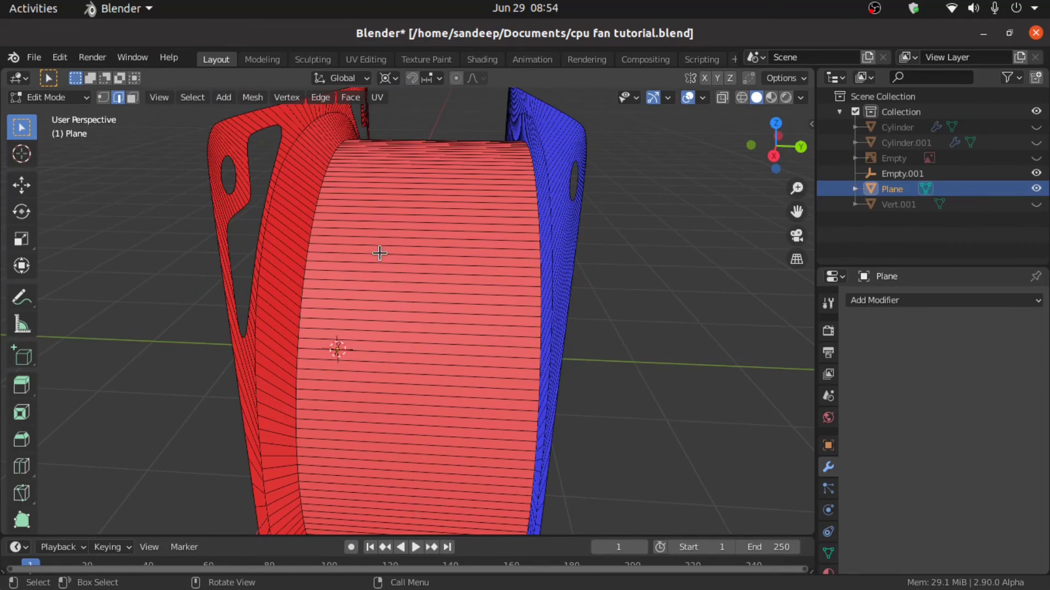
Select all frame faces in face select mode, recalculate their normals outside, and deselect everything
key(a)
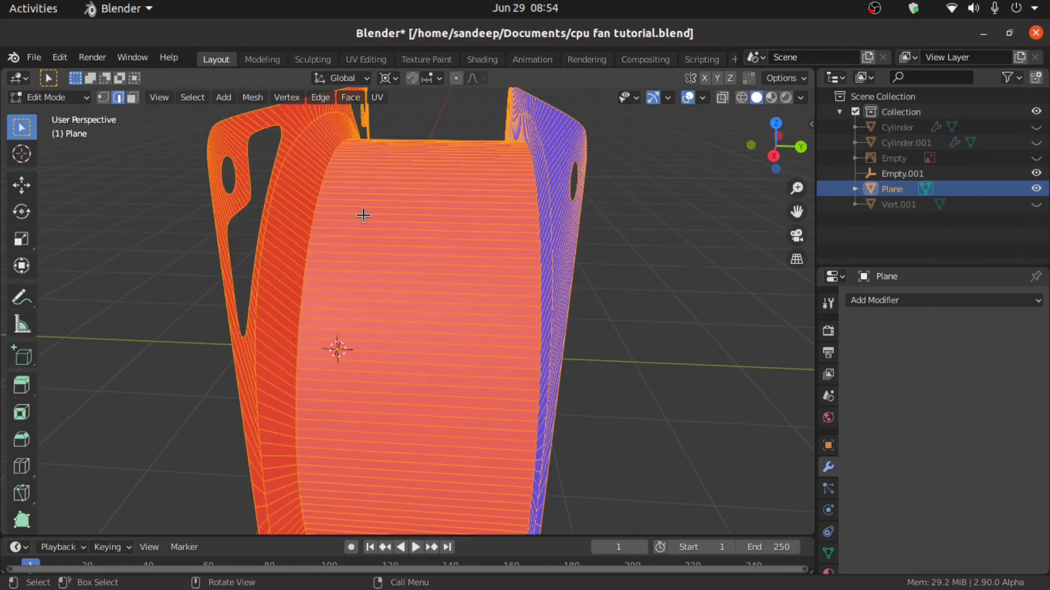
click(131, 98)
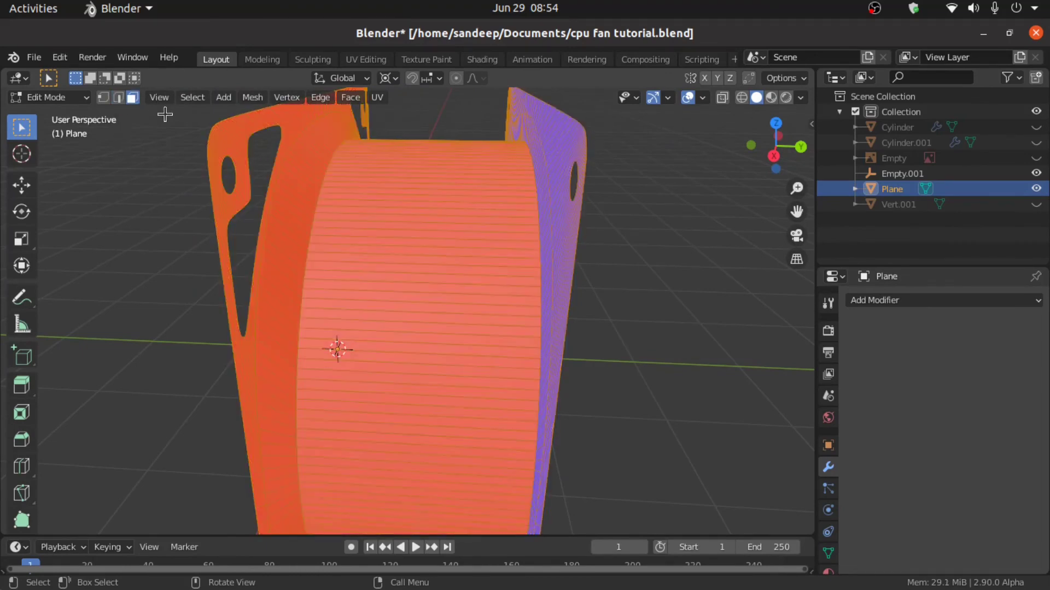
click(251, 99)
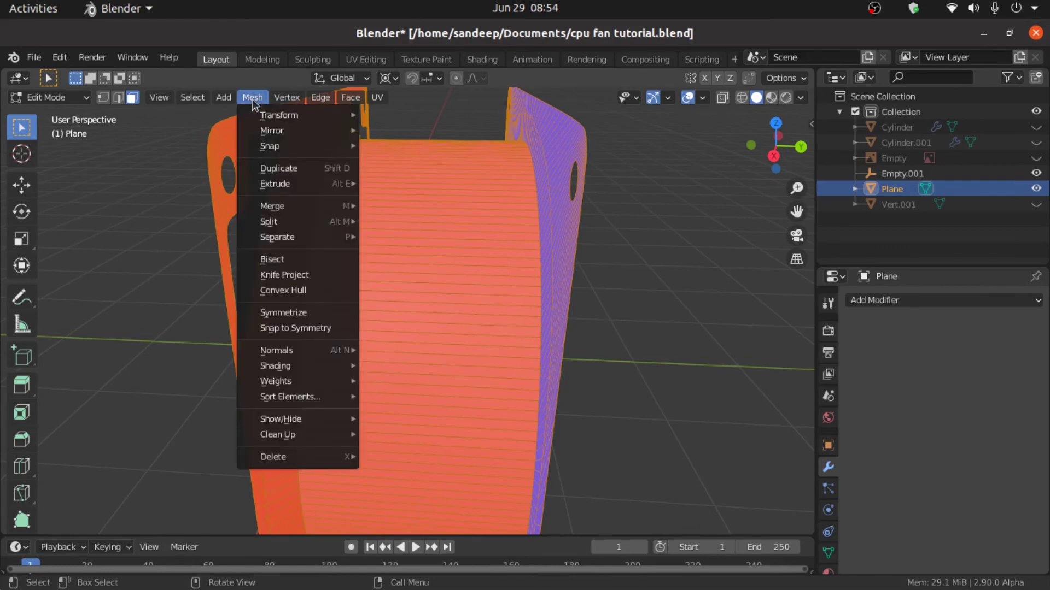
mouse_move(261, 354)
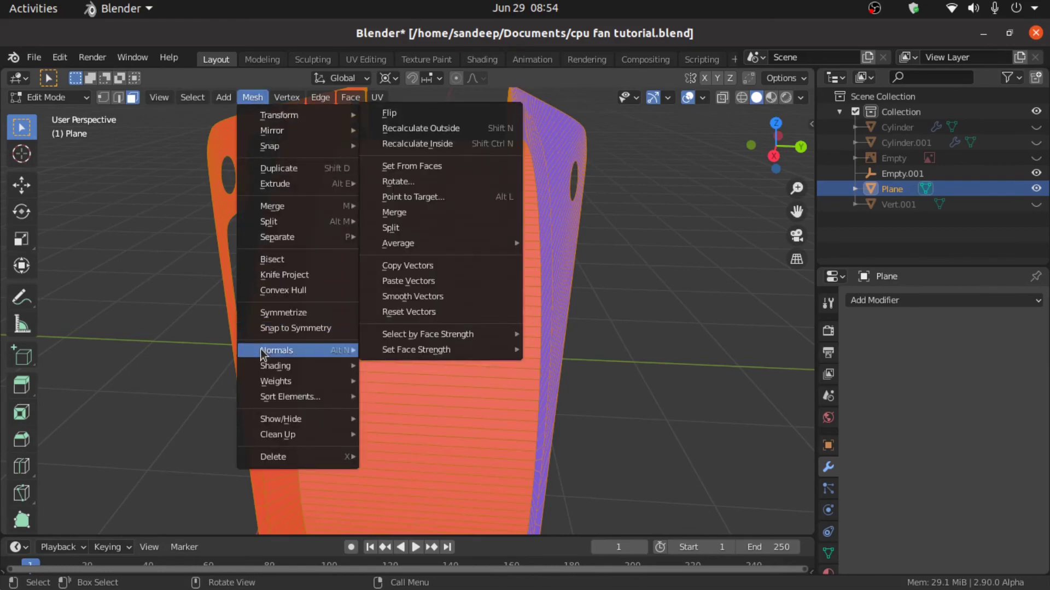
click(402, 128)
middle_drag(413, 179, 524, 337)
key(alt+a)
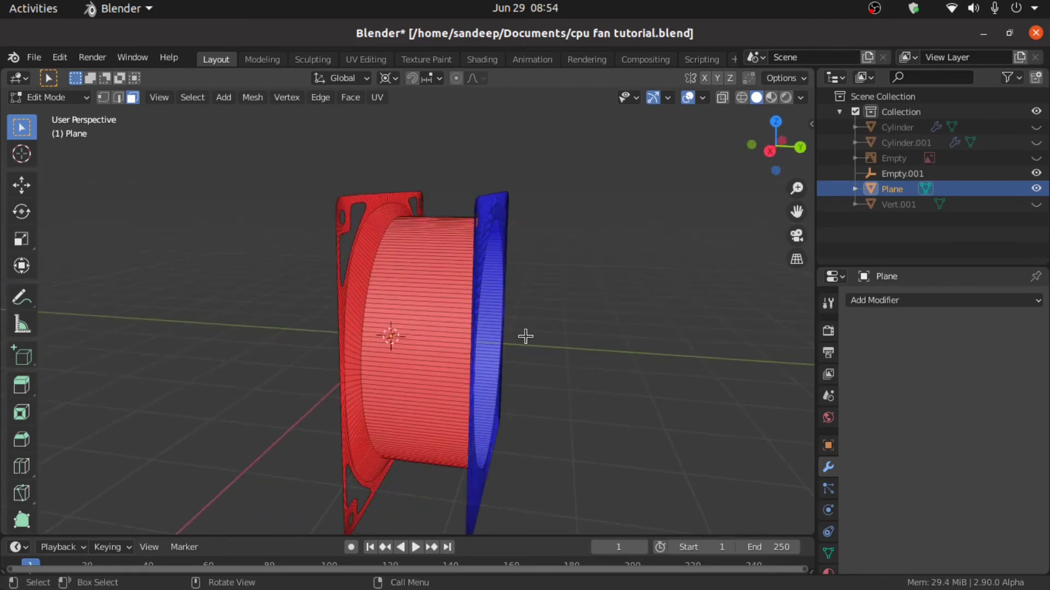
Turn off the Face Orientation overlay
scroll(562, 230, up, 5)
click(702, 97)
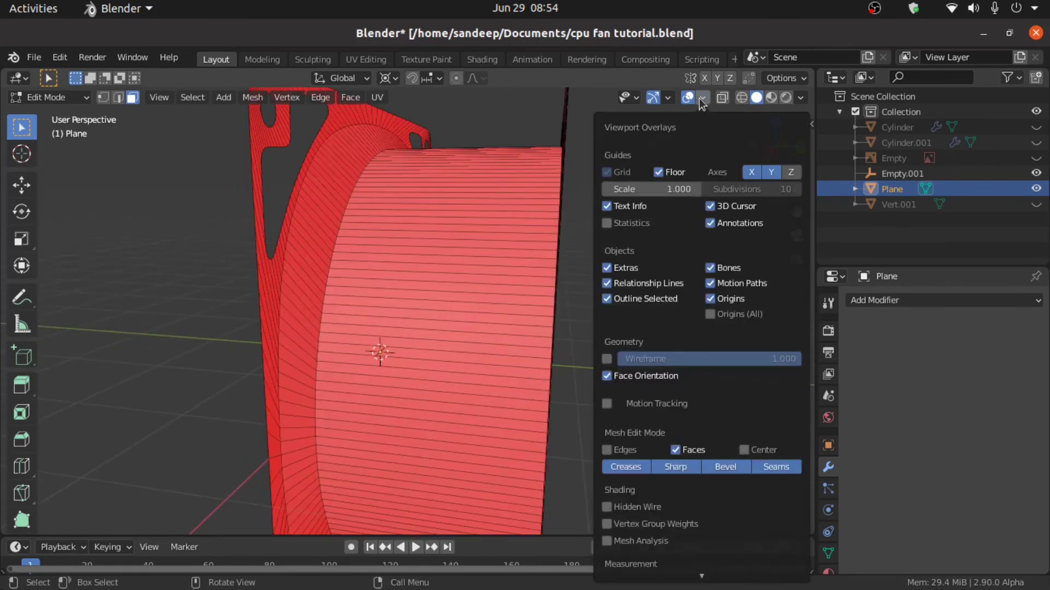
click(606, 376)
scroll(470, 319, down, 3)
middle_drag(482, 335, 492, 357)
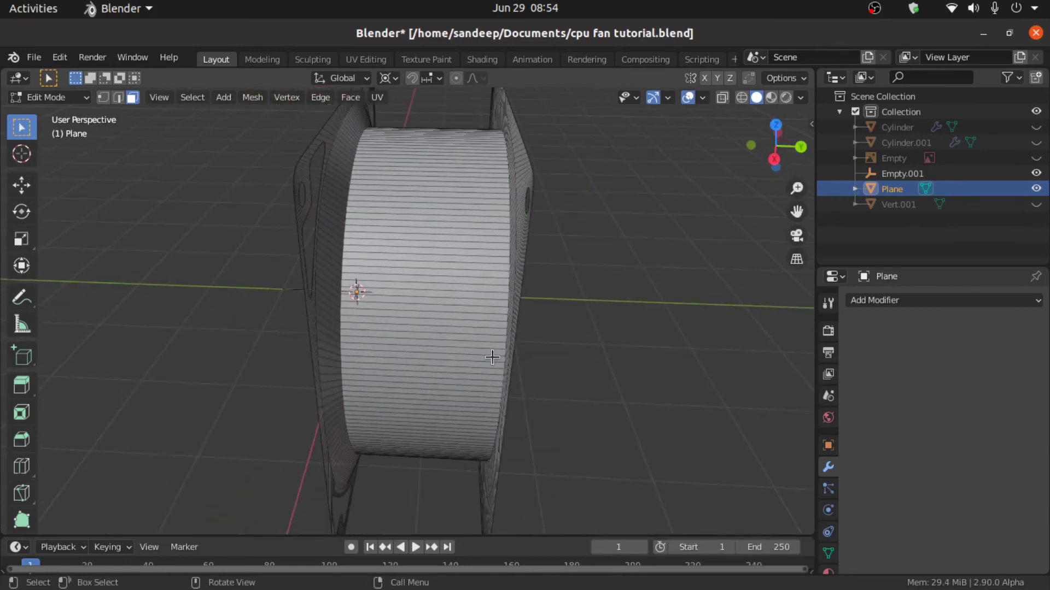
Select the whole frame mesh, apply Solidify Faces with a thickness of 0.06 m, and clear the selection
key(a)
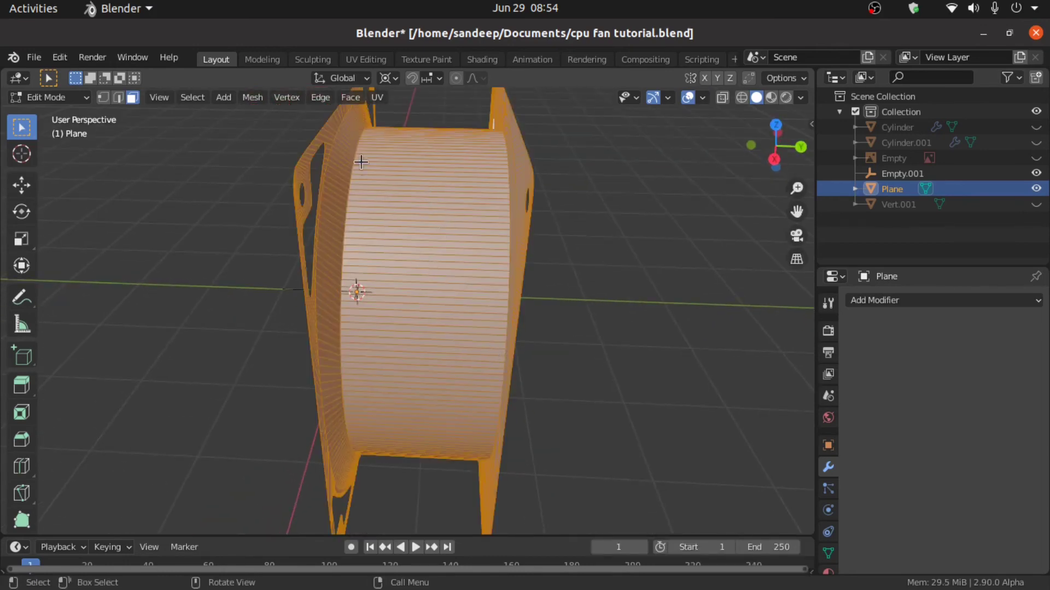
click(345, 99)
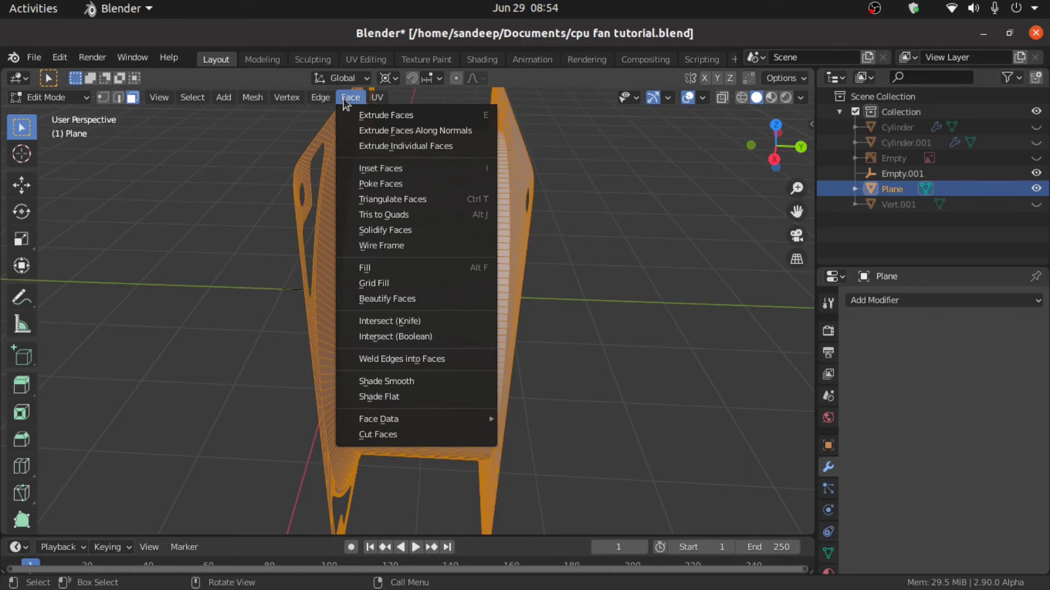
click(384, 230)
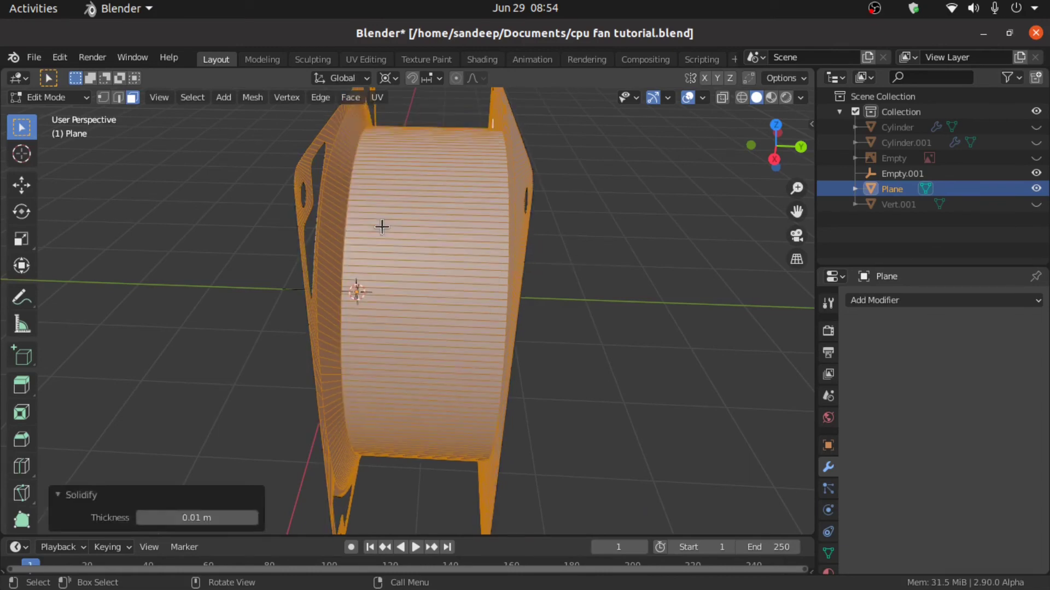
click(198, 518)
key(BackSpace)
key(Return)
click(198, 518)
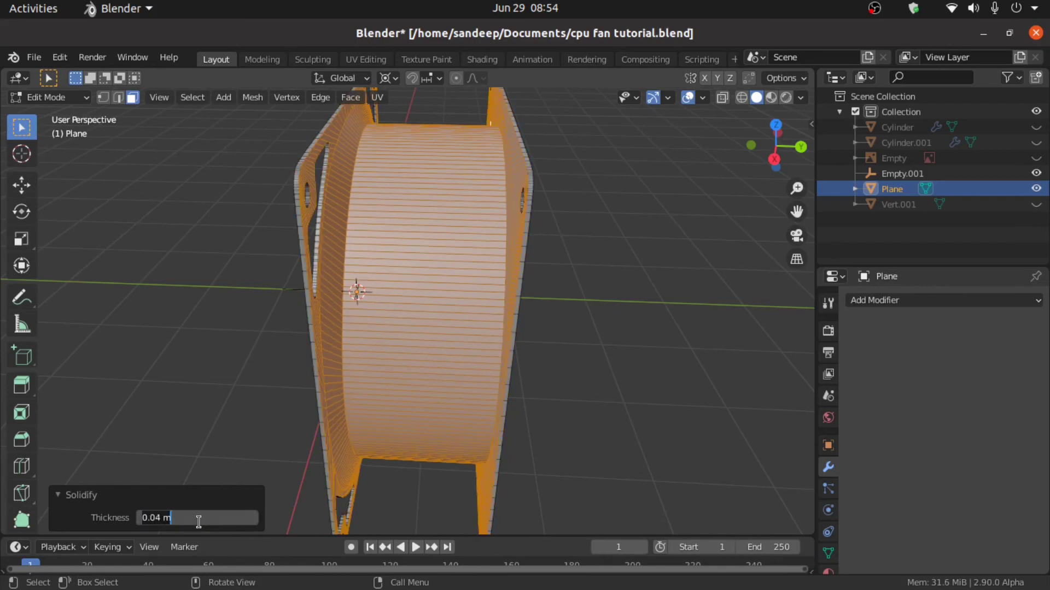
text(.06)
key(Return)
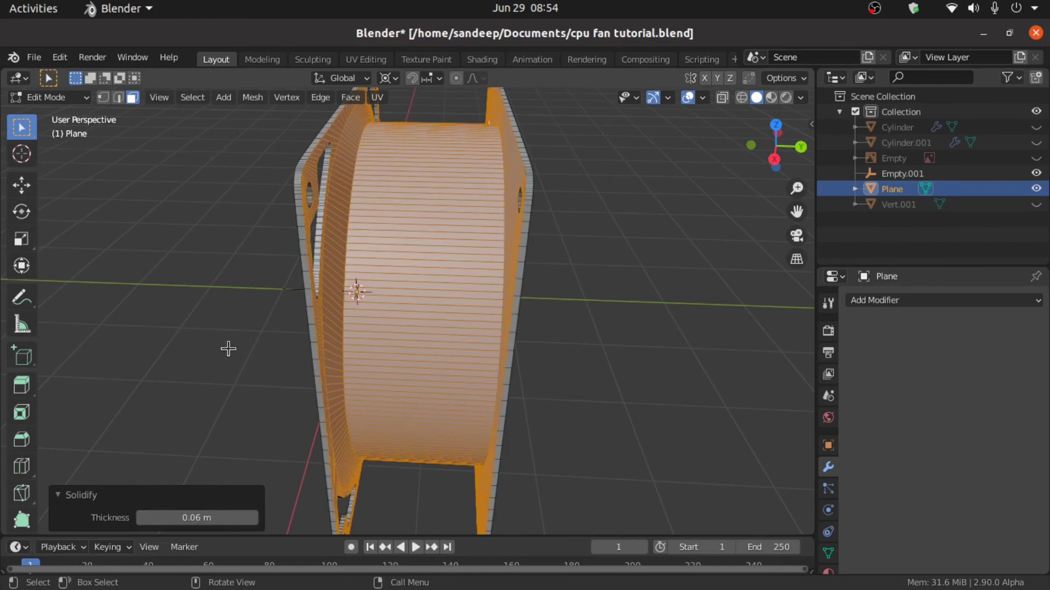
click(210, 343)
Add 10 evenly spaced loop cuts around the cylindrical wall between the two plates, then deselect them
middle_drag(208, 342, 419, 304)
scroll(180, 335, up, 3)
key(ctrl+r)
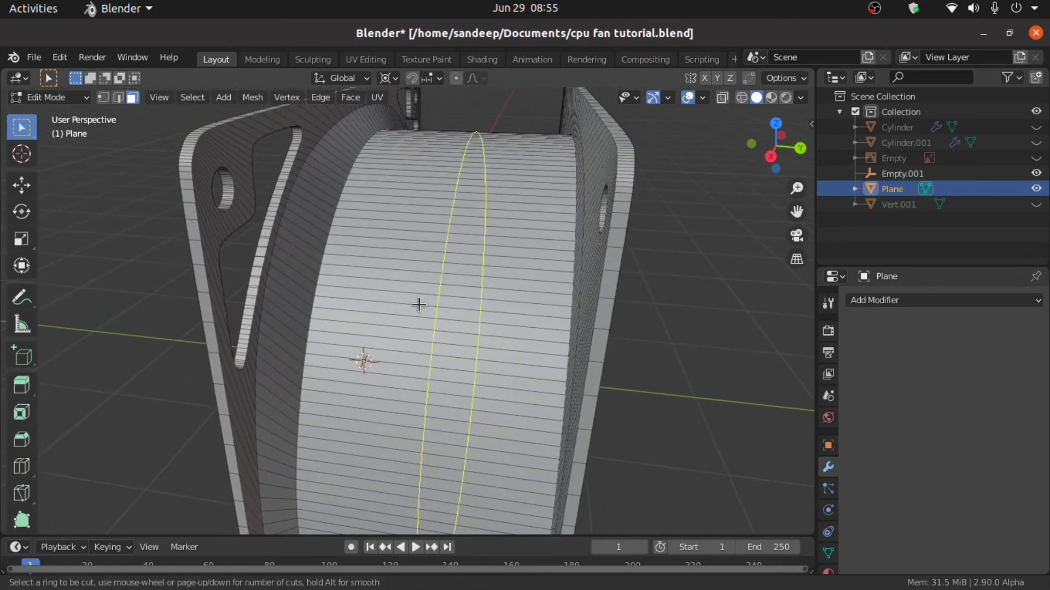
scroll(419, 304, up, 9)
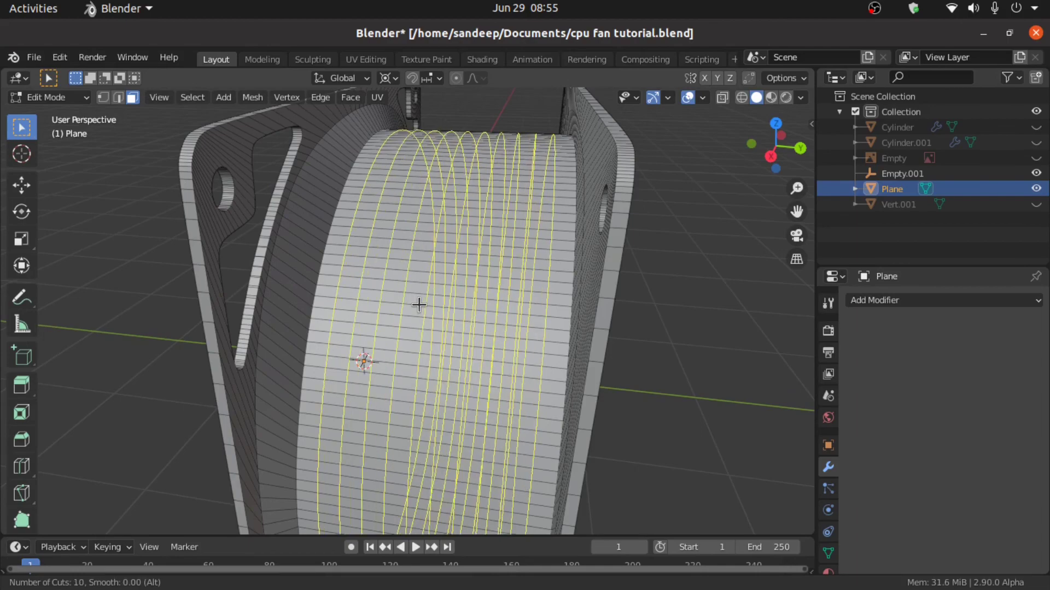
click(418, 305)
right_click(419, 305)
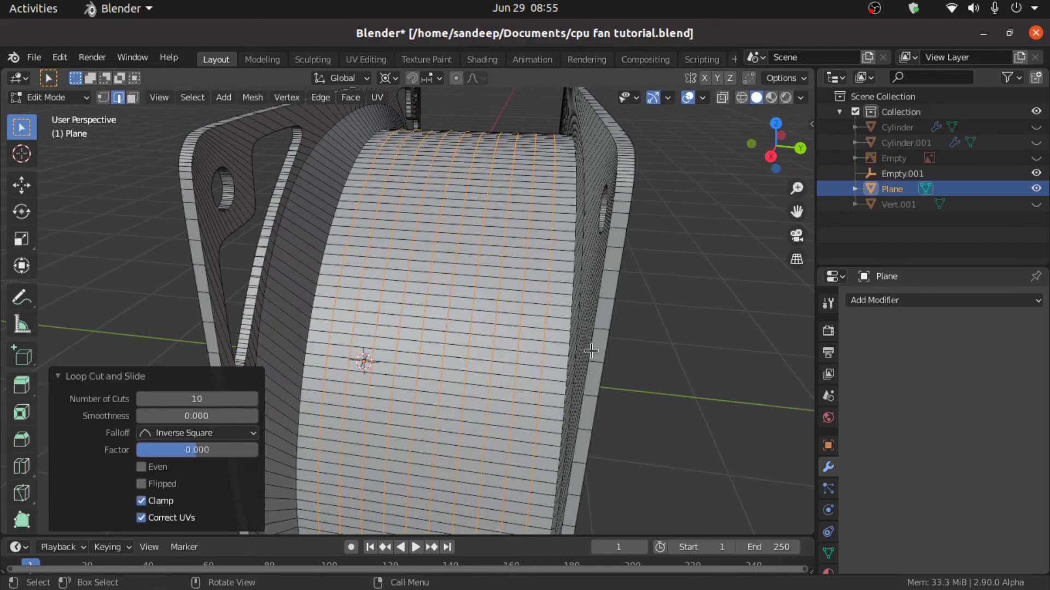
click(653, 367)
scroll(654, 367, up, 1)
middle_drag(653, 366, 516, 363)
scroll(387, 358, up, 3)
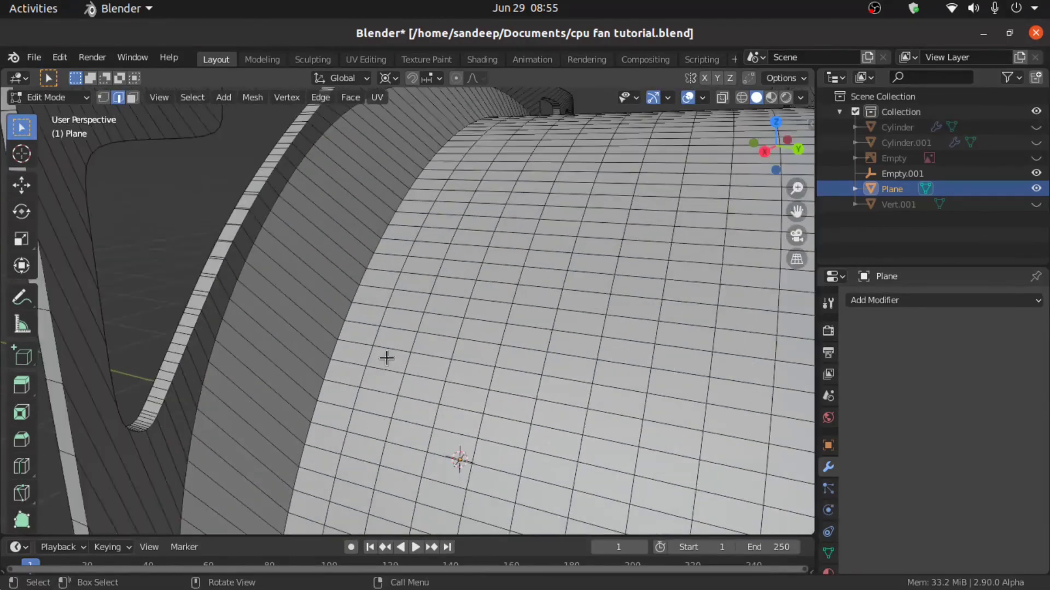
shift+middle_drag(387, 358, 468, 335)
scroll(450, 363, up, 3)
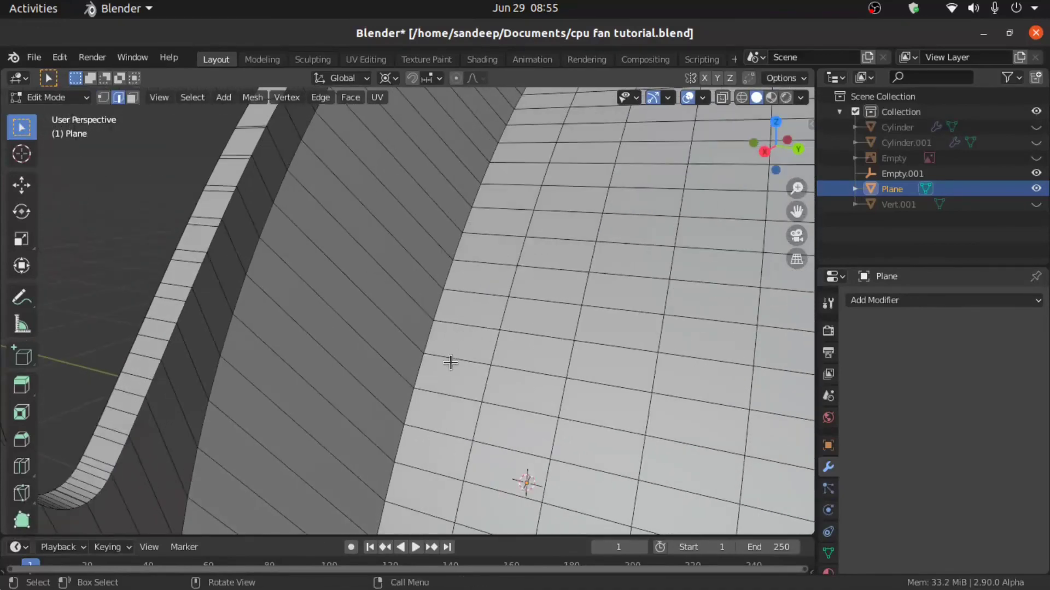
Bevel the outer edge loop where the cylindrical wall meets the sloped flange by about 0.011 m with 6 segments, then deselect it
alt+click(420, 361)
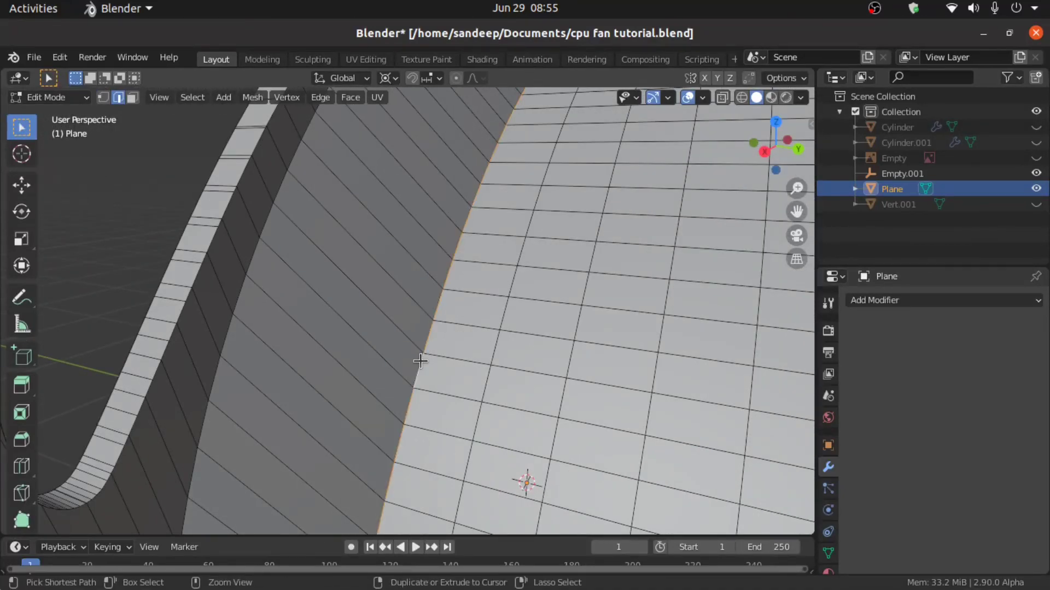
key(ctrl+b)
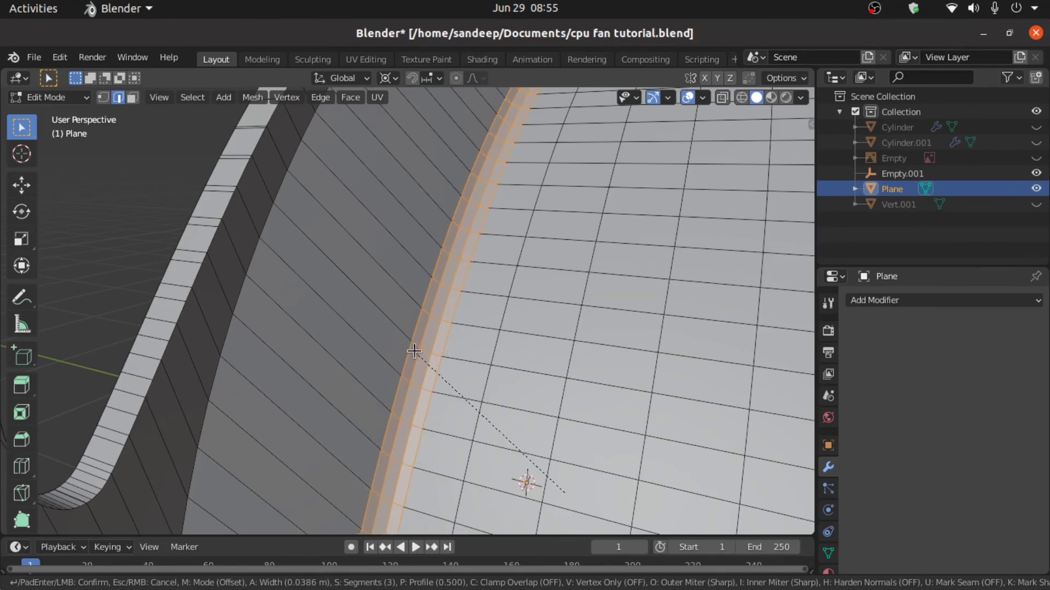
scroll(414, 351, up, 1)
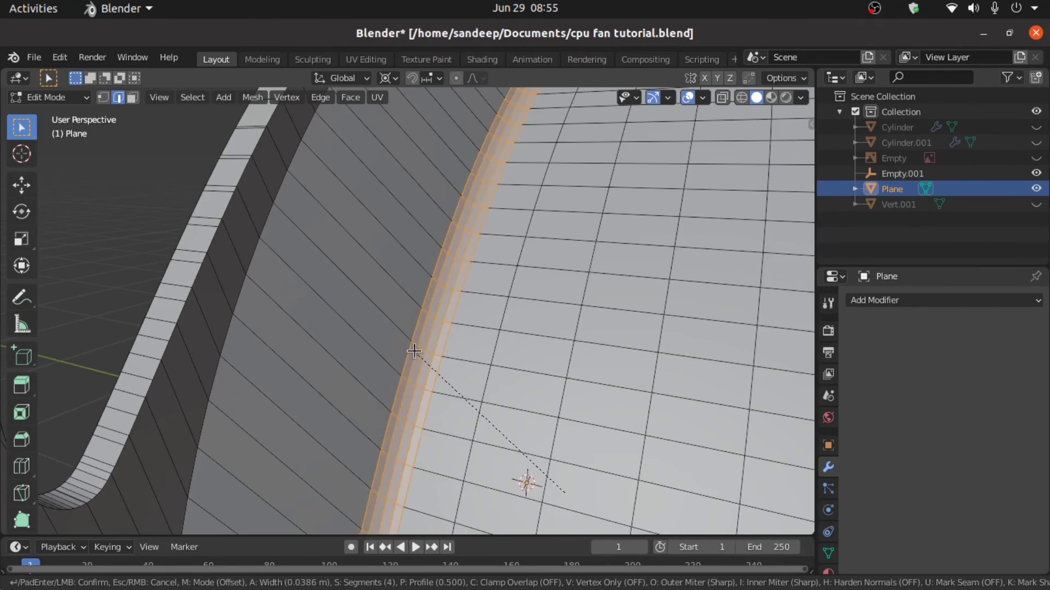
scroll(414, 351, up, 1)
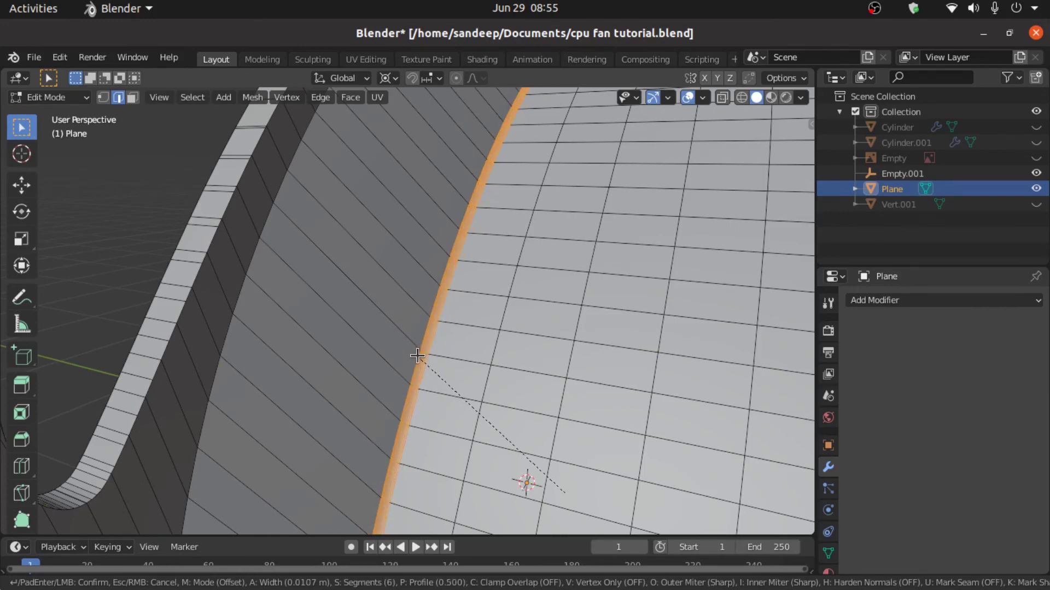
click(417, 355)
scroll(418, 356, down, 2)
shift+middle_drag(357, 279, 454, 241)
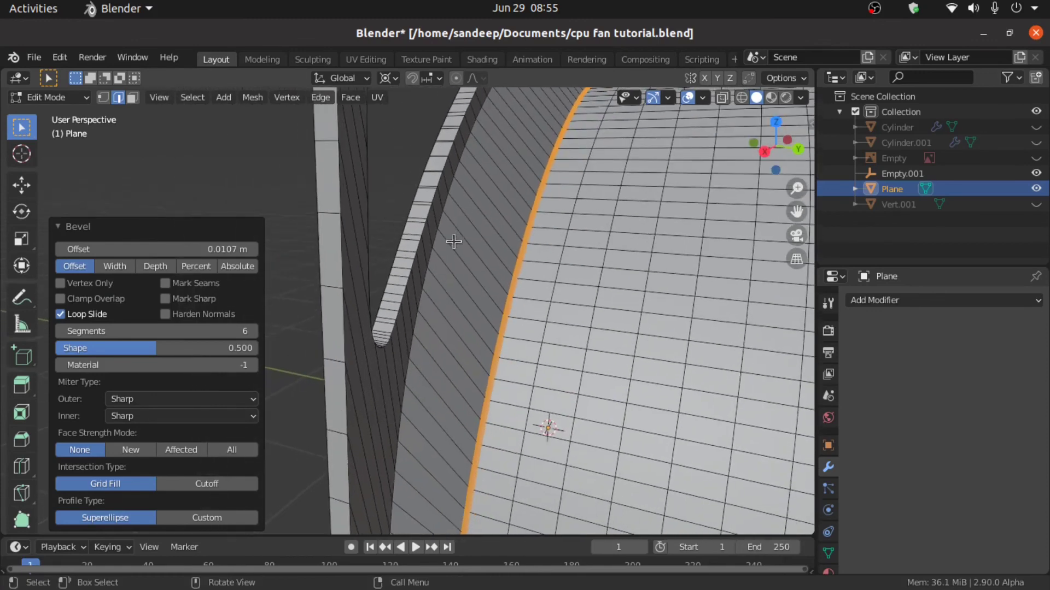
click(268, 175)
Bevel the outer edge loop where the sloped flange meets the front plate by about 0.02 m with 6 segments, then deselect it
middle_drag(270, 173, 198, 157)
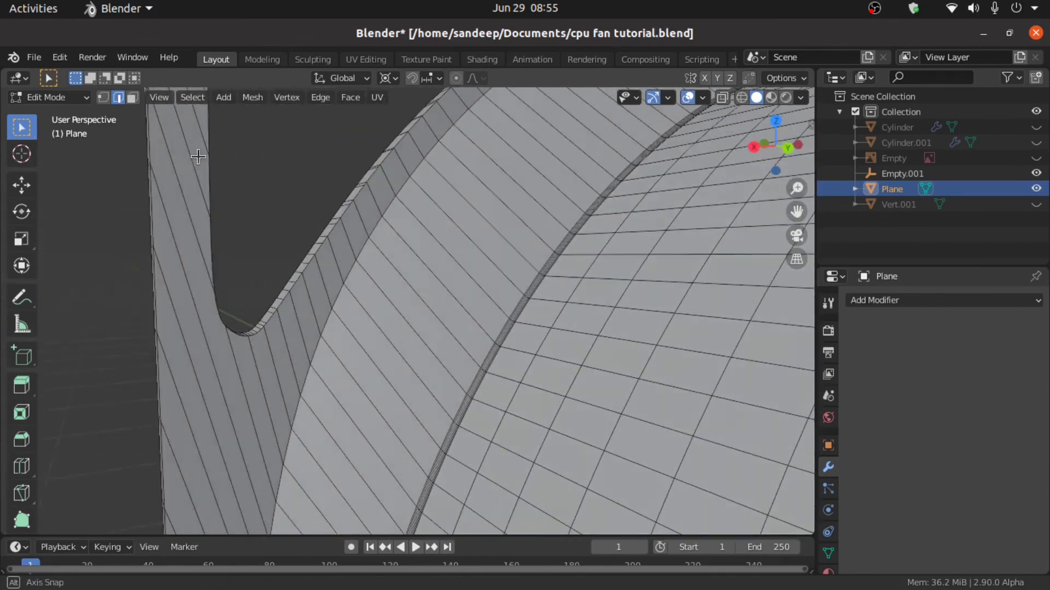
scroll(329, 268, up, 2)
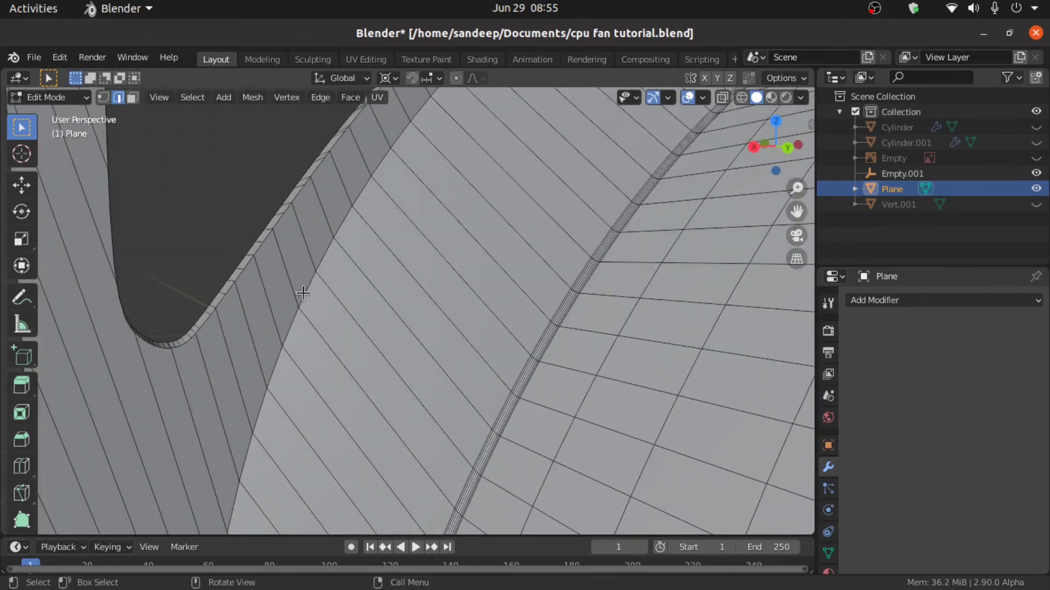
scroll(482, 199, down, 5)
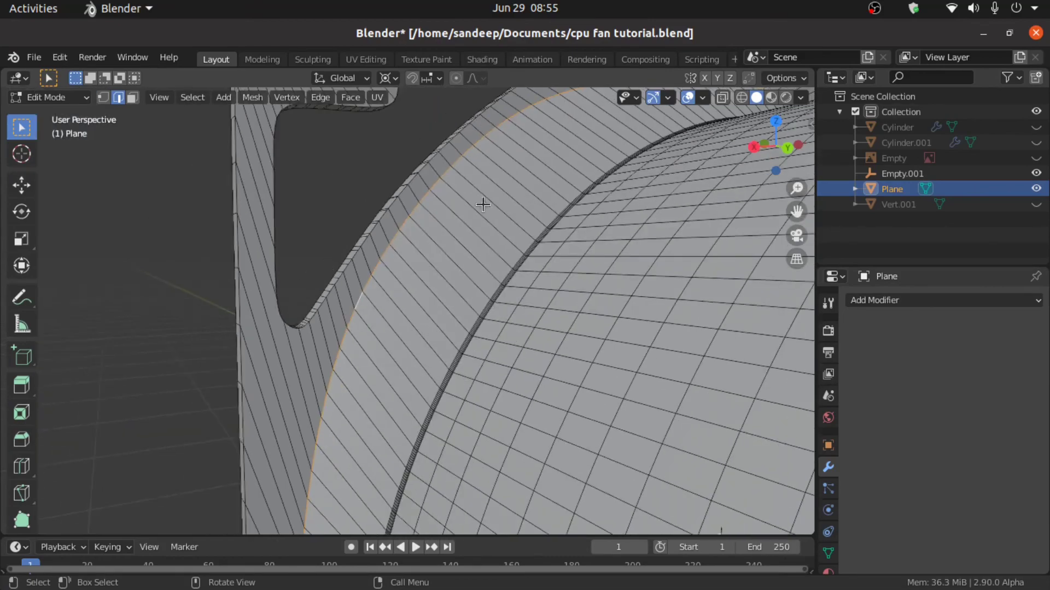
middle_drag(485, 200, 216, 204)
scroll(215, 208, up, 3)
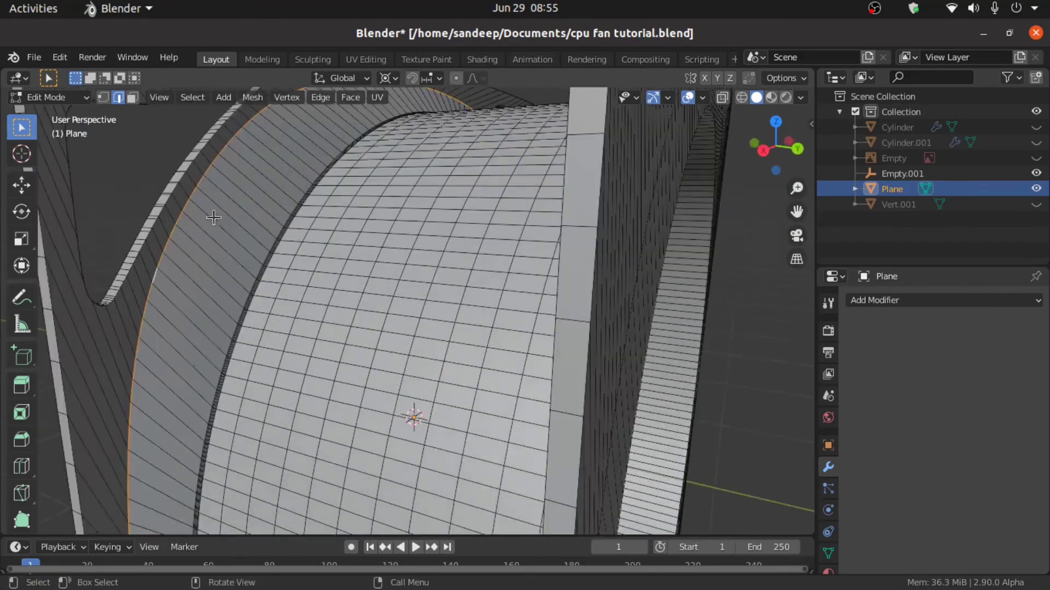
shift+middle_drag(156, 256, 287, 323)
scroll(265, 302, up, 2)
middle_drag(230, 347, 351, 352)
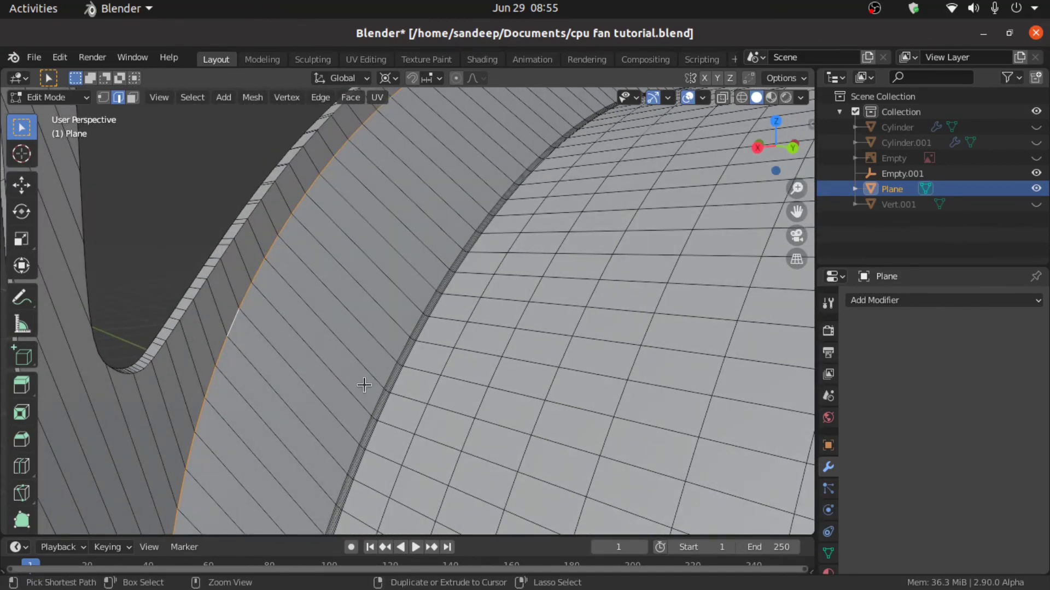
key(ctrl+b)
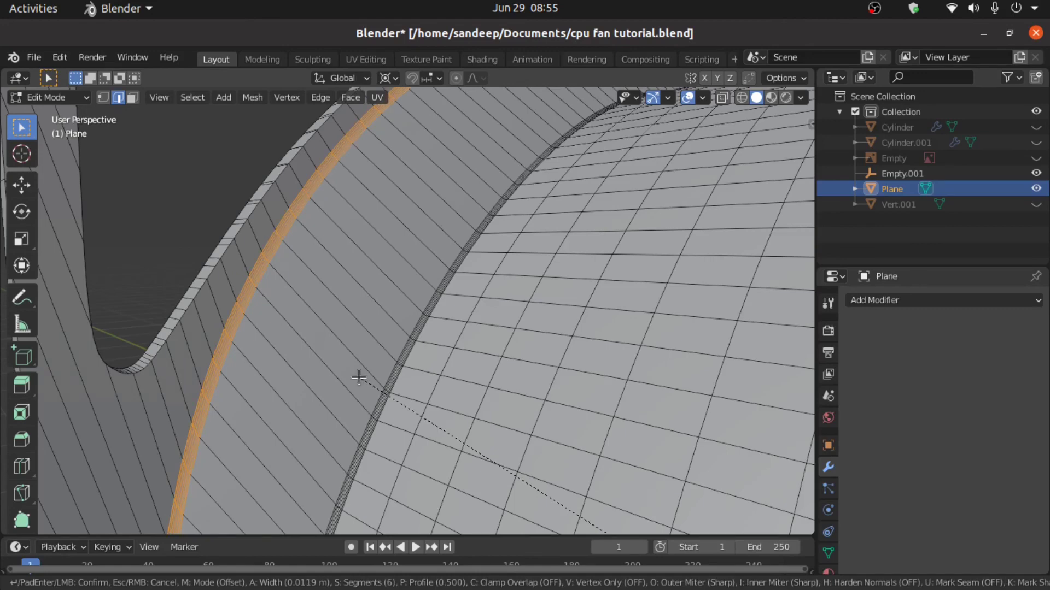
click(359, 378)
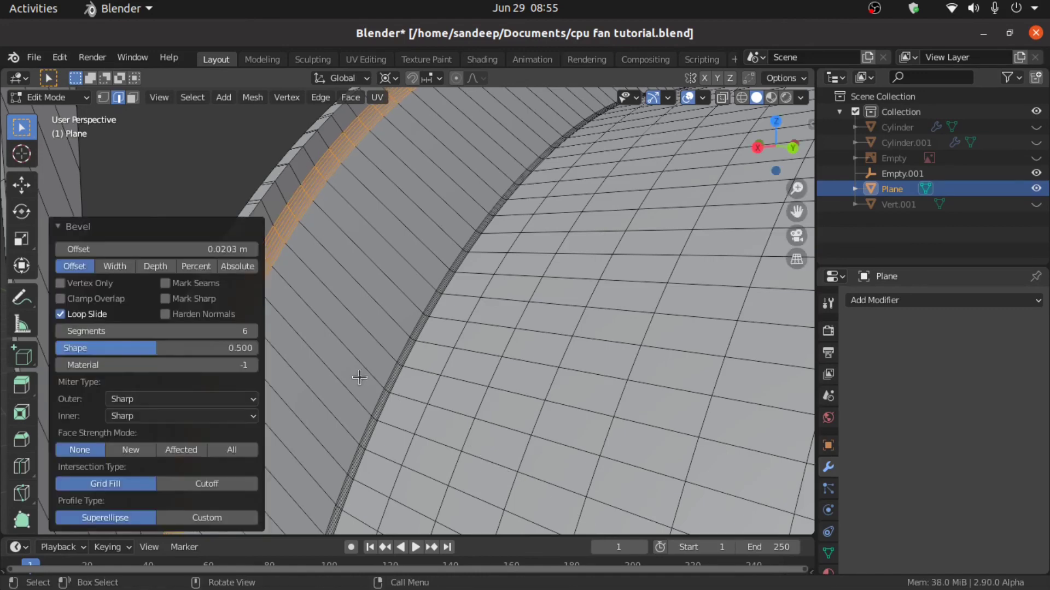
scroll(360, 377, down, 5)
middle_drag(361, 377, 609, 353)
middle_drag(640, 319, 520, 319)
click(442, 359)
Bevel the inner edge loop between tube and flare by about 0.077 m with 6 segments, then select the flare's outer loop on the front face
scroll(534, 306, up, 4)
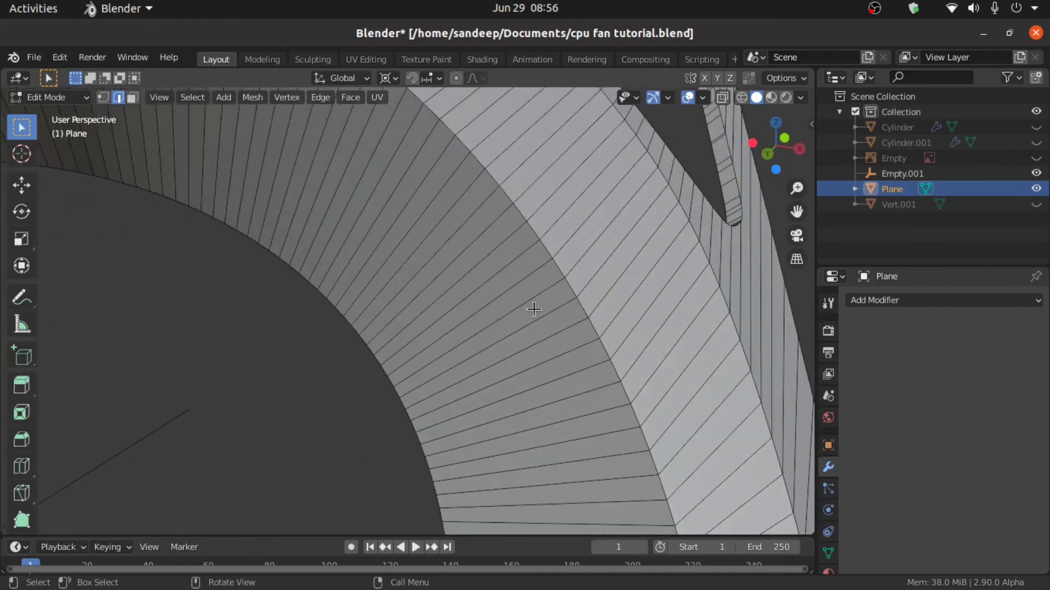
scroll(544, 245, down, 5)
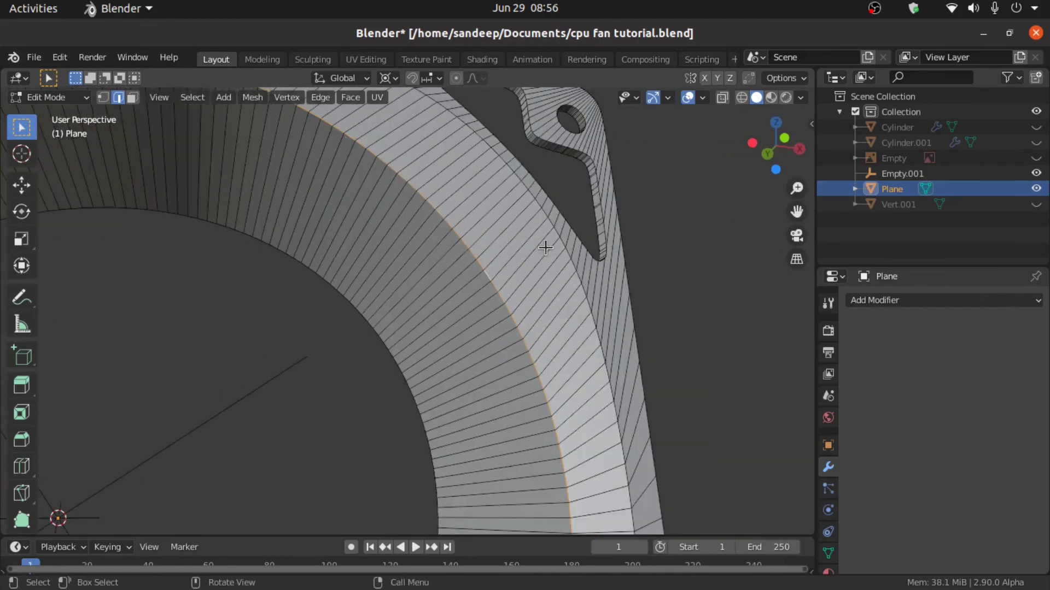
middle_drag(543, 241, 462, 294)
shift+middle_drag(340, 272, 436, 268)
key(ctrl+b)
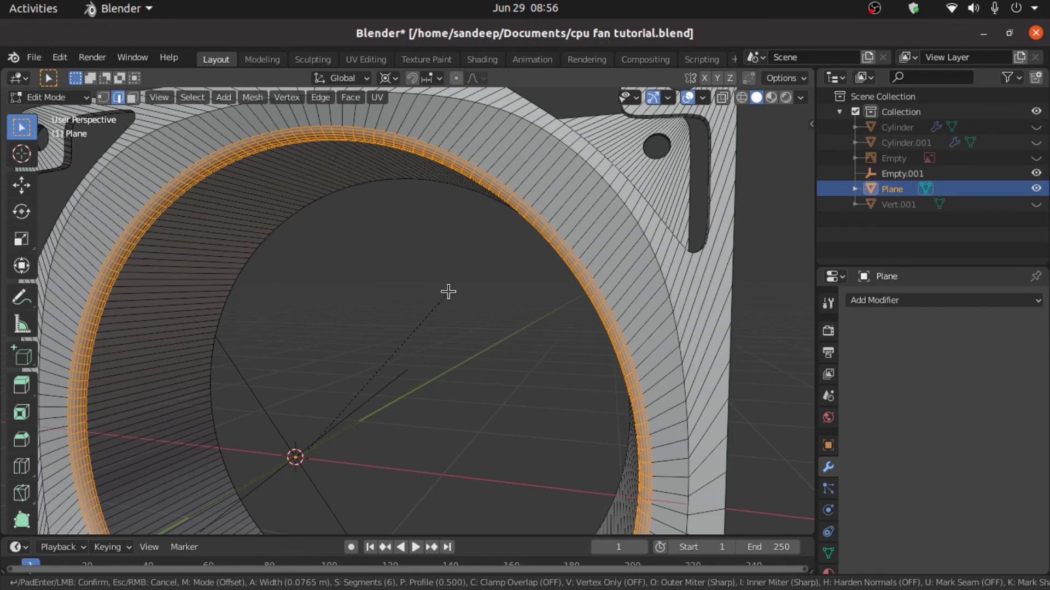
click(448, 291)
click(456, 284)
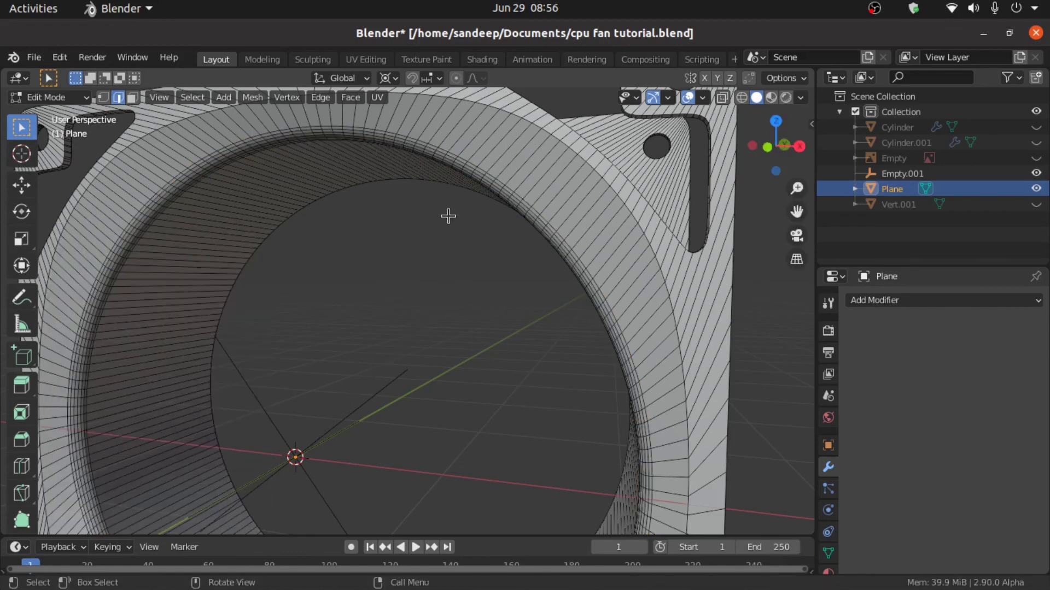
shift+middle_drag(385, 222, 434, 289)
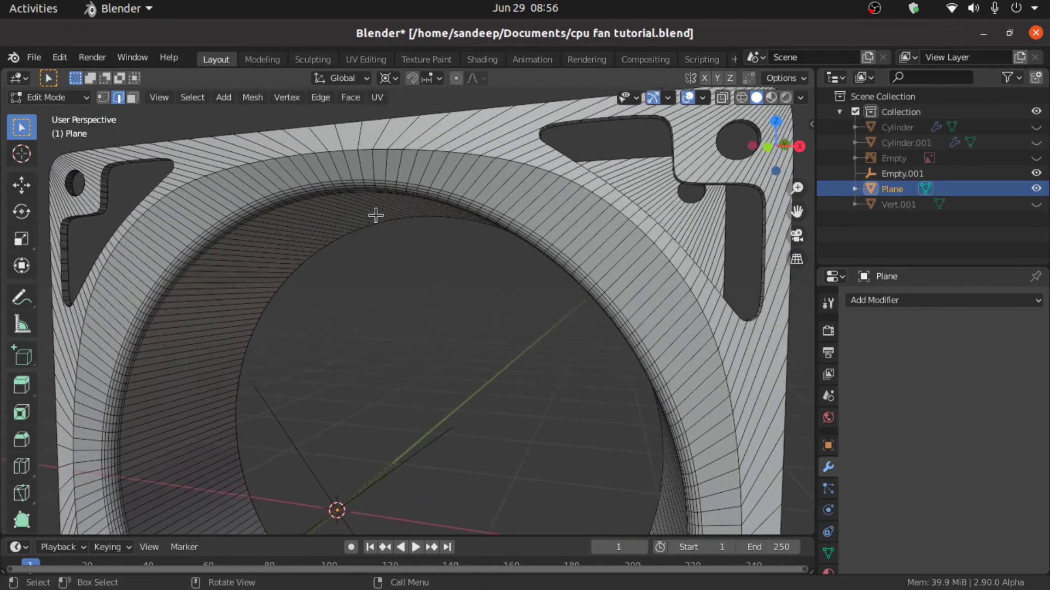
alt+click(351, 148)
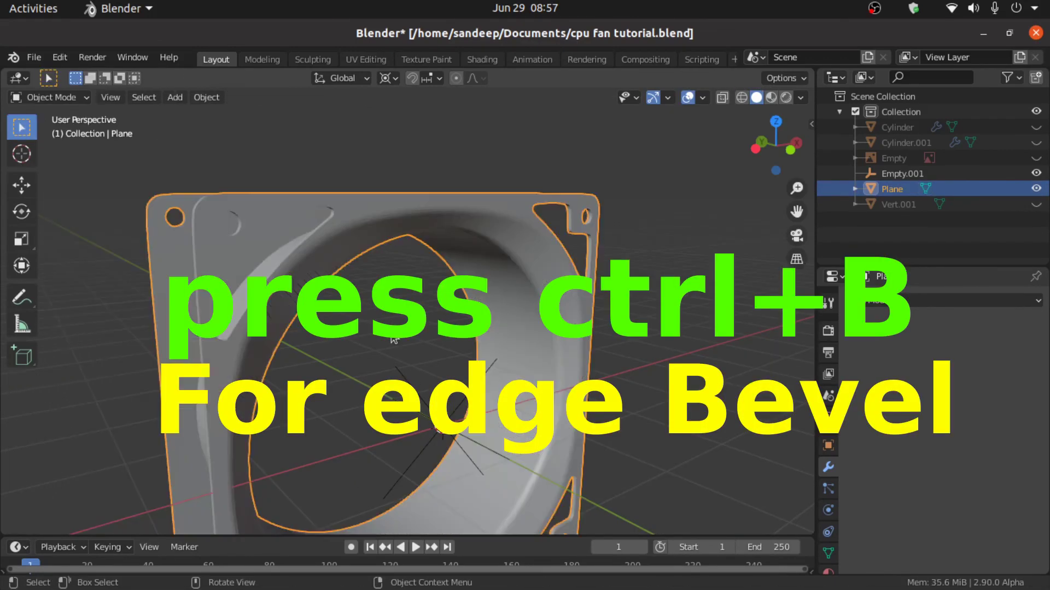
Enable Auto Smooth for the normals of the Plane frame mesh
middle_drag(345, 328, 293, 345)
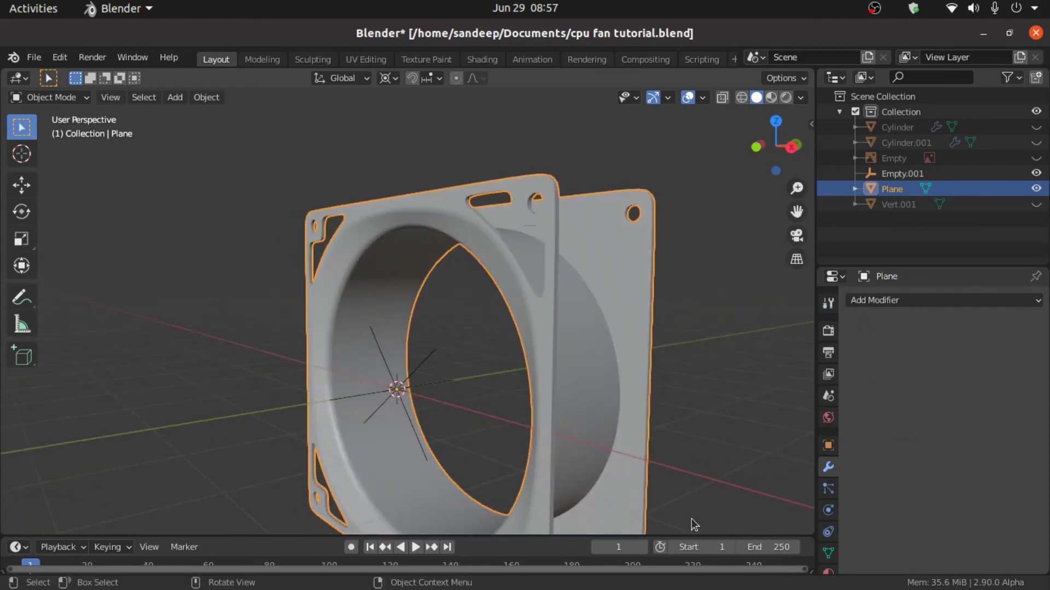
click(828, 554)
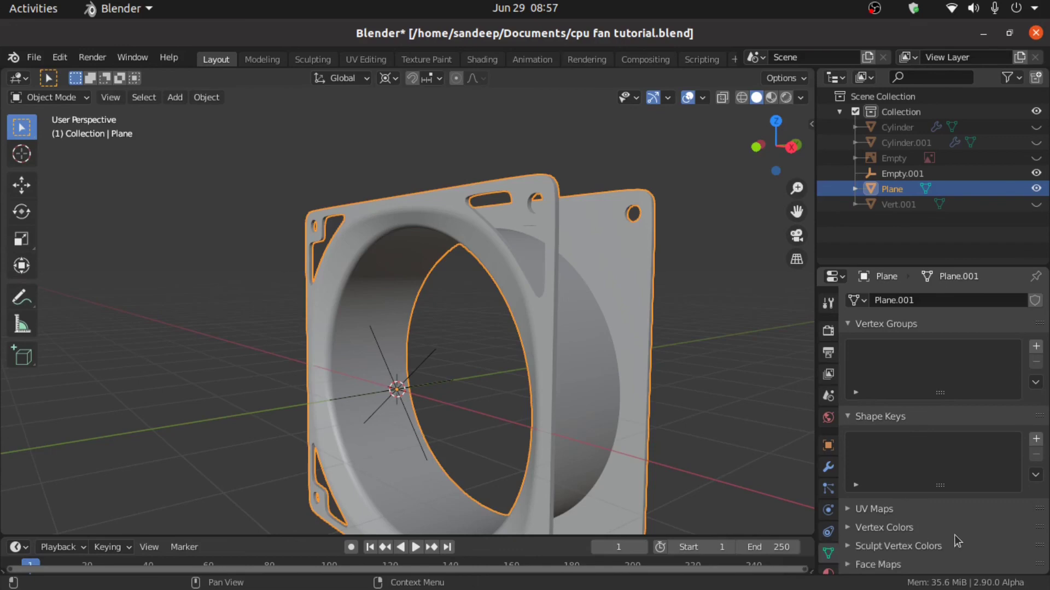
scroll(954, 535, down, 3)
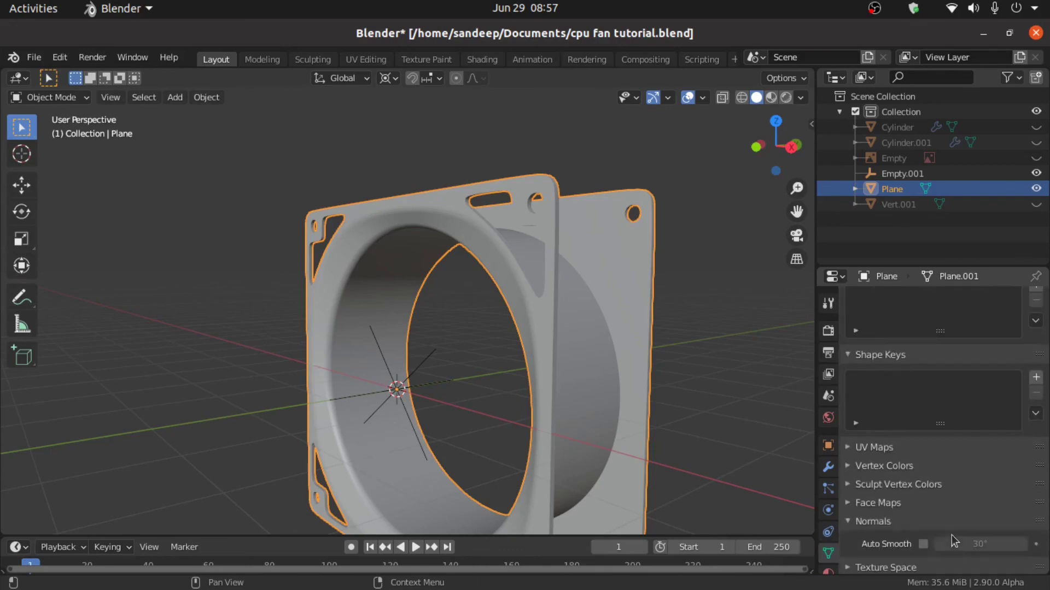
click(924, 543)
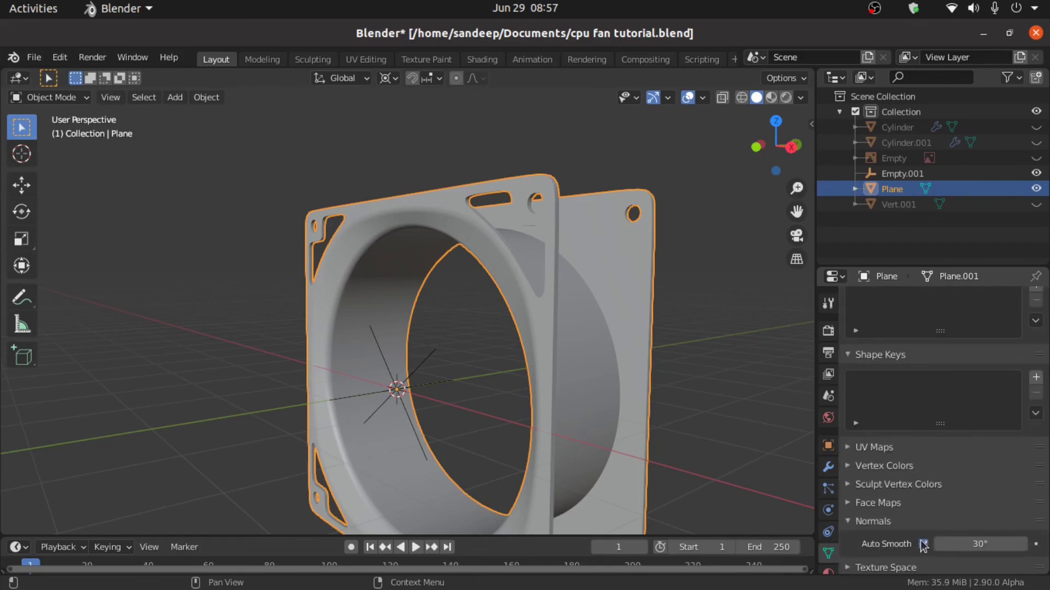
right_click(610, 310)
click(610, 301)
mouse_move(610, 300)
middle_down()
mouse_move(655, 352)
mouse_move(696, 340)
middle_up()
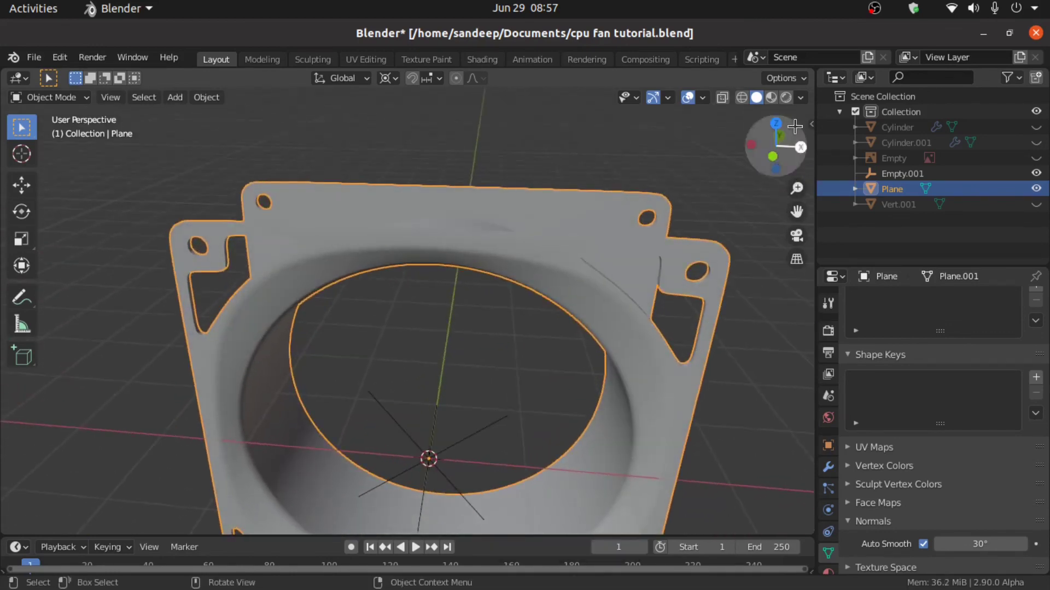
Turn on Cavity in the viewport shading options
click(802, 99)
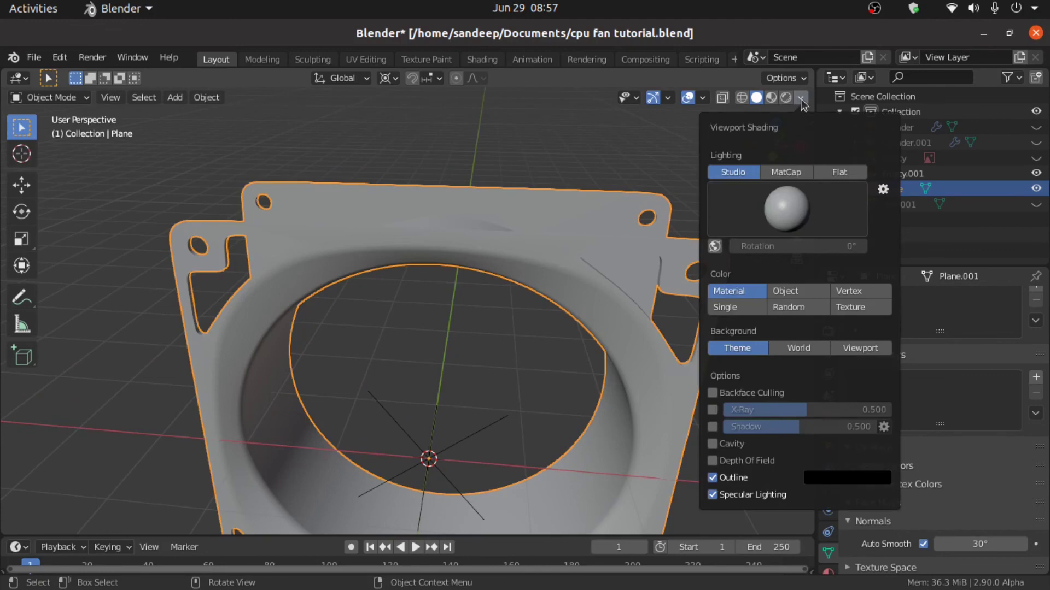
click(717, 450)
mouse_move(472, 382)
middle_down()
mouse_move(454, 313)
mouse_move(497, 309)
mouse_move(490, 356)
mouse_move(432, 365)
mouse_move(470, 350)
middle_up()
scroll(490, 355, down, 4)
key(KP_1)
scroll(489, 356, up, 3)
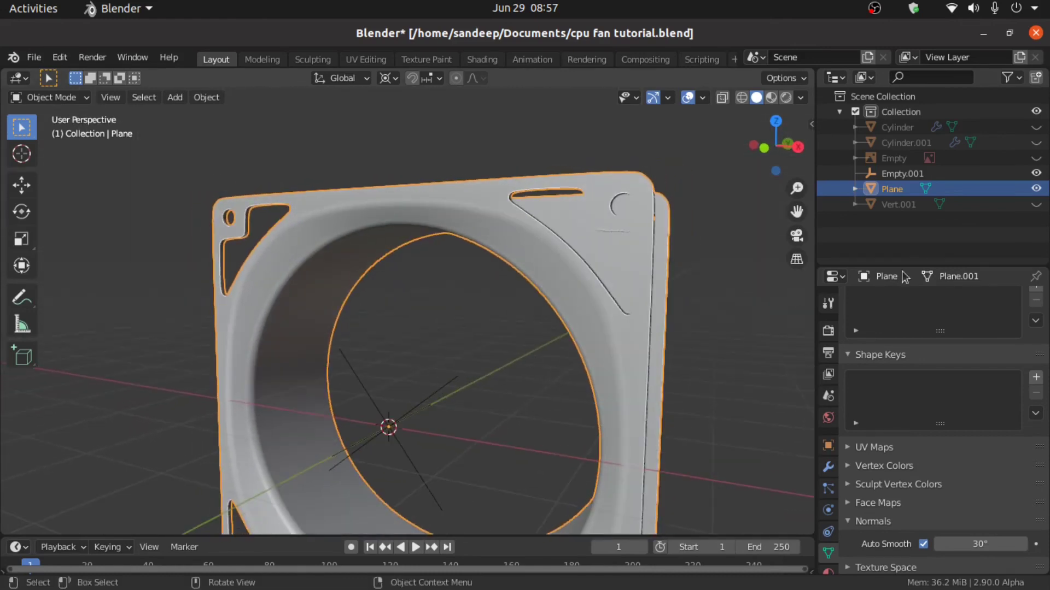
Unhide the Vert.001 corner-shape object
click(1036, 204)
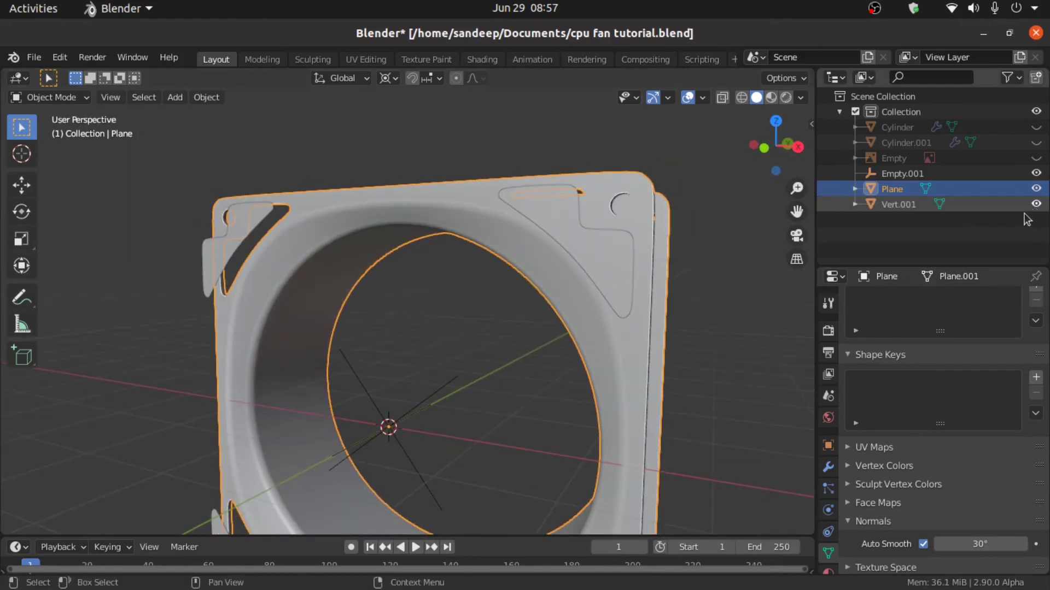
key(Tab)
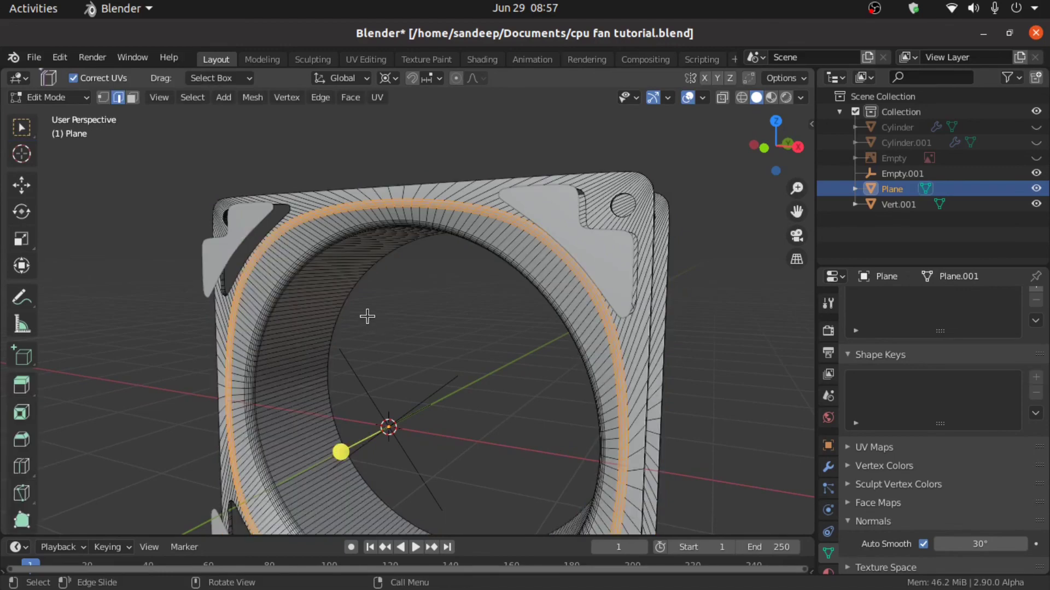
key(Tab)
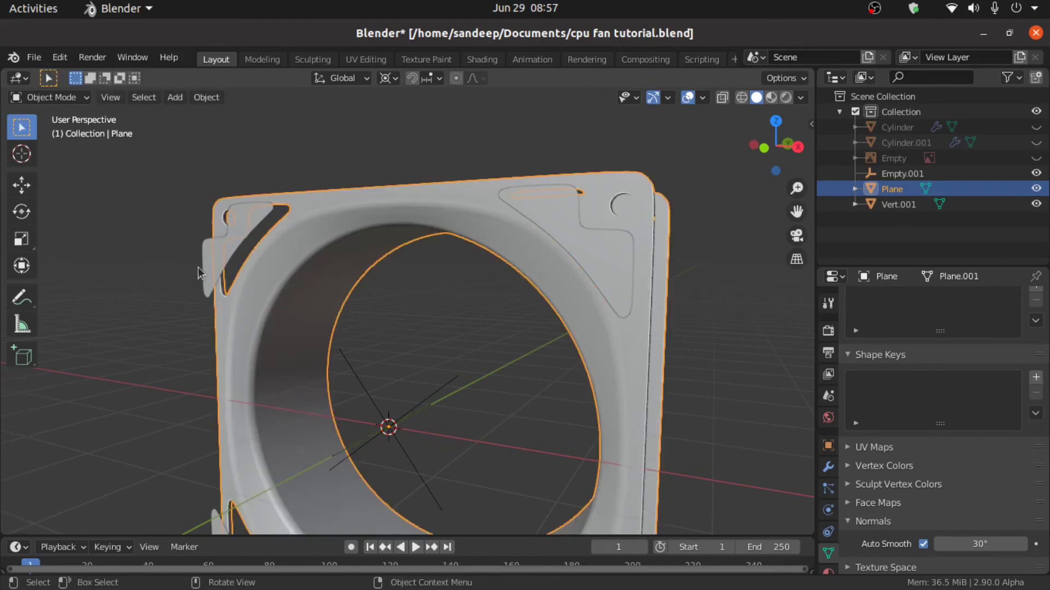
Extrude all corner faces of Vert.001 by about 0.13 m along global Y toward the front, and return to Object Mode
click(223, 254)
key(Tab)
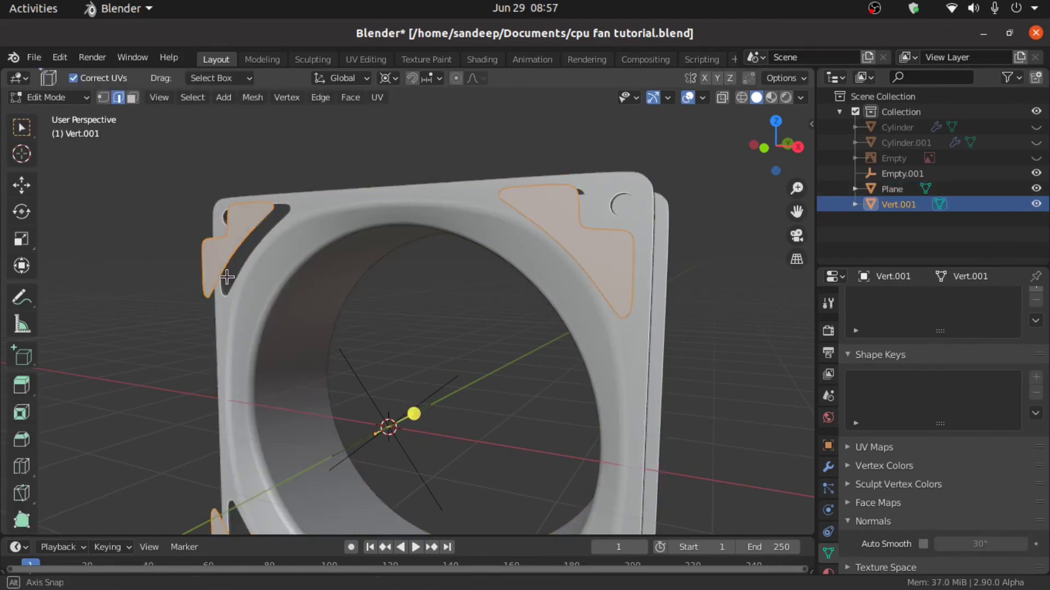
middle_drag(227, 277, 304, 354)
key(e)
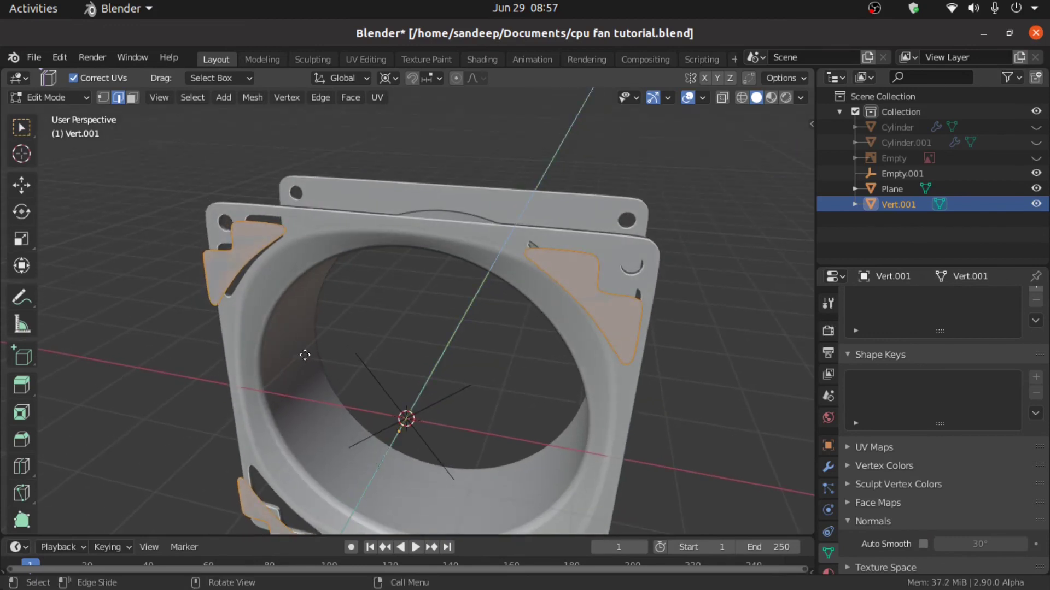
key(y)
key(y)
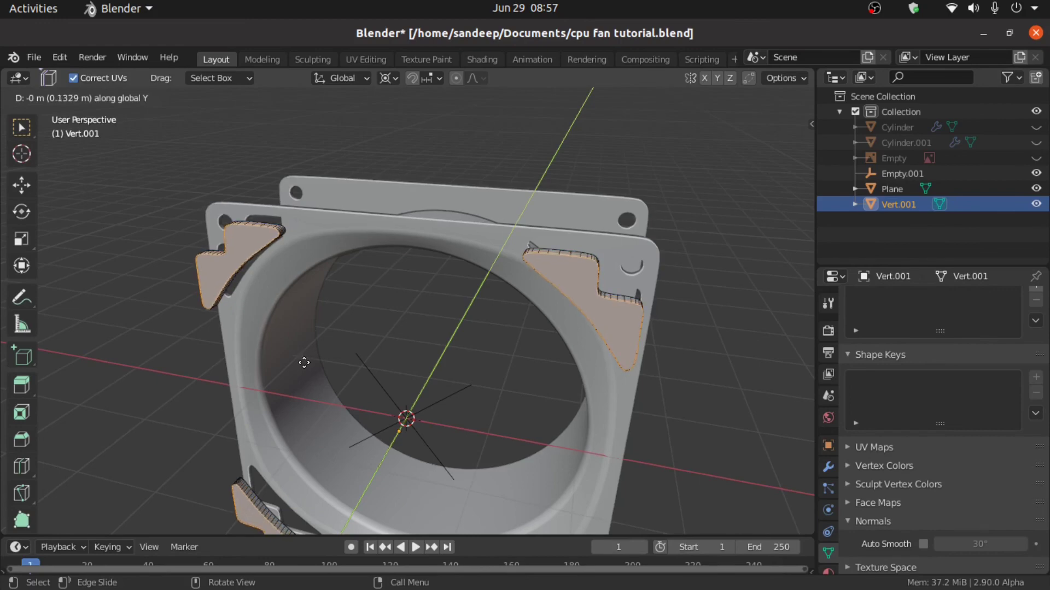
click(303, 362)
key(Tab)
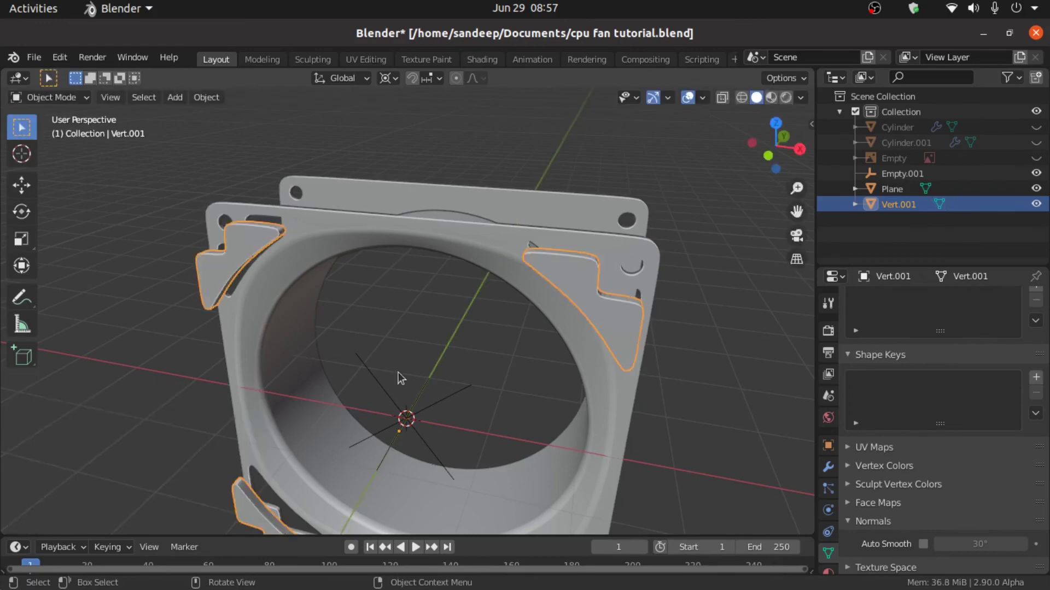
In top view, move Vert.001 about 0.42 m along Y so its corner pieces overlap the front plate
key(KP_7)
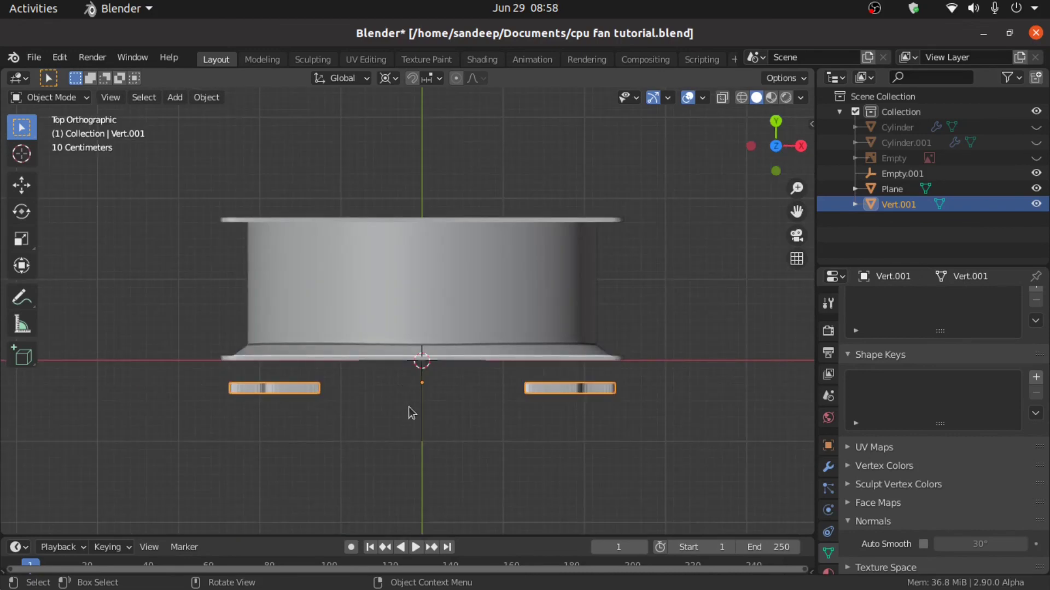
key(g)
key(y)
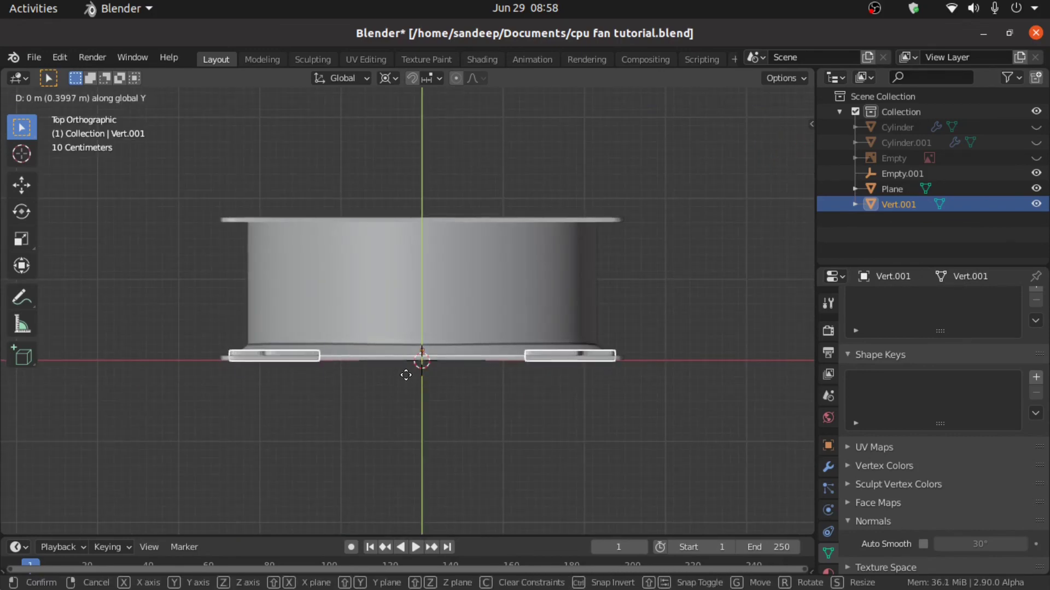
click(407, 372)
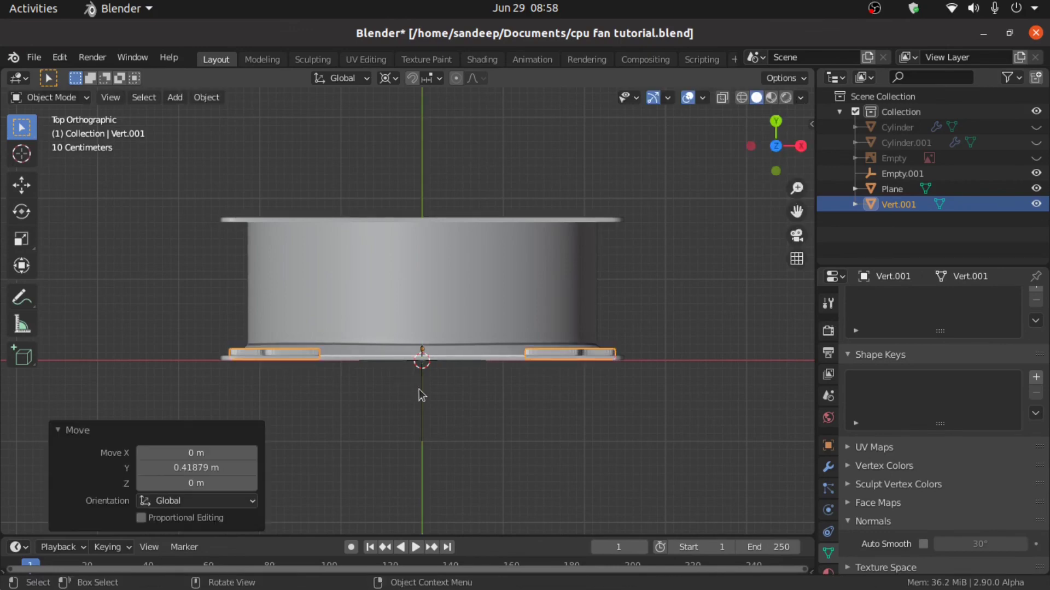
Unhide the fan hub and blades, Cylinder and Cylinder.001, inside the housing
middle_drag(419, 389, 411, 281)
key(KP_1)
click(675, 392)
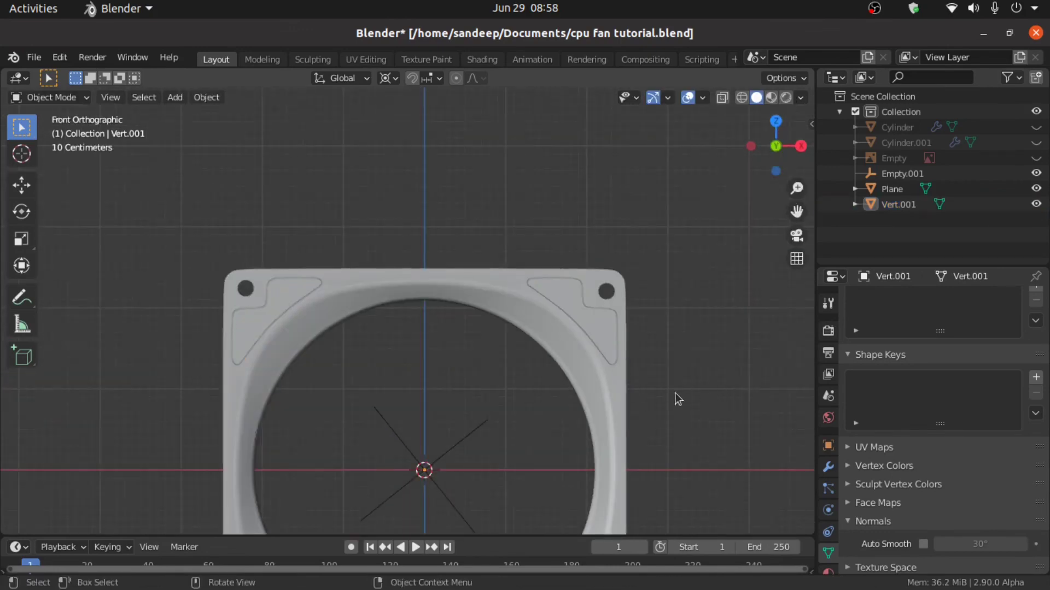
middle_drag(674, 393, 541, 282)
scroll(591, 386, up, 1)
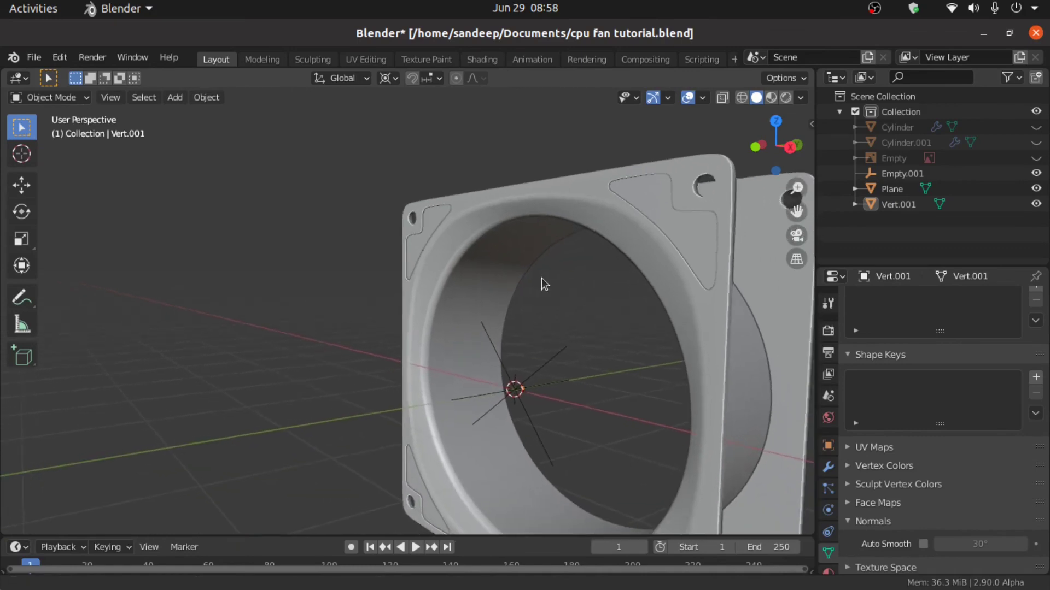
click(1035, 142)
click(1035, 126)
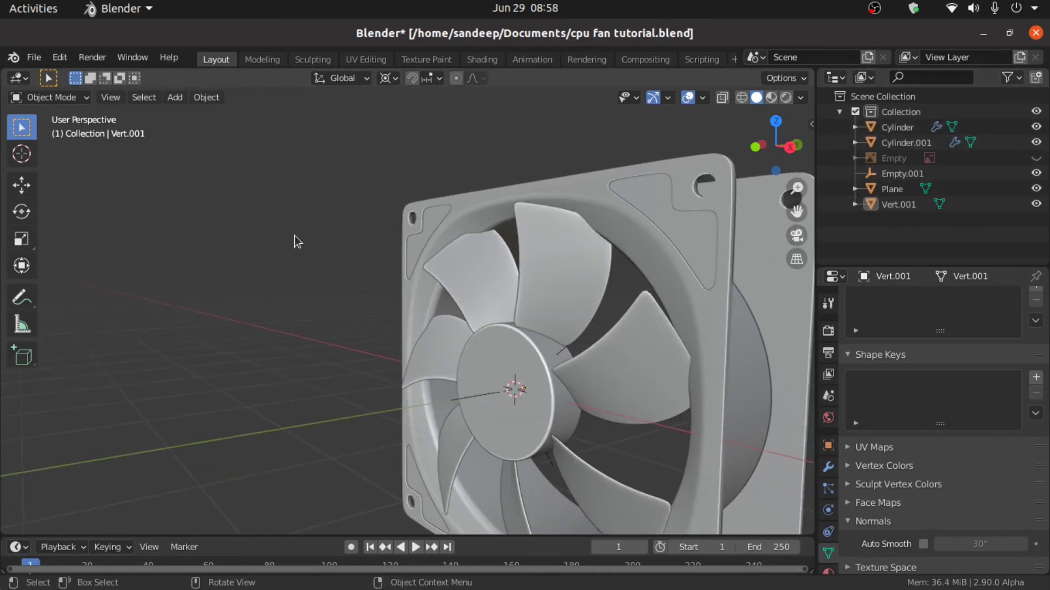
In front view, scale the housing Plane and corner pieces Vert.001 together by about 1.103 so the blades fit inside the opening
middle_drag(294, 235, 366, 254)
key(KP_1)
scroll(314, 283, down, 3)
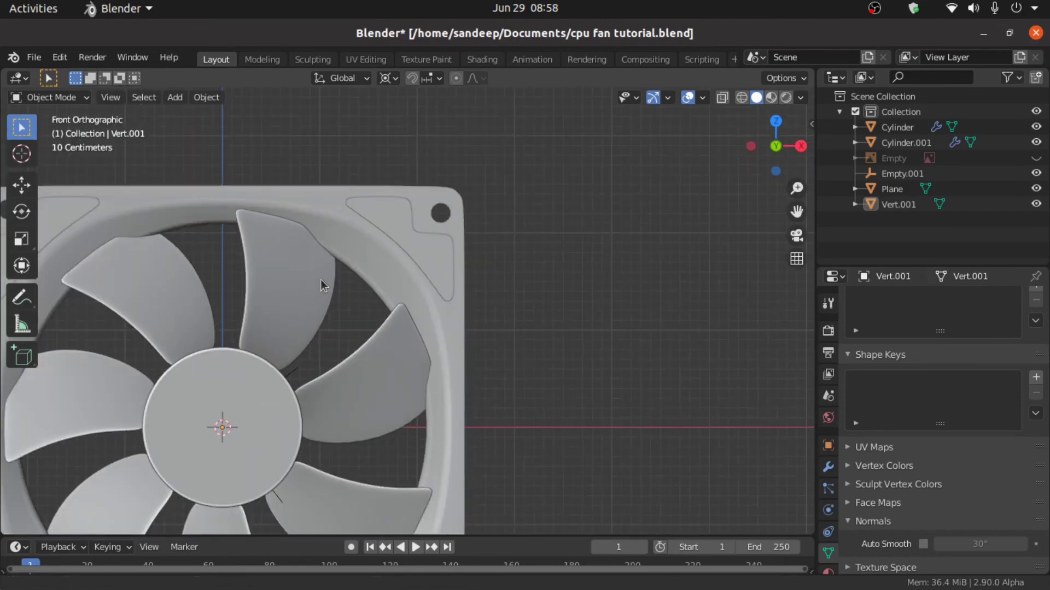
shift+middle_drag(320, 280, 411, 206)
click(471, 146)
middle_drag(471, 147, 481, 165)
shift+click(395, 114)
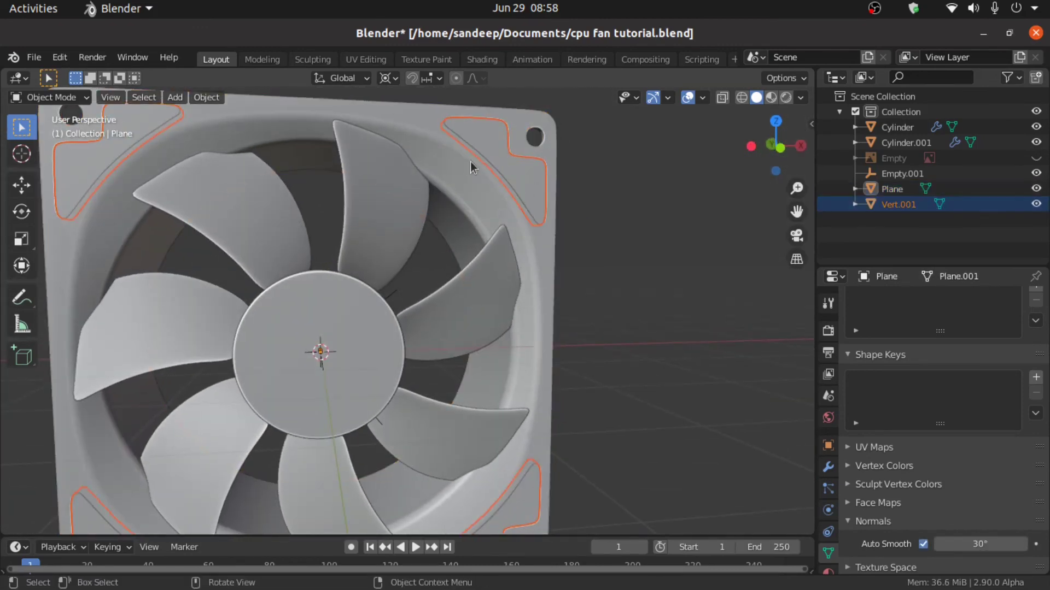
shift+click(425, 130)
key(KP_1)
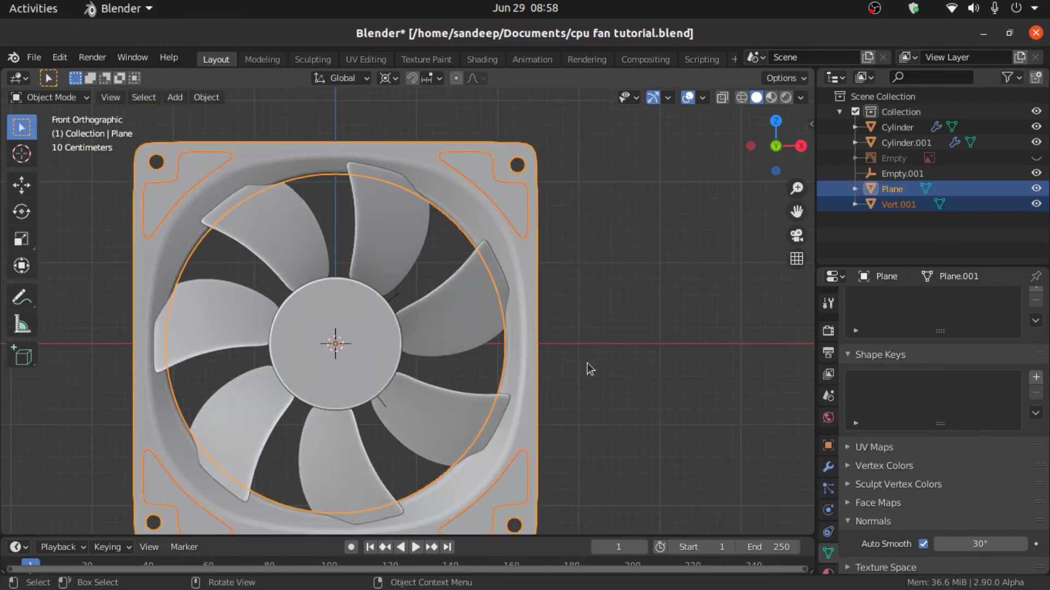
key(s)
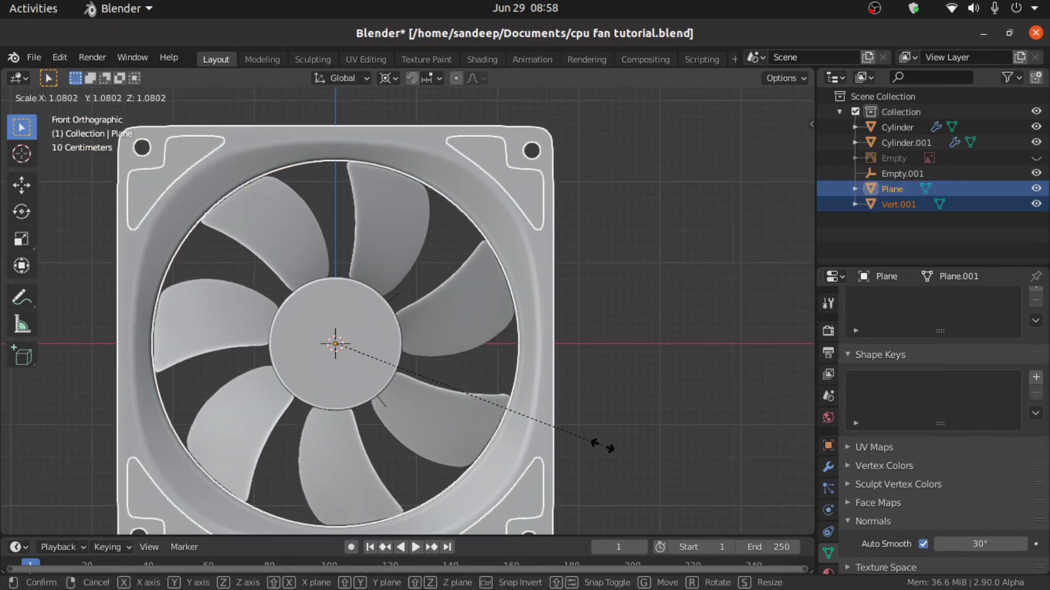
click(607, 451)
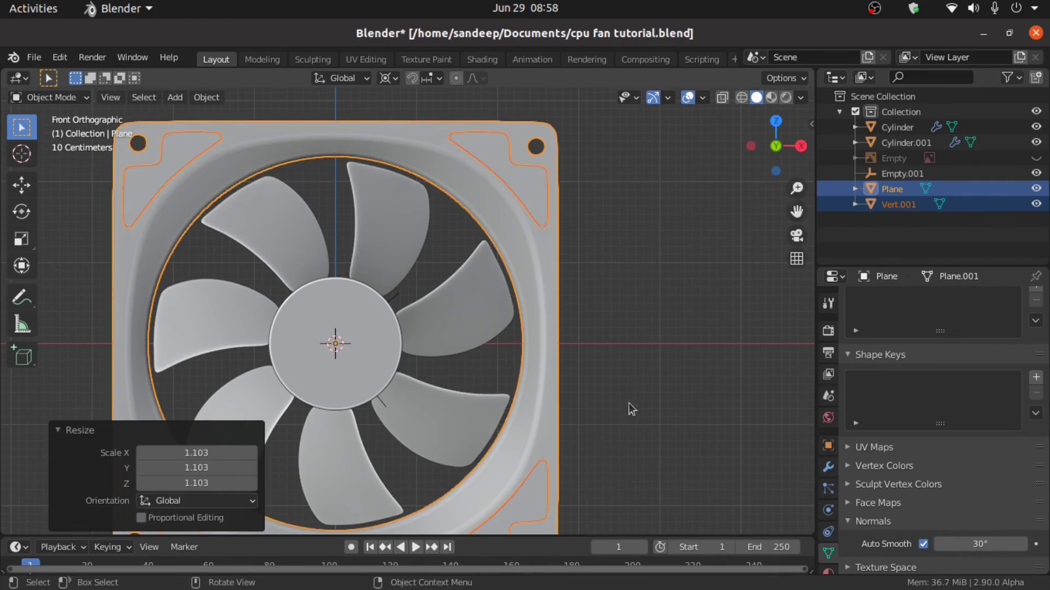
key(alt+a)
Move the housing Plane and Vert.001 together about 0.81 m along global Y toward the front, relative to the blades
scroll(629, 402, down, 3)
middle_drag(626, 401, 657, 429)
scroll(658, 429, up, 4)
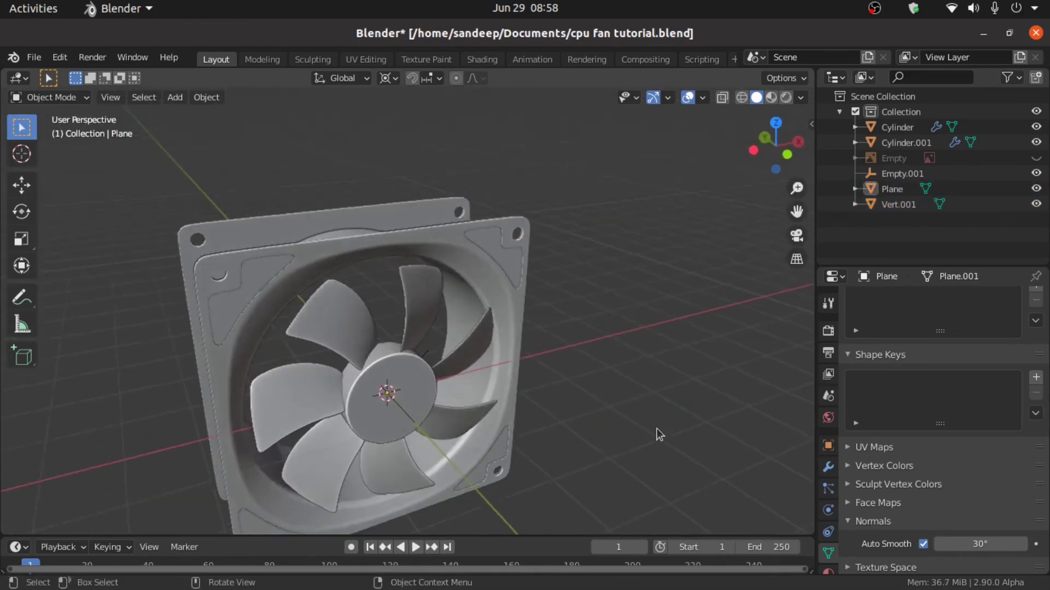
shift+middle_drag(608, 385, 415, 286)
scroll(606, 307, down, 4)
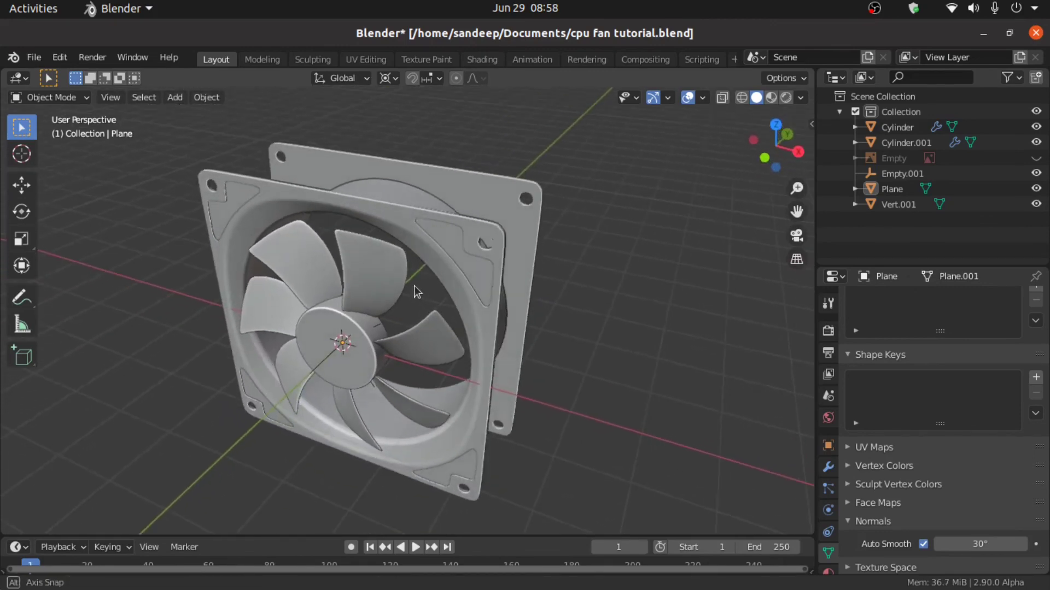
scroll(414, 285, up, 2)
click(448, 244)
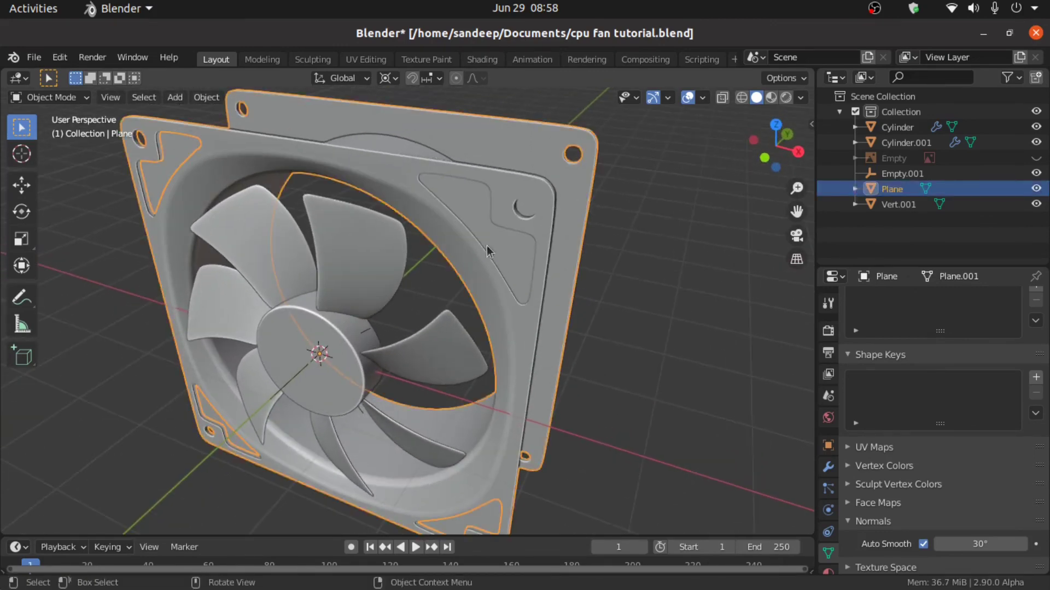
shift+click(488, 242)
key(g)
key(y)
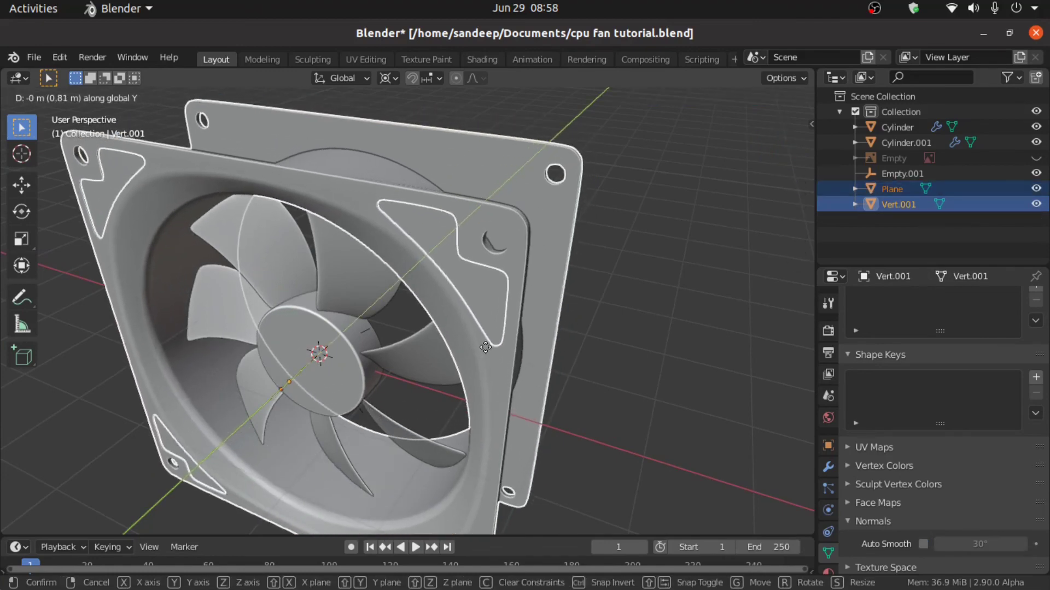
click(483, 350)
click(575, 395)
middle_drag(575, 395, 526, 337)
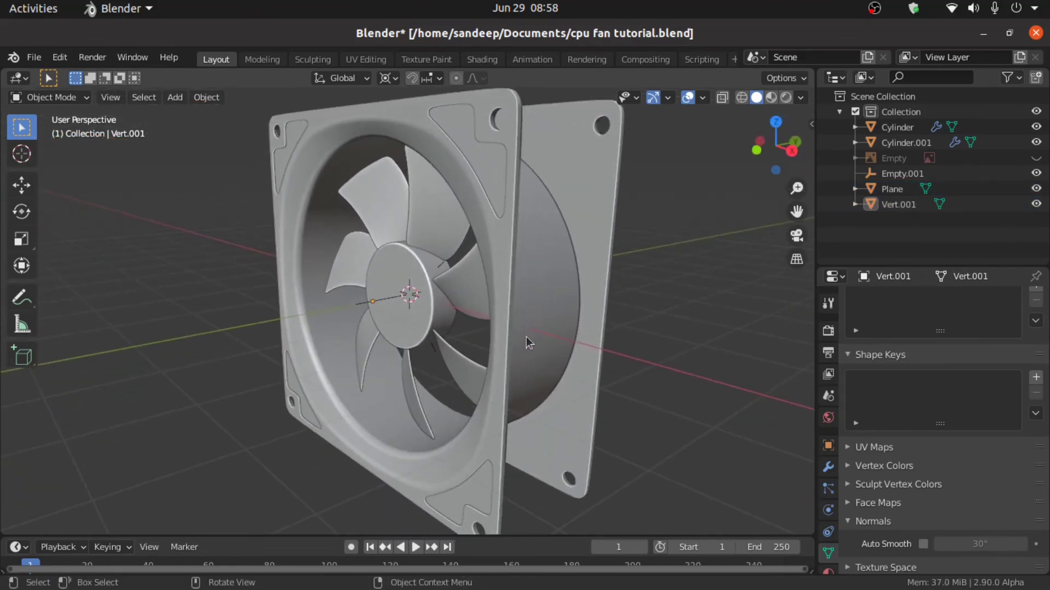